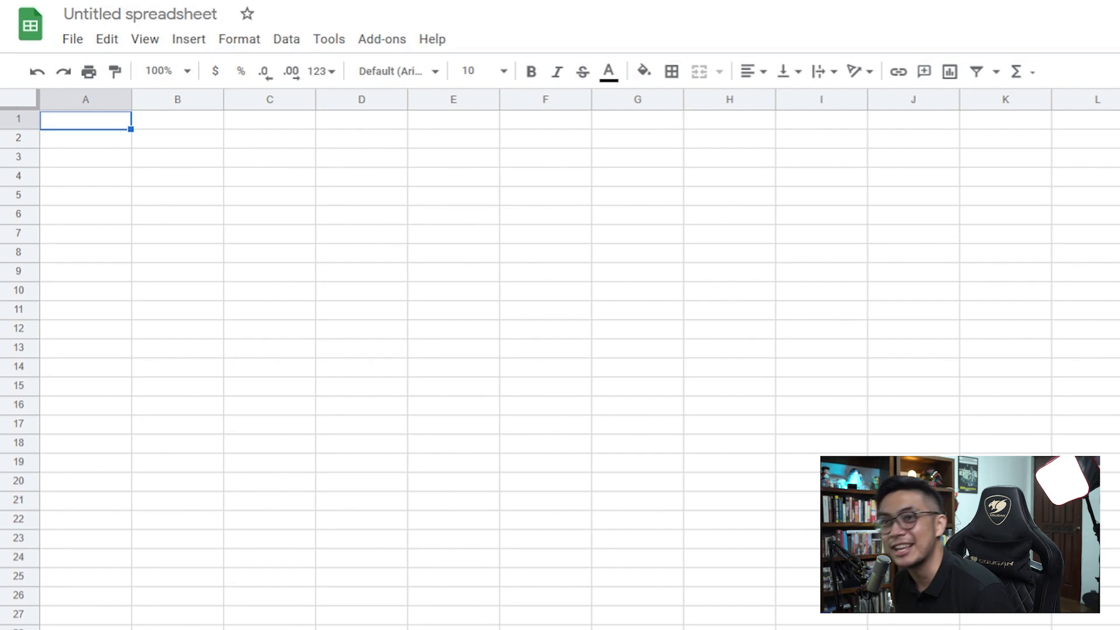
{"action": "left_click", "coordinate": [300, 157]}
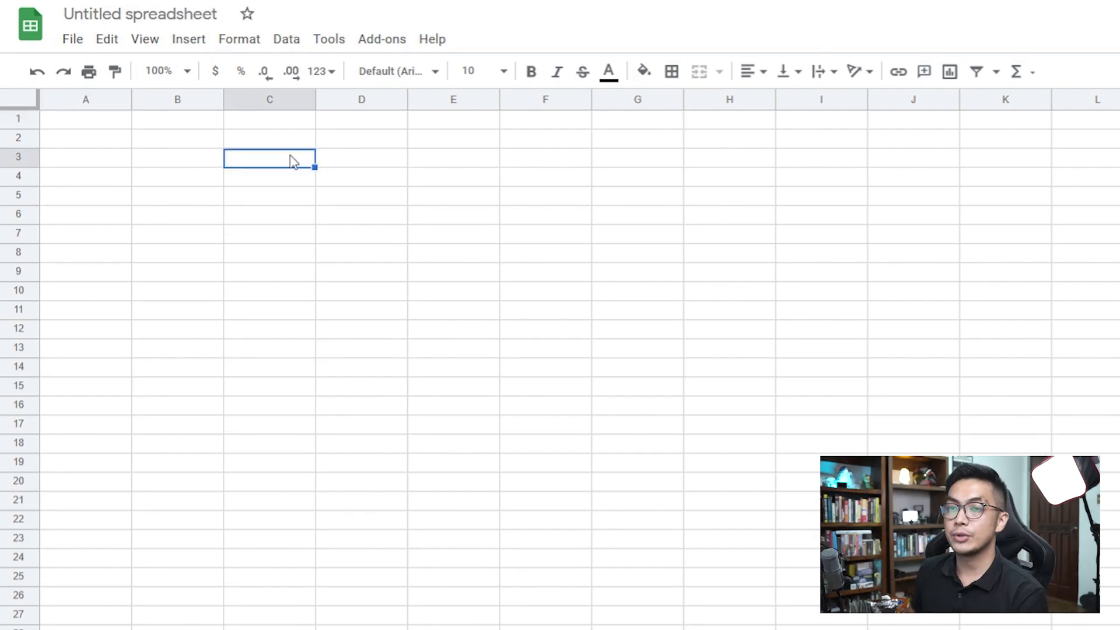
{"action": "left_click", "coordinate": [166, 143]}
{"action": "type", "text": "LIKE THE VIDEO"}
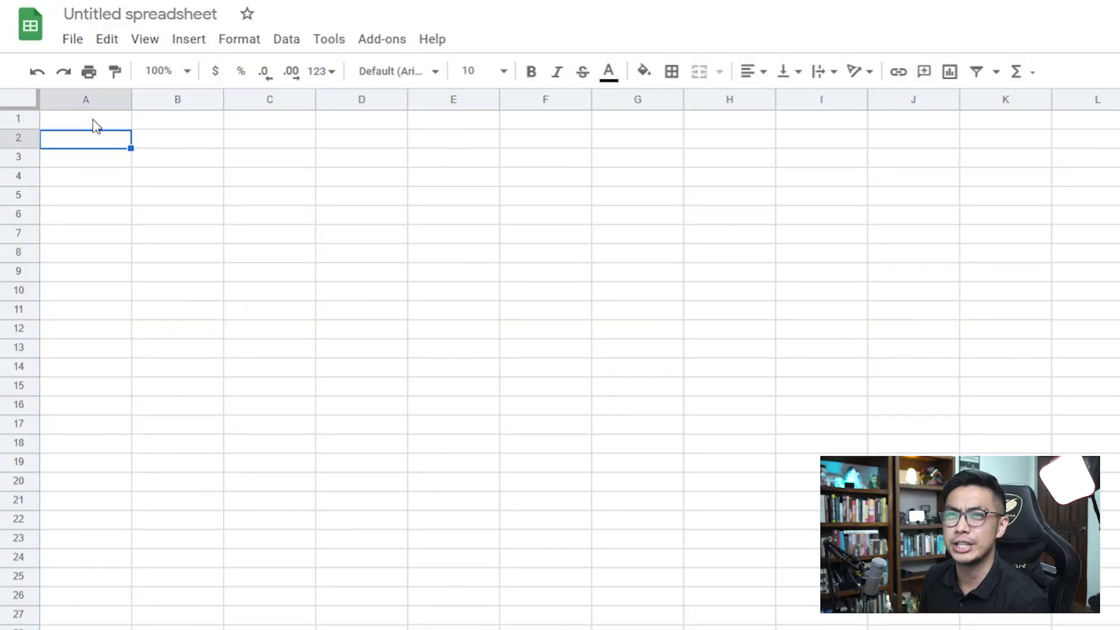
{"action": "left_click", "coordinate": [99, 120]}
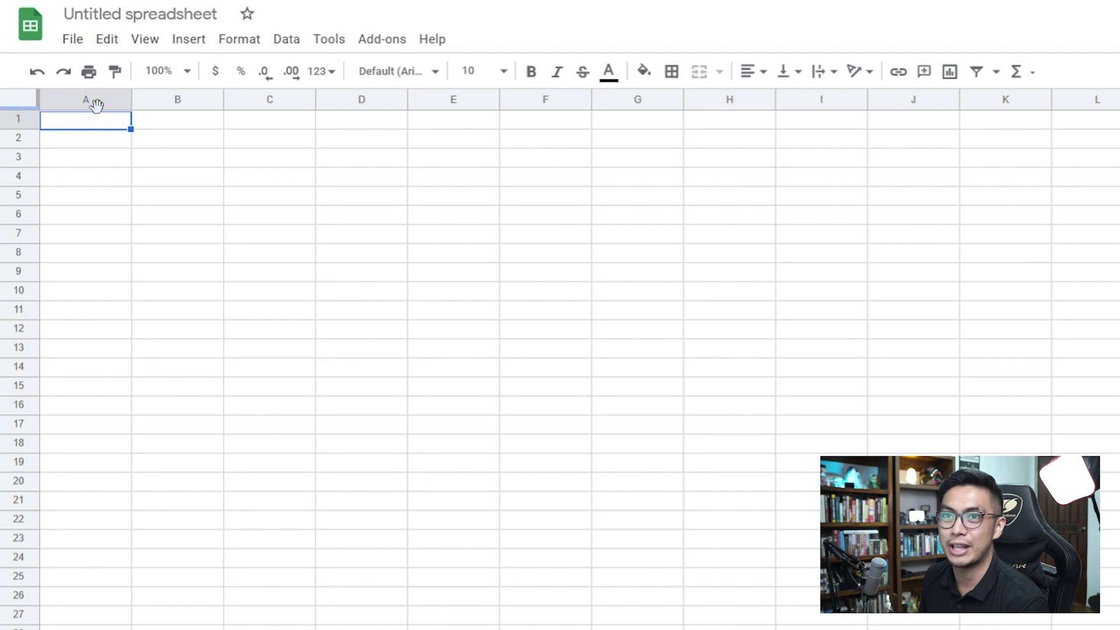
Step: Rename the spreadsheet as Pinaghirapan
{"action": "left_click", "coordinate": [124, 14]}
{"action": "type", "text": "Pin"}
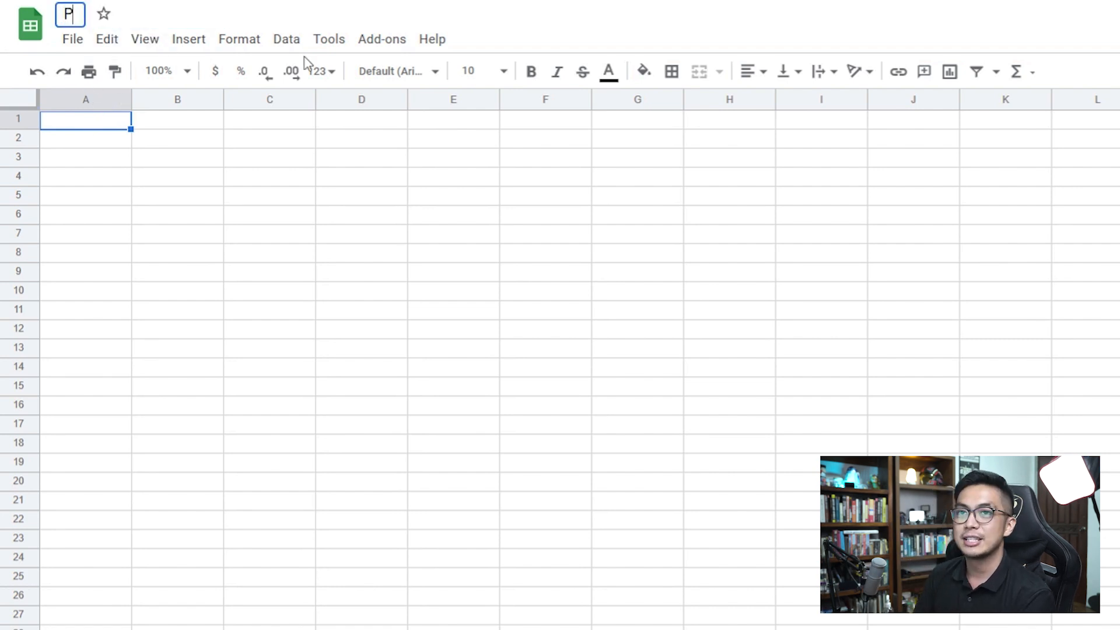
{"action": "type", "text": "a"}
{"action": "key", "text": "BackSpace"}
{"action": "type", "text": "iona"}
{"action": "key", "text": "BackSpace"}
{"action": "key", "text": "BackSpace"}
{"action": "key", "text": "BackSpace"}
{"action": "type", "text": "naghirapan"}
{"action": "key", "text": "Return"}
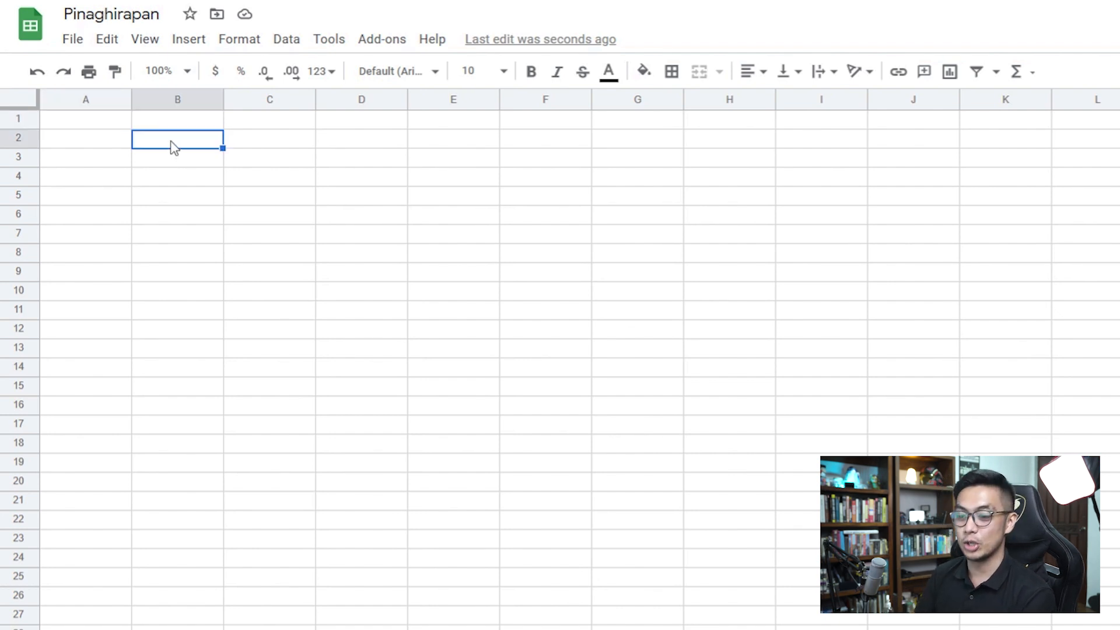
Step: Rename the first sheet as Accounts
{"action": "right_click", "coordinate": [147, 629]}
{"action": "left_click", "coordinate": [154, 531]}
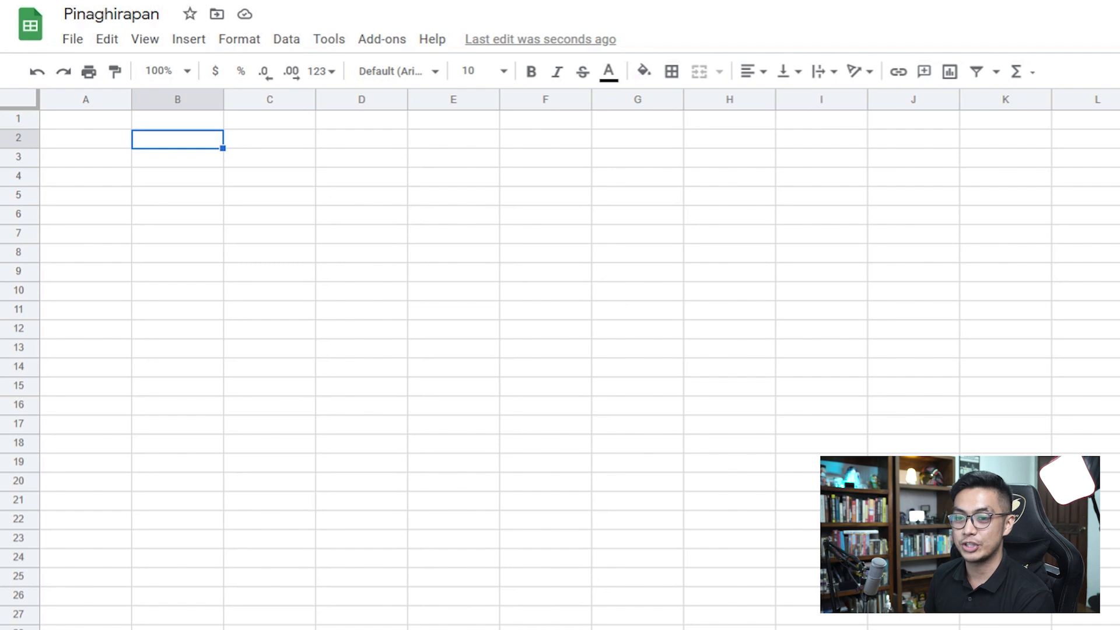
{"action": "type", "text": "Accounts"}
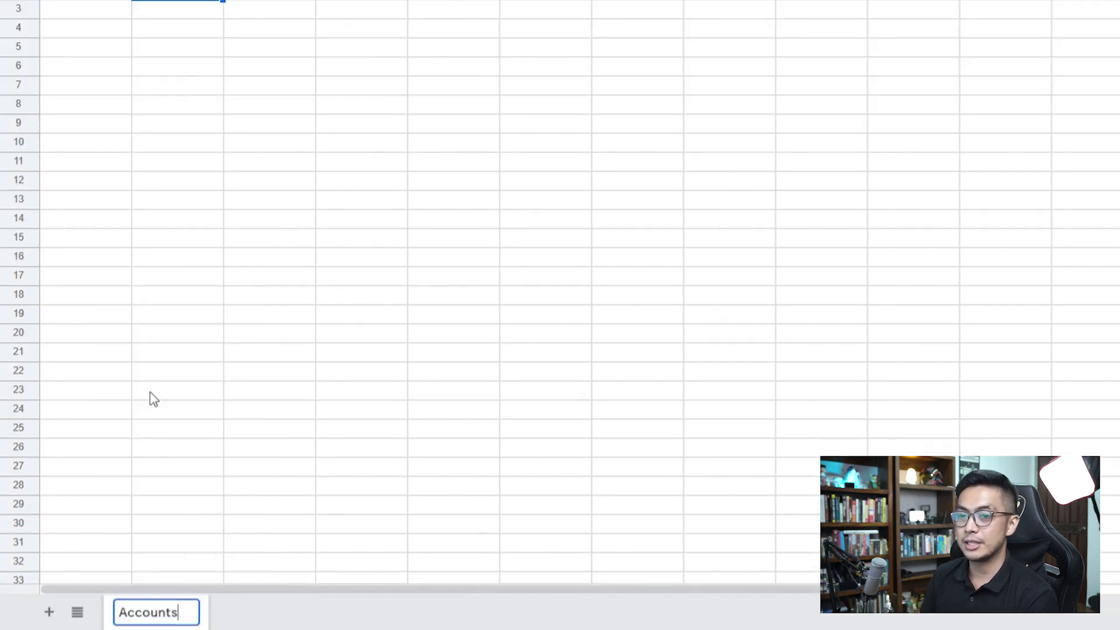
{"action": "key", "text": "Return"}
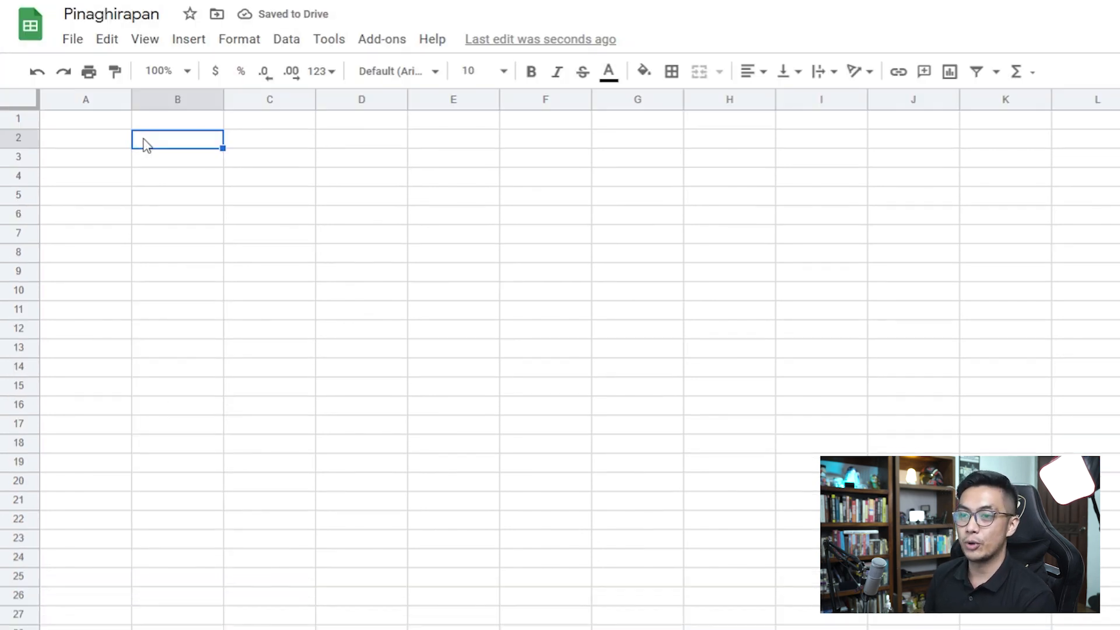
Step: Enter the headers September, Date, Bank #1 and Cash on-hand in cells B2 to E2
{"action": "type", "text": "September"}
{"action": "key", "text": "Tab"}
{"action": "type", "text": "Data"}
{"action": "type", "text": "e"}
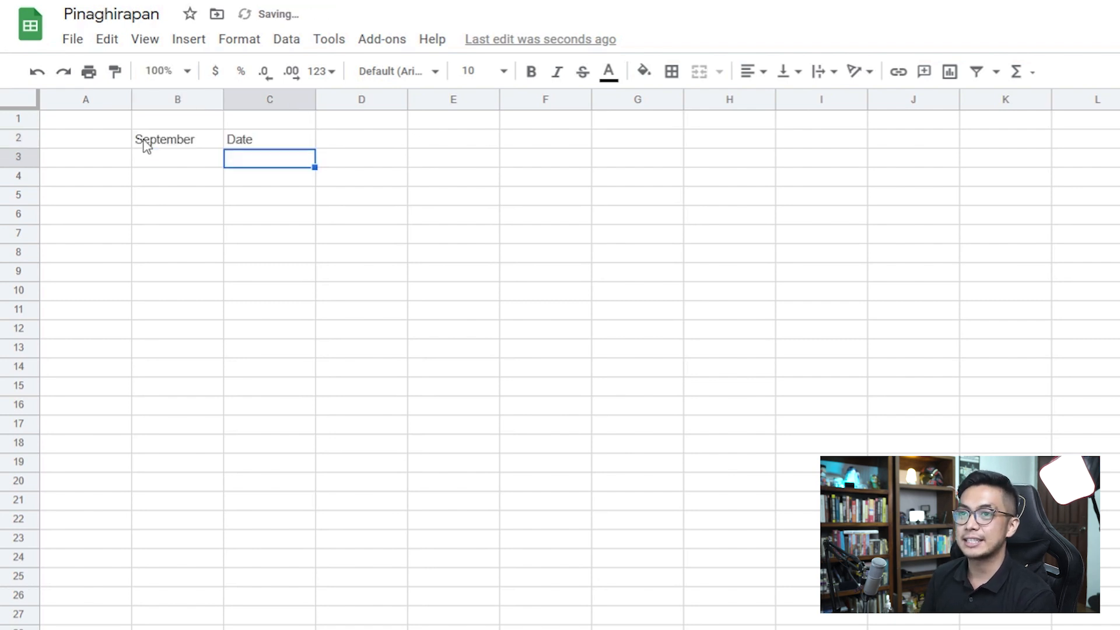
{"action": "key", "text": "Tab"}
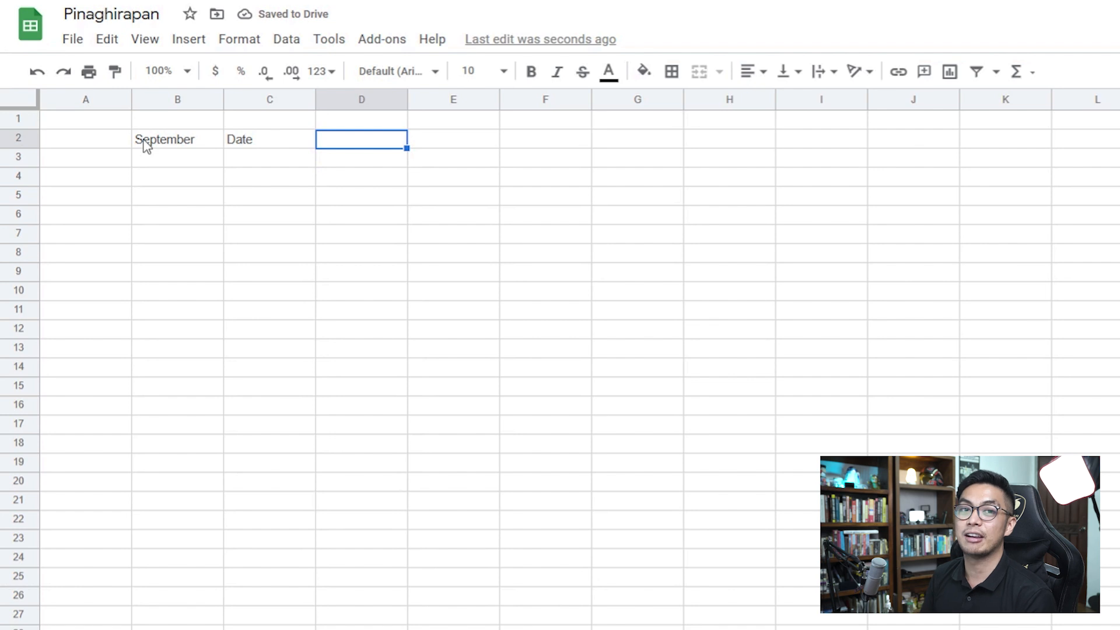
{"action": "type", "text": "Bank #1"}
{"action": "key", "text": "Return"}
{"action": "key", "text": "Up"}
{"action": "key", "text": "Right"}
{"action": "type", "text": "Cash on-hand"}
{"action": "key", "text": "Return"}
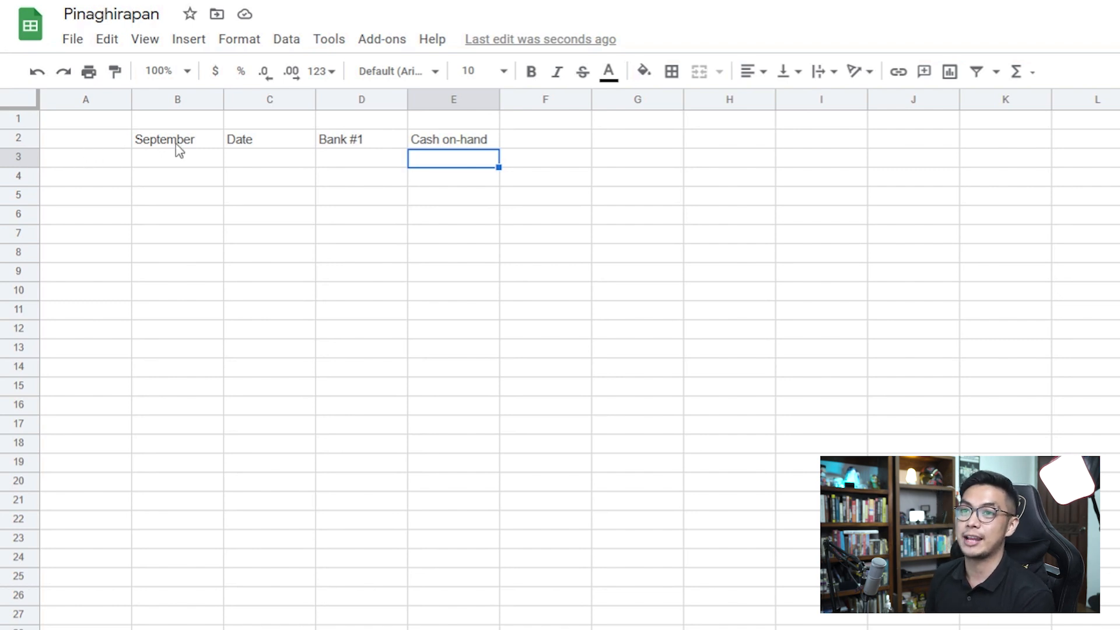
Step: Insert the date 9/3/2021 in C3 and enter 20000 in D3 under Bank #1
{"action": "left_click", "coordinate": [548, 162]}
{"action": "left_click", "coordinate": [271, 167]}
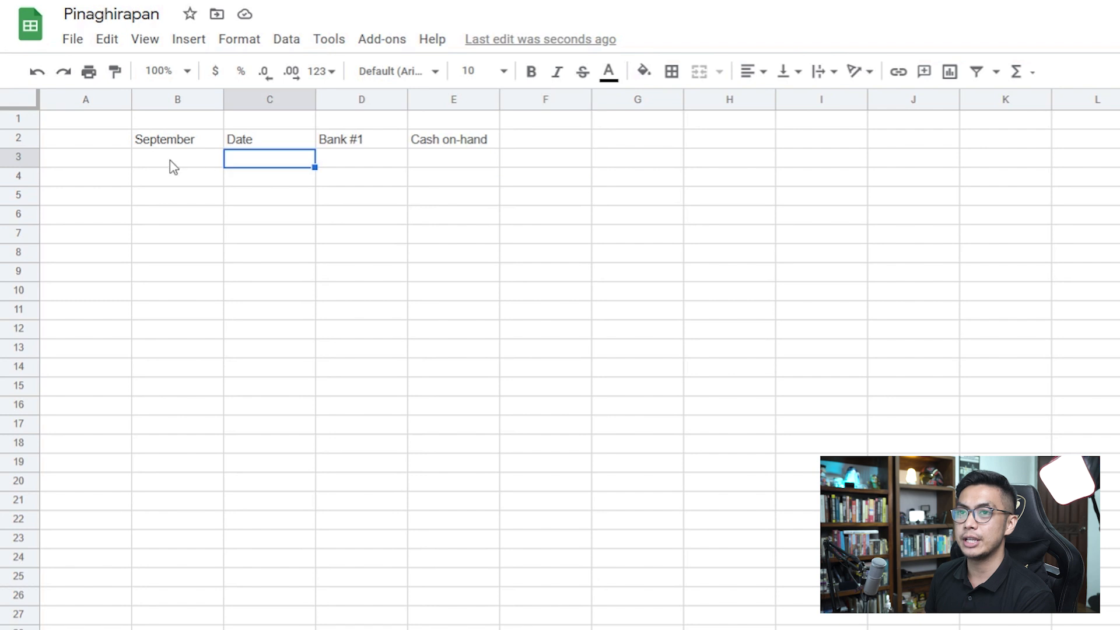
{"action": "key", "text": "ctrl+semicolon"}
{"action": "left_click", "coordinate": [354, 158]}
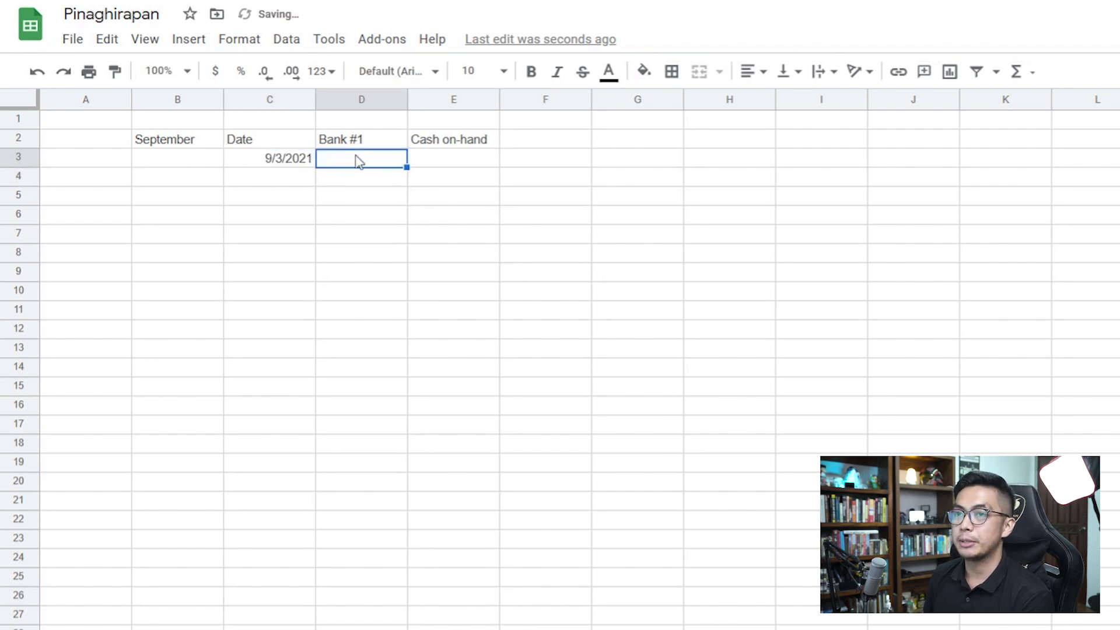
{"action": "key", "text": "Return"}
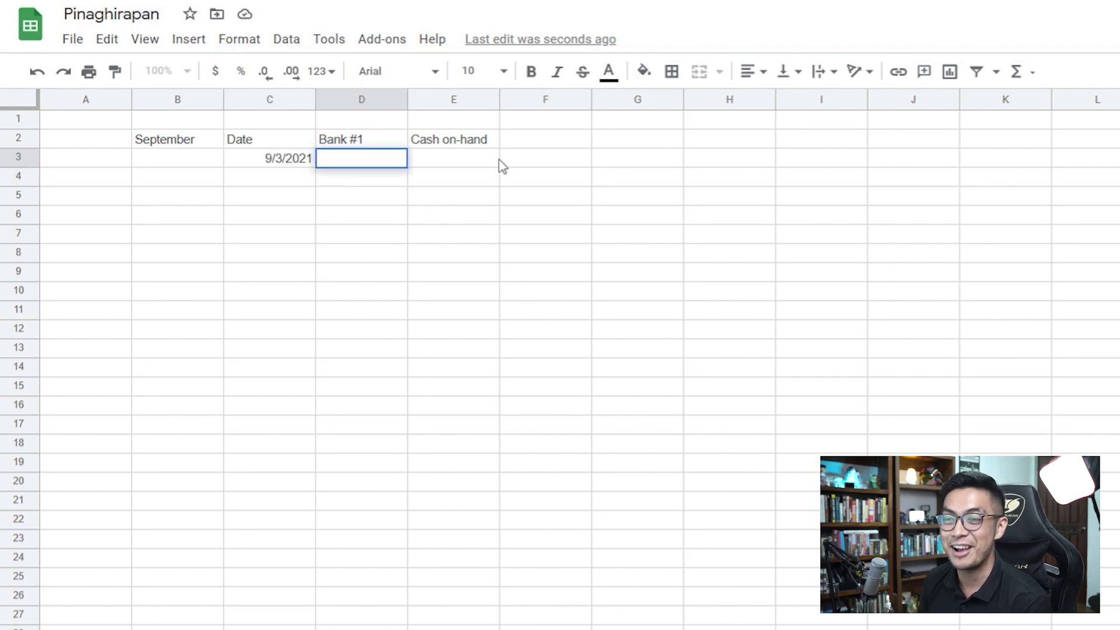
{"action": "type", "text": "20000"}
{"action": "key", "text": "Return"}
Step: Apply the Financial number format to the Bank #1 and Cash on-hand columns from row 3 down to the last row
{"action": "left_click_drag", "start_coordinate": [375, 163], "coordinate": [472, 358]}
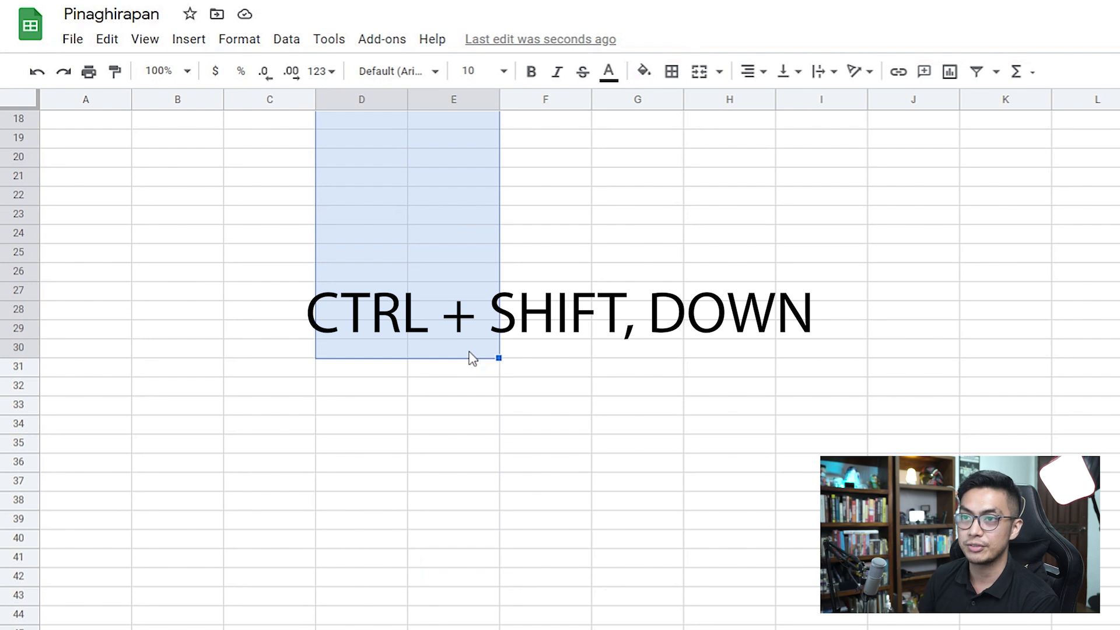
{"action": "key", "text": "ctrl+shift+Down"}
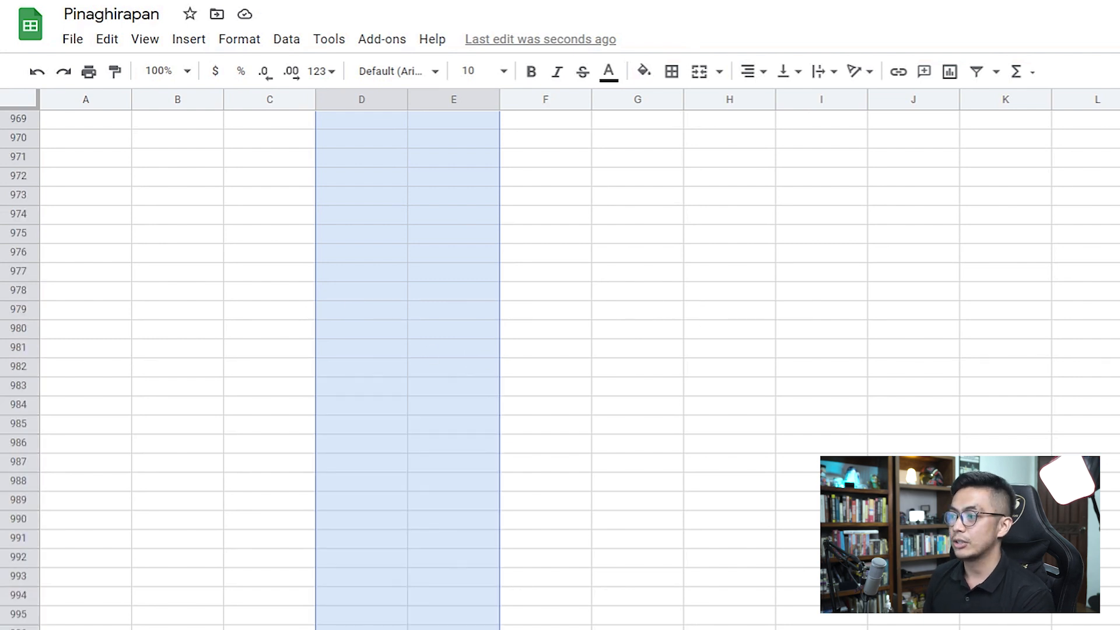
{"action": "key", "text": "ctrl+BackSpace"}
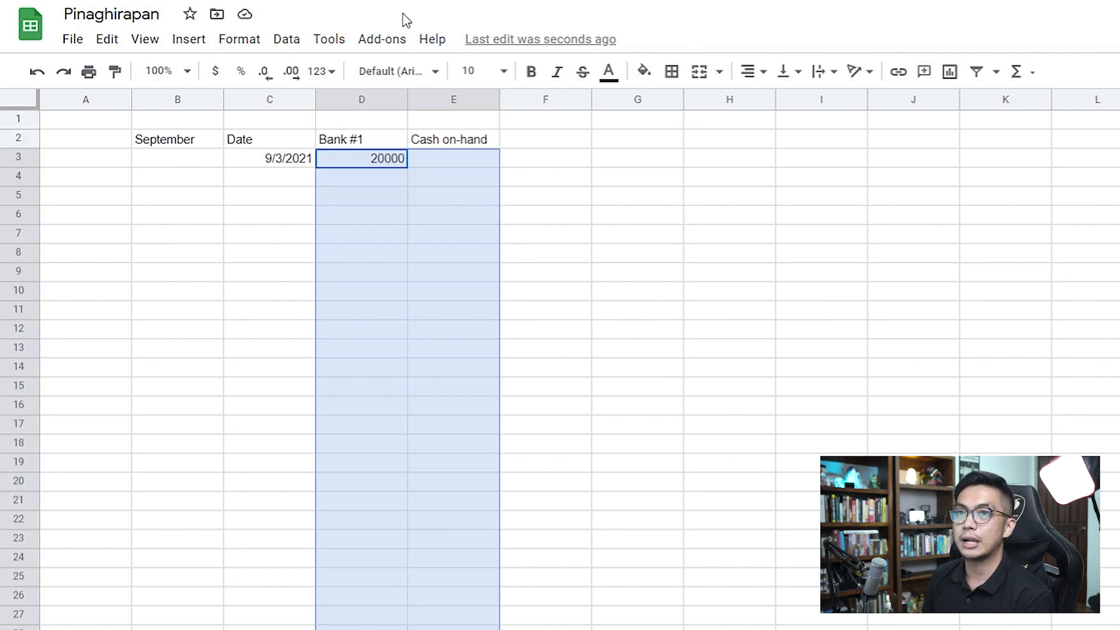
{"action": "left_click", "coordinate": [239, 38]}
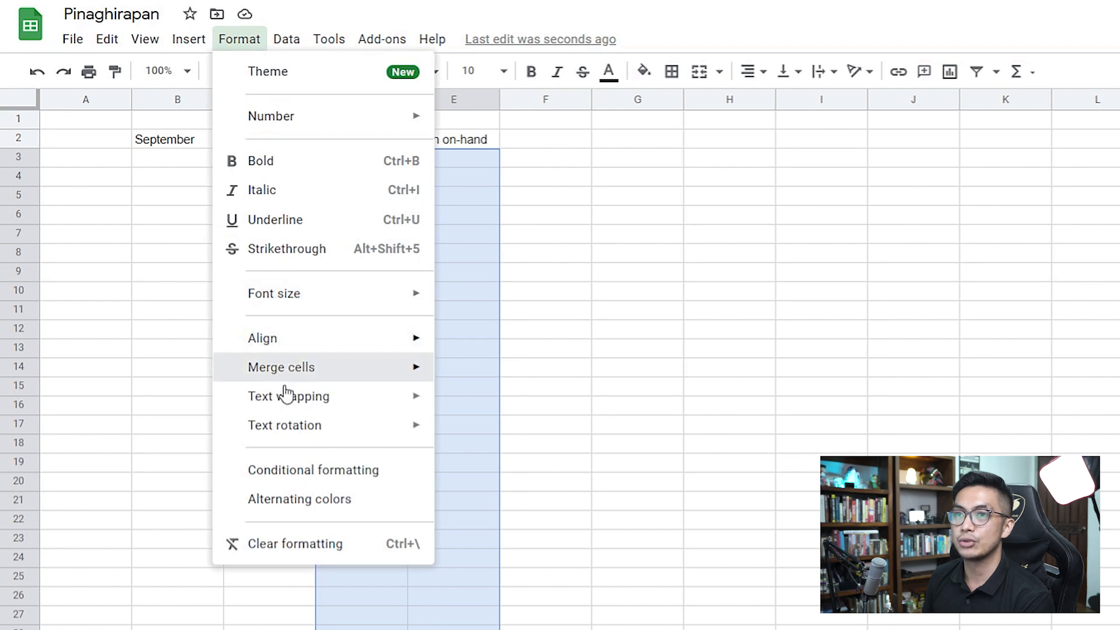
{"action": "mouse_move", "coordinate": [298, 122]}
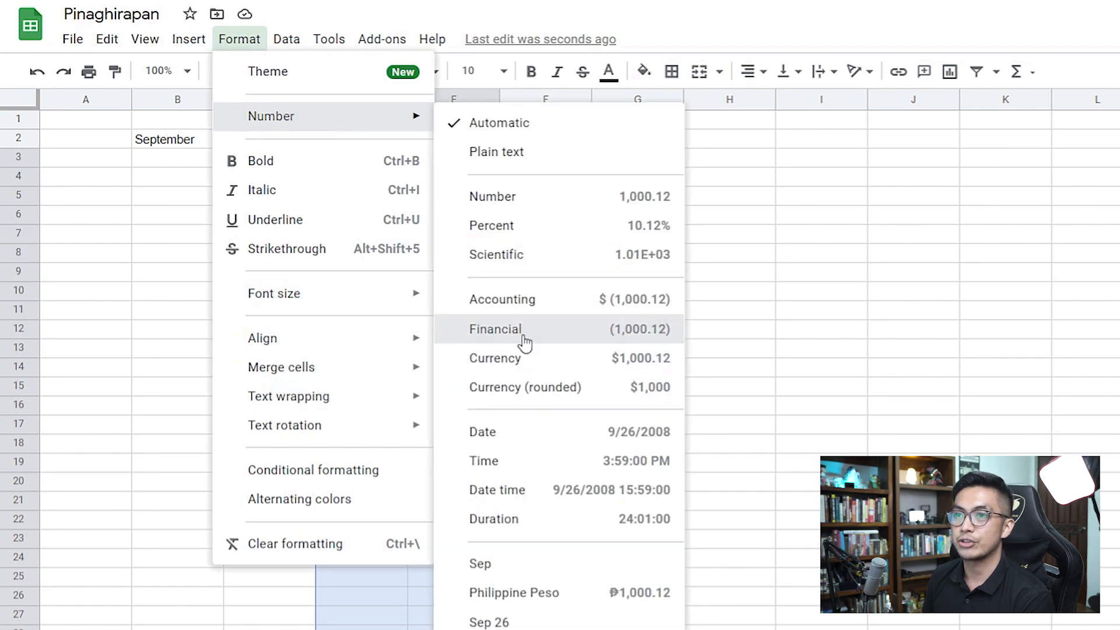
{"action": "left_click", "coordinate": [522, 334]}
{"action": "left_click", "coordinate": [723, 215]}
{"action": "left_click", "coordinate": [280, 141]}
Step: Enter 5000 in E3 as the Cash on-hand balance
{"action": "left_click", "coordinate": [469, 164]}
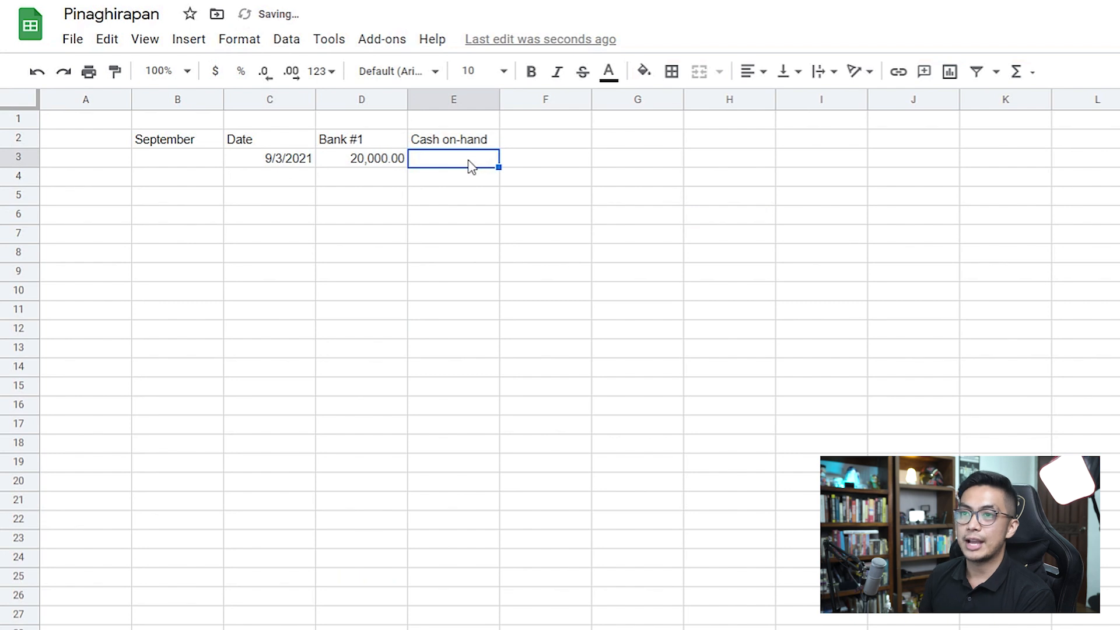
{"action": "type", "text": "5000"}
{"action": "key", "text": "Return"}
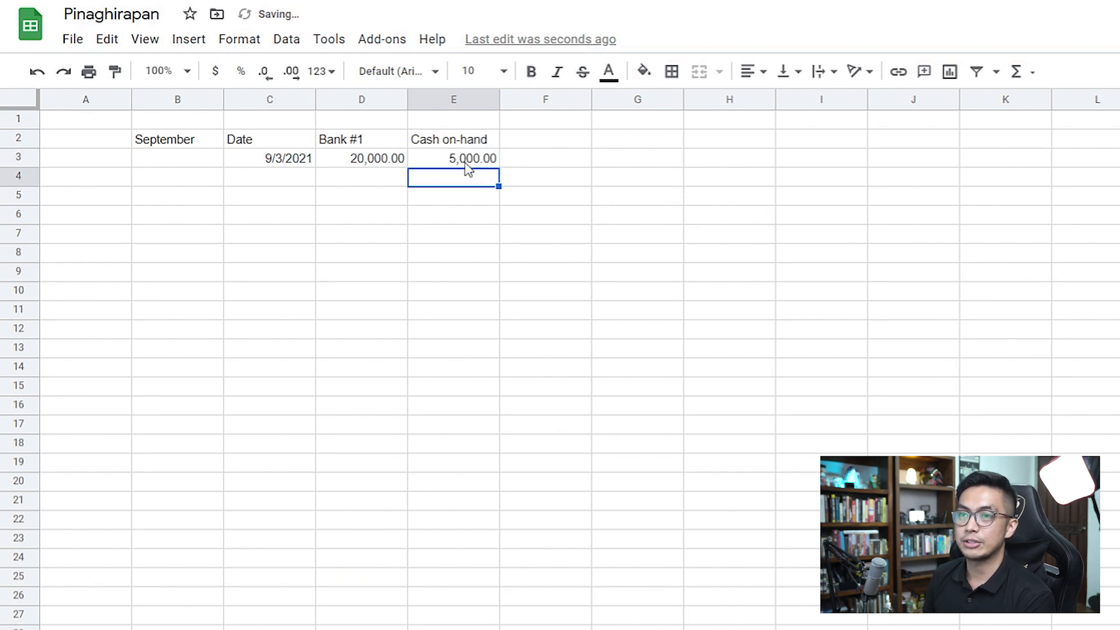
Step: Enter the row labels Start, Movements and Running in cells B3 to B5
{"action": "left_click", "coordinate": [178, 165]}
{"action": "type", "text": "Start"}
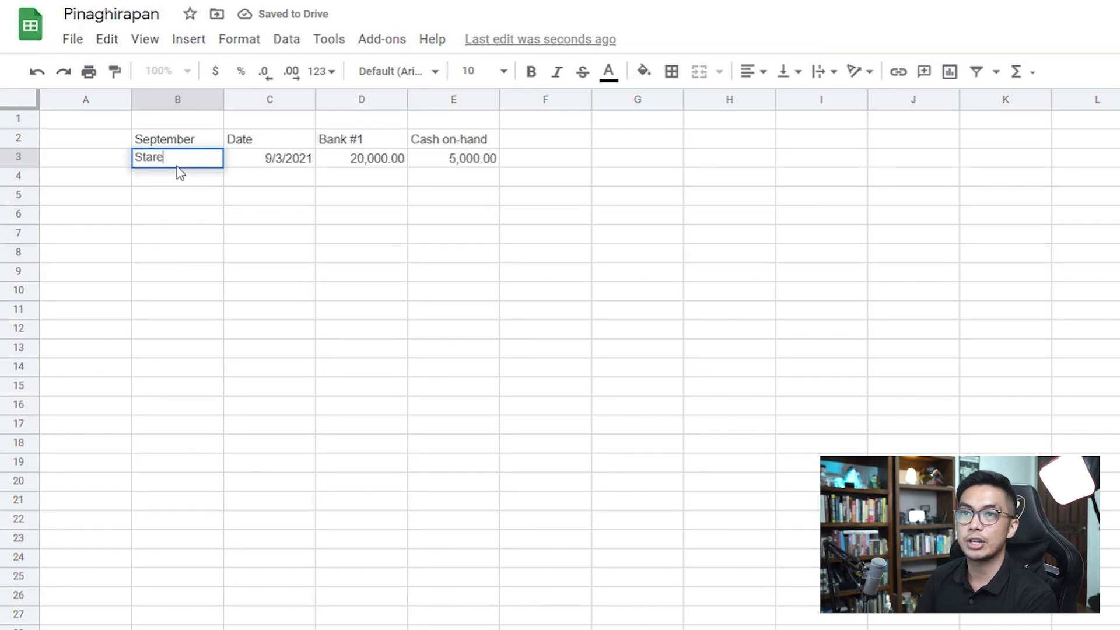
{"action": "key", "text": "Return"}
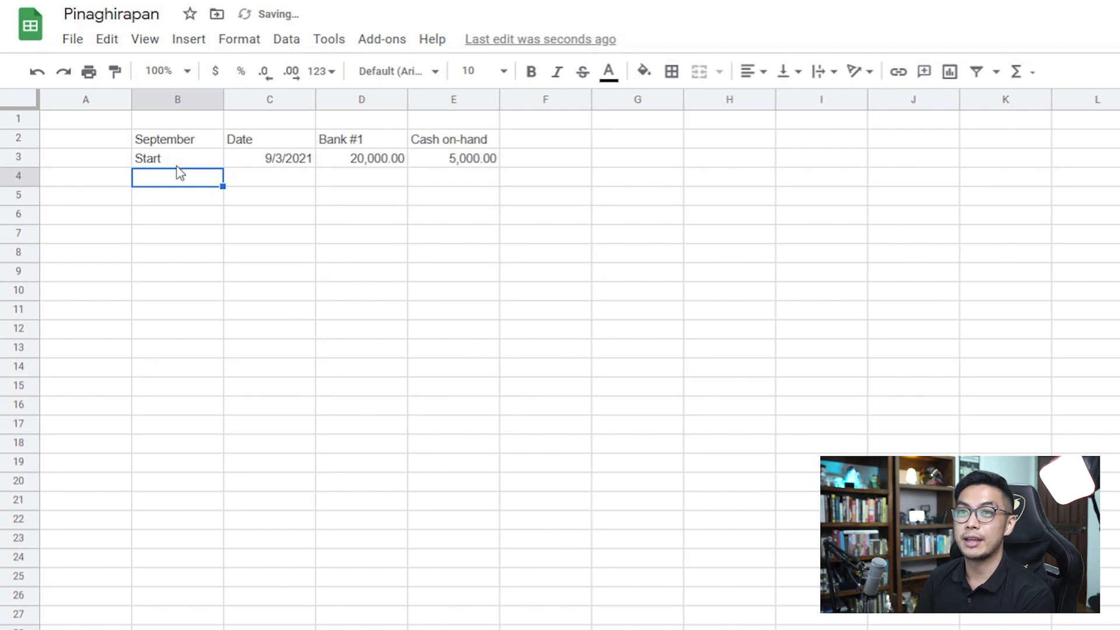
{"action": "type", "text": "Movements"}
{"action": "key", "text": "Return"}
{"action": "type", "text": "Running"}
{"action": "key", "text": "Return"}
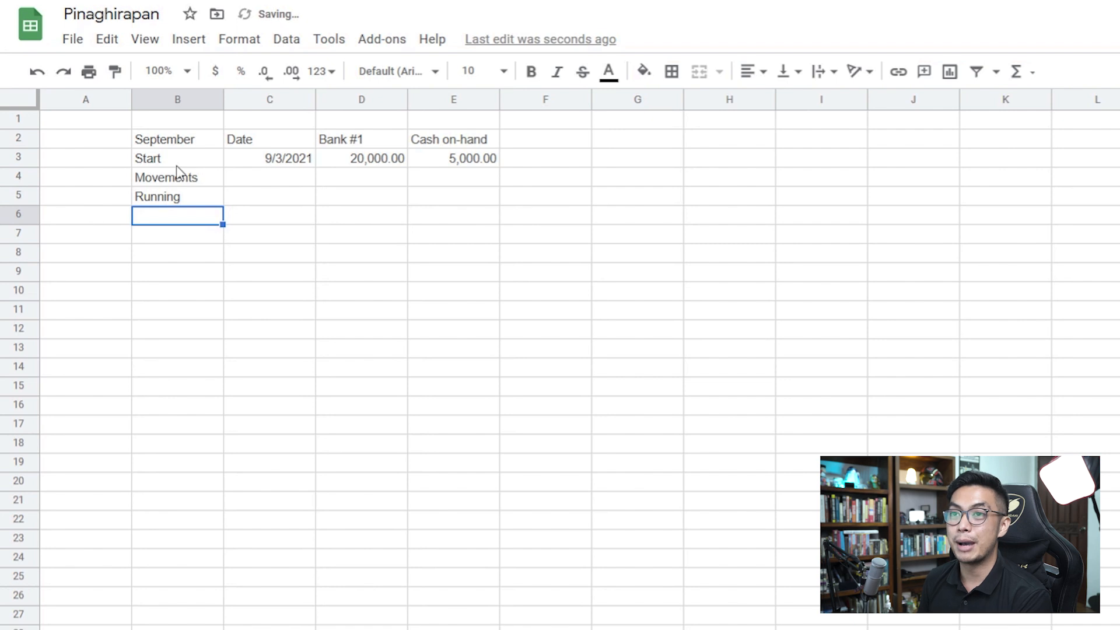
{"action": "key", "text": "Up"}
{"action": "key", "text": "Right"}
{"action": "key", "text": "Up"}
{"action": "key", "text": "Right"}
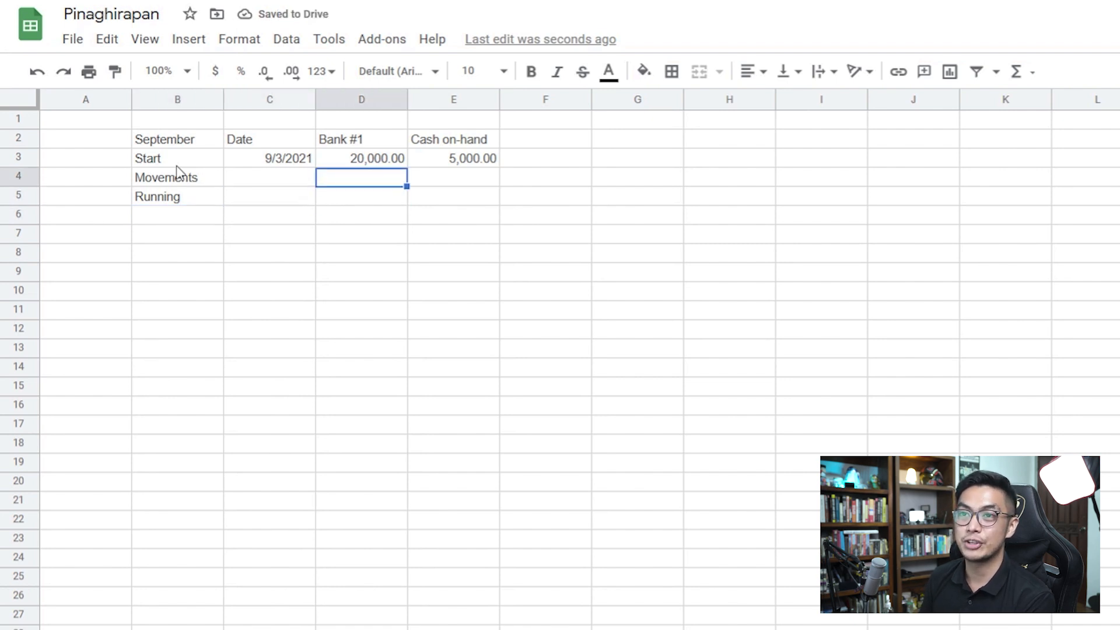
{"action": "key", "text": "Left"}
{"action": "key", "text": "Right"}
{"action": "key", "text": "Right"}
{"action": "key", "text": "Left"}
{"action": "key", "text": "Down"}
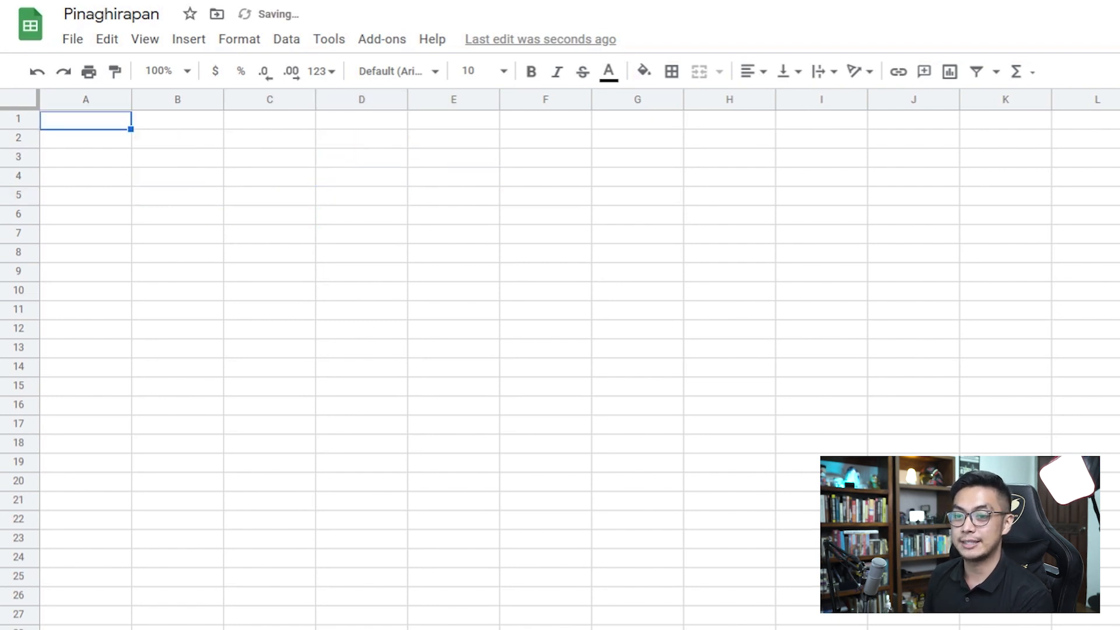
Step: Rename the new empty sheet as Dashboard
{"action": "right_click", "coordinate": [248, 610]}
{"action": "left_click", "coordinate": [249, 382]}
{"action": "type", "text": "Da"}
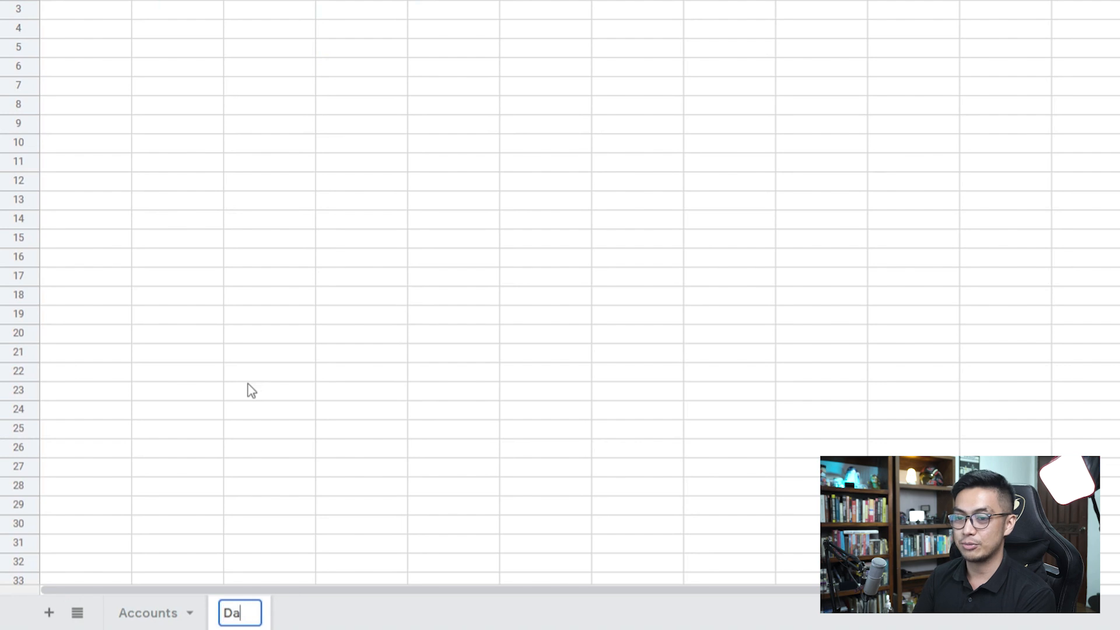
{"action": "type", "text": "shboard"}
{"action": "key", "text": "Return"}
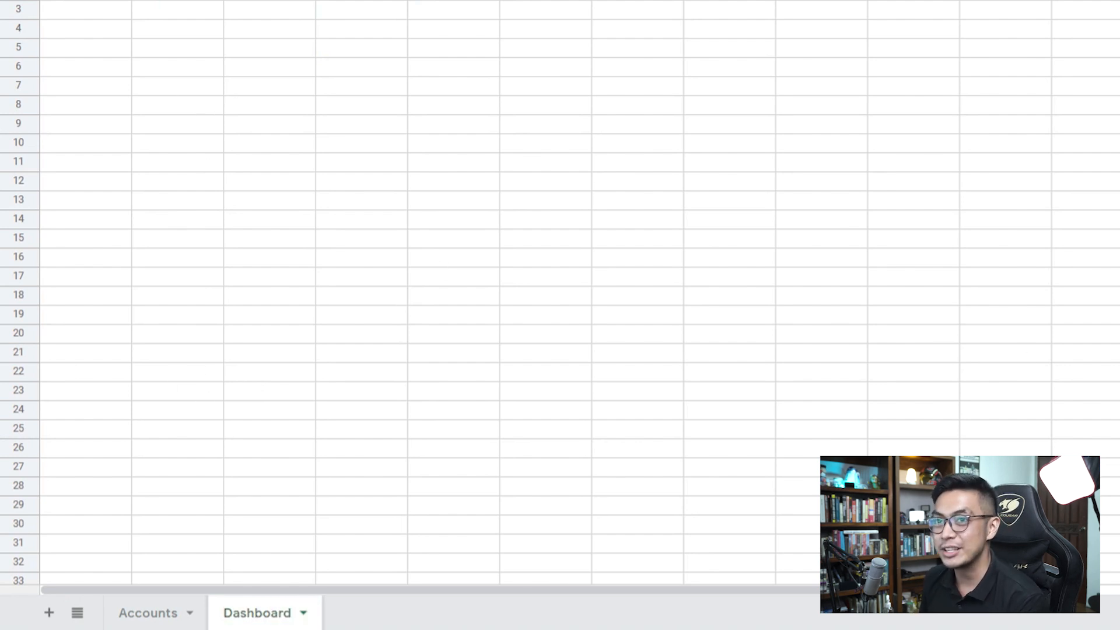
Step: Enter the label Month in B1 of the Dashboard sheet and September beside it in C1
{"action": "type", "text": "Month"}
{"action": "key", "text": "Return"}
{"action": "key", "text": "Up"}
{"action": "key", "text": "Right"}
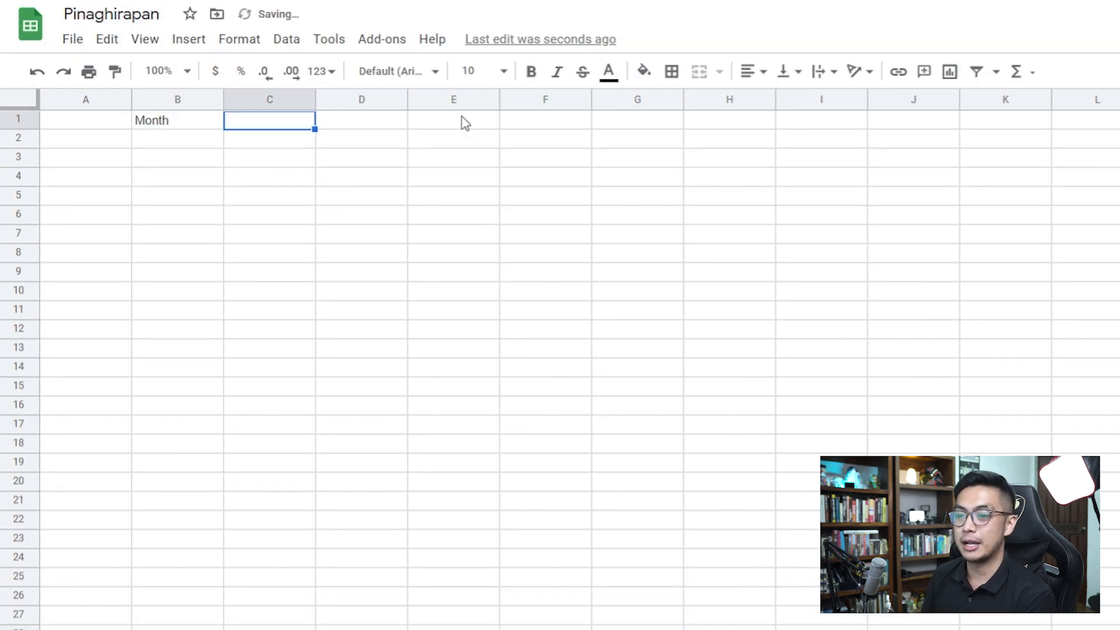
{"action": "type", "text": "September"}
{"action": "key", "text": "Return"}
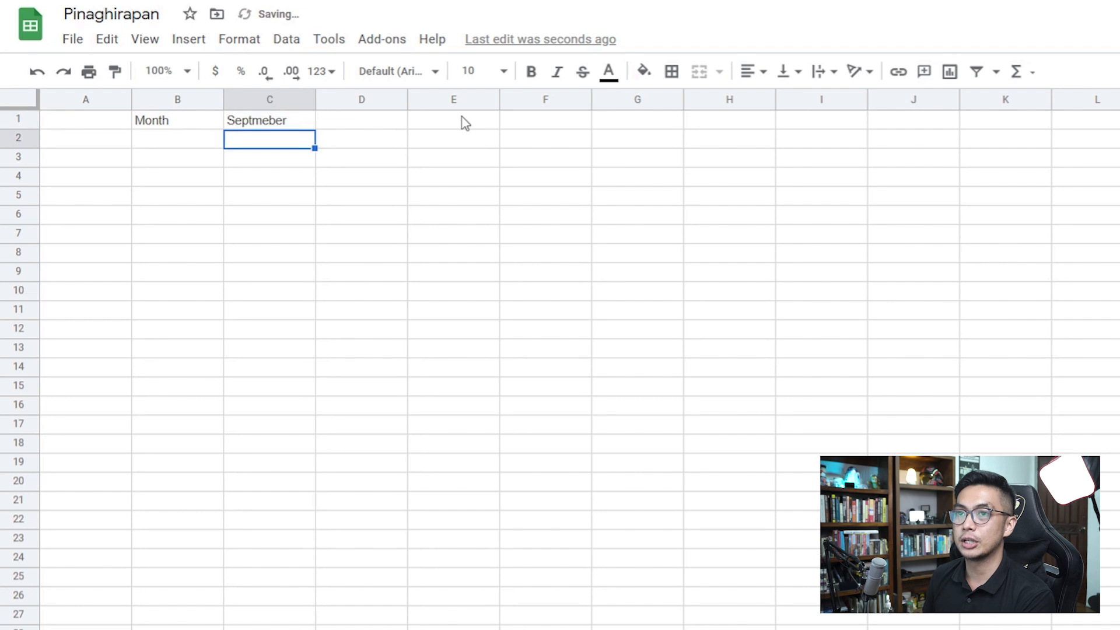
Step: Enter the label Starting Bal in B2, below Month
{"action": "key", "text": "Left"}
{"action": "type", "text": "Starting"}
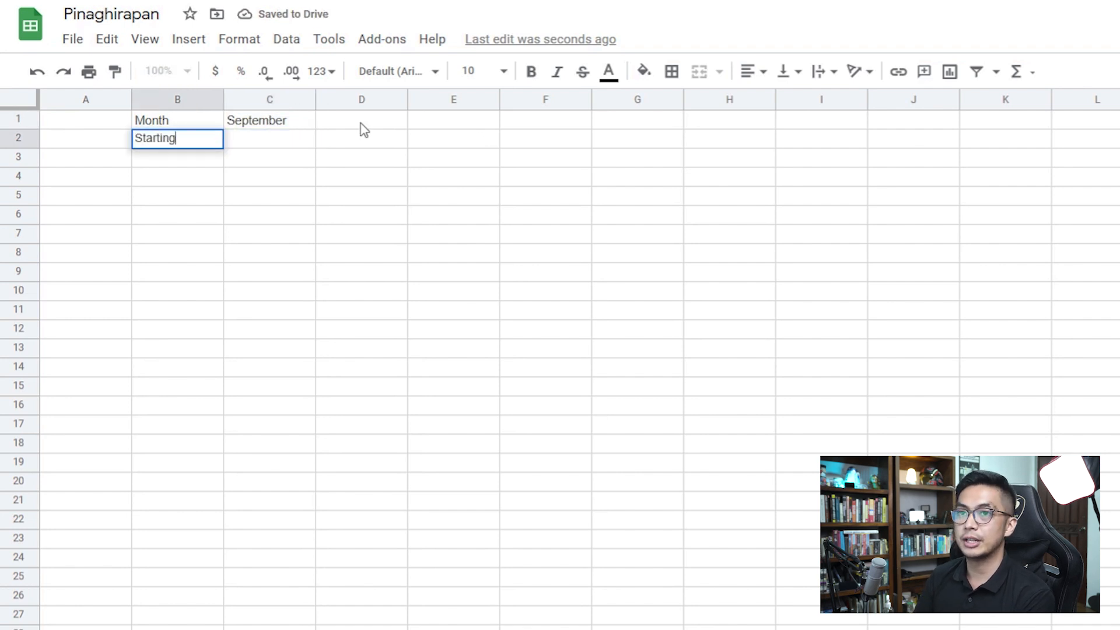
{"action": "type", "text": " Bal"}
{"action": "key", "text": "Return"}
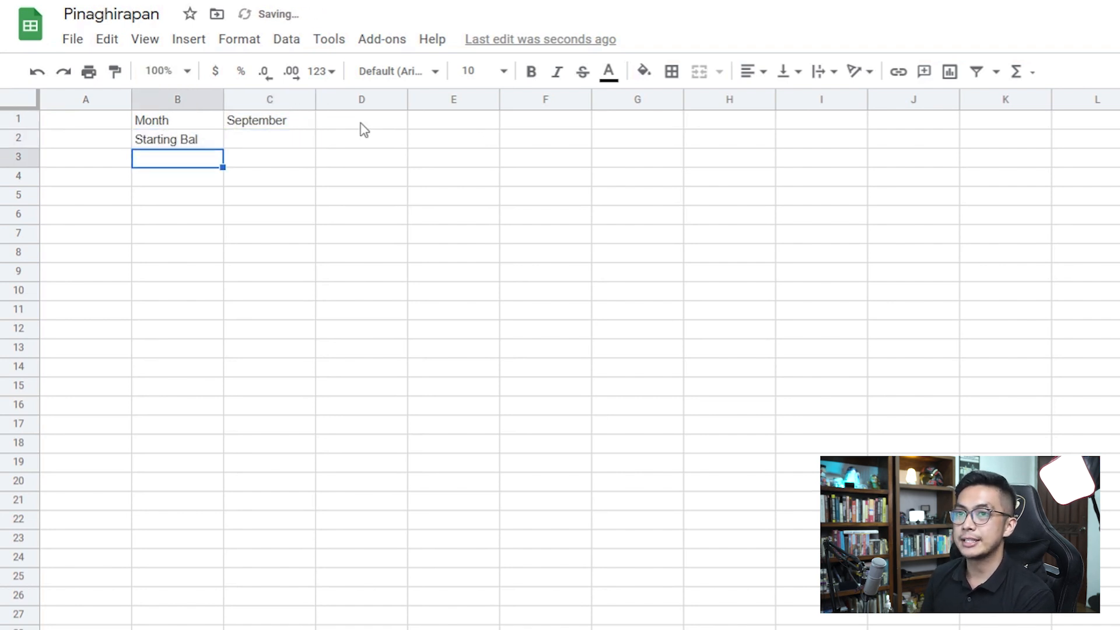
Step: Enter the label Available to Assign in cell E2
{"action": "key", "text": "Up"}
{"action": "key", "text": "Right"}
{"action": "key", "text": "Right"}
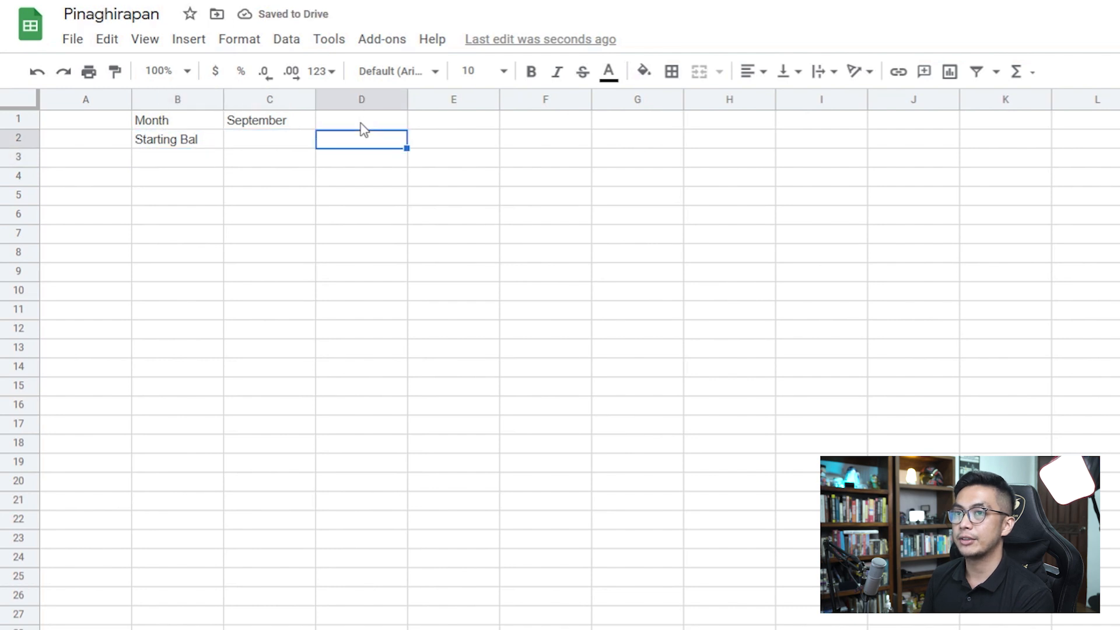
{"action": "key", "text": "Right"}
{"action": "type", "text": "Available "}
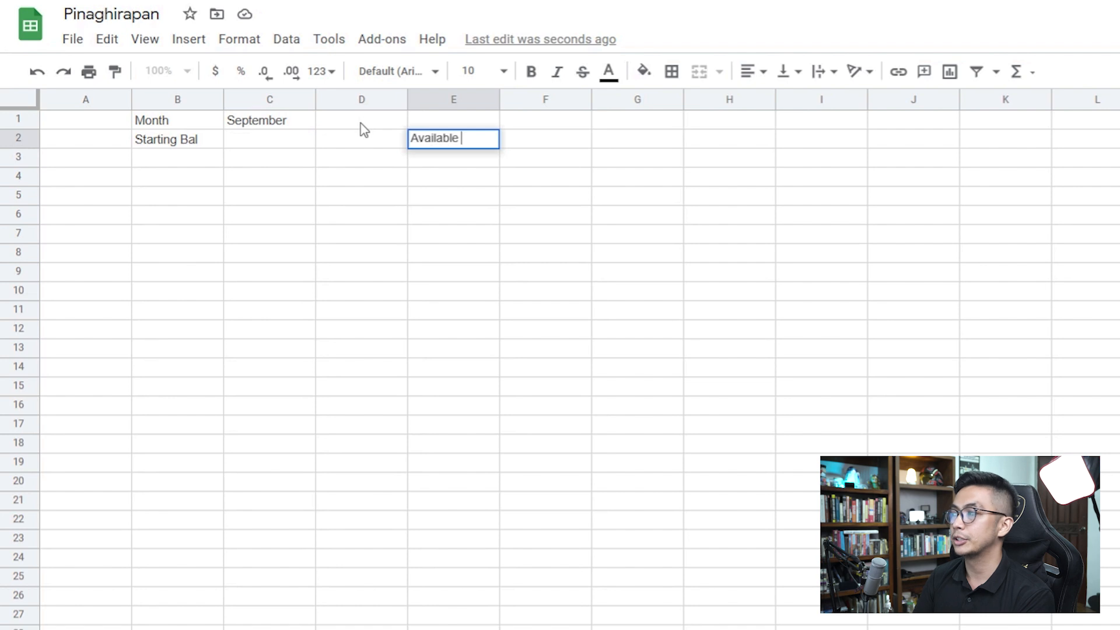
{"action": "type", "text": "to Assign"}
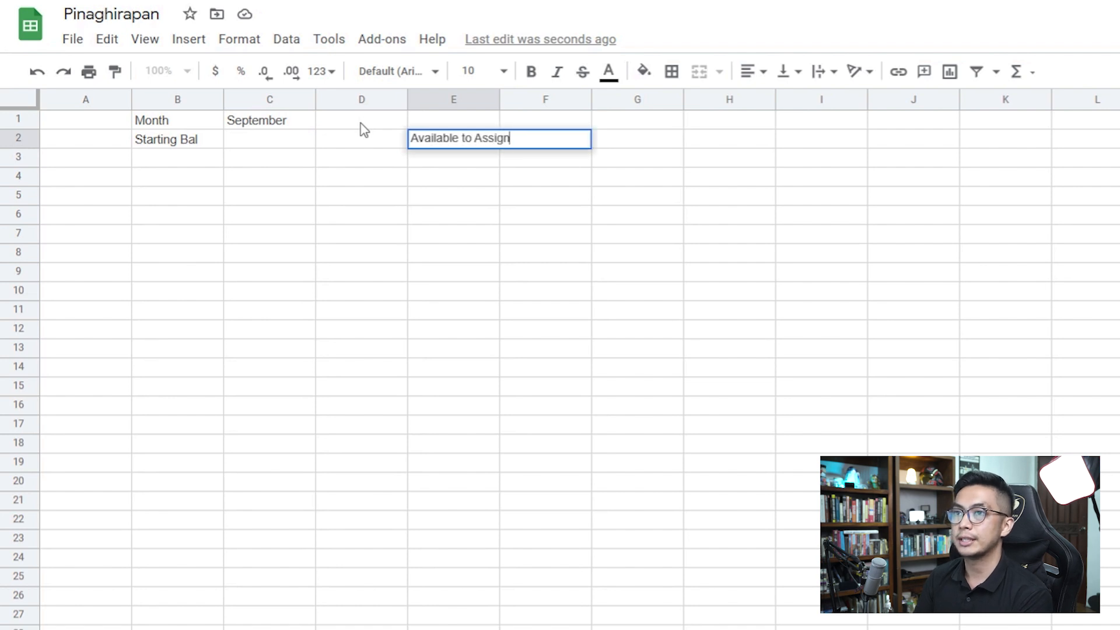
{"action": "key", "text": "Tab"}
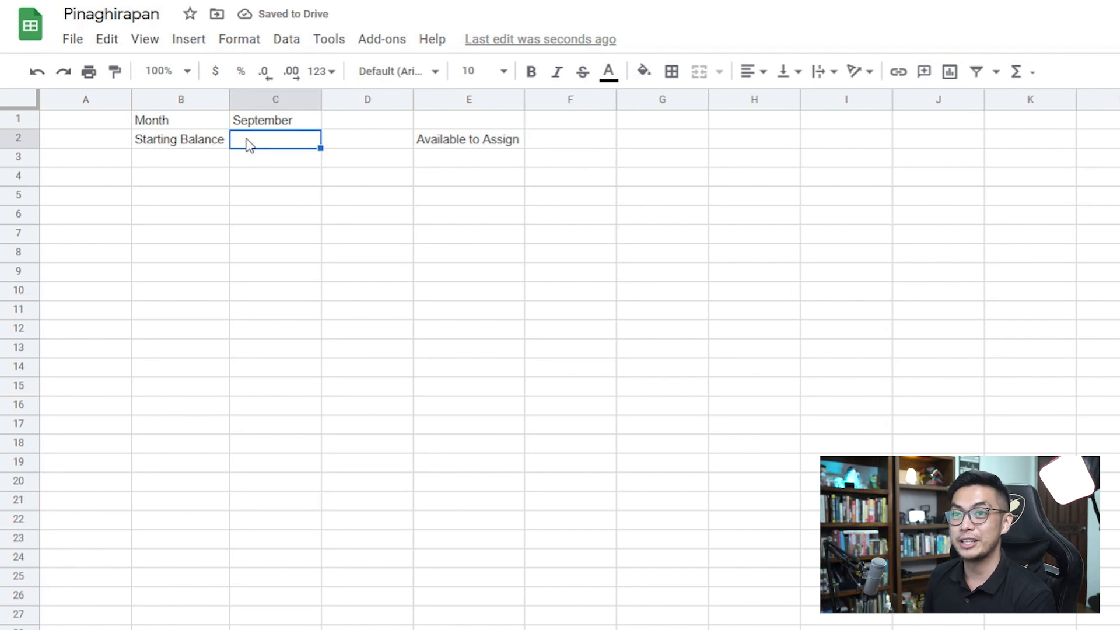
Step: Set the Starting Balance in C2 to the sum of the Accounts sheet's Start balances, D3:E3
{"action": "type", "text": "="}
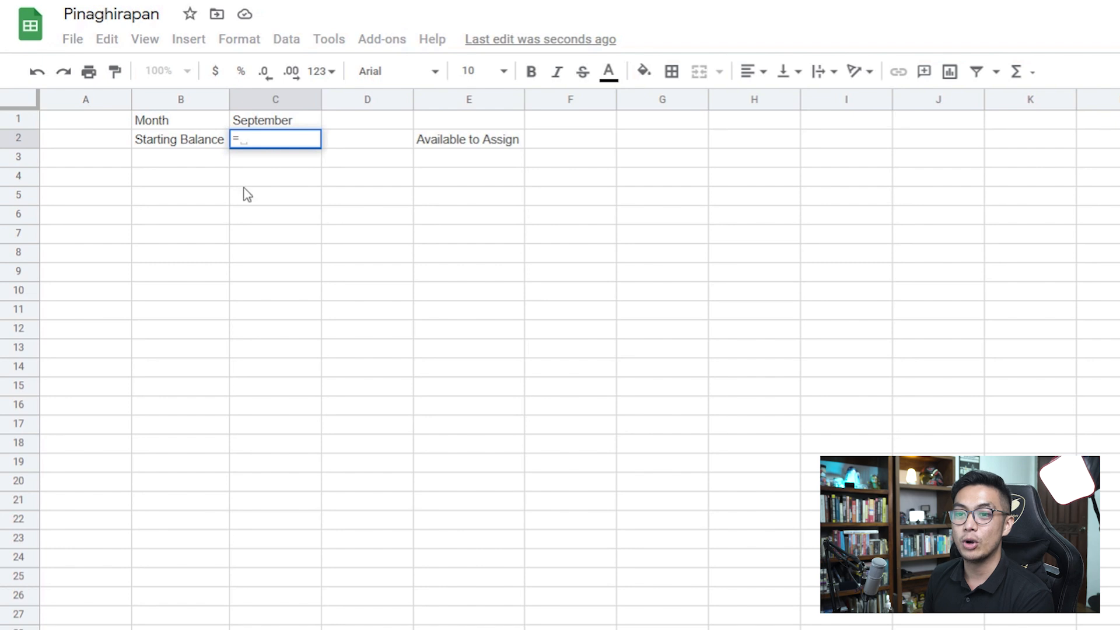
{"action": "left_click", "coordinate": [188, 628]}
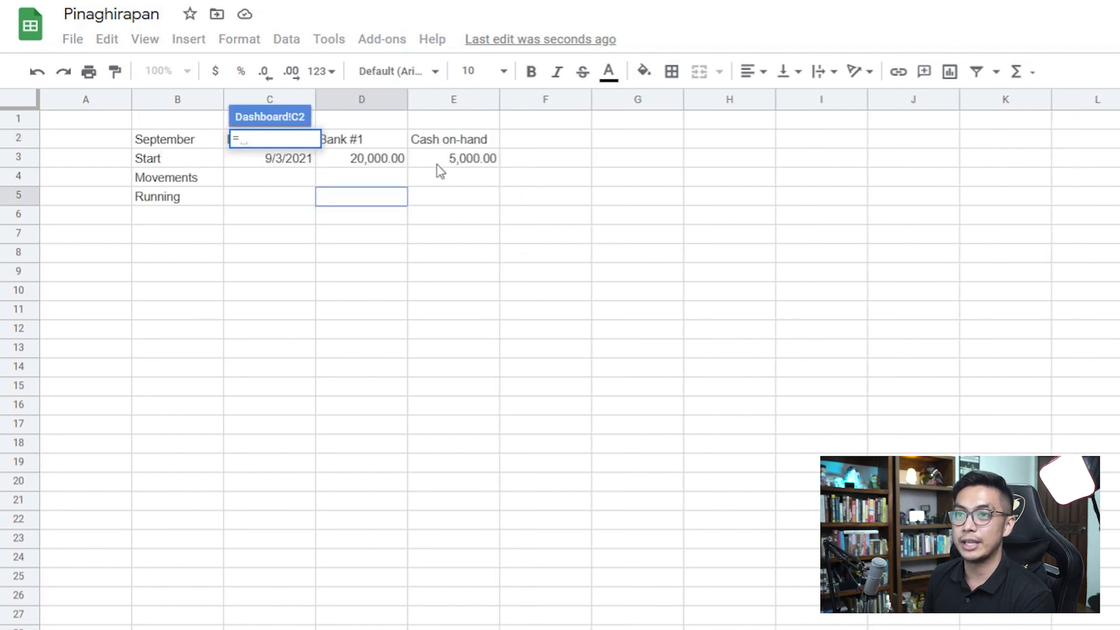
{"action": "left_click", "coordinate": [117, 628]}
{"action": "type", "text": "sum*"}
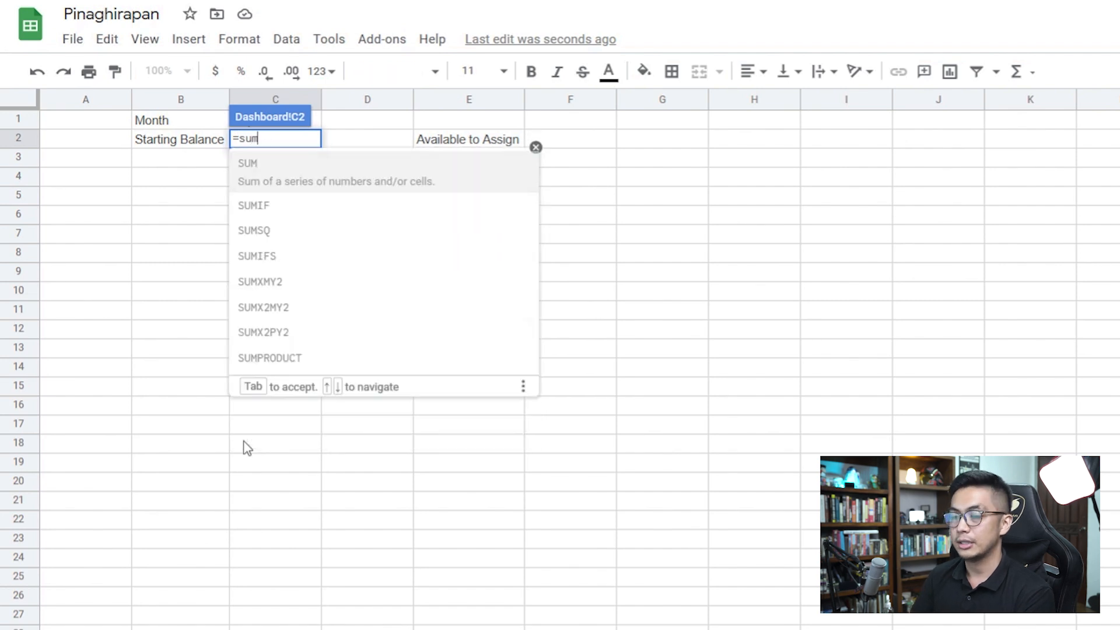
{"action": "left_click", "coordinate": [226, 627]}
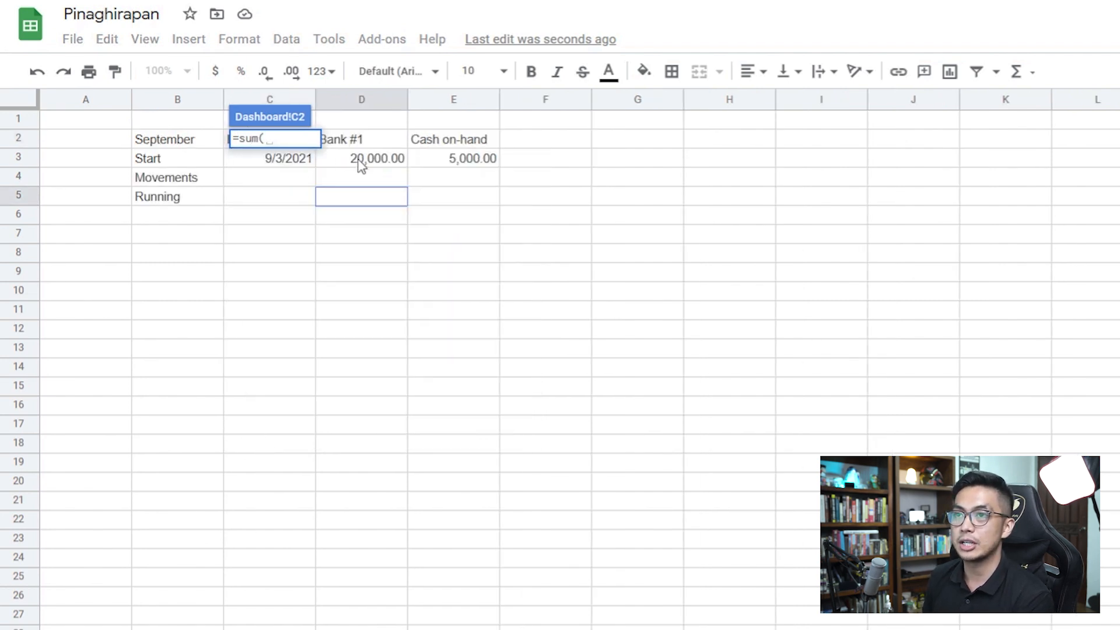
{"action": "left_click_drag", "start_coordinate": [362, 166], "coordinate": [446, 163]}
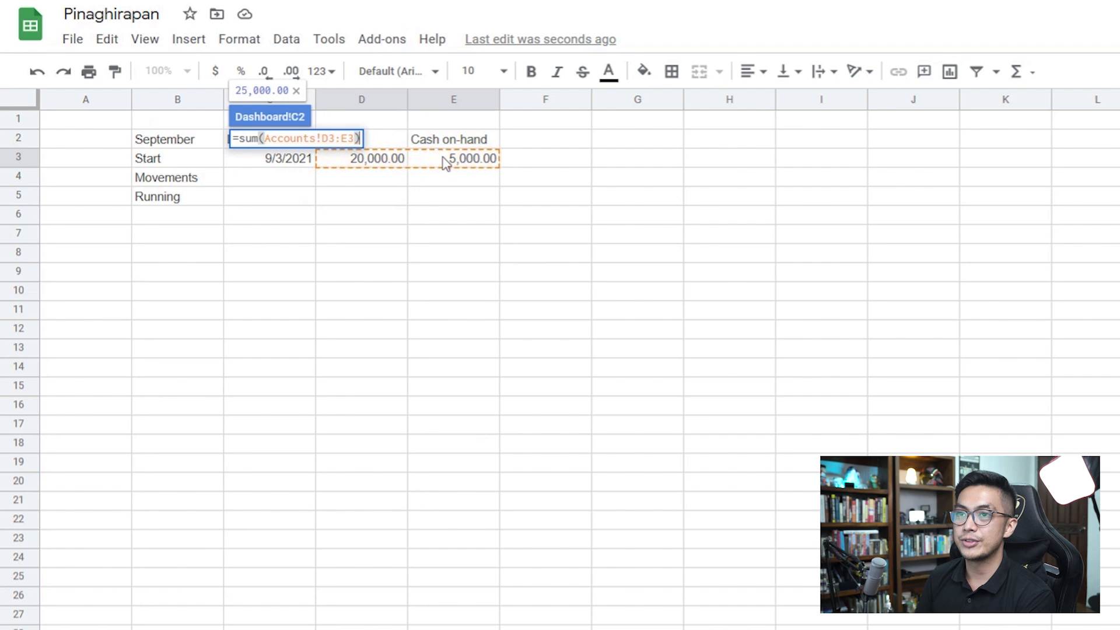
{"action": "key", "text": "Return"}
Step: Enter the bold heading Expenses in cell C4
{"action": "left_click", "coordinate": [220, 191]}
{"action": "left_click", "coordinate": [279, 182]}
{"action": "type", "text": "Expendit"}
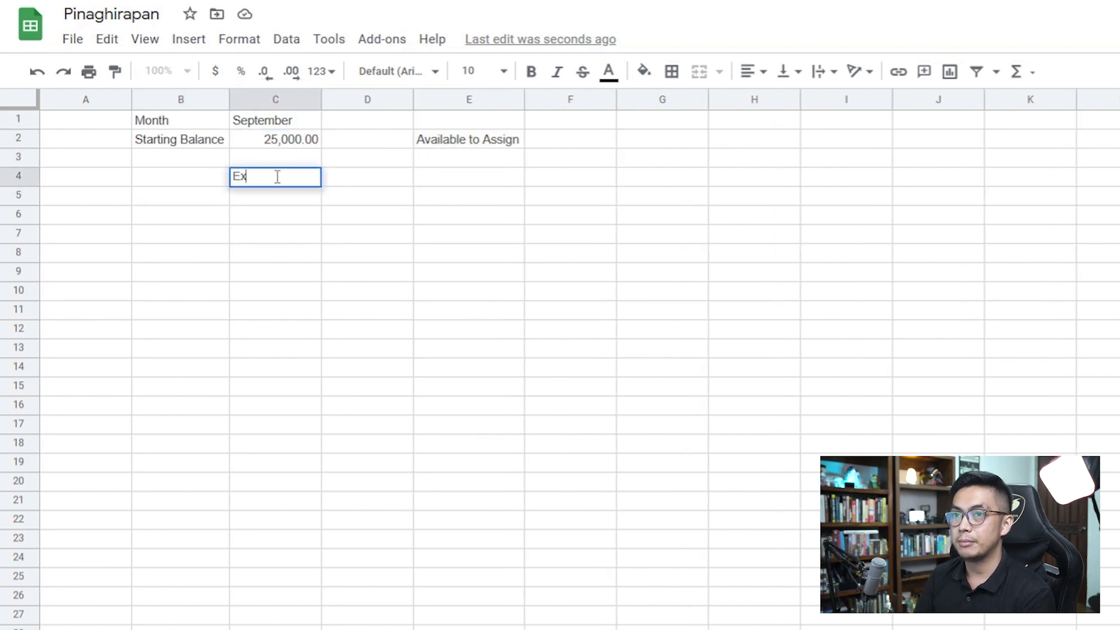
{"action": "key", "text": "BackSpace"}
{"action": "key", "text": "BackSpace"}
{"action": "key", "text": "BackSpace"}
{"action": "key", "text": "BackSpace"}
{"action": "key", "text": "BackSpace"}
{"action": "type", "text": "enses"}
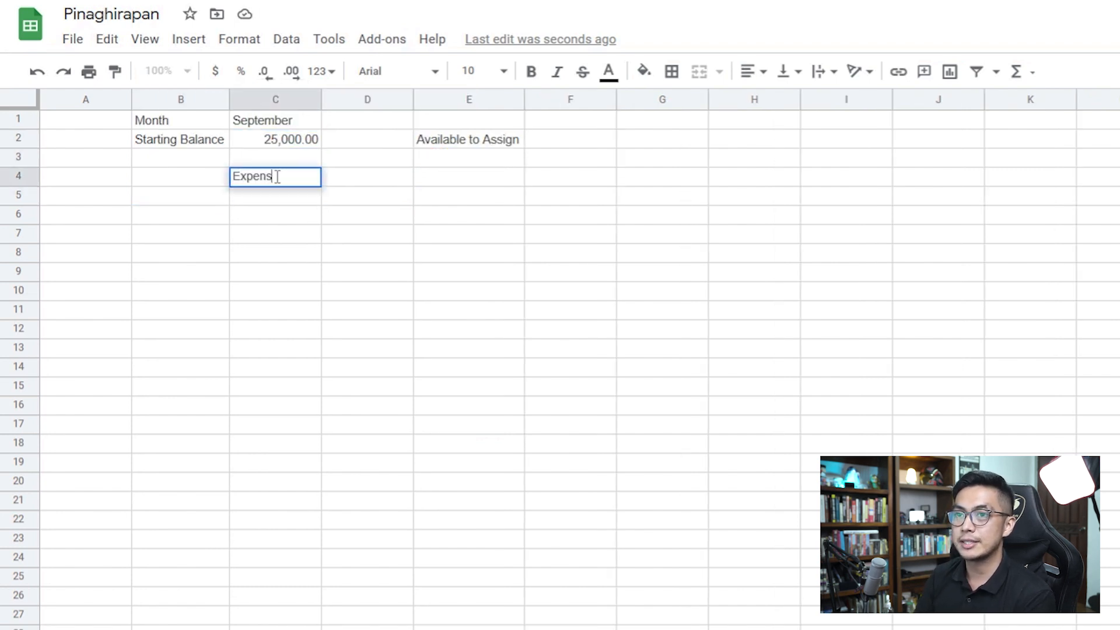
{"action": "key", "text": "Return"}
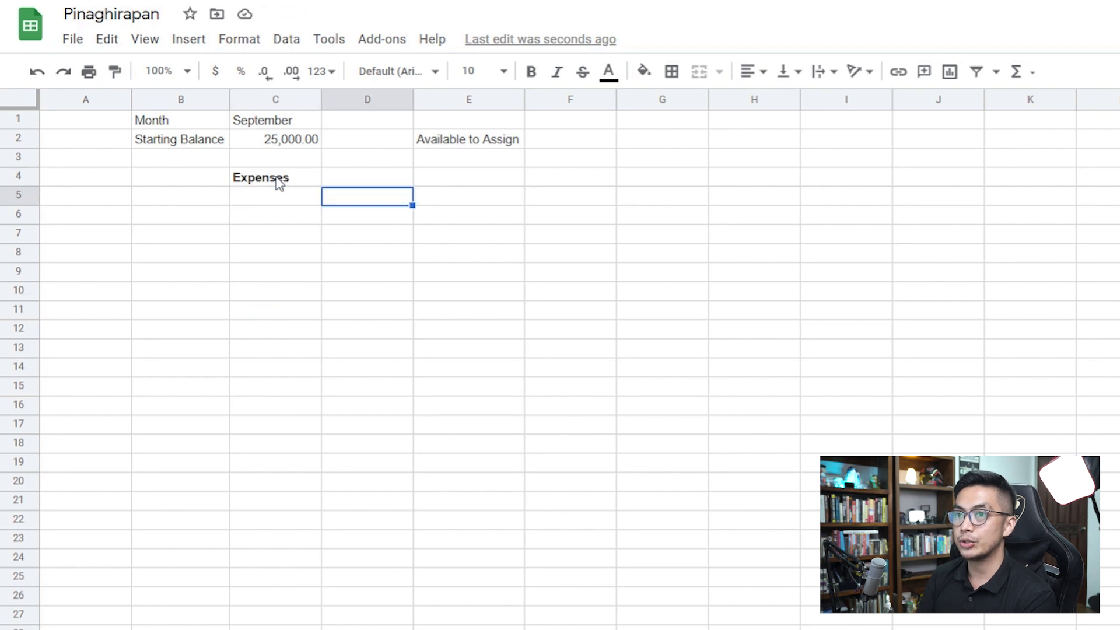
Step: Enter the header Available (to Spend) on two lines in D5 and narrow column D to fit it
{"action": "type", "text": "Availal"}
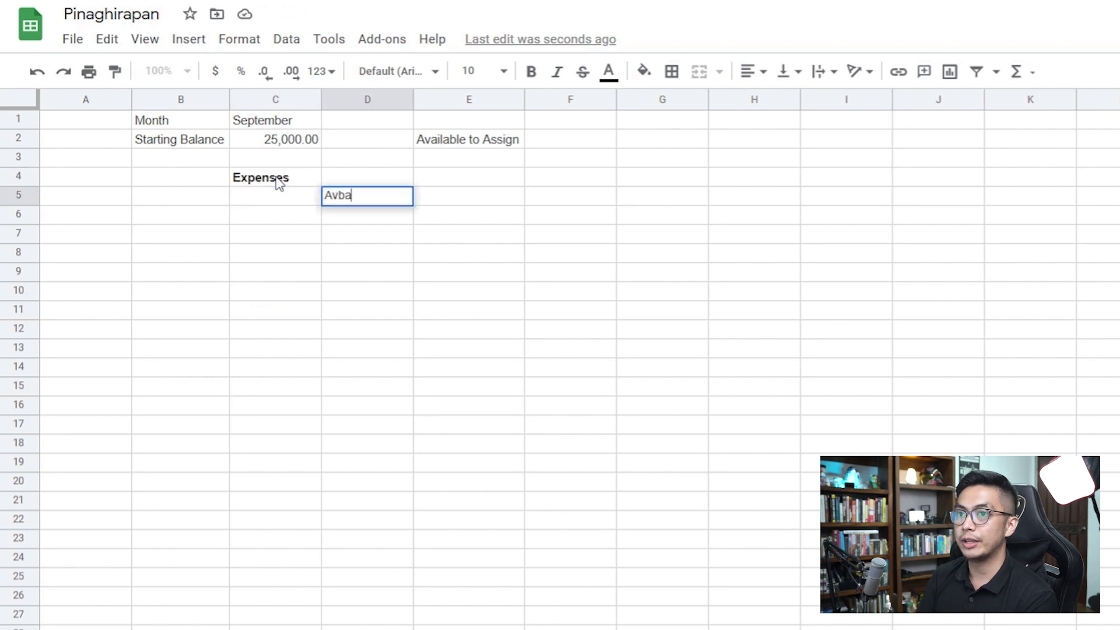
{"action": "key", "text": "BackSpace"}
{"action": "key", "text": "BackSpace"}
{"action": "key", "text": "BackSpace"}
{"action": "key", "text": "BackSpace"}
{"action": "key", "text": "BackSpace"}
{"action": "type", "text": "ailable to Spend"}
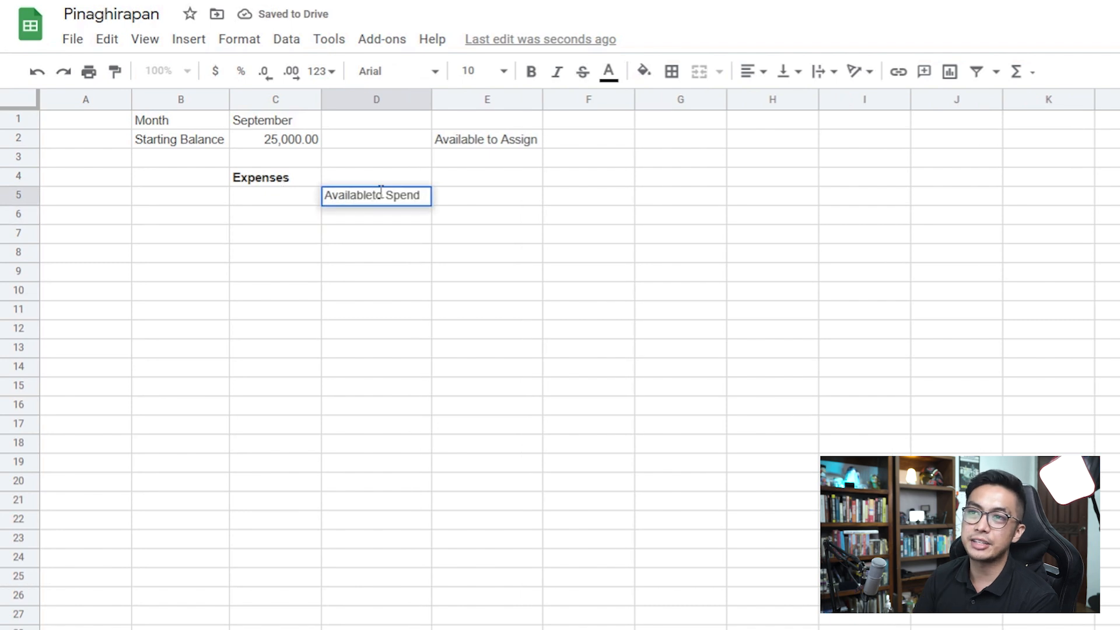
{"action": "key", "text": "alt+Return"}
{"action": "key", "text": "End"}
{"action": "key", "text": "Return"}
{"action": "left_click", "coordinate": [382, 195]}
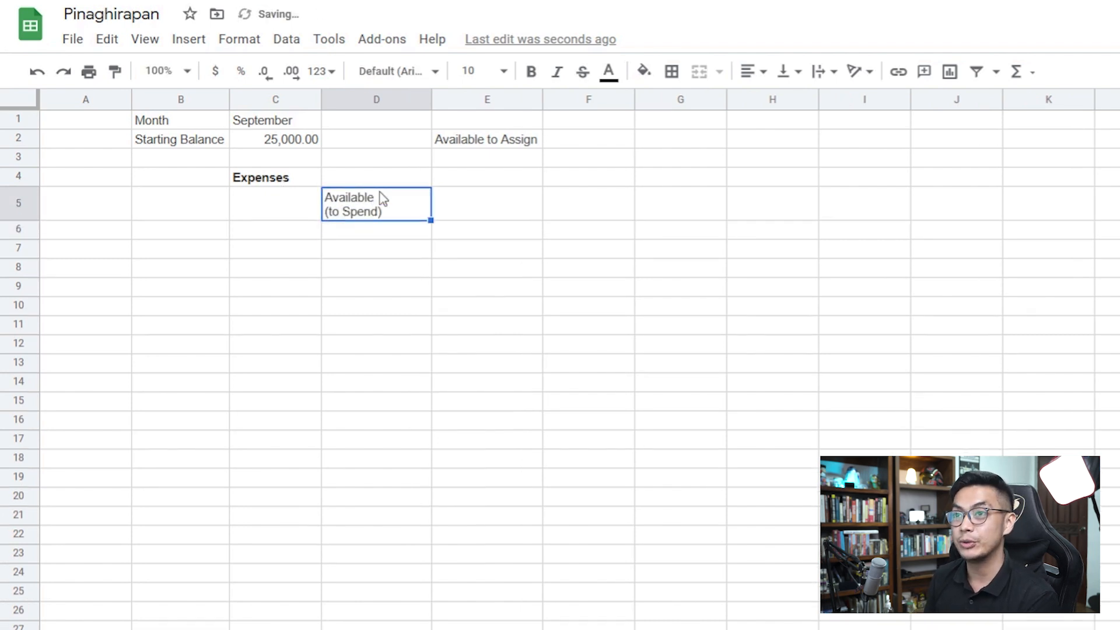
{"action": "key", "text": "Right"}
{"action": "left_click_drag", "start_coordinate": [430, 95], "coordinate": [402, 95]}
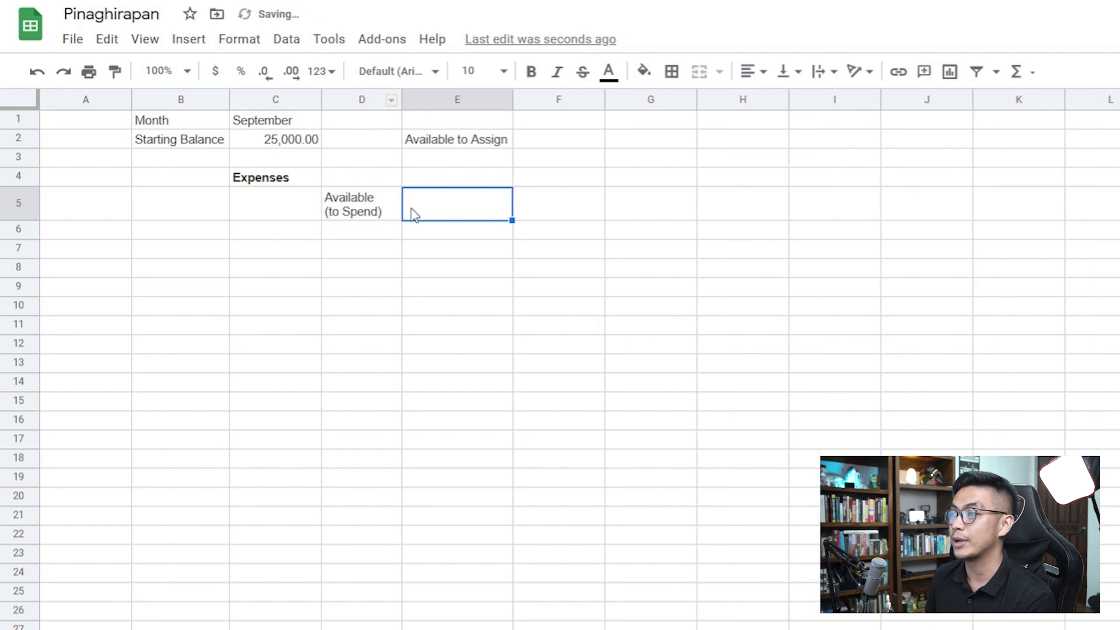
Step: Enter the headers Actual in E5 and Budgeted in F5
{"action": "type", "text": "Actual"}
{"action": "key", "text": "Return"}
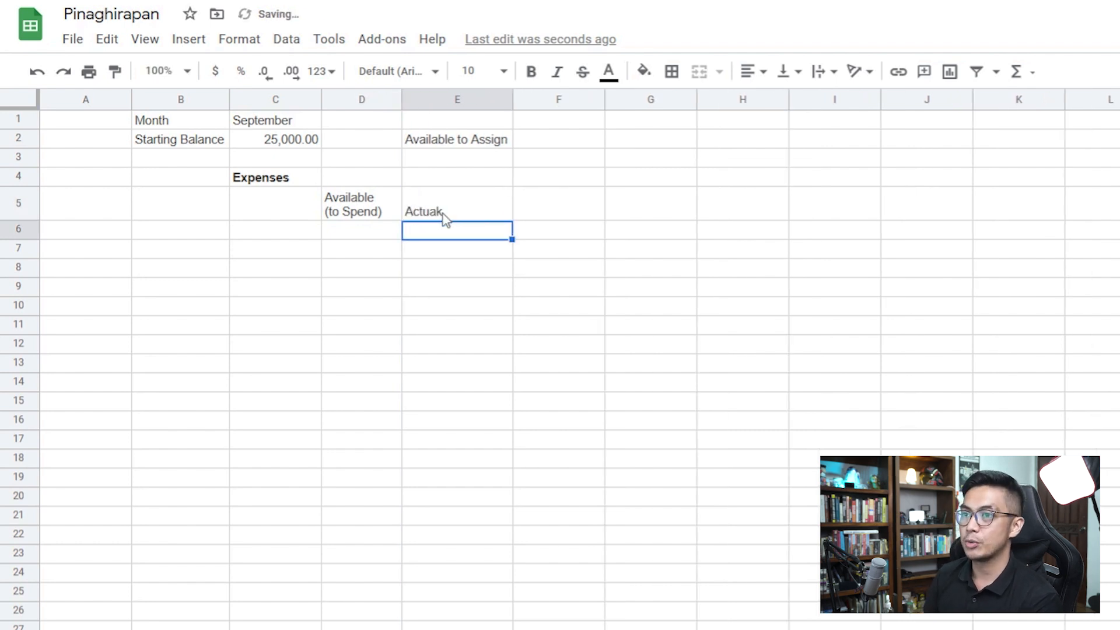
{"action": "key", "text": "Up"}
{"action": "key", "text": "Right"}
{"action": "type", "text": "Budgeted"}
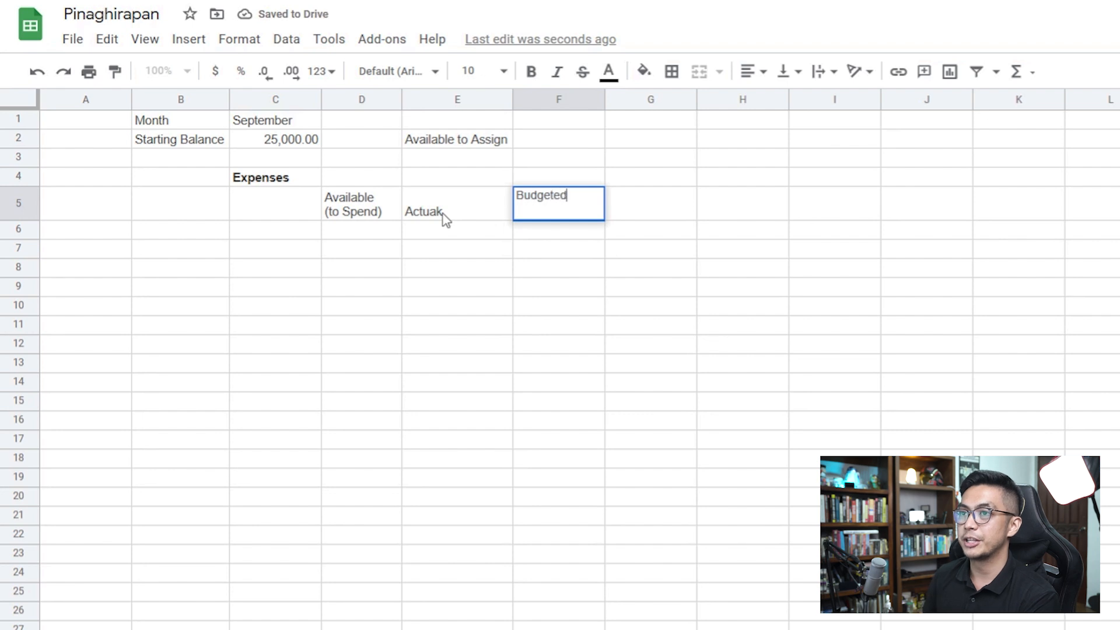
{"action": "left_click", "coordinate": [448, 217]}
{"action": "double_click", "coordinate": [451, 217]}
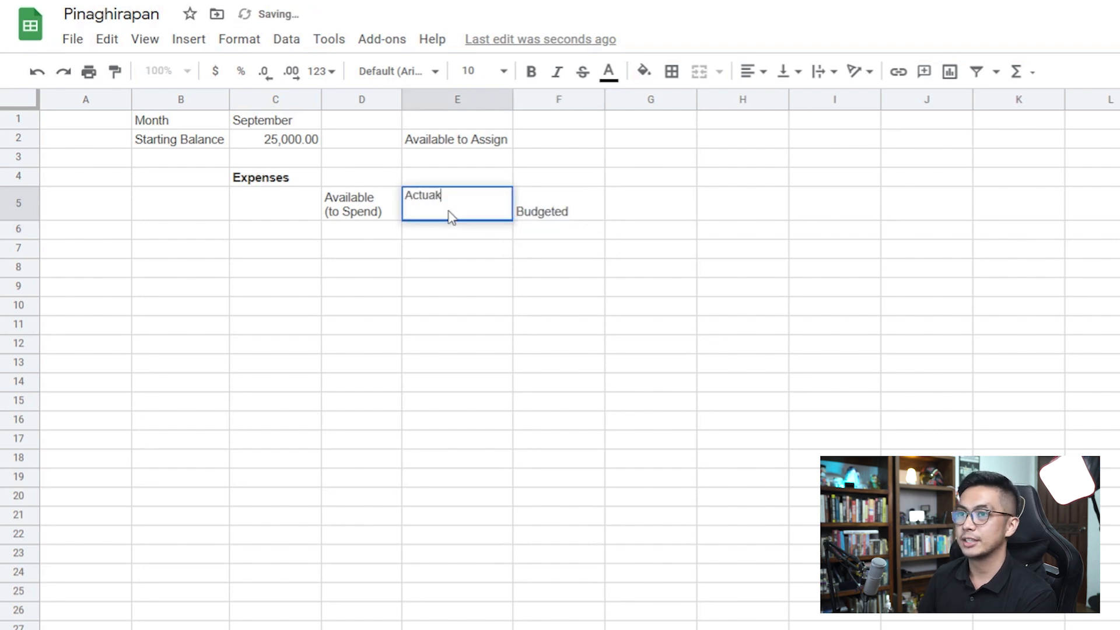
{"action": "type", "text": "l"}
{"action": "key", "text": "Return"}
Step: Center the three headers in D5:F5 horizontally
{"action": "left_click", "coordinate": [417, 217]}
{"action": "left_click_drag", "start_coordinate": [361, 210], "coordinate": [555, 210]}
{"action": "left_click", "coordinate": [753, 71]}
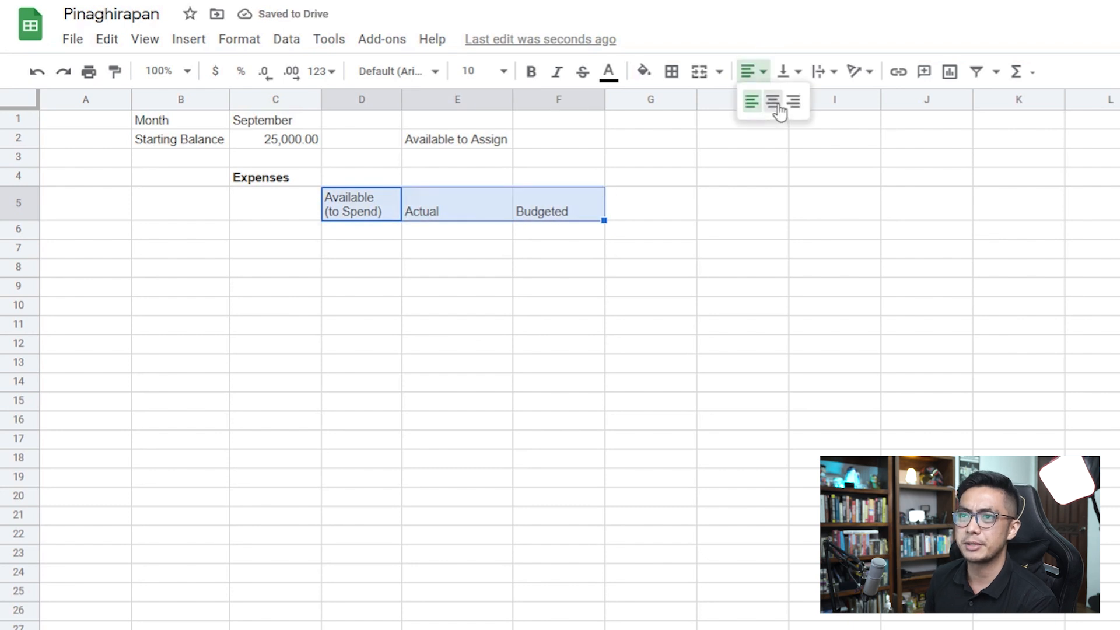
{"action": "left_click", "coordinate": [772, 100]}
{"action": "left_click", "coordinate": [554, 206]}
Step: Enter the bold category heading Debt in cell B6
{"action": "left_click", "coordinate": [311, 216]}
{"action": "left_click", "coordinate": [181, 230]}
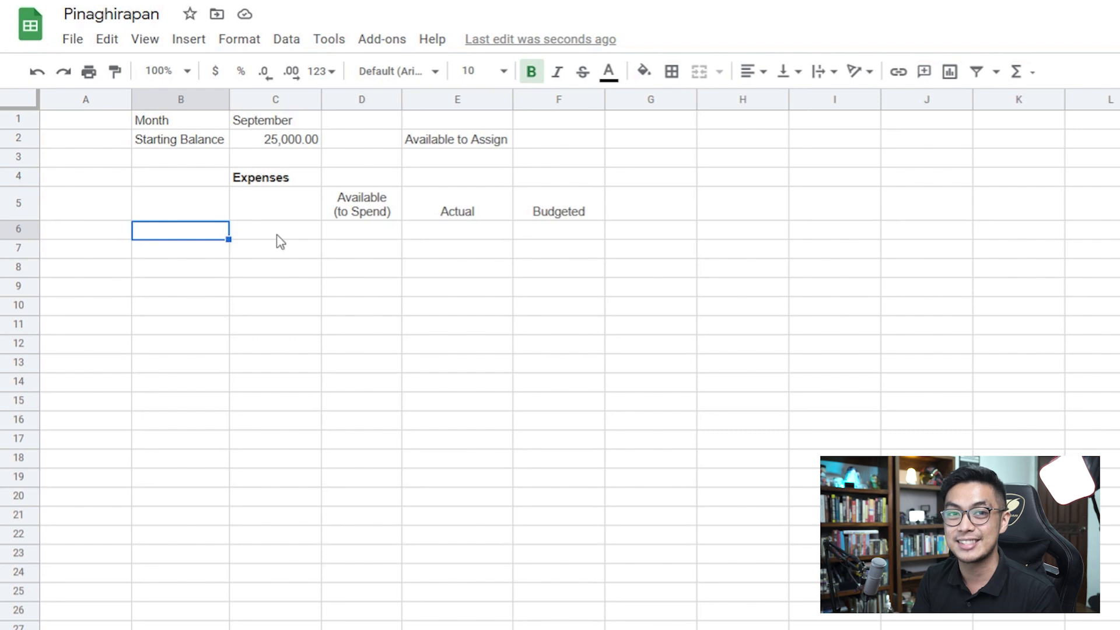
{"action": "left_click", "coordinate": [265, 147]}
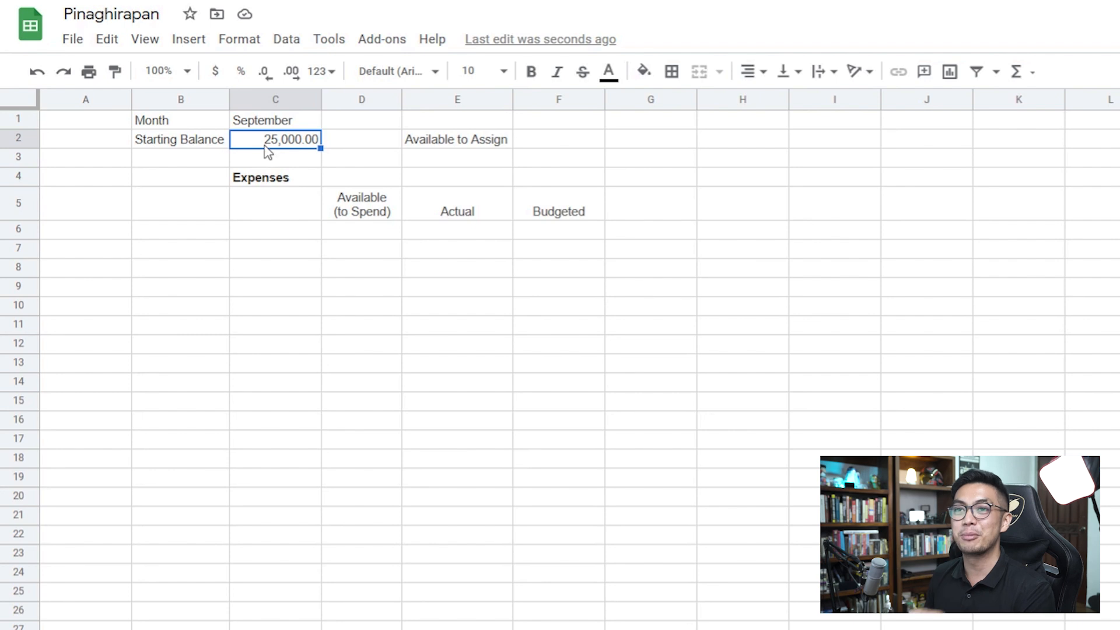
{"action": "left_click", "coordinate": [188, 236]}
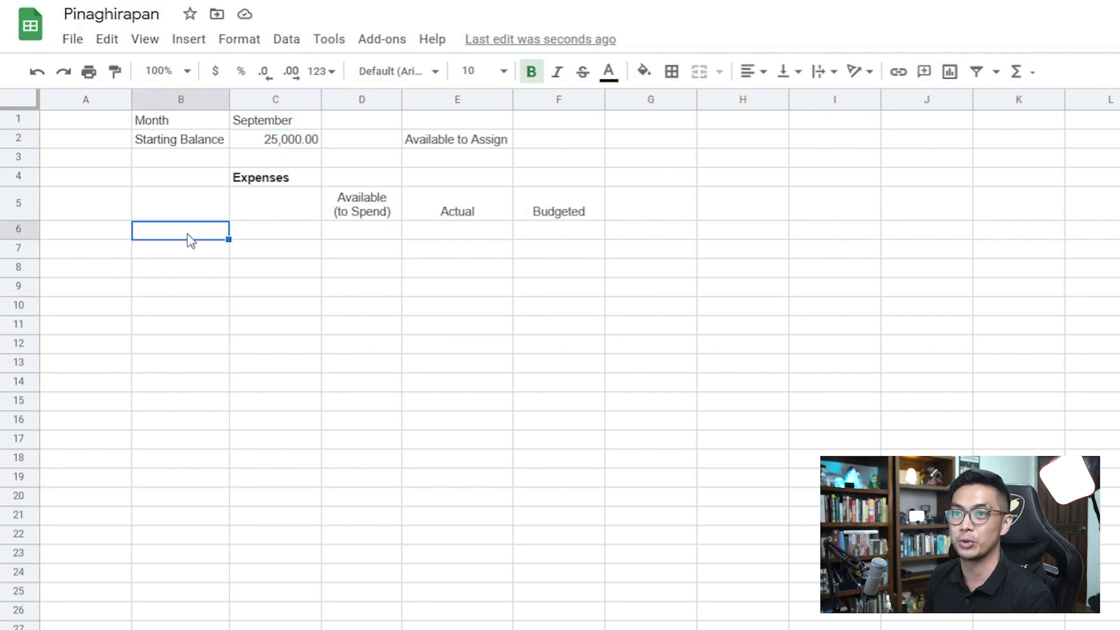
{"action": "type", "text": "Debt"}
{"action": "key", "text": "Return"}
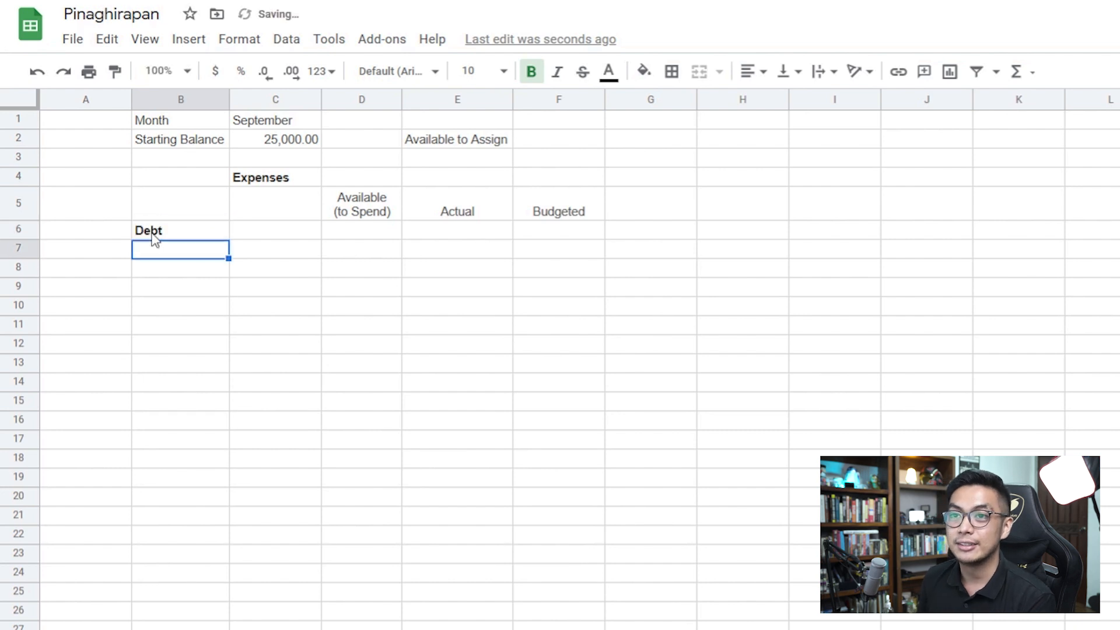
Step: List Credit Card in C7 and Loan in C8 under the Debt category
{"action": "key", "text": "Right"}
{"action": "type", "text": "Credit"}
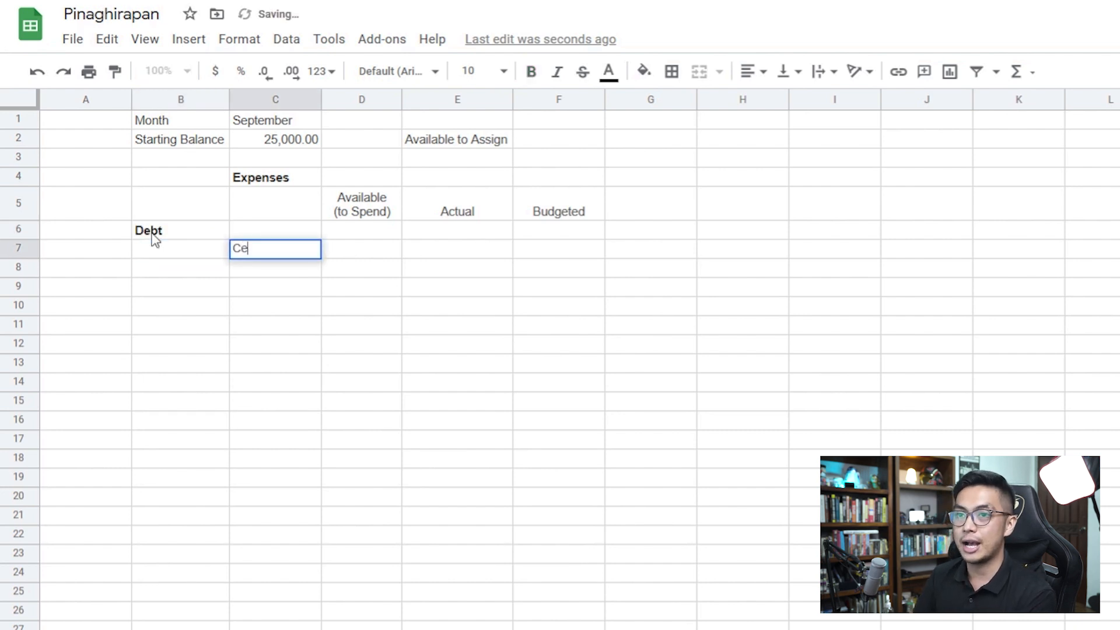
{"action": "type", "text": " Card"}
{"action": "key", "text": "Return"}
{"action": "type", "text": "Laonan"}
{"action": "key", "text": "Return"}
{"action": "type", "text": "Utang"}
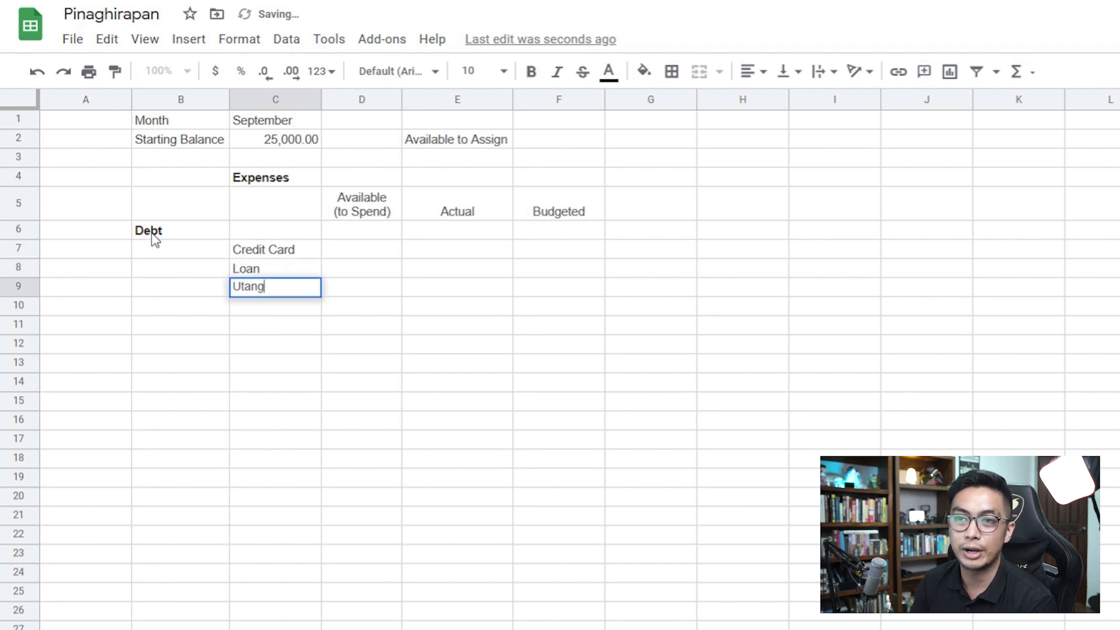
{"action": "key", "text": "Escape"}
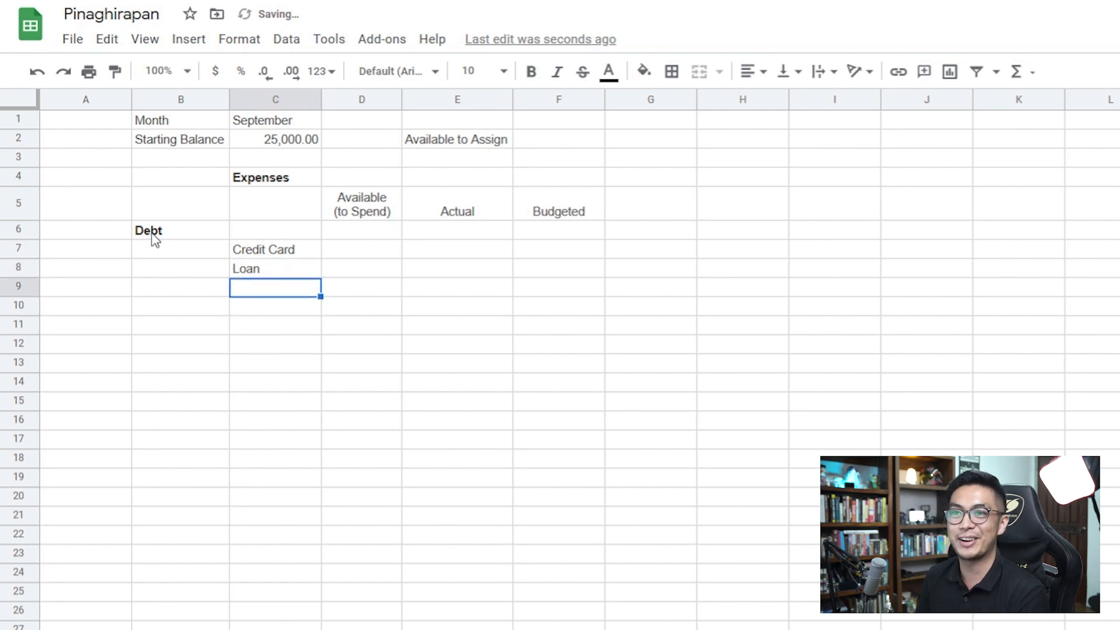
Step: Enter the bold category heading Bills in B10, leaving an empty row below the debts
{"action": "key", "text": "Up"}
{"action": "key", "text": "Left"}
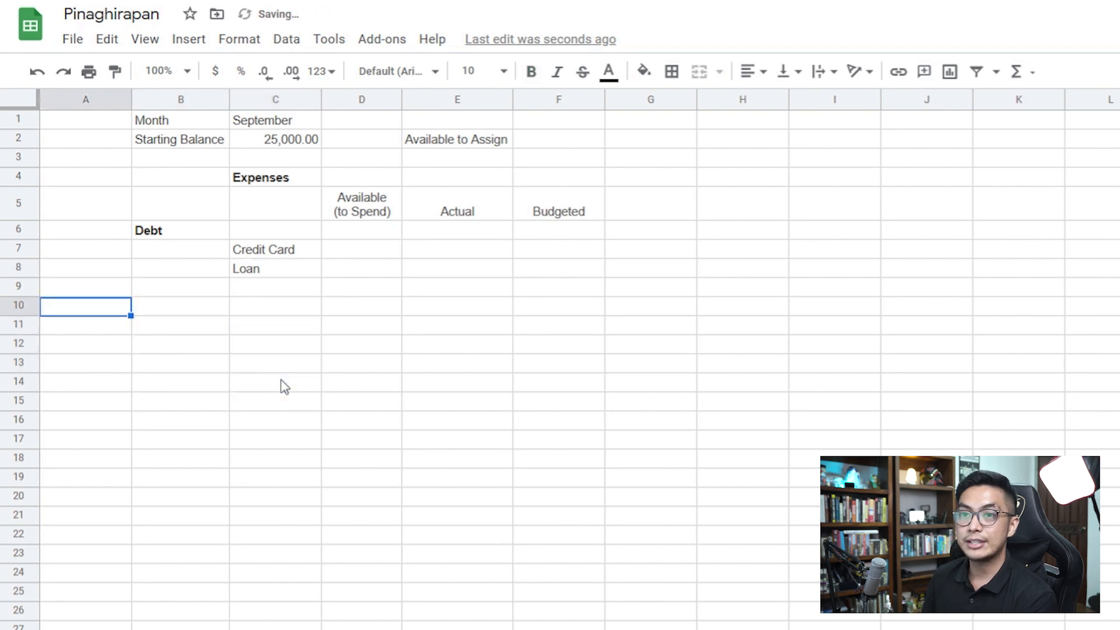
{"action": "key", "text": "Right"}
{"action": "type", "text": "Bills"}
{"action": "key", "text": "Return"}
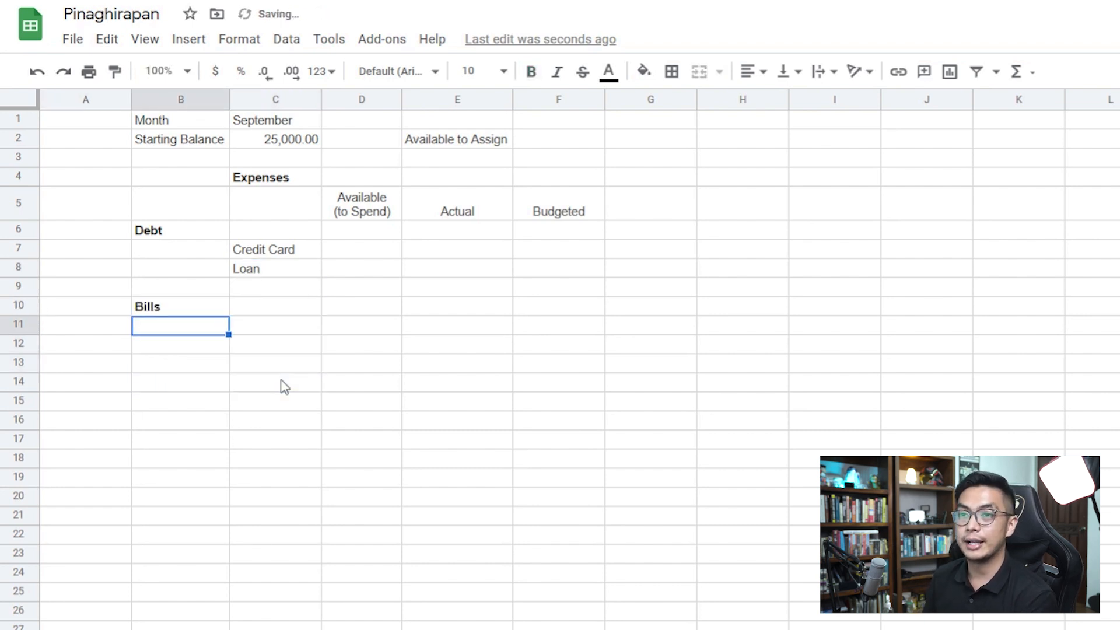
{"action": "key", "text": "Up"}
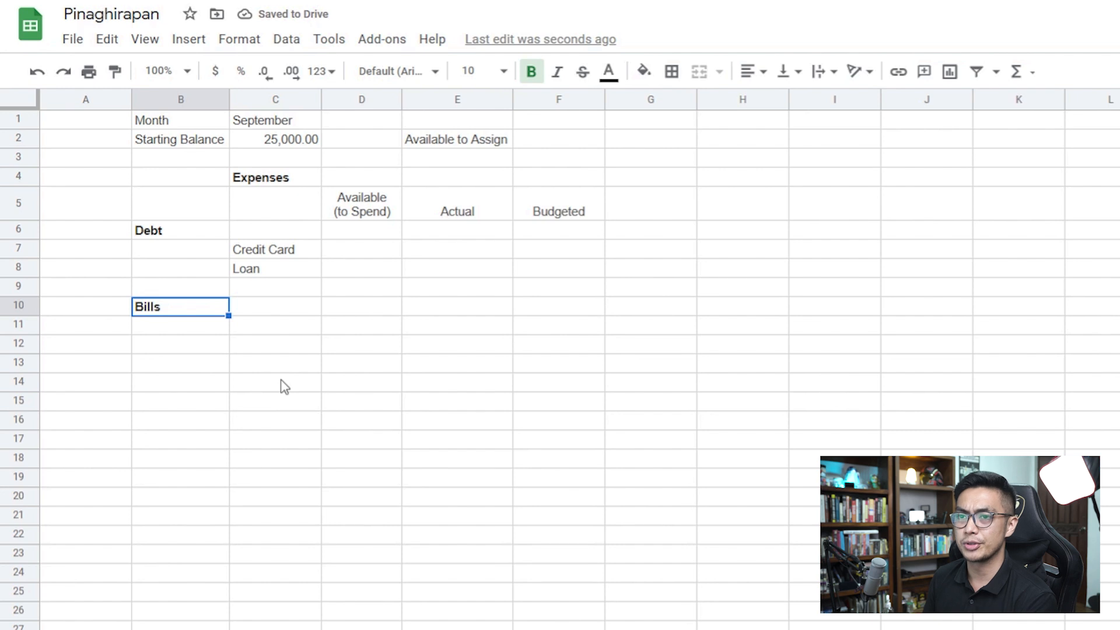
Step: List Electiricity, Water, Gas and Internet in C11 to C14 under the Bills category
{"action": "key", "text": "Down"}
{"action": "key", "text": "Right"}
{"action": "type", "text": "El"}
{"action": "type", "text": "ectiricity Water Gas Internet"}
{"action": "key", "text": "Up"}
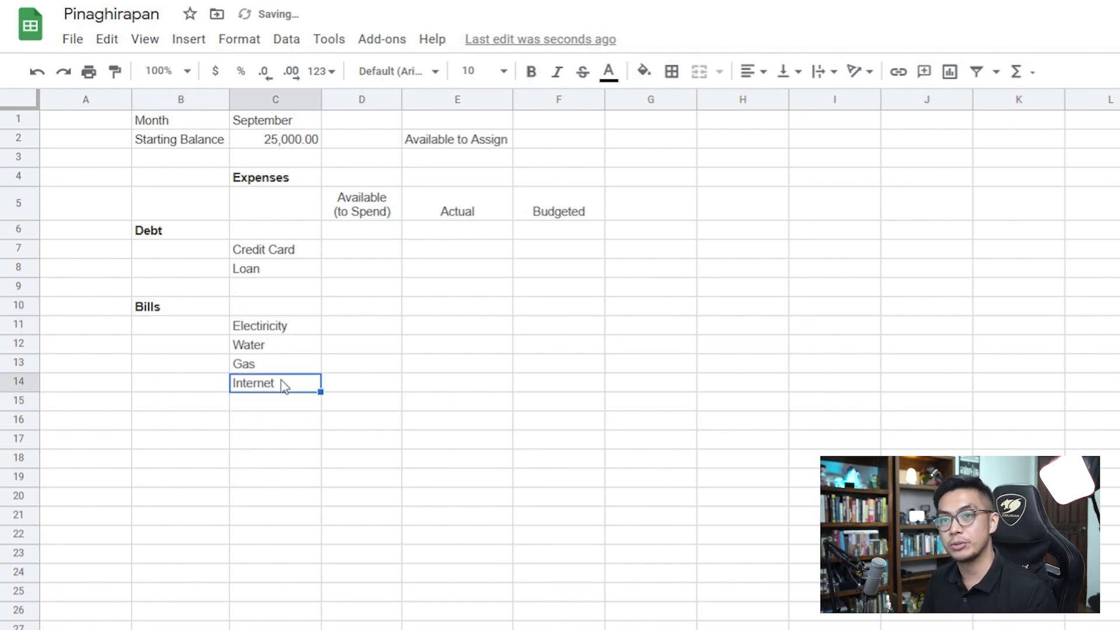
Step: Enter Spotify in C15 as a bill below Internet
{"action": "key", "text": "Down"}
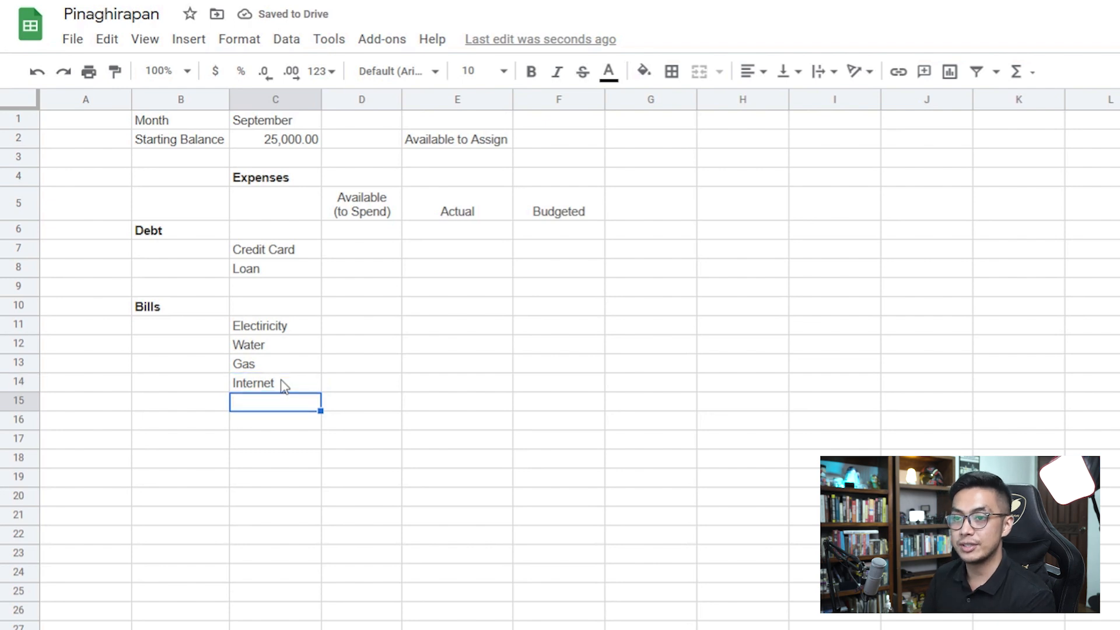
{"action": "type", "text": "Spotify"}
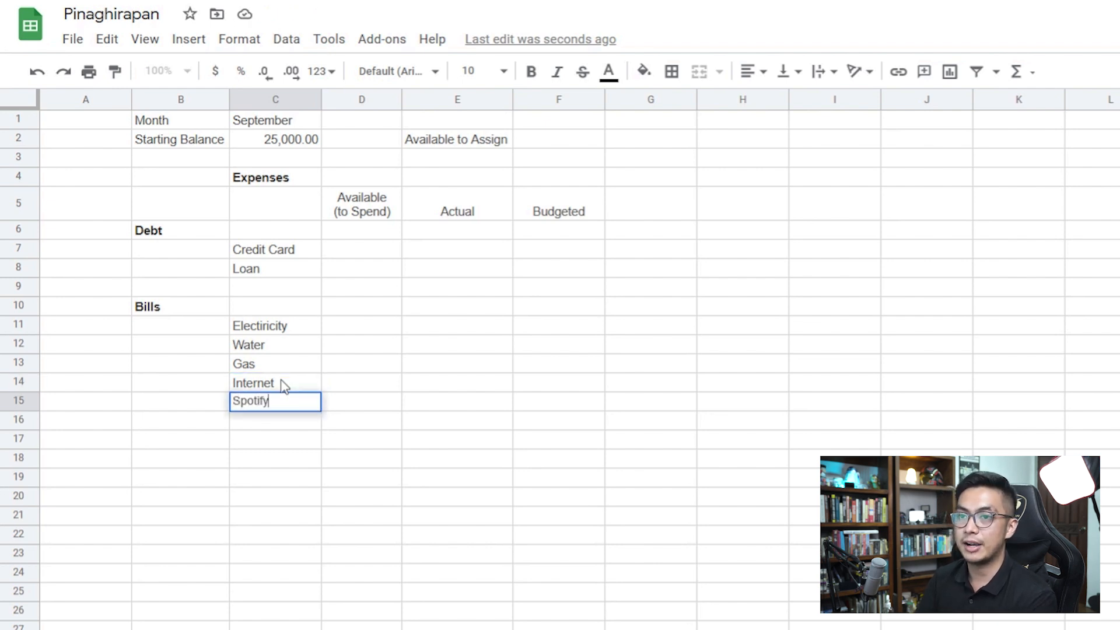
{"action": "key", "text": "Return"}
{"action": "type", "text": "N"}
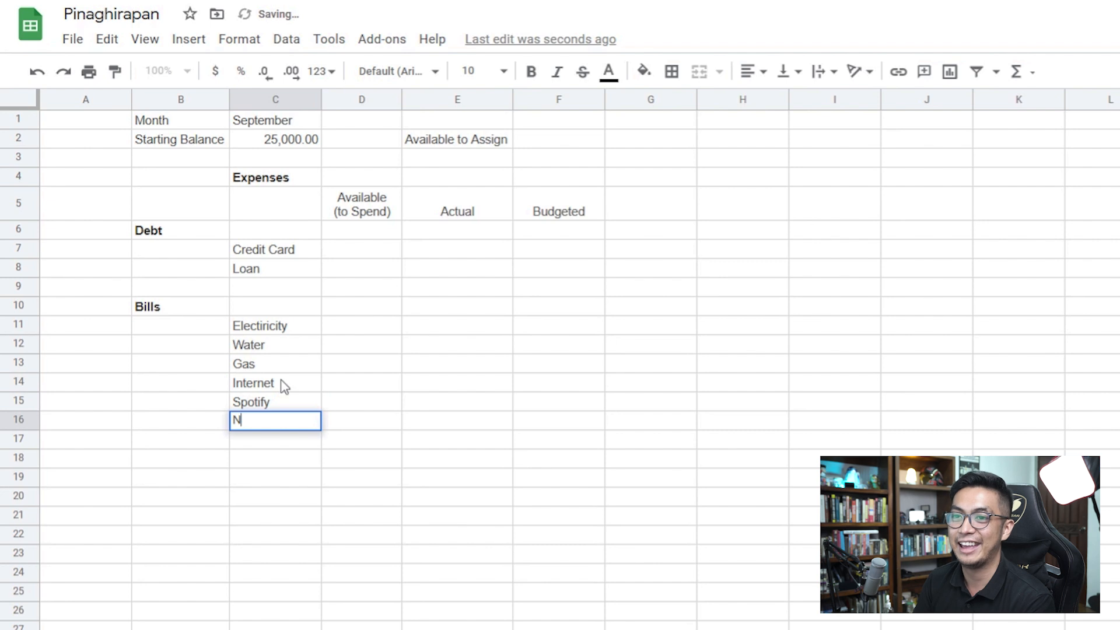
{"action": "key", "text": "Return"}
Step: Replace the entry in C15 with Youtube and enter Netflix in C16
{"action": "key", "text": "Up"}
{"action": "key", "text": "Up"}
{"action": "type", "text": "Youtube"}
{"action": "key", "text": "Return"}
{"action": "type", "text": "Netflix"}
{"action": "key", "text": "Return"}
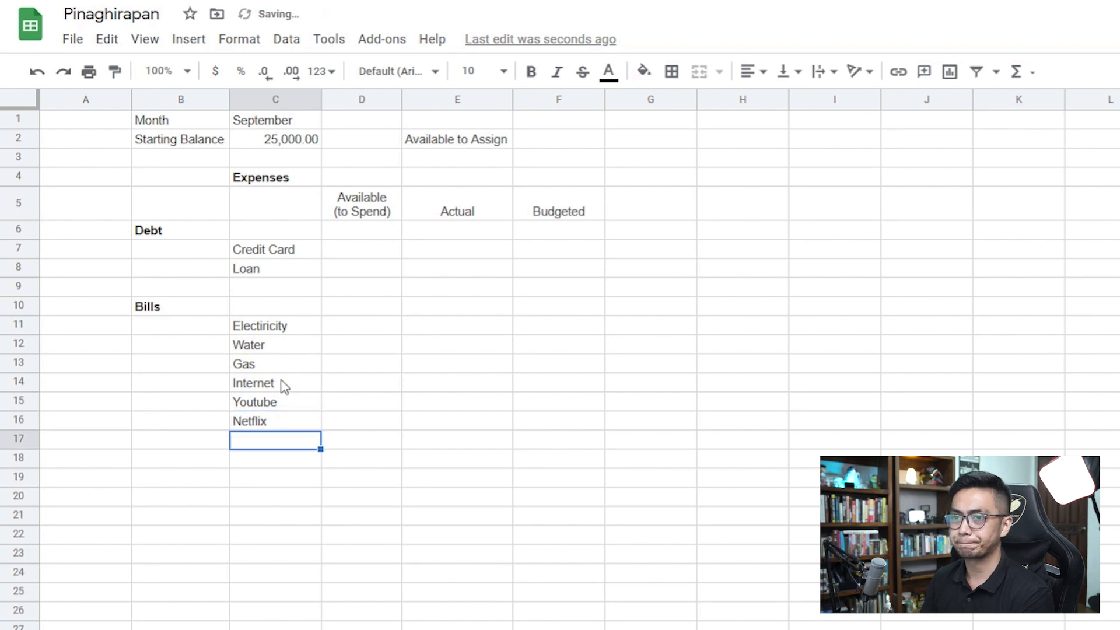
Step: Add Adobe Suite in C17 and Notion in C18 below Netflix
{"action": "type", "text": "Adobe Suite"}
{"action": "key", "text": "Return"}
{"action": "type", "text": "Notion"}
{"action": "key", "text": "Return"}
{"action": "key", "text": "Left"}
{"action": "key", "text": "Down"}
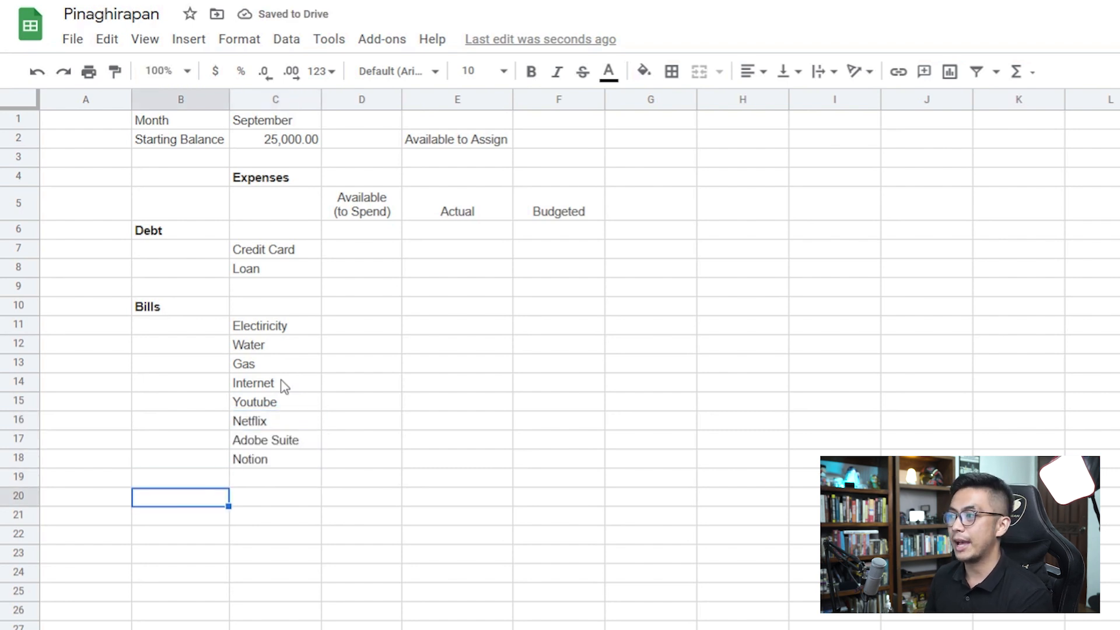
Step: Move the entries from Youtube to Notion down one row to C16:C19, leaving C15 empty
{"action": "left_click", "coordinate": [183, 408]}
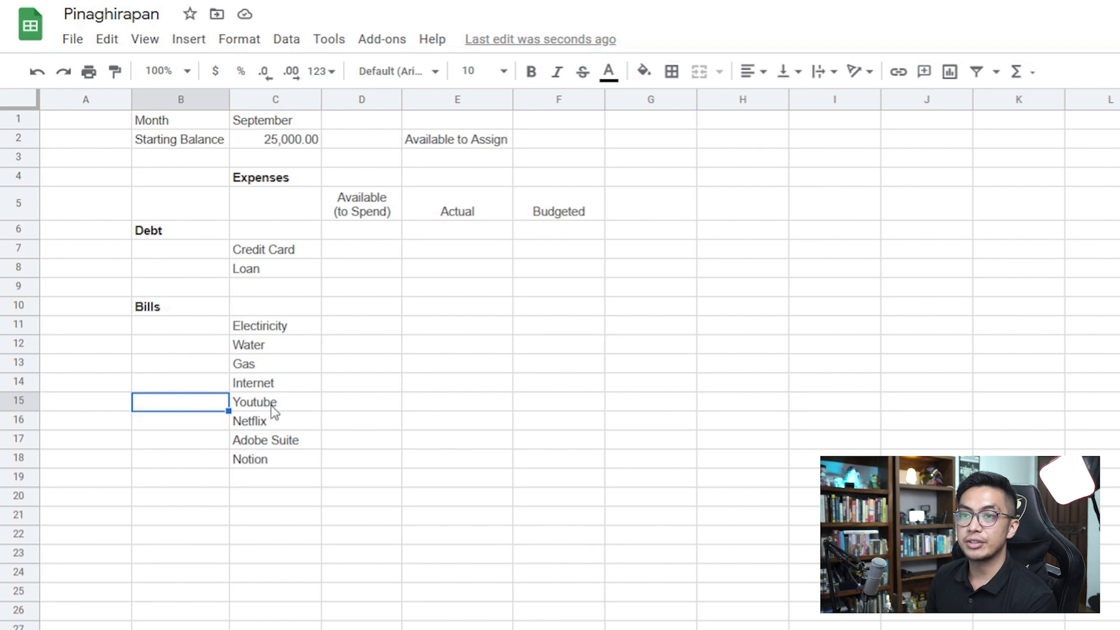
{"action": "left_click", "coordinate": [286, 408]}
{"action": "left_click_drag", "start_coordinate": [274, 408], "coordinate": [271, 460]}
{"action": "key", "text": "ctrl+c"}
{"action": "left_click", "coordinate": [262, 427]}
{"action": "key", "text": "ctrl+v"}
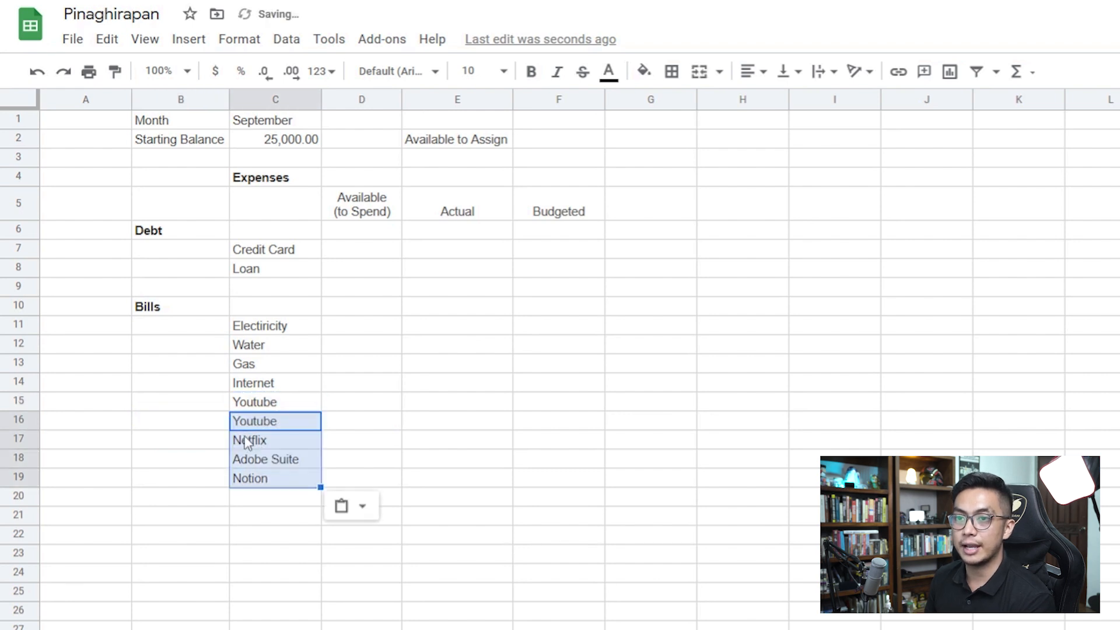
{"action": "left_click", "coordinate": [257, 407]}
{"action": "key", "text": "Delete"}
Step: Enter the bold category heading Subscriptions in B16, with its entries shifted to start in C17
{"action": "left_click", "coordinate": [187, 425]}
{"action": "type", "text": "Sub"}
{"action": "key", "text": "BackSpace"}
{"action": "key", "text": "BackSpace"}
{"action": "key", "text": "BackSpace"}
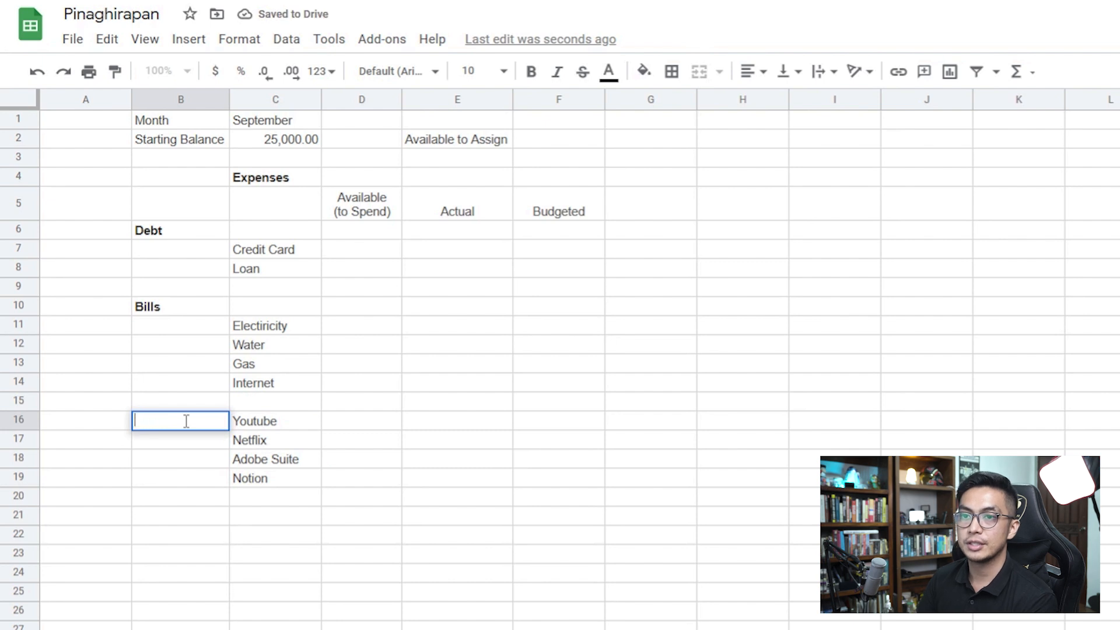
{"action": "type", "text": "Subscriptions"}
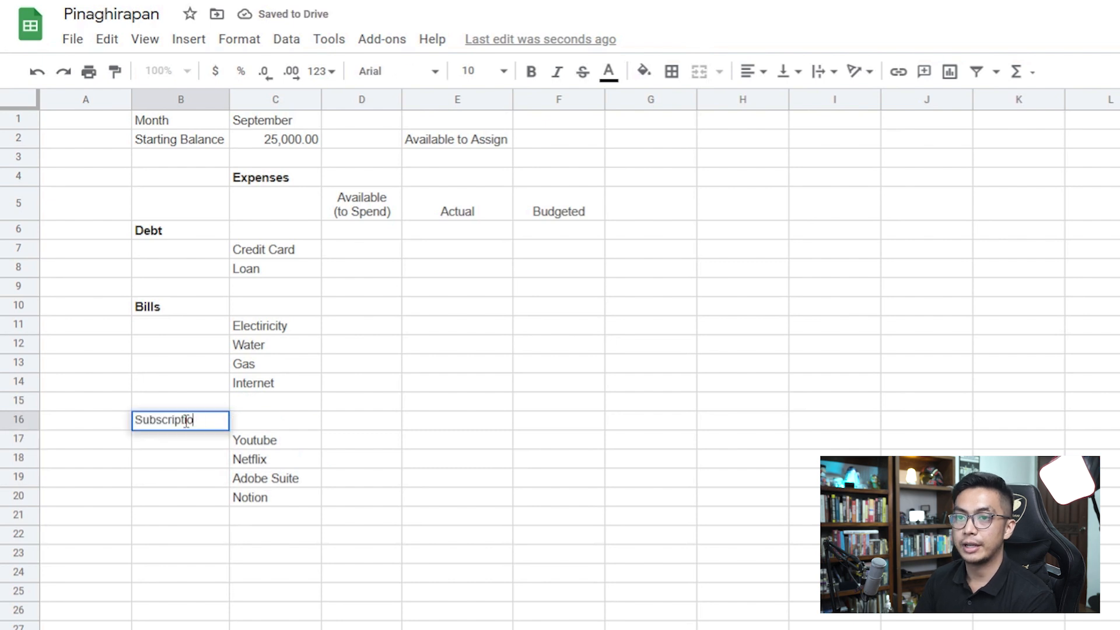
{"action": "key", "text": "Return"}
{"action": "left_click", "coordinate": [186, 425]}
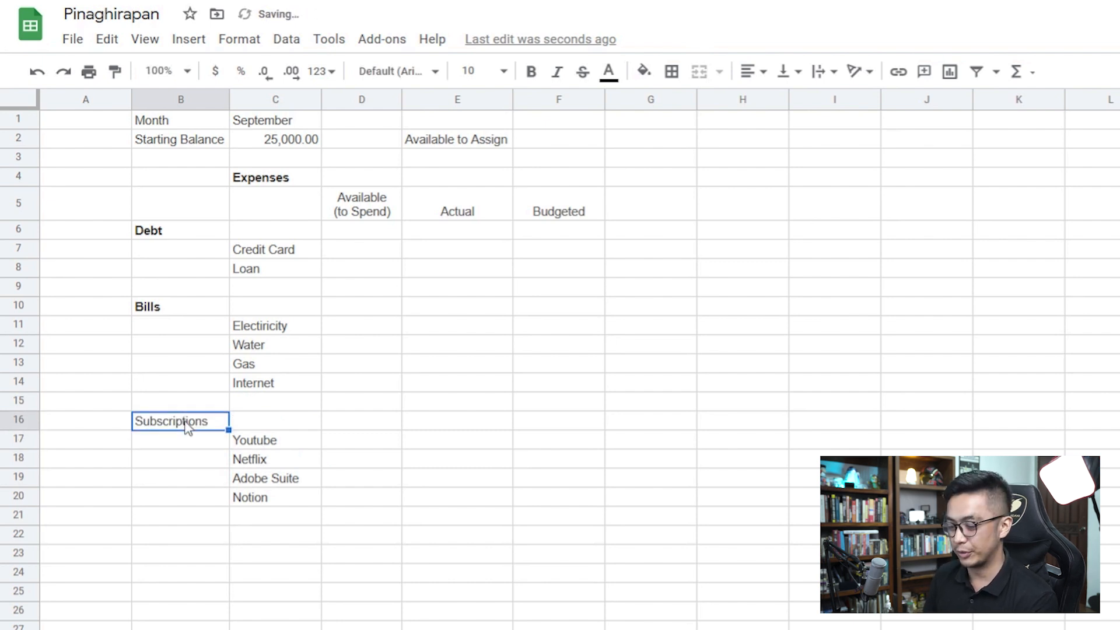
{"action": "key", "text": "ctrl+b"}
Step: Enter the bold category heading Expenses in B22, leaving an empty row below the subscriptions
{"action": "key", "text": "Right"}
{"action": "key", "text": "Down"}
{"action": "key", "text": "Down"}
{"action": "key", "text": "Down"}
{"action": "key", "text": "Down"}
{"action": "key", "text": "Down"}
{"action": "key", "text": "Left"}
{"action": "key", "text": "Right"}
{"action": "key", "text": "Down"}
{"action": "key", "text": "Left"}
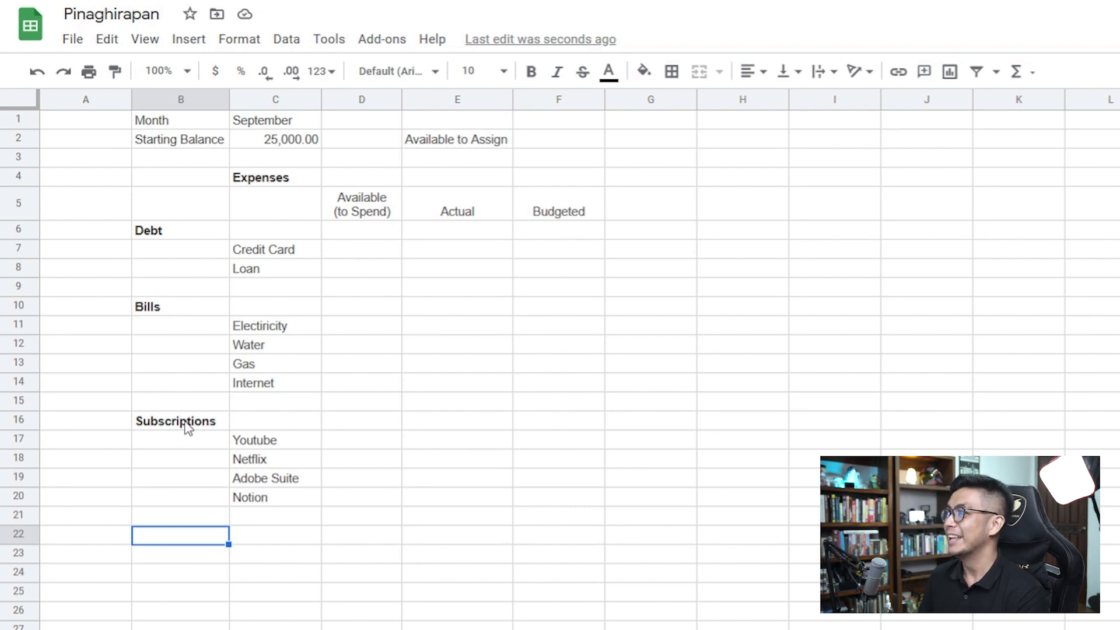
{"action": "type", "text": "E"}
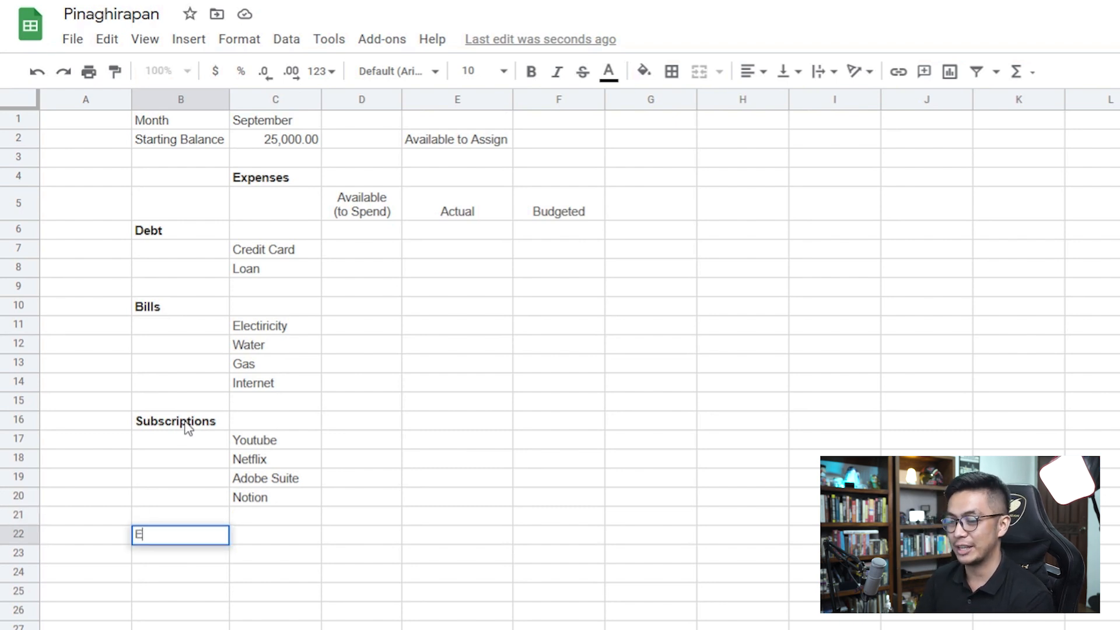
{"action": "key", "text": "ctrl+b"}
{"action": "key", "text": "Return"}
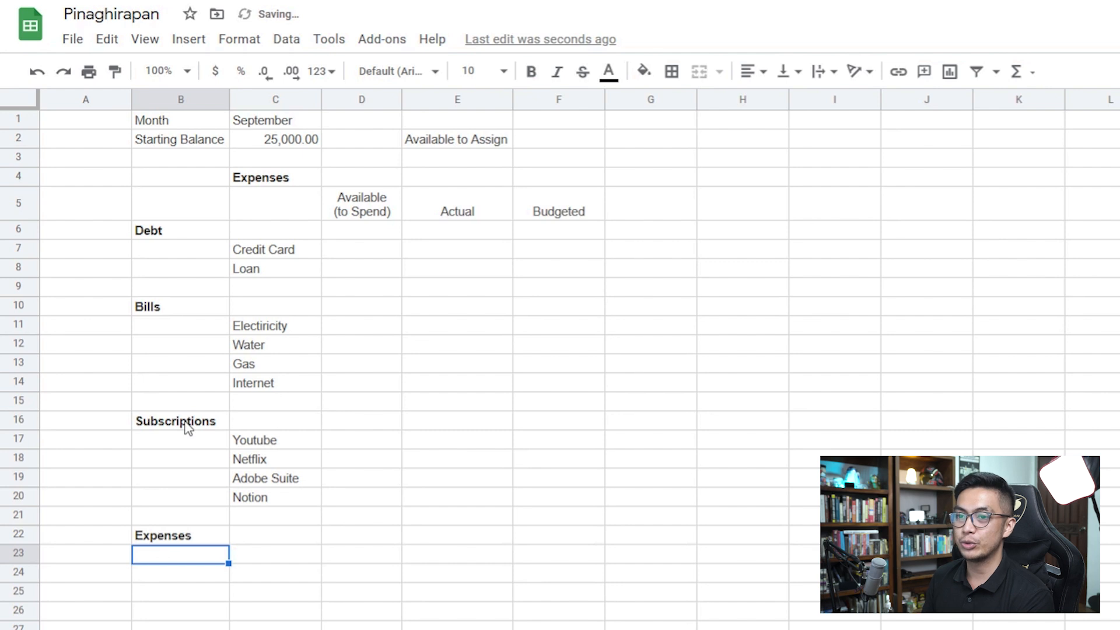
Step: List Food, Gasoline and Fun money in C23 to C25 under the Expenses category
{"action": "key", "text": "Right"}
{"action": "type", "text": "Food"}
{"action": "key", "text": "Return"}
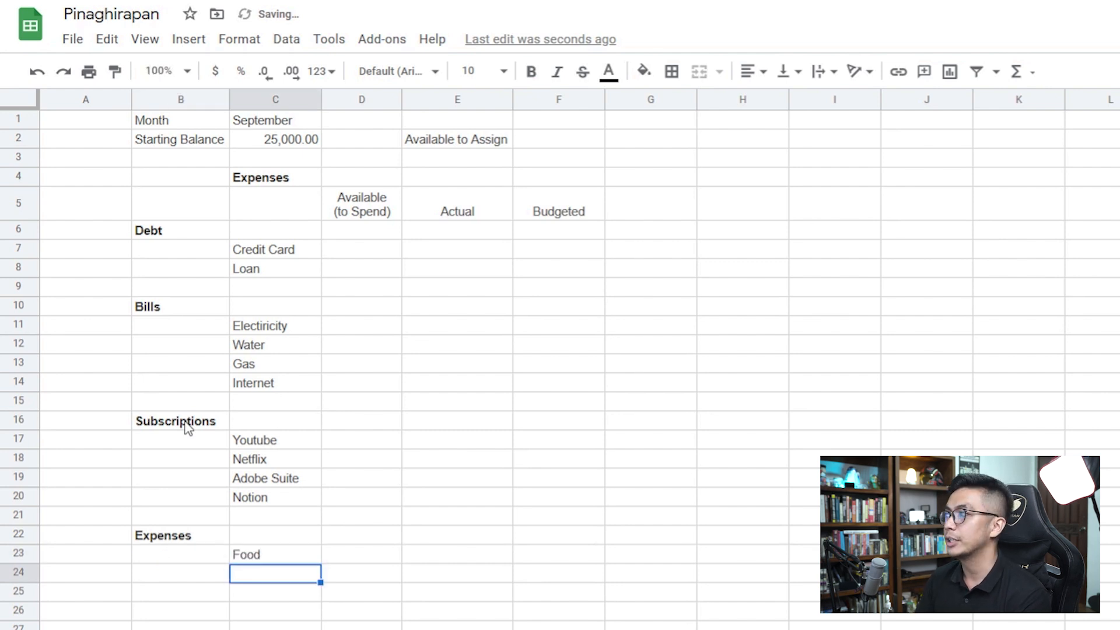
{"action": "type", "text": "Gasoline"}
{"action": "key", "text": "Return"}
{"action": "type", "text": "Fun money"}
{"action": "key", "text": "Return"}
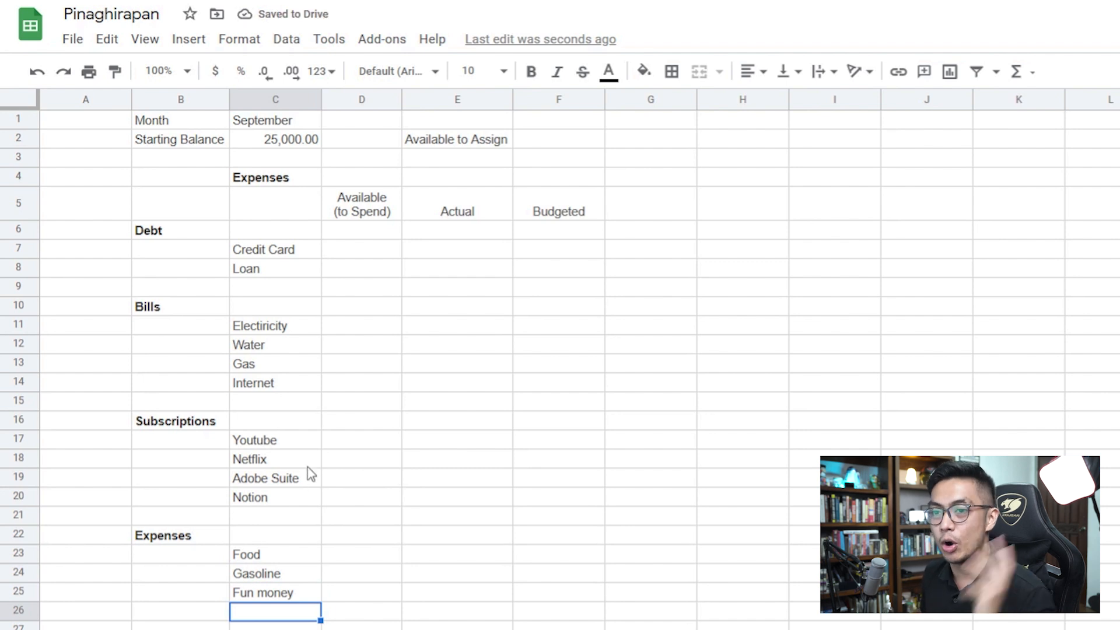
{"action": "left_click_drag", "start_coordinate": [167, 252], "coordinate": [302, 604]}
{"action": "scroll", "coordinate": [292, 600], "scroll_direction": "down", "scroll_amount": 2}
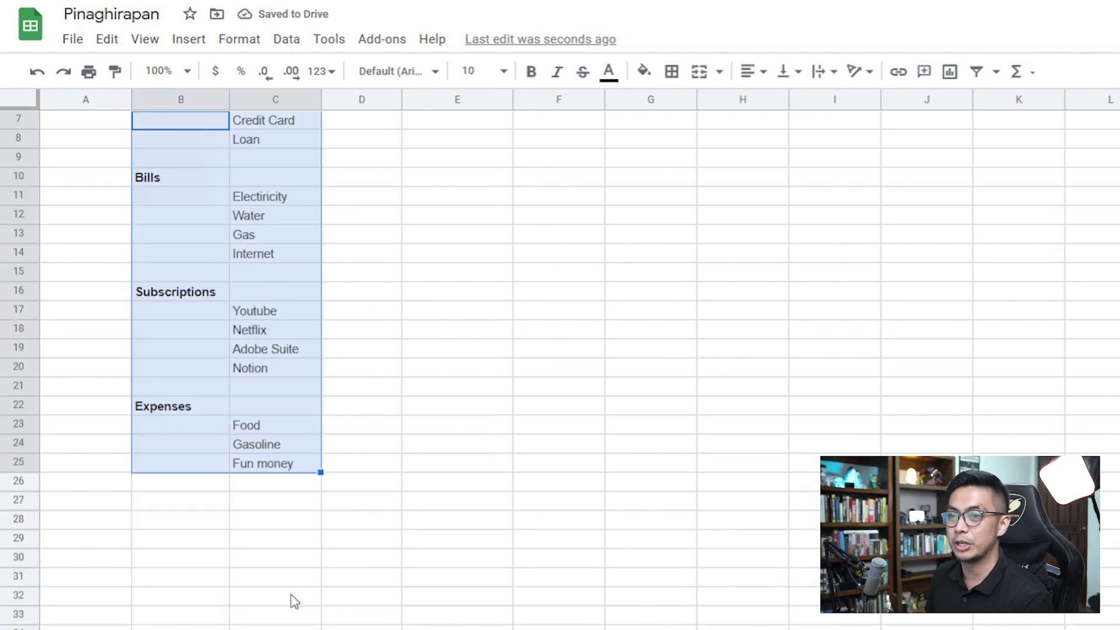
{"action": "left_click", "coordinate": [203, 525]}
{"action": "left_click", "coordinate": [187, 503]}
{"action": "scroll", "coordinate": [187, 525], "scroll_direction": "up", "scroll_amount": 2}
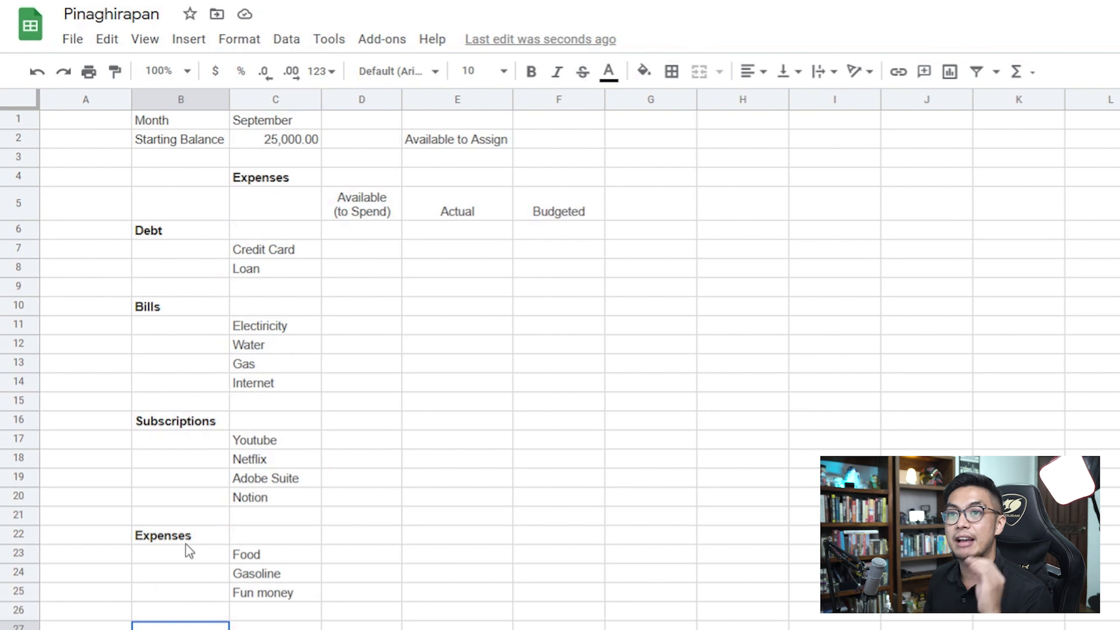
Step: Enter the bold column header Categories in C5 and delete row 4, which holds the upper Expenses title
{"action": "left_click", "coordinate": [255, 222]}
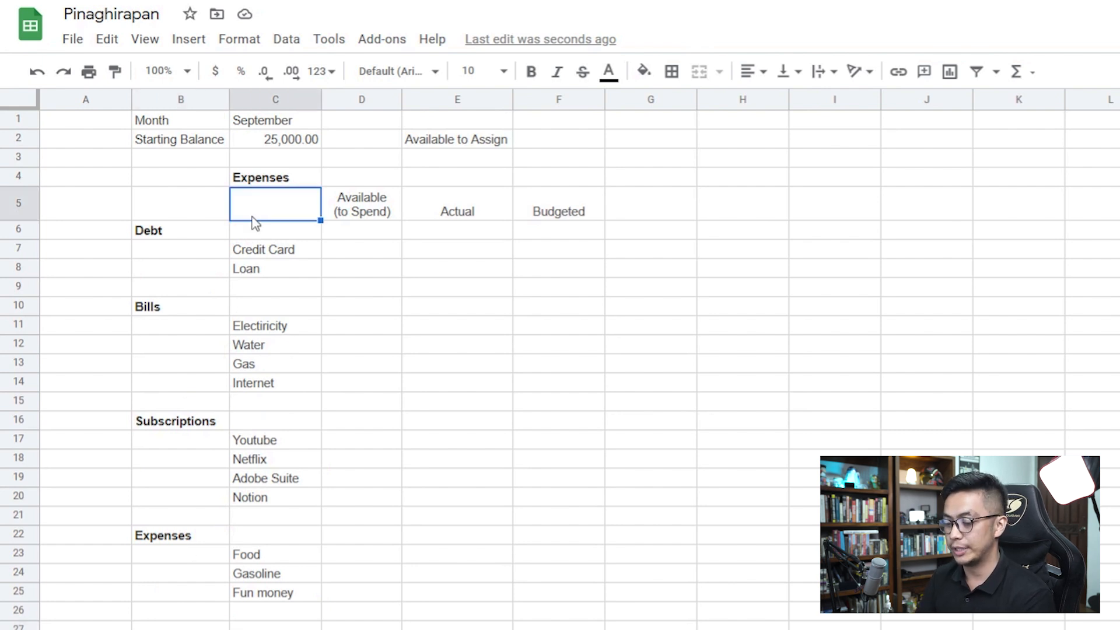
{"action": "type", "text": "Ct"}
{"action": "key", "text": "BackSpace"}
{"action": "type", "text": "ate"}
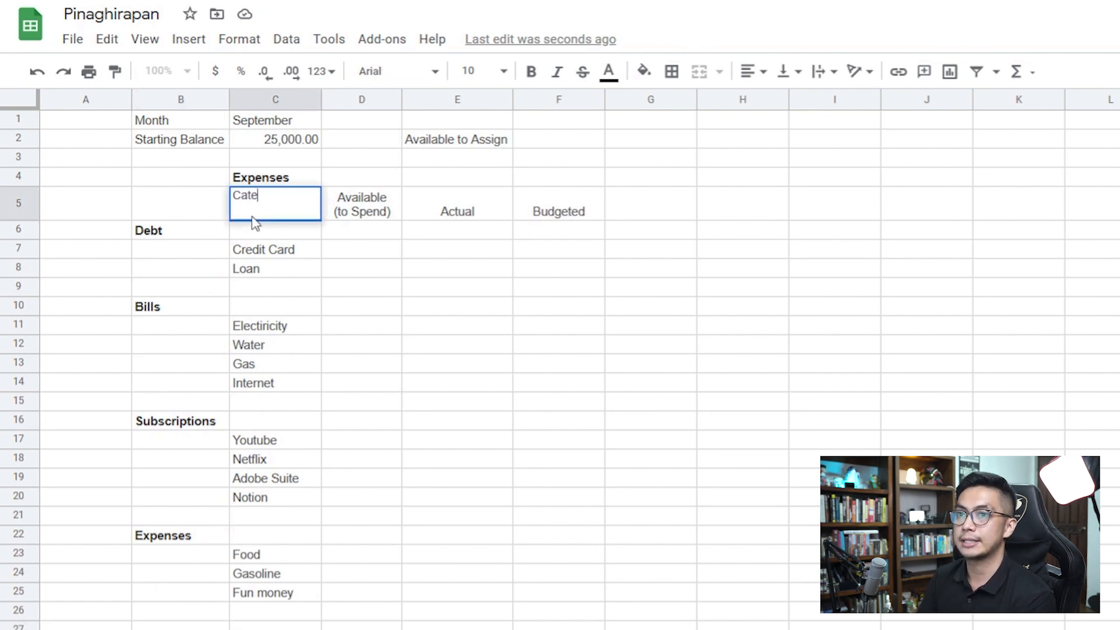
{"action": "type", "text": "gories"}
{"action": "key", "text": "Return"}
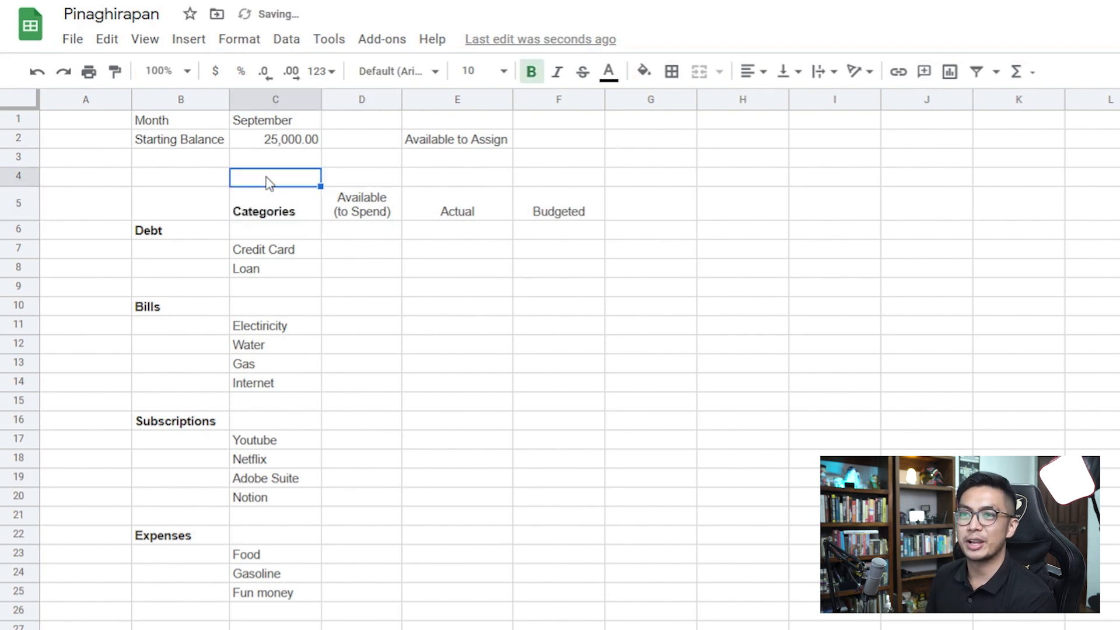
{"action": "key", "text": "ctrl+alt+minus"}
Step: Enter the bold category heading Long term in B26, leaving an empty row below the expenses
{"action": "left_click", "coordinate": [180, 617]}
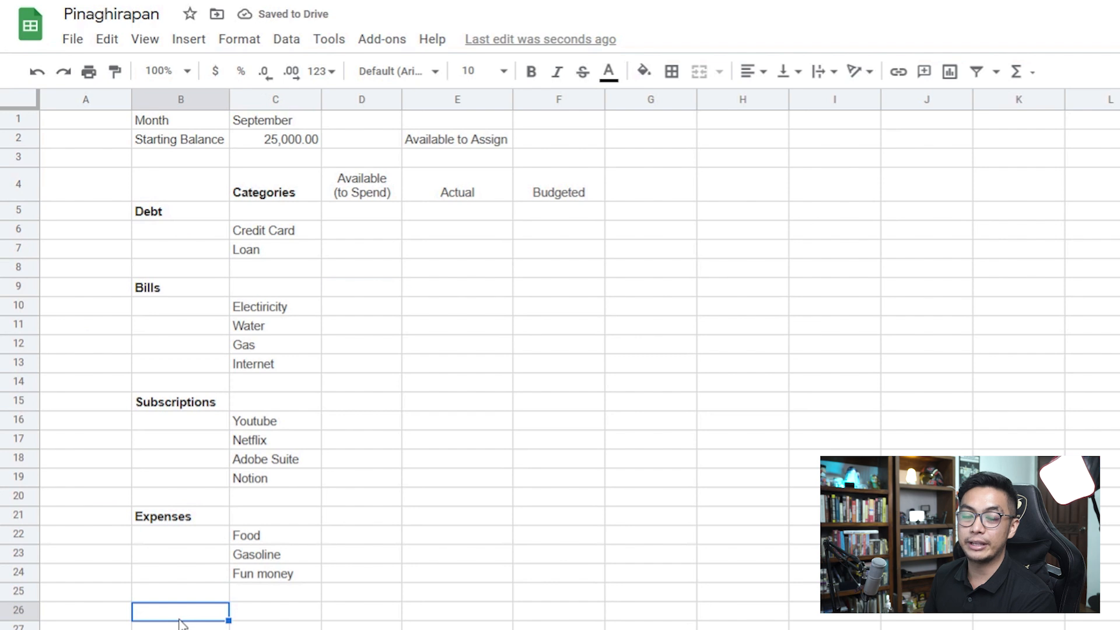
{"action": "type", "text": "Long ter"}
{"action": "type", "text": "m"}
{"action": "left_click", "coordinate": [275, 619]}
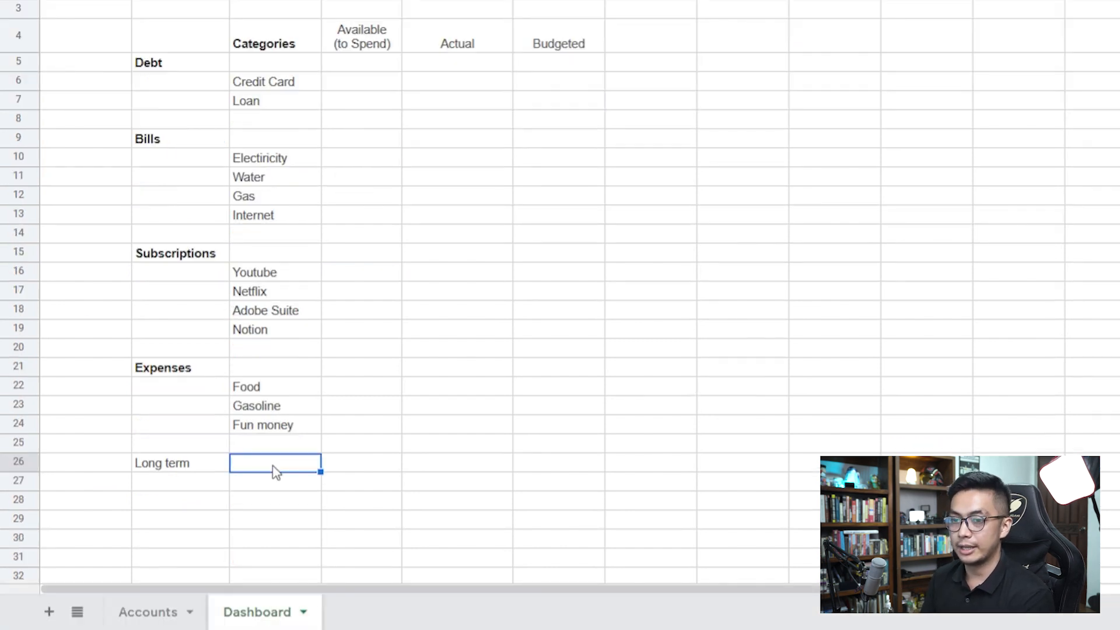
{"action": "key", "text": "Left"}
{"action": "key", "text": "Down"}
{"action": "key", "text": "Up"}
{"action": "key", "text": "ctrl+b"}
Step: List Siargao Trip, Car and PS5 in C27 to C29 under the Long term category
{"action": "key", "text": "Down"}
{"action": "key", "text": "Right"}
{"action": "type", "text": "Siarga"}
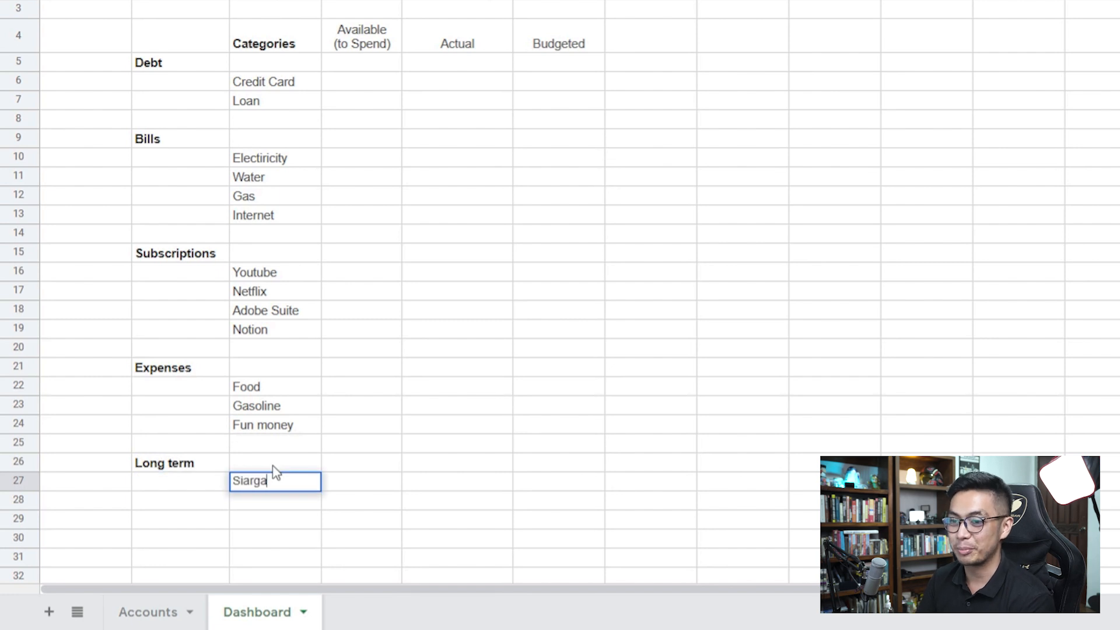
{"action": "type", "text": "o Trip"}
{"action": "key", "text": "Return"}
{"action": "type", "text": "Car"}
{"action": "key", "text": "Return"}
{"action": "type", "text": "PS5"}
{"action": "key", "text": "Return"}
Step: Enter the bold category heading Savings in B31, leaving an empty row below the long-term items
{"action": "key", "text": "Down"}
{"action": "key", "text": "Left"}
{"action": "scroll", "coordinate": [238, 394], "scroll_direction": "down", "scroll_amount": 3}
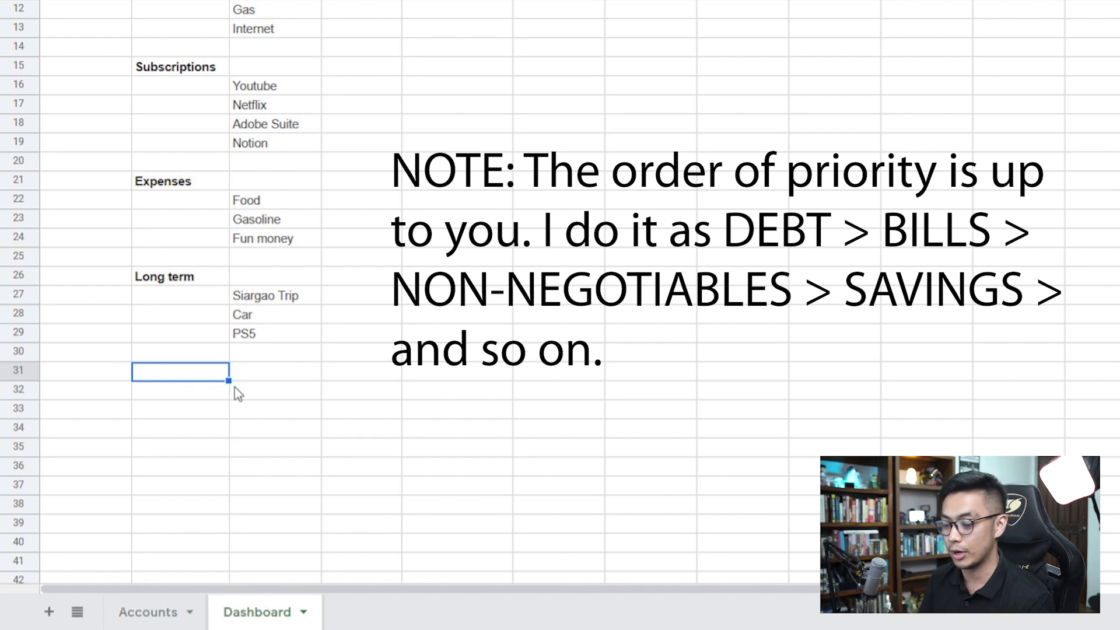
{"action": "type", "text": "Savings"}
{"action": "key", "text": "Return"}
{"action": "key", "text": "Up"}
{"action": "key", "text": "ctrl+b"}
Step: Add a Savings entry in C32 and a bold, right-aligned Total label in B34
{"action": "left_click", "coordinate": [236, 393]}
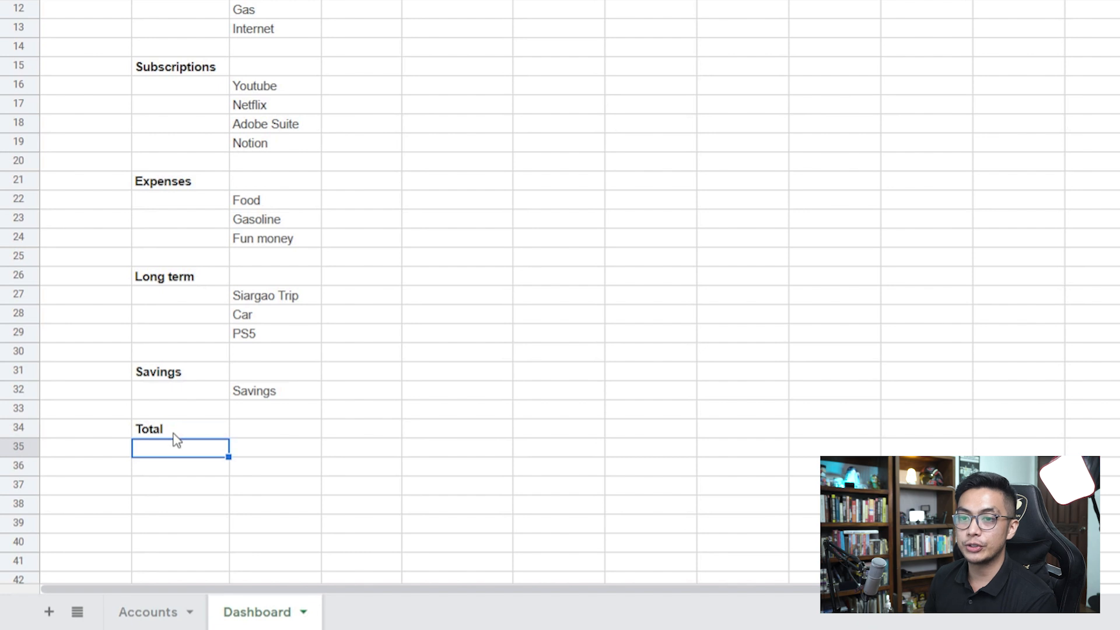
{"action": "key", "text": "Up"}
{"action": "scroll", "coordinate": [175, 440], "scroll_direction": "up", "scroll_amount": 1}
{"action": "scroll", "coordinate": [177, 419], "scroll_direction": "down", "scroll_amount": 2}
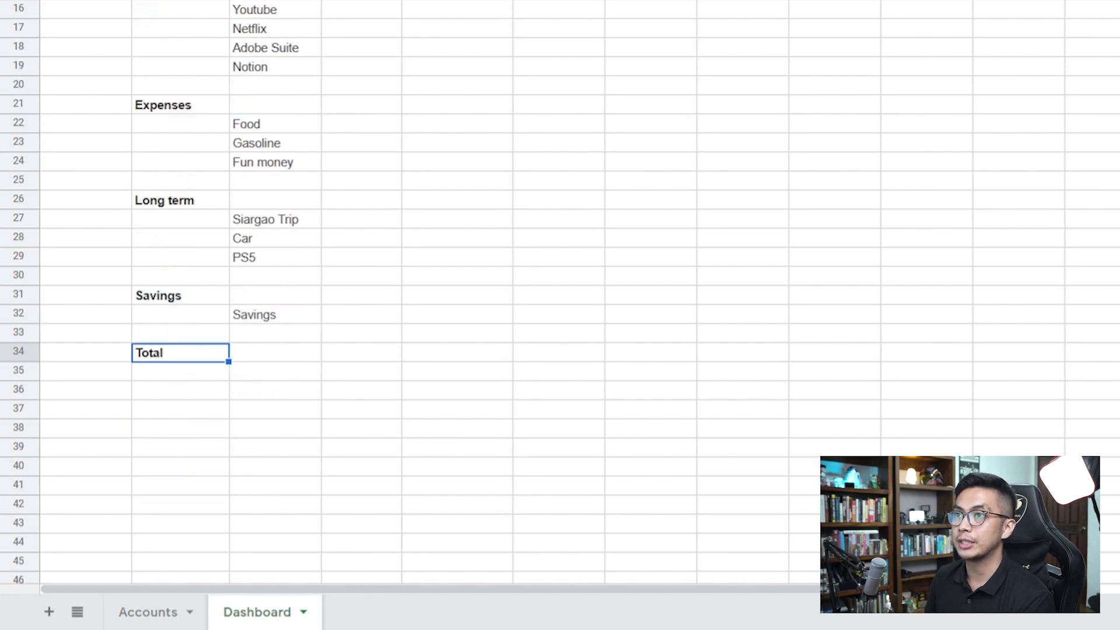
{"action": "key", "text": "ctrl+shift+r"}
{"action": "left_click", "coordinate": [250, 317]}
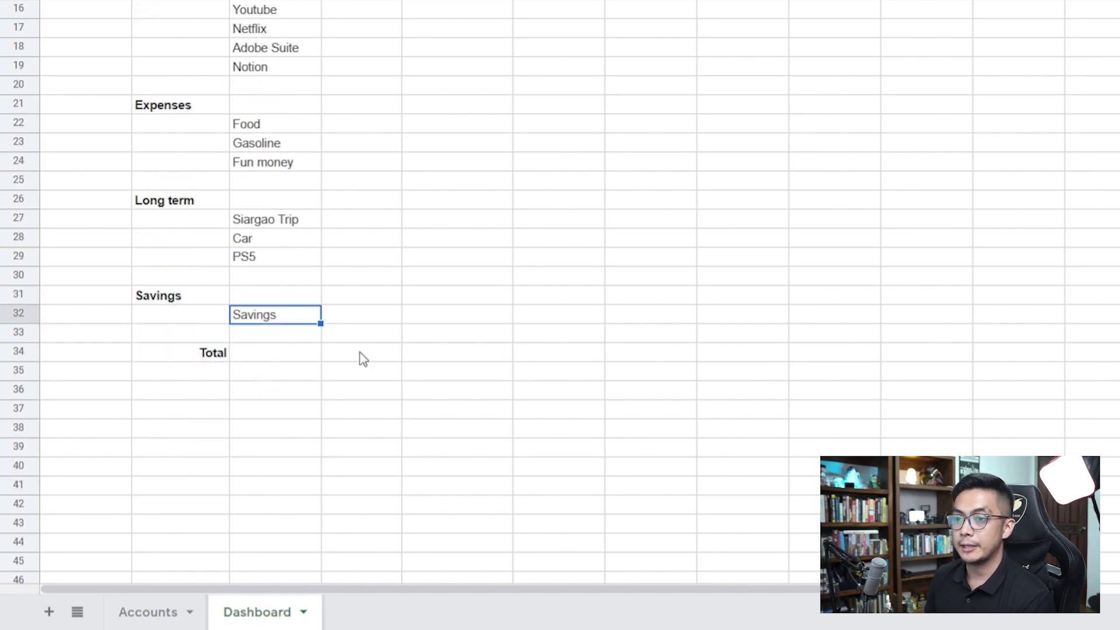
Step: Sum the Available (to Spend) column in D34 over the range D5:D33
{"action": "left_click", "coordinate": [359, 355]}
{"action": "type", "text": "=sum("}
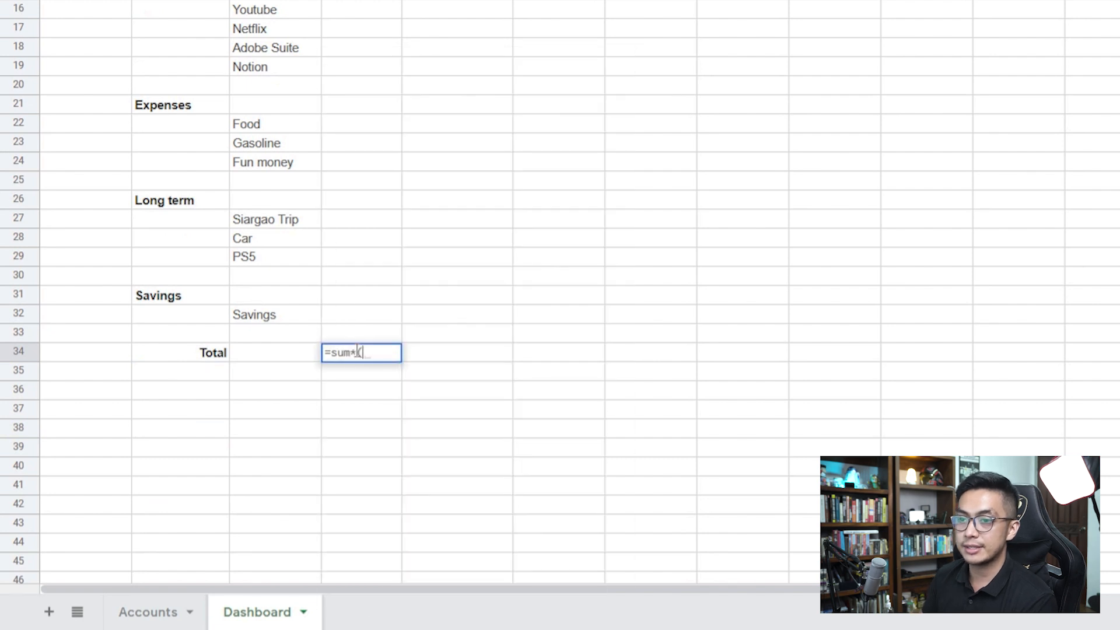
{"action": "left_click_drag", "start_coordinate": [325, 332], "coordinate": [387, 41]}
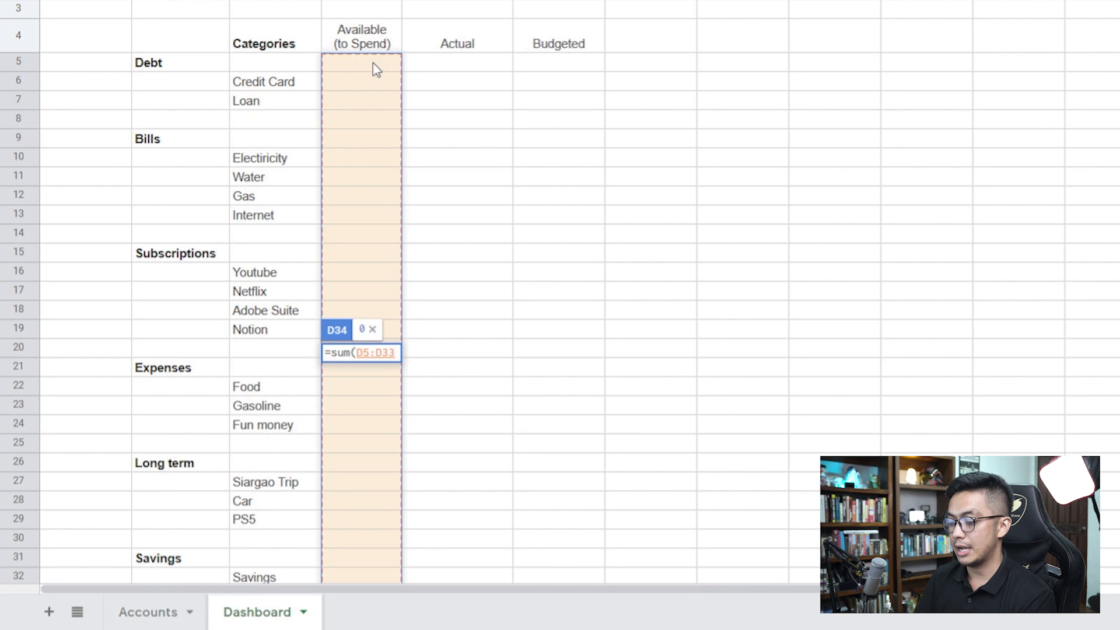
{"action": "type", "text": ")"}
{"action": "key", "text": "Return"}
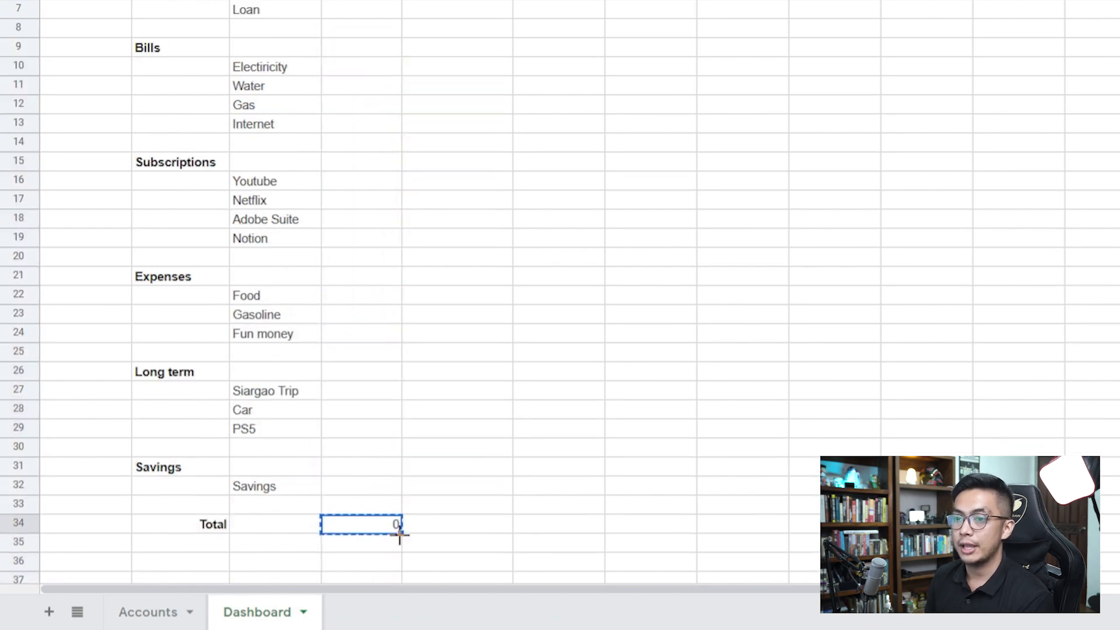
Step: Copy the total formula from D34 to the Actual and Budgeted columns in E34 and F34
{"action": "key", "text": "ctrl+c"}
{"action": "left_click", "coordinate": [436, 526]}
{"action": "scroll", "coordinate": [436, 523], "scroll_direction": "up", "scroll_amount": 1}
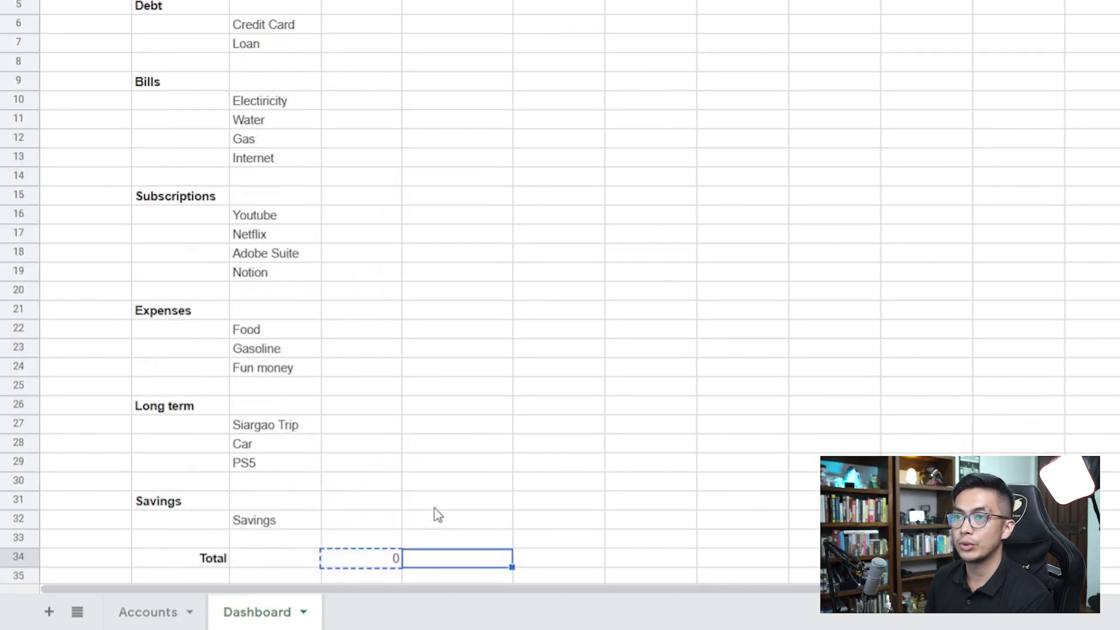
{"action": "scroll", "coordinate": [461, 507], "scroll_direction": "down", "scroll_amount": 2}
{"action": "key", "text": "ctrl+v"}
{"action": "key", "text": "Right"}
{"action": "key", "text": "ctrl+v"}
{"action": "key", "text": "Left"}
{"action": "key", "text": "Up"}
{"action": "key", "text": "Up"}
{"action": "key", "text": "Up"}
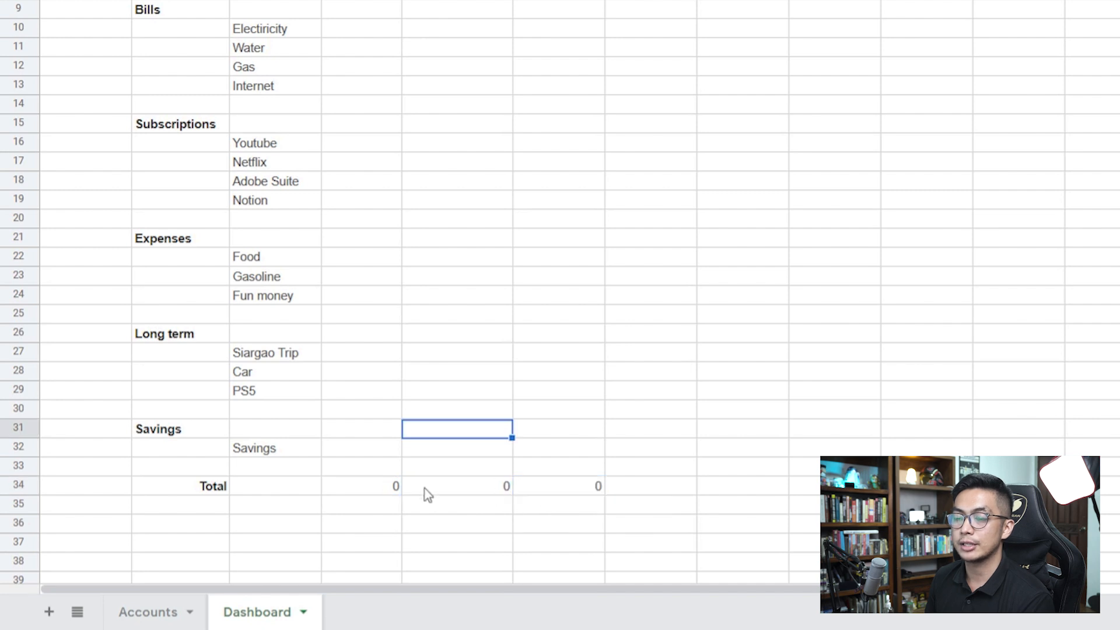
Step: Freeze the sheet down to row 4 so the column headers stay fixed while scrolling
{"action": "scroll", "coordinate": [425, 502], "scroll_direction": "up", "scroll_amount": 3}
{"action": "left_click", "coordinate": [17, 39]}
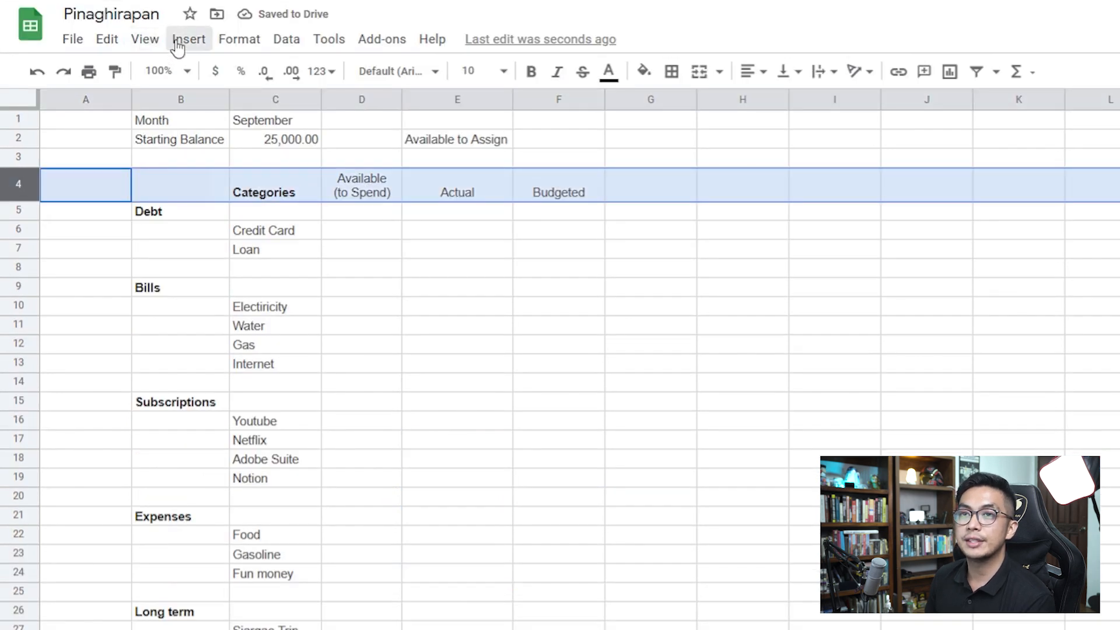
{"action": "left_click", "coordinate": [144, 39]}
{"action": "mouse_move", "coordinate": [179, 70]}
{"action": "left_click", "coordinate": [408, 165]}
{"action": "scroll", "coordinate": [531, 310], "scroll_direction": "down", "scroll_amount": 5}
{"action": "scroll", "coordinate": [545, 367], "scroll_direction": "up", "scroll_amount": 5}
{"action": "left_click", "coordinate": [461, 216]}
{"action": "left_click", "coordinate": [333, 312]}
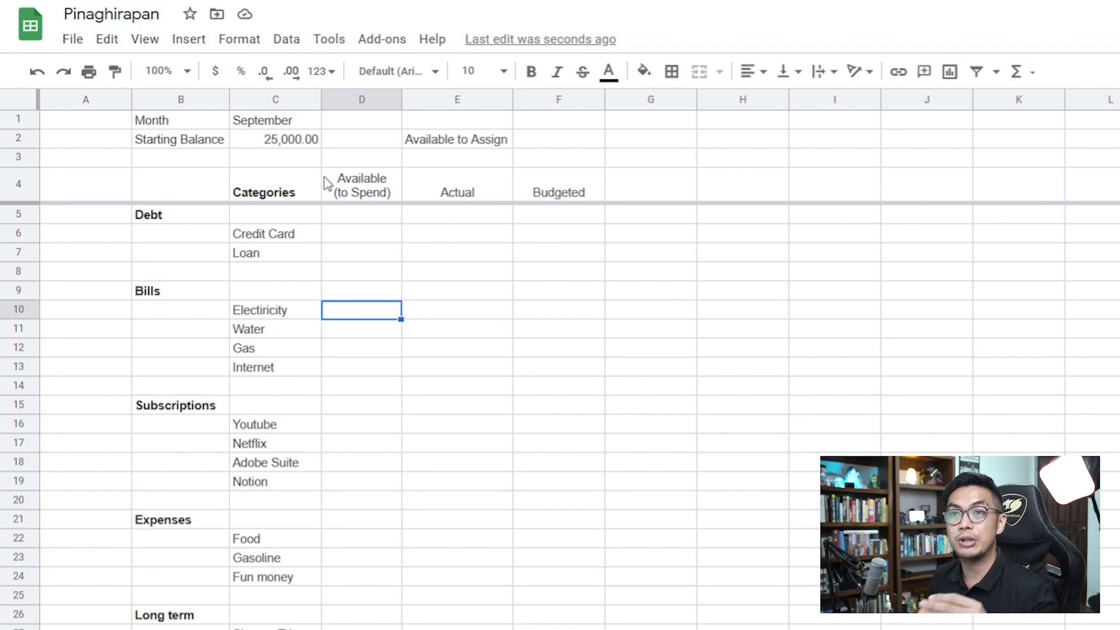
Step: Calculate Available to Assign in F2 as the starting balance minus the available total, using =C2-D34
{"action": "left_click", "coordinate": [281, 143]}
{"action": "left_click_drag", "start_coordinate": [226, 145], "coordinate": [324, 115]}
{"action": "left_click", "coordinate": [306, 140]}
{"action": "left_click", "coordinate": [561, 149]}
{"action": "type", "text": "="}
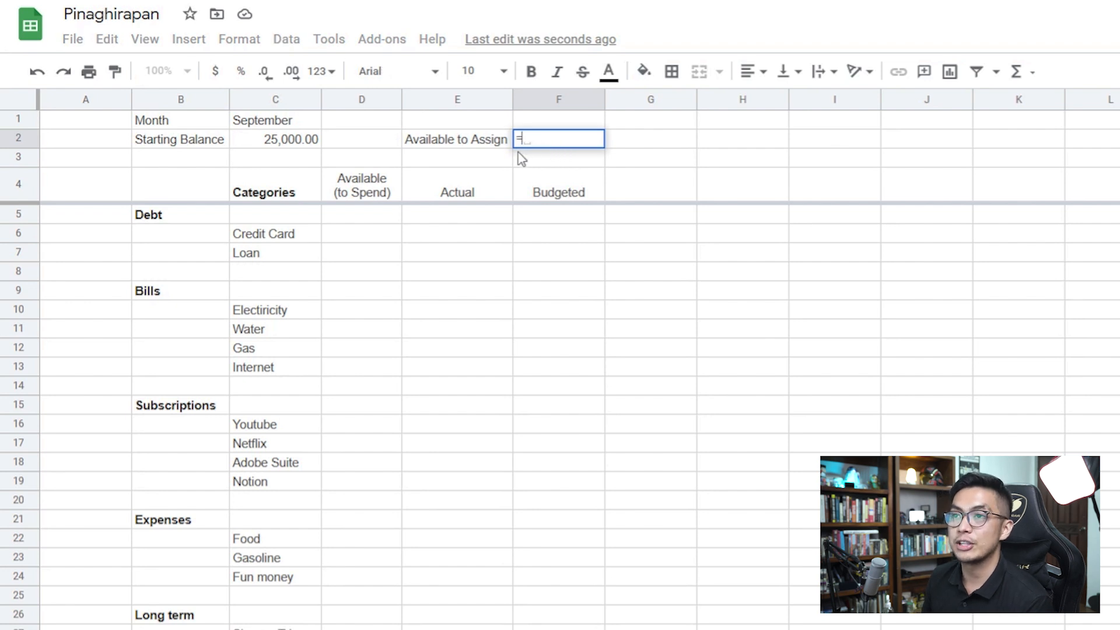
{"action": "scroll", "coordinate": [307, 195], "scroll_direction": "down", "scroll_amount": 2}
{"action": "scroll", "coordinate": [265, 155], "scroll_direction": "up", "scroll_amount": 2}
{"action": "left_click", "coordinate": [264, 143]}
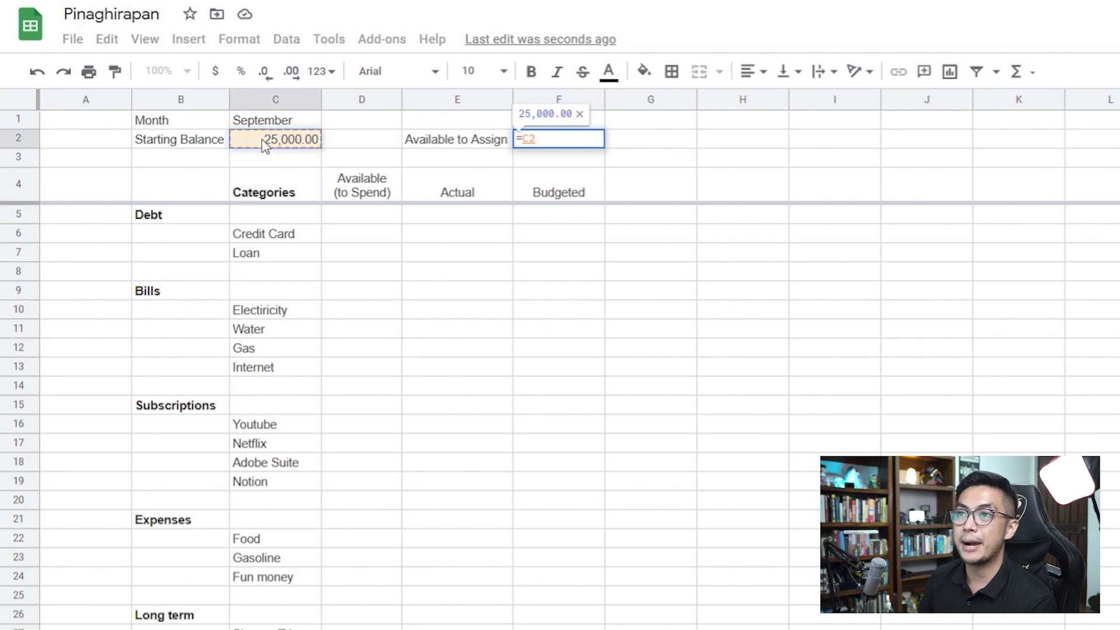
{"action": "type", "text": "-"}
{"action": "scroll", "coordinate": [292, 385], "scroll_direction": "down", "scroll_amount": 8}
{"action": "scroll", "coordinate": [350, 408], "scroll_direction": "up", "scroll_amount": 1}
{"action": "left_click", "coordinate": [369, 373]}
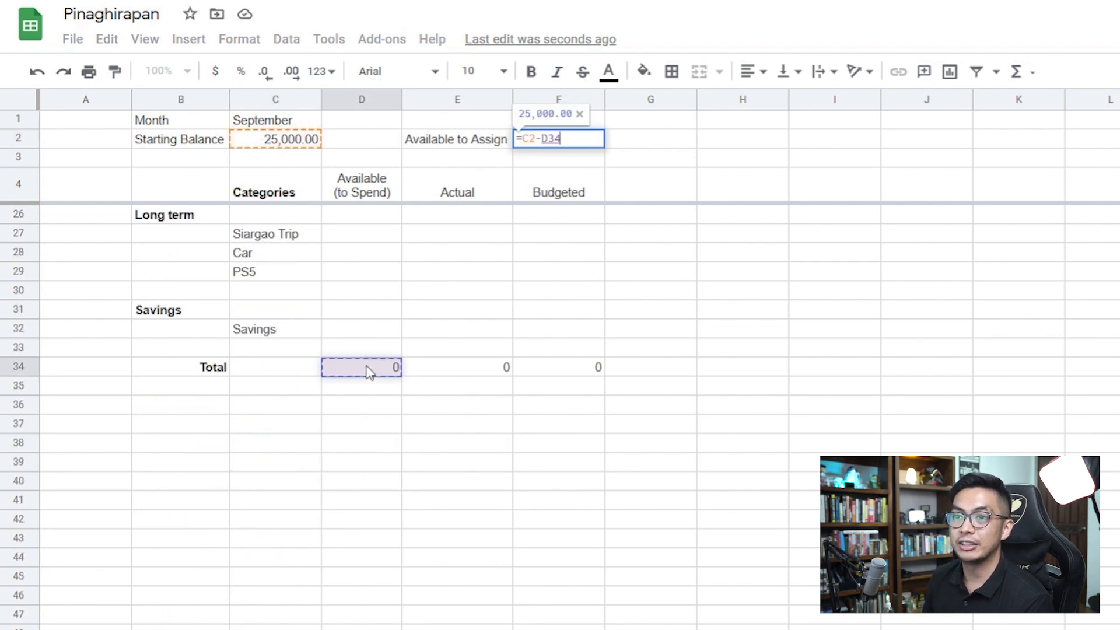
{"action": "key", "text": "Return"}
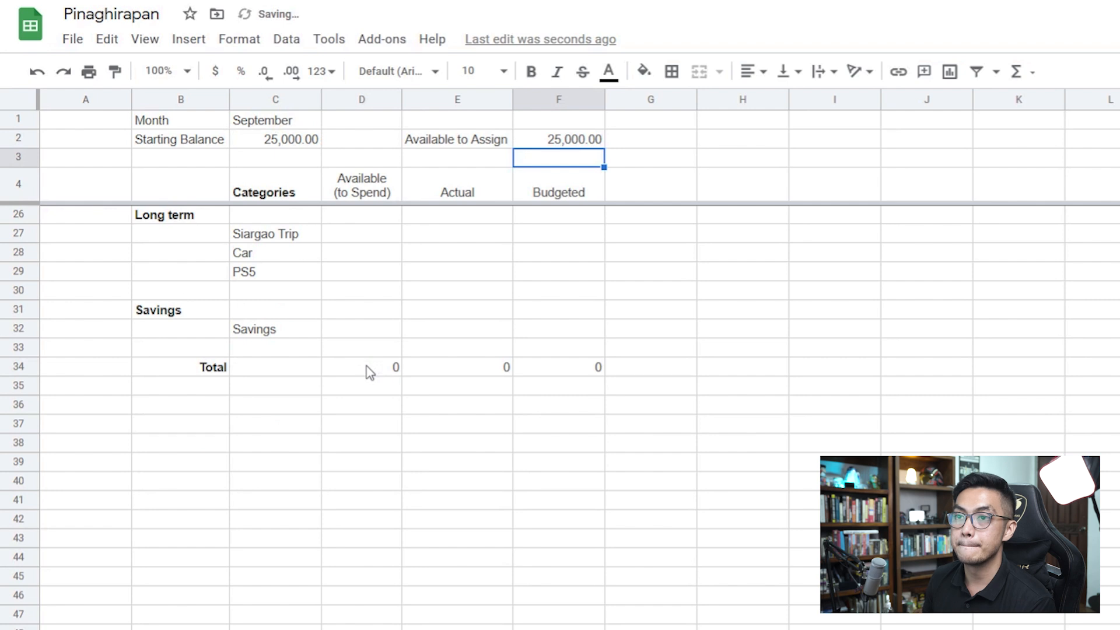
{"action": "scroll", "coordinate": [532, 298], "scroll_direction": "up", "scroll_amount": 7}
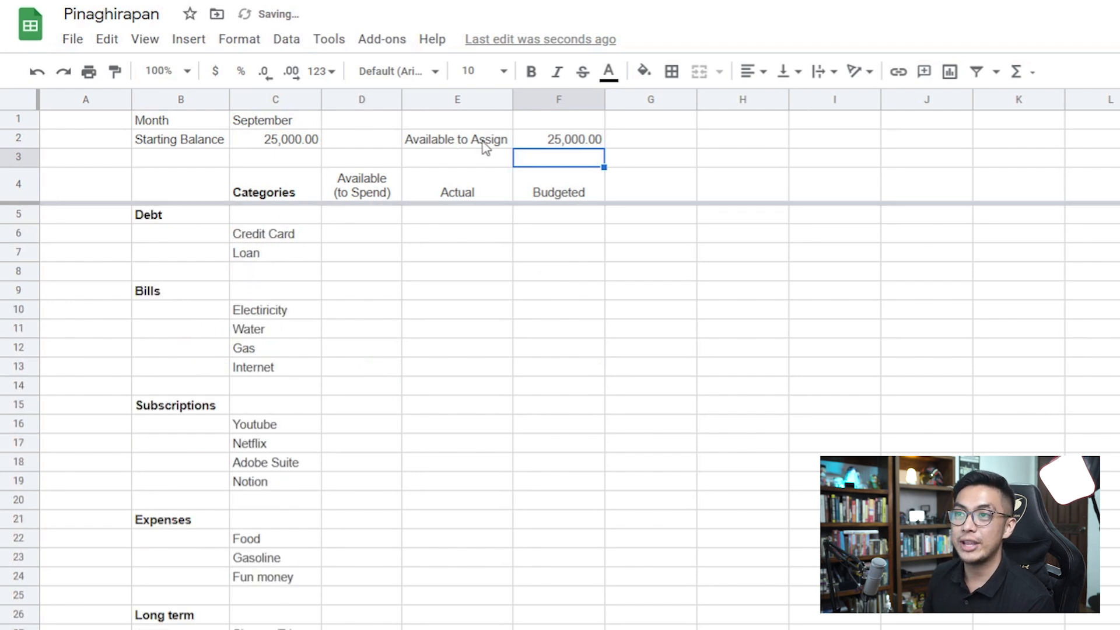
Step: Enter 2000 as the Available (to Spend) amount for both Debt categories, Credit Card and Loan, in D6 and D7
{"action": "left_click", "coordinate": [541, 147]}
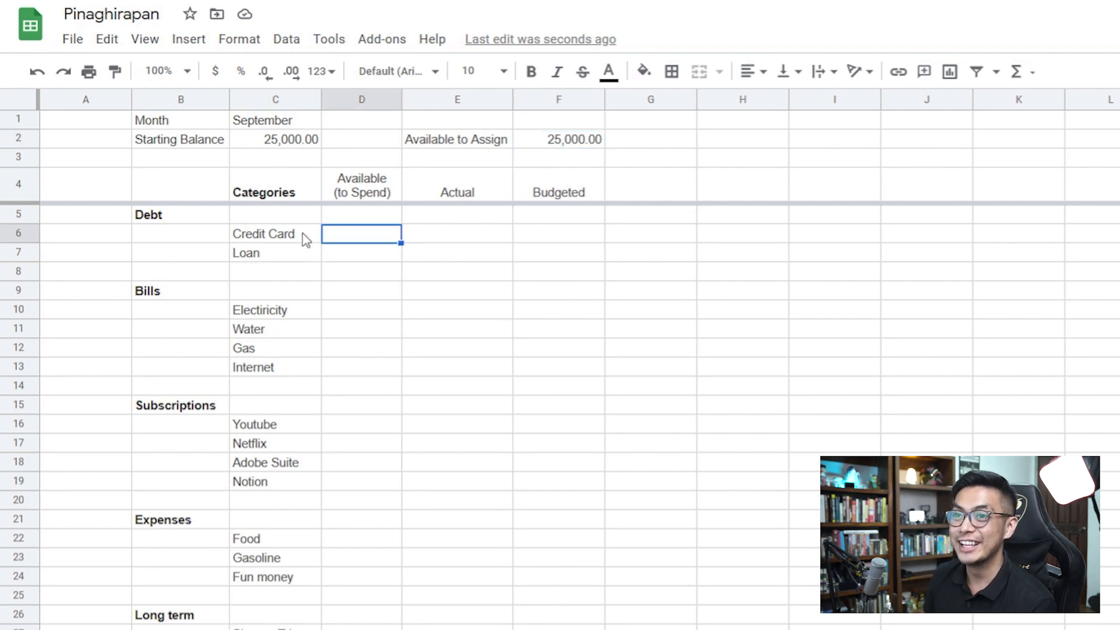
{"action": "left_click", "coordinate": [302, 234]}
{"action": "left_click", "coordinate": [354, 239]}
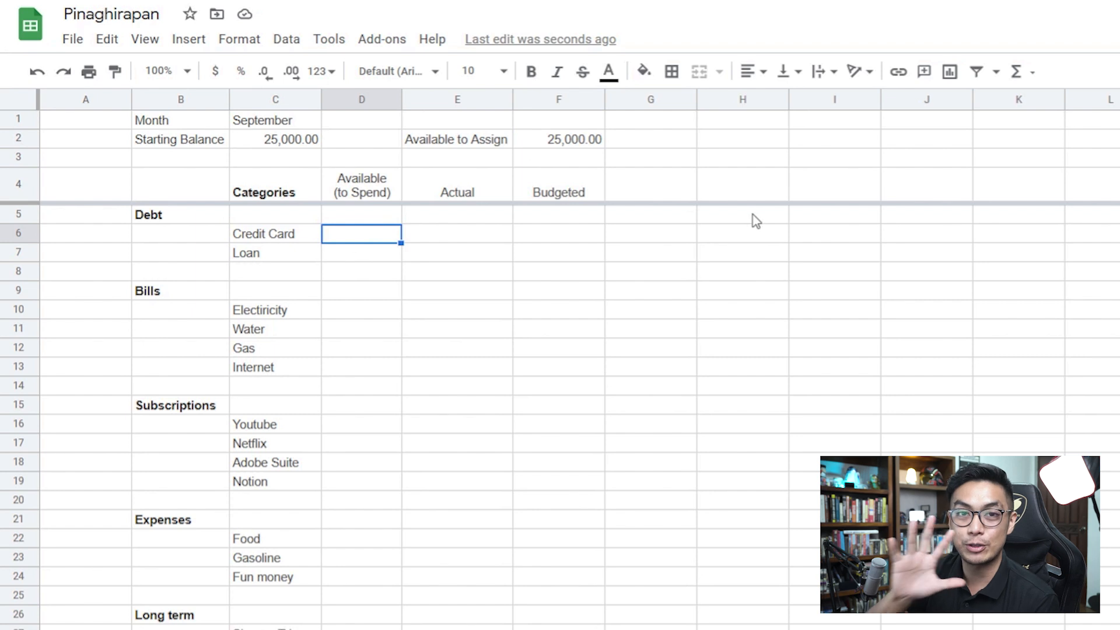
{"action": "type", "text": "2000"}
{"action": "key", "text": "Return"}
{"action": "type", "text": "2000"}
{"action": "key", "text": "Return"}
{"action": "key", "text": "Down"}
{"action": "key", "text": "Down"}
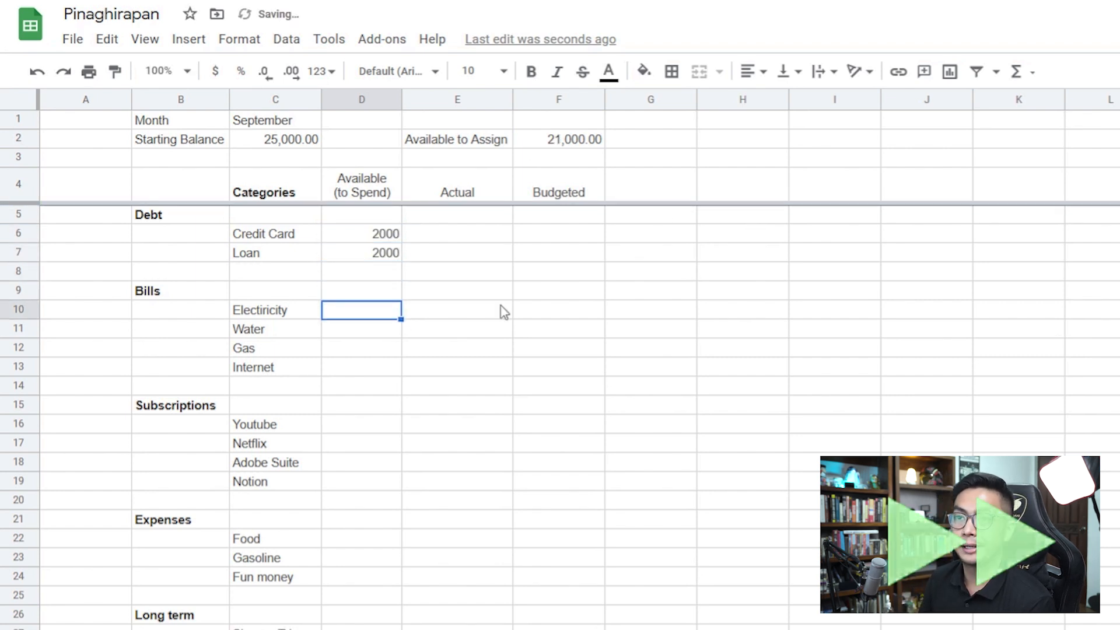
Step: Enter the Bills amounts available to spend: 3000 for Electricity, 300 for Water, 800 for Gas and 2500 for Internet
{"action": "type", "text": "3000"}
{"action": "key", "text": "Return"}
{"action": "type", "text": "300"}
{"action": "key", "text": "Return"}
{"action": "type", "text": "800"}
{"action": "key", "text": "Return"}
{"action": "type", "text": "2500"}
{"action": "key", "text": "Return"}
Step: Enter the Subscriptions amounts available to spend: 199 for Youtube, 549 for Netflix and 2800 for Adobe Suite
{"action": "scroll", "coordinate": [440, 430], "scroll_direction": "down", "scroll_amount": 1}
{"action": "key", "text": "Down"}
{"action": "key", "text": "Down"}
{"action": "type", "text": "199"}
{"action": "key", "text": "Return"}
{"action": "type", "text": "549"}
{"action": "key", "text": "Return"}
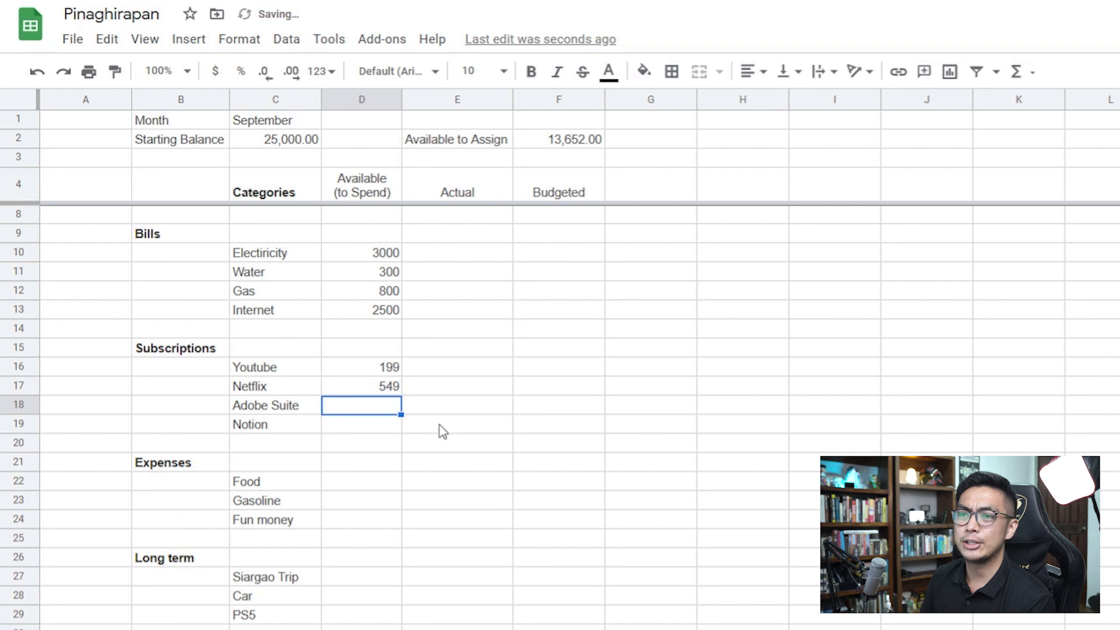
{"action": "type", "text": "2800"}
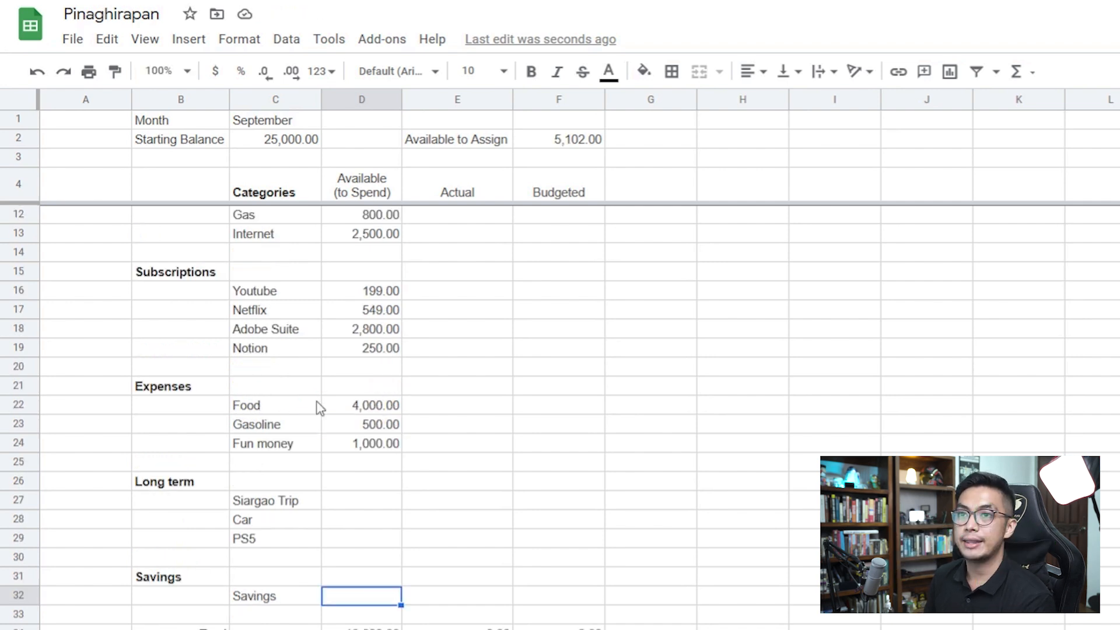
Step: Enter 5000 as the Available (to Spend) amount for Savings in D32
{"action": "type", "text": "5000"}
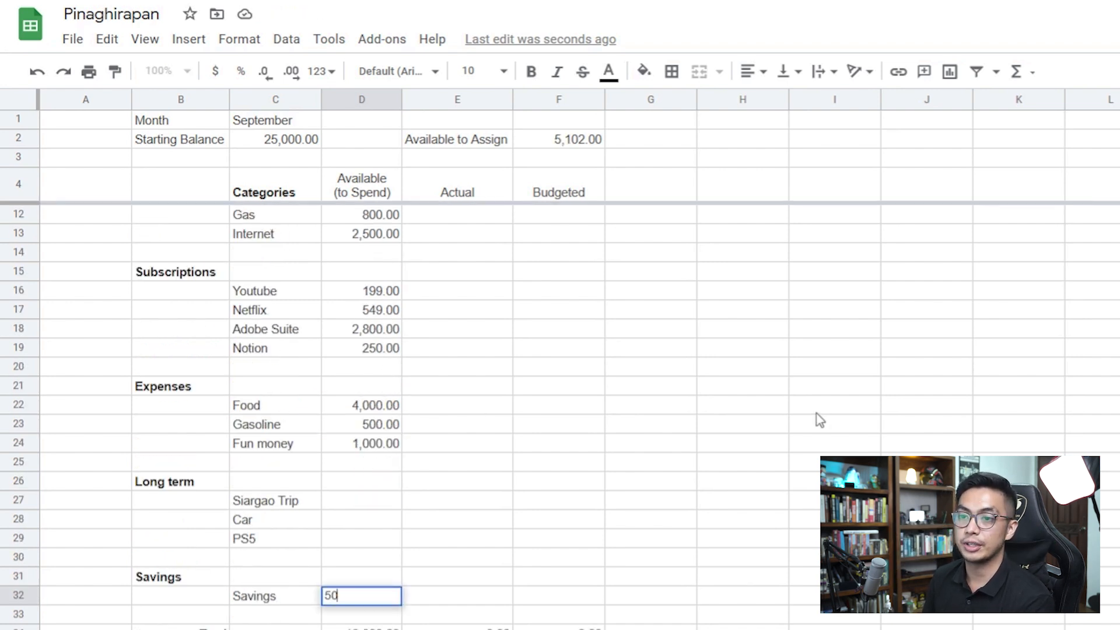
{"action": "key", "text": "Return"}
{"action": "left_click", "coordinate": [452, 315]}
{"action": "left_click", "coordinate": [358, 449]}
{"action": "left_click", "coordinate": [256, 516]}
{"action": "left_click", "coordinate": [350, 503]}
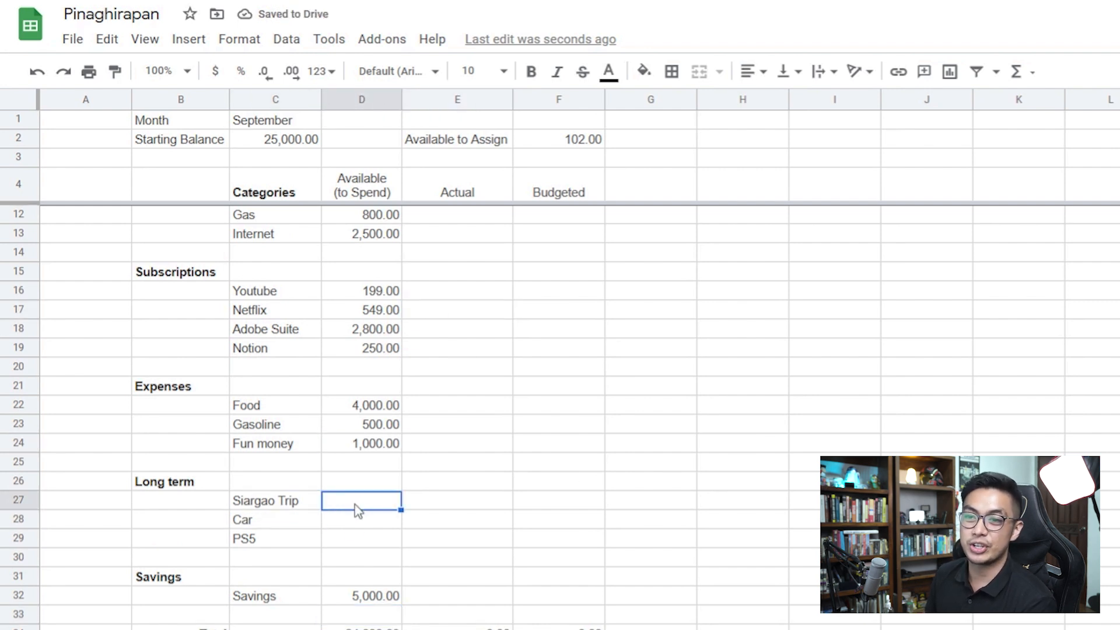
{"action": "left_click", "coordinate": [353, 523]}
{"action": "left_click", "coordinate": [356, 538]}
{"action": "left_click", "coordinate": [358, 502]}
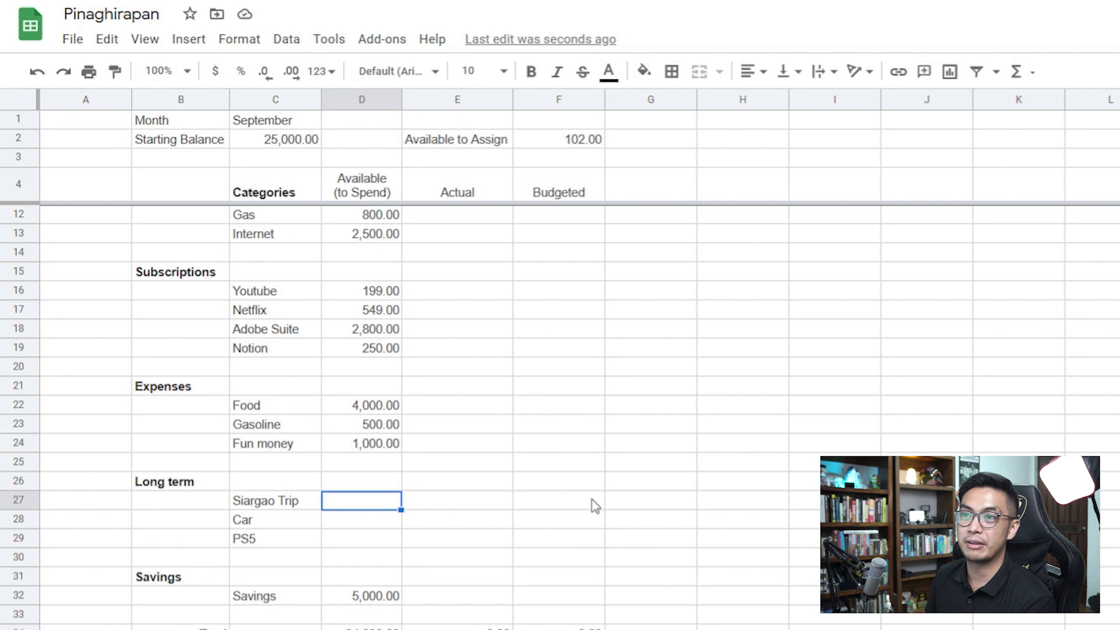
{"action": "left_click", "coordinate": [596, 139]}
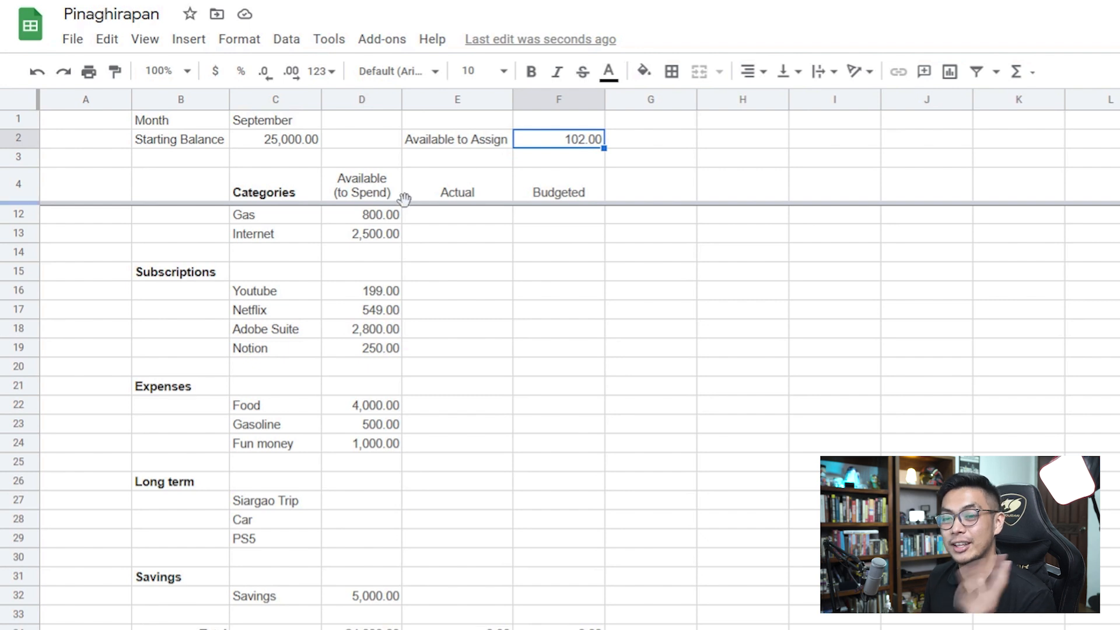
{"action": "left_click", "coordinate": [339, 516]}
Step: Assign the remaining balance to the Long term categories: 10 for Siargao Trip, 20 for Car and 72 for PS5
{"action": "left_click", "coordinate": [352, 502]}
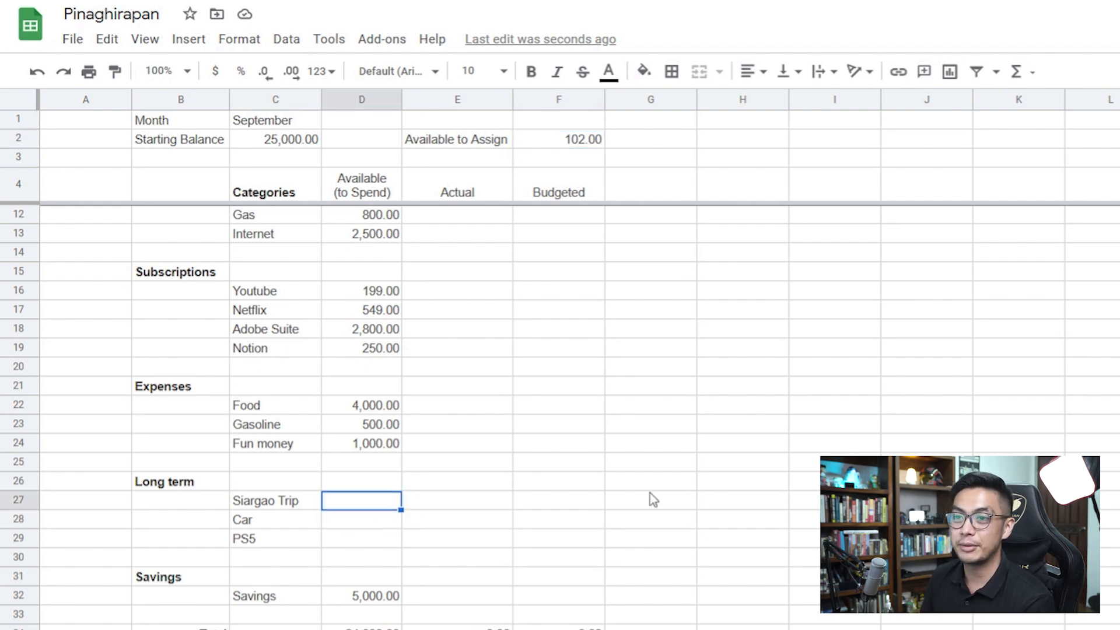
{"action": "type", "text": "10"}
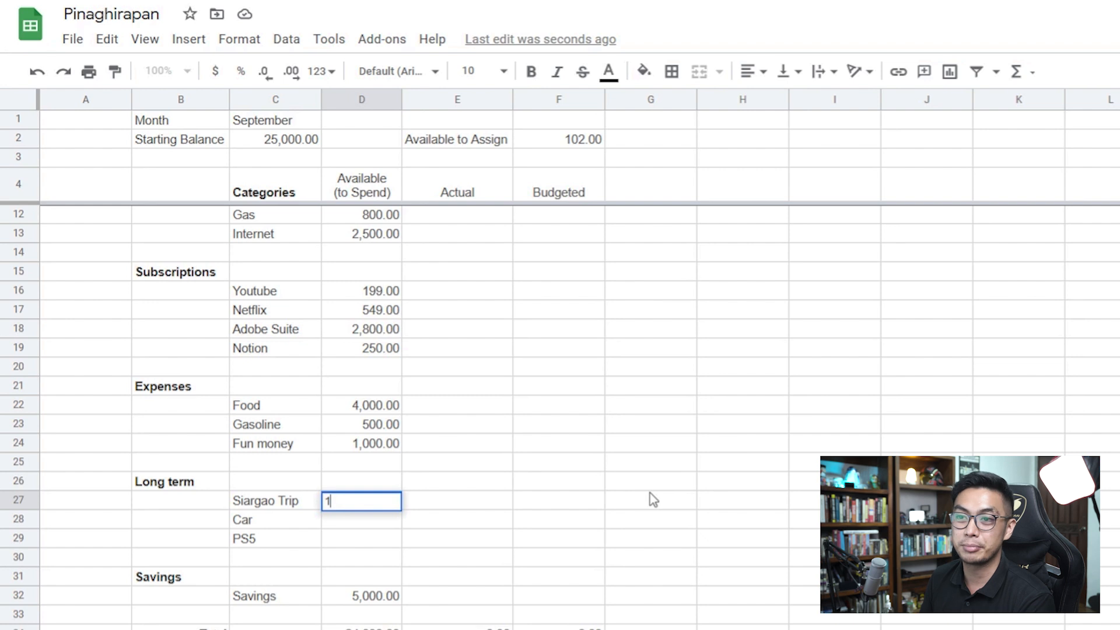
{"action": "key", "text": "Return"}
{"action": "type", "text": "20"}
{"action": "key", "text": "Return"}
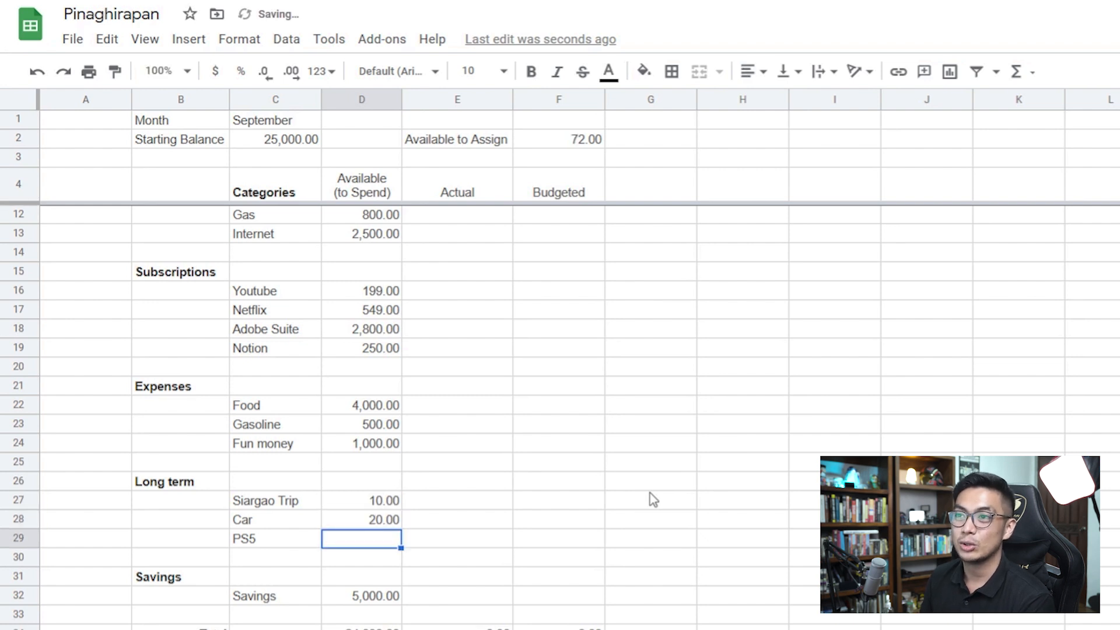
{"action": "type", "text": "72"}
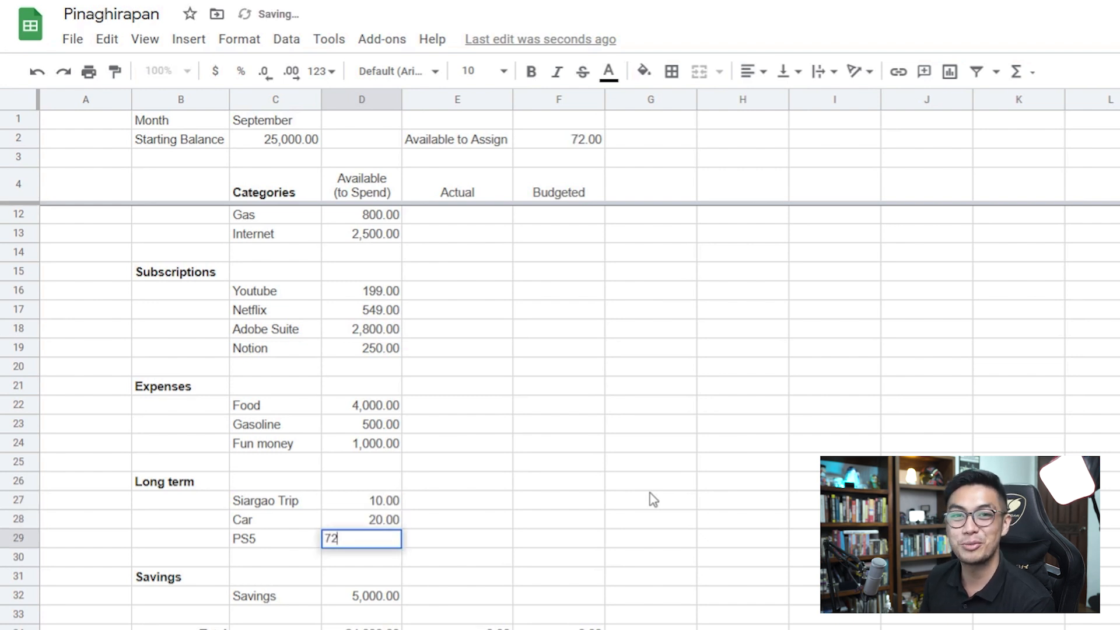
{"action": "key", "text": "Return"}
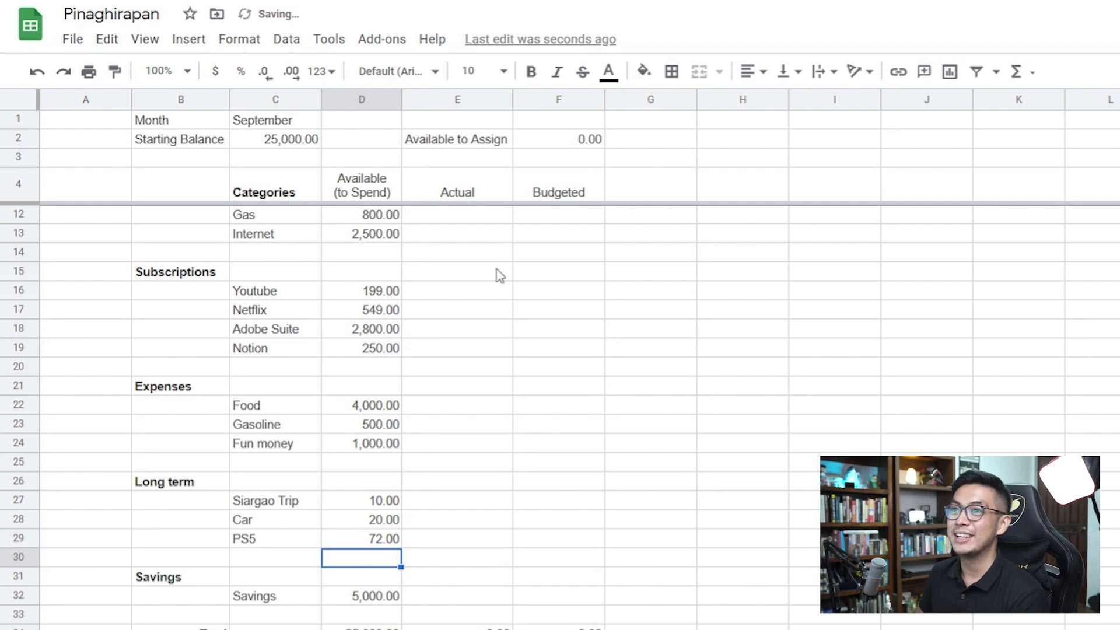
Step: Calculate the Credit Card's Budgeted value in F6 as available minus actual, using =D6-E6
{"action": "left_click", "coordinate": [538, 141]}
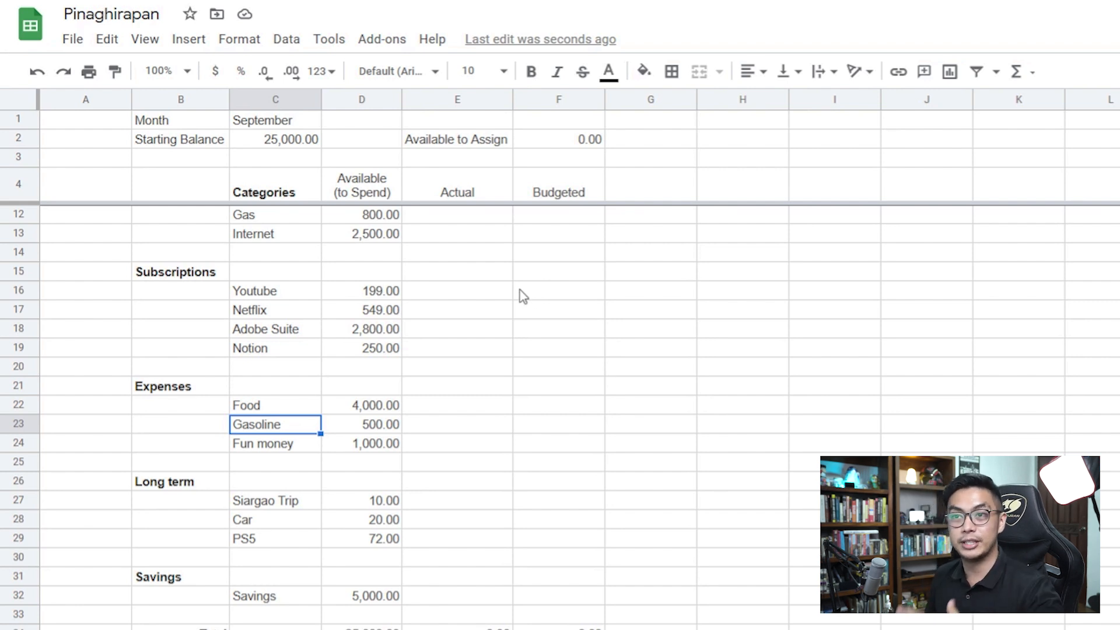
{"action": "scroll", "coordinate": [458, 324], "scroll_direction": "up", "scroll_amount": 3}
{"action": "left_click_drag", "start_coordinate": [274, 235], "coordinate": [372, 575]}
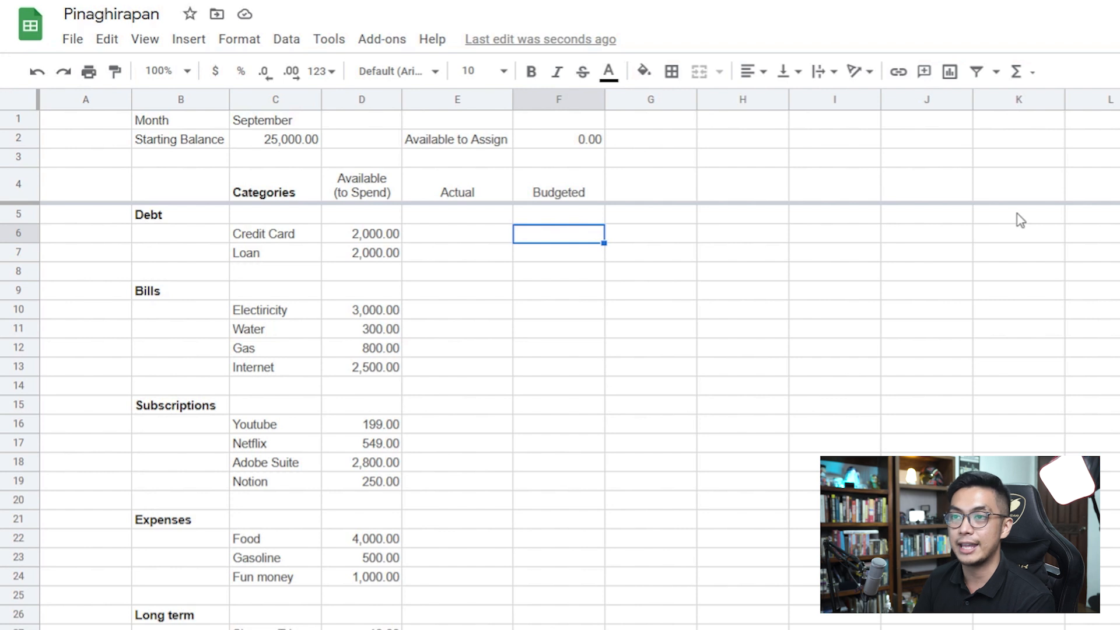
{"action": "type", "text": "=D6"}
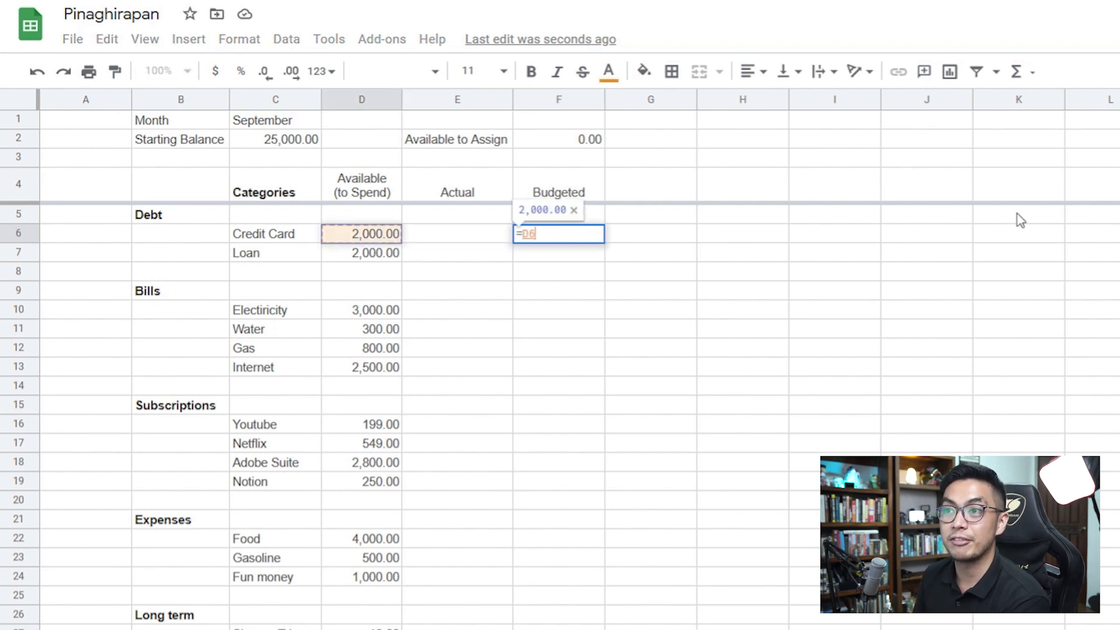
{"action": "type", "text": "-E6"}
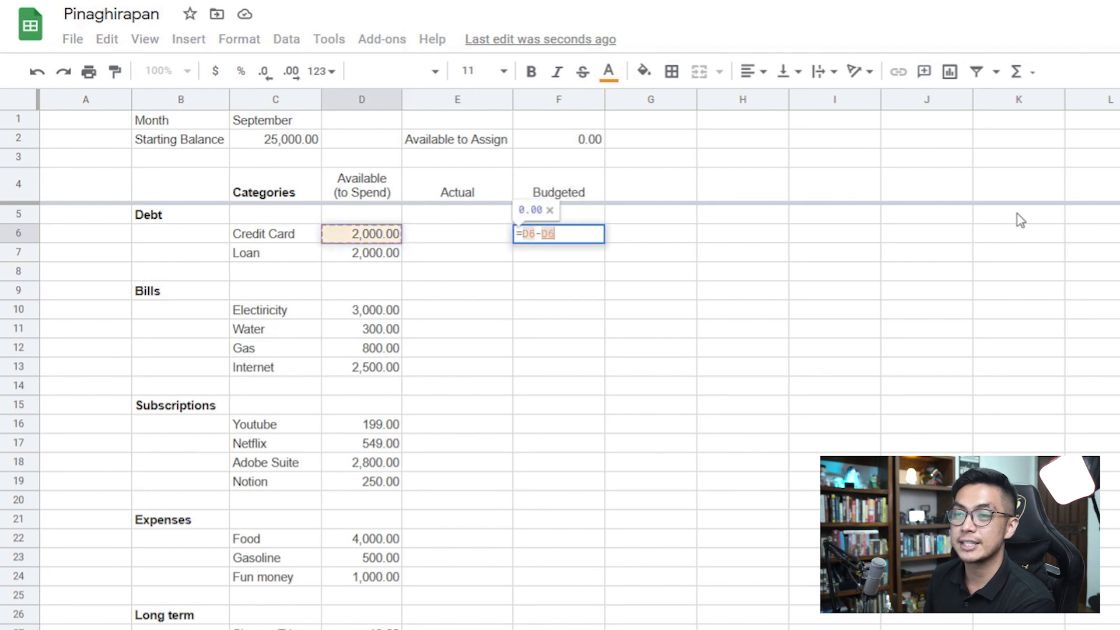
{"action": "key", "text": "Return"}
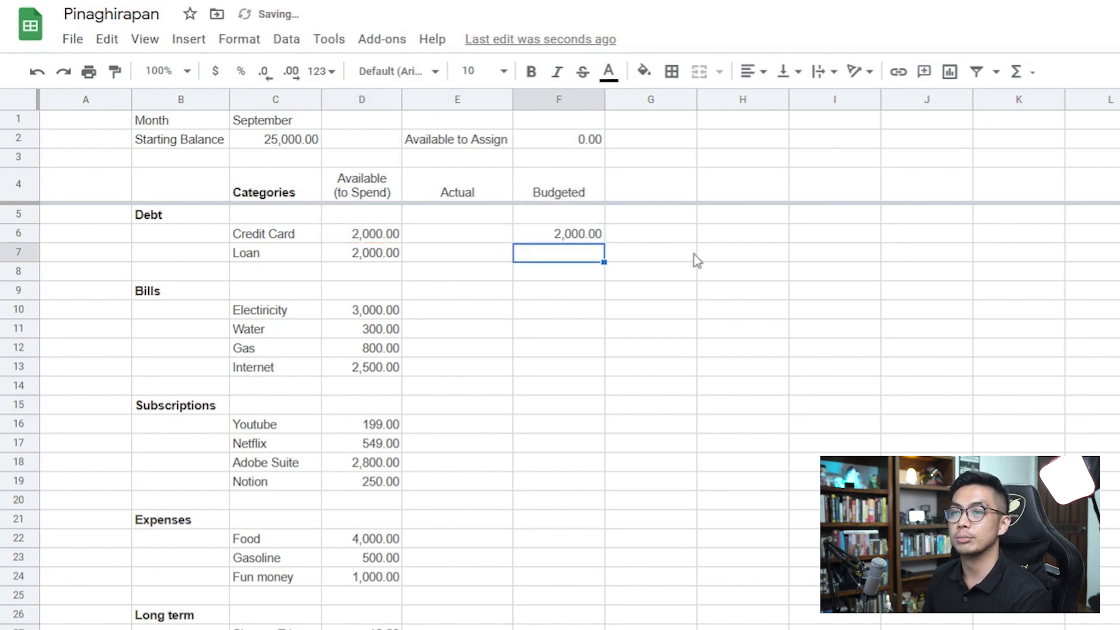
Step: Copy the Budgeted formula from F6 to the Loan row in F7 and the Bills rows in F10:F13
{"action": "key", "text": "Up"}
{"action": "key", "text": "ctrl+c"}
{"action": "left_click", "coordinate": [577, 257]}
{"action": "key", "text": "ctrl+v"}
{"action": "left_click_drag", "start_coordinate": [562, 310], "coordinate": [565, 343]}
{"action": "key", "text": "ctrl+v"}
{"action": "scroll", "coordinate": [555, 376], "scroll_direction": "down", "scroll_amount": 1}
{"action": "scroll", "coordinate": [566, 343], "scroll_direction": "up", "scroll_amount": 1}
{"action": "left_click_drag", "start_coordinate": [569, 233], "coordinate": [569, 256]}
{"action": "left_click_drag", "start_coordinate": [571, 310], "coordinate": [568, 367]}
{"action": "key", "text": "ctrl+v"}
Step: Paste the Budgeted formula into the Subscriptions rows F16:F19 and the Expenses rows F22:F24
{"action": "left_click_drag", "start_coordinate": [559, 424], "coordinate": [548, 485]}
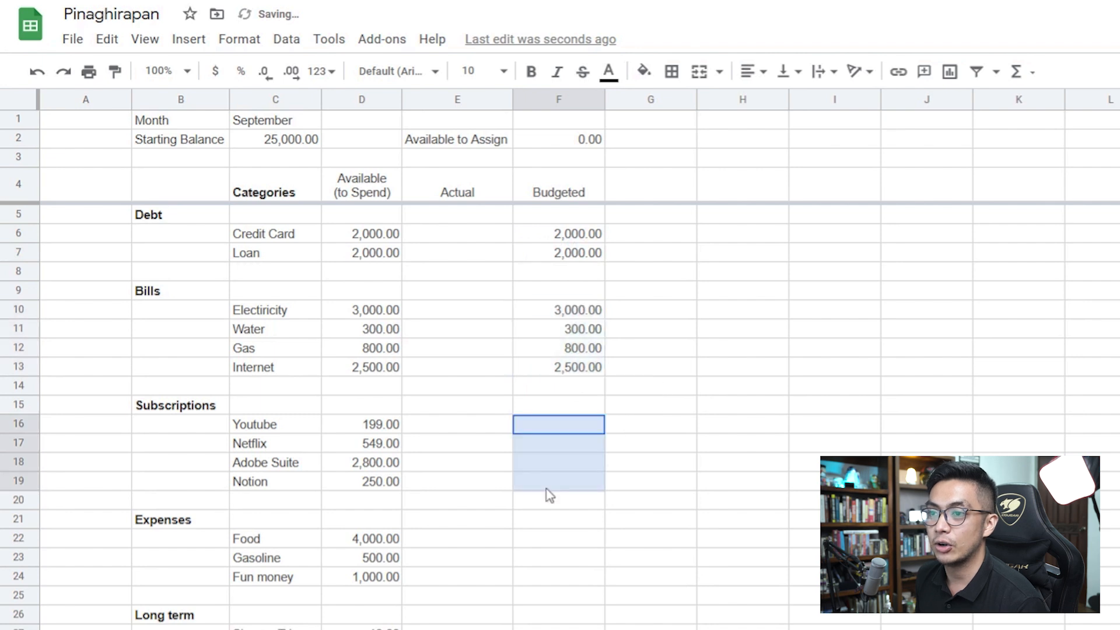
{"action": "key", "text": "ctrl+v"}
{"action": "scroll", "coordinate": [548, 484], "scroll_direction": "down", "scroll_amount": 3}
{"action": "left_click_drag", "start_coordinate": [545, 348], "coordinate": [550, 397]}
{"action": "key", "text": "ctrl+v"}
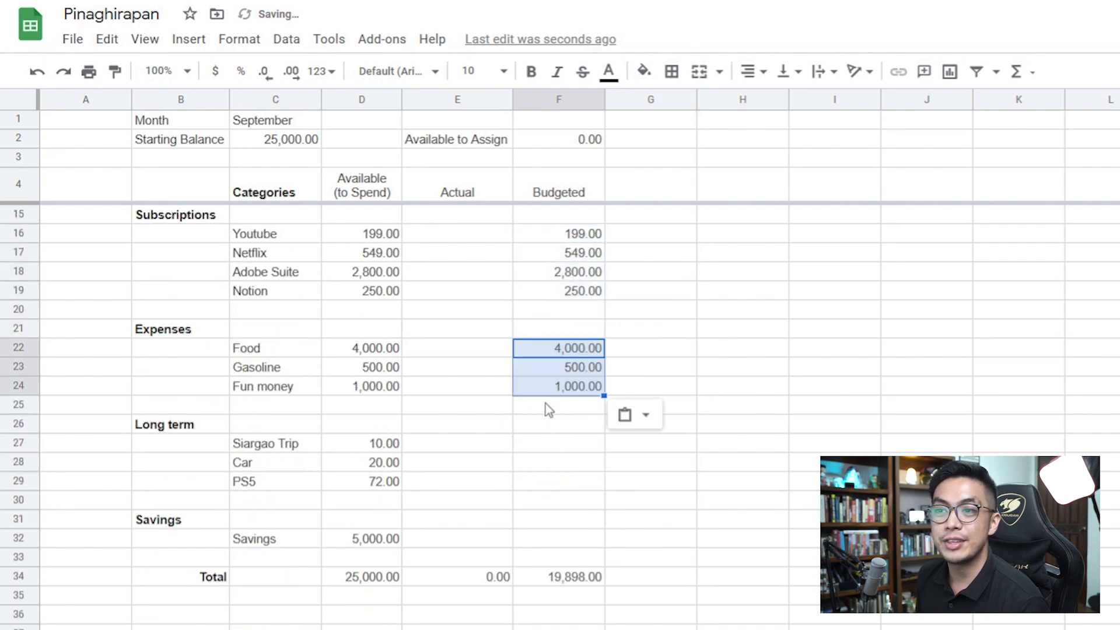
Step: Paste the Budgeted formula into the Long term rows F27:F29 and the Savings row F32
{"action": "left_click_drag", "start_coordinate": [558, 443], "coordinate": [555, 485]}
{"action": "key", "text": "ctrl+v"}
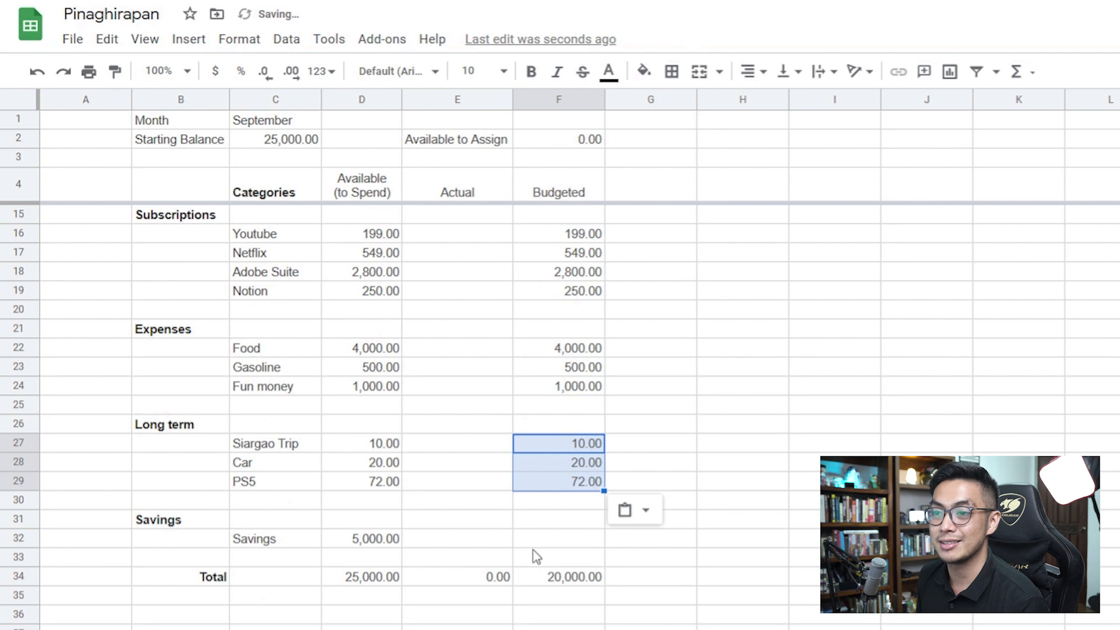
{"action": "left_click", "coordinate": [534, 543]}
{"action": "key", "text": "ctrl+v"}
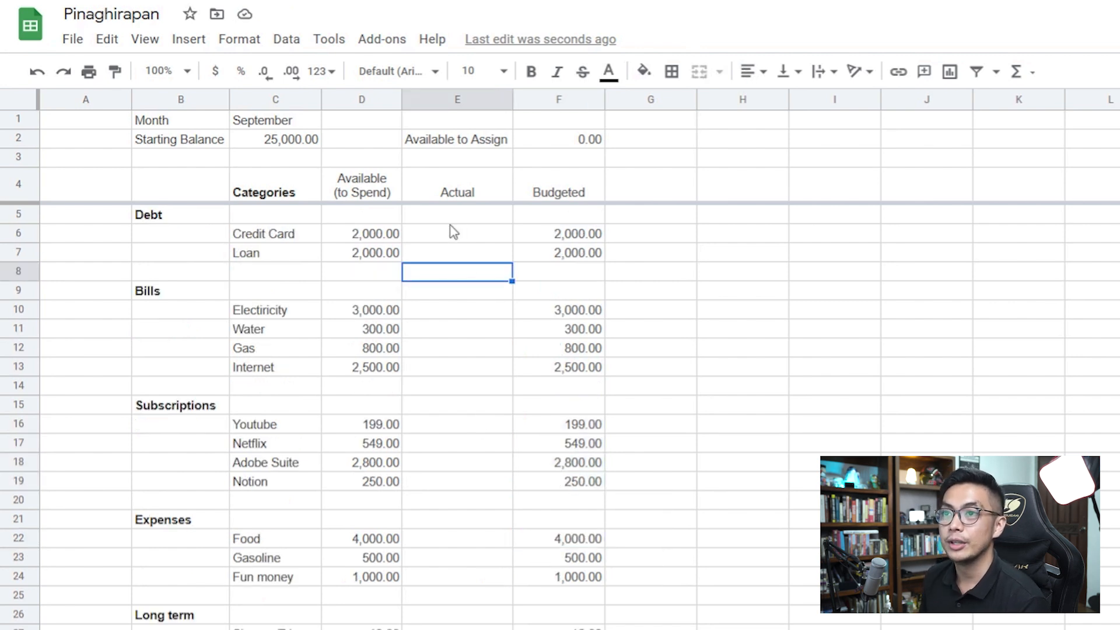
{"action": "key", "text": "Up"}
{"action": "key", "text": "Up"}
{"action": "key", "text": "Up"}
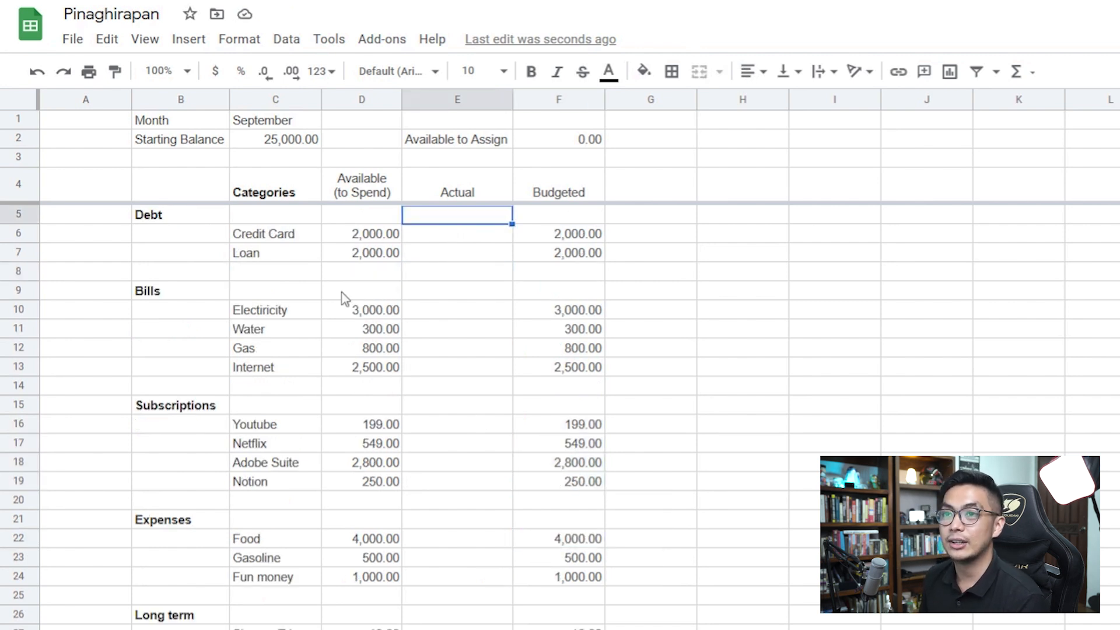
{"action": "left_click", "coordinate": [442, 237]}
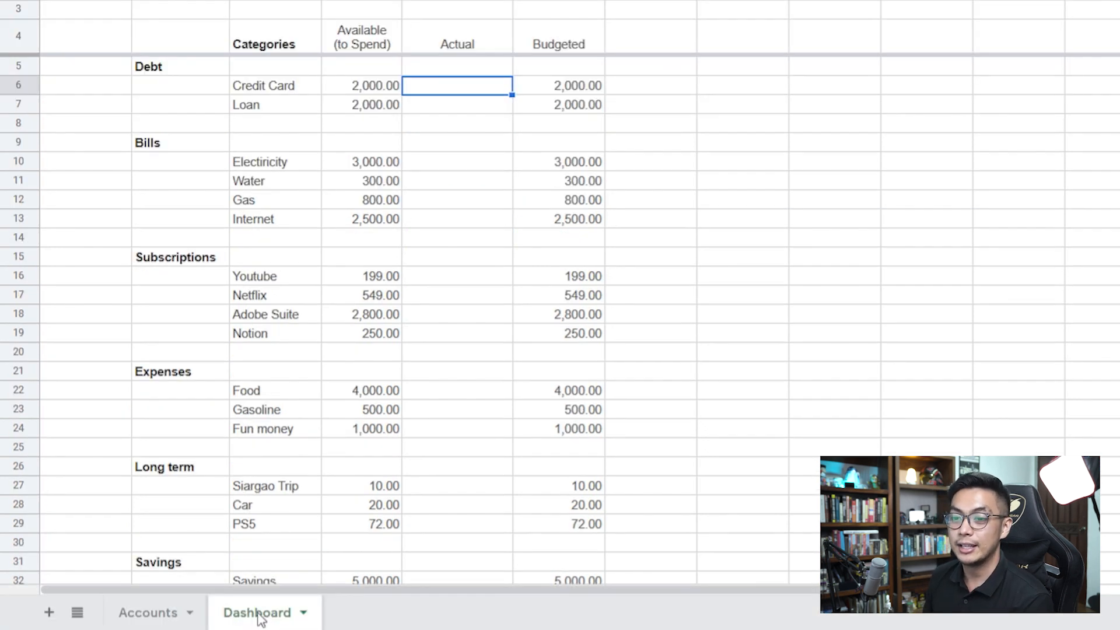
Step: Add a new sheet after Dashboard and name it Transactions
{"action": "right_click", "coordinate": [260, 617]}
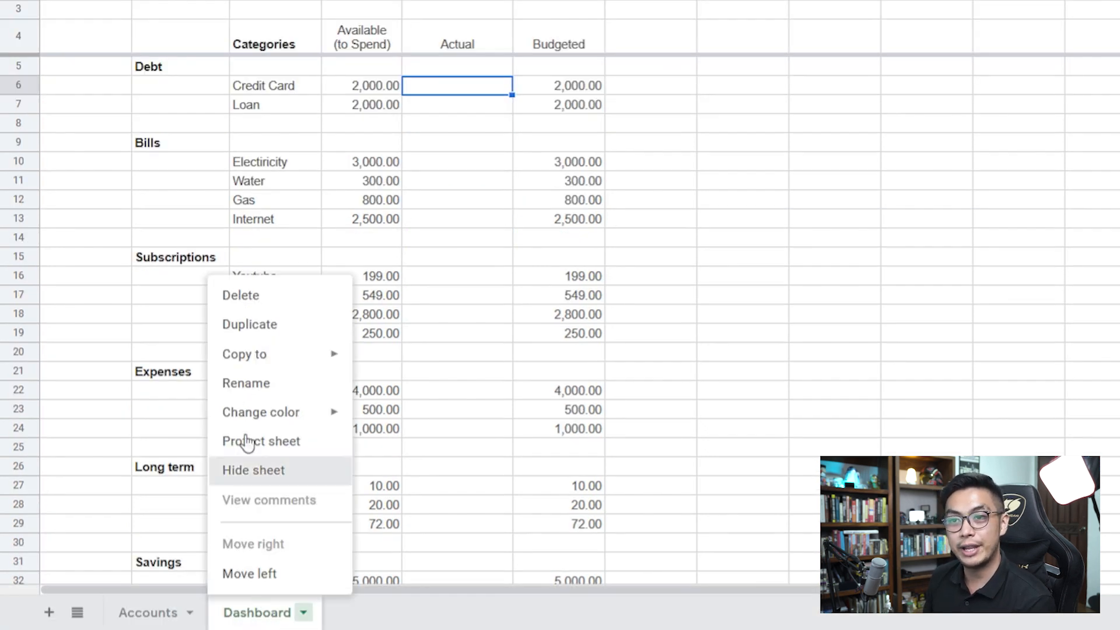
{"action": "left_click", "coordinate": [49, 619]}
{"action": "right_click", "coordinate": [350, 619]}
{"action": "left_click", "coordinate": [353, 383]}
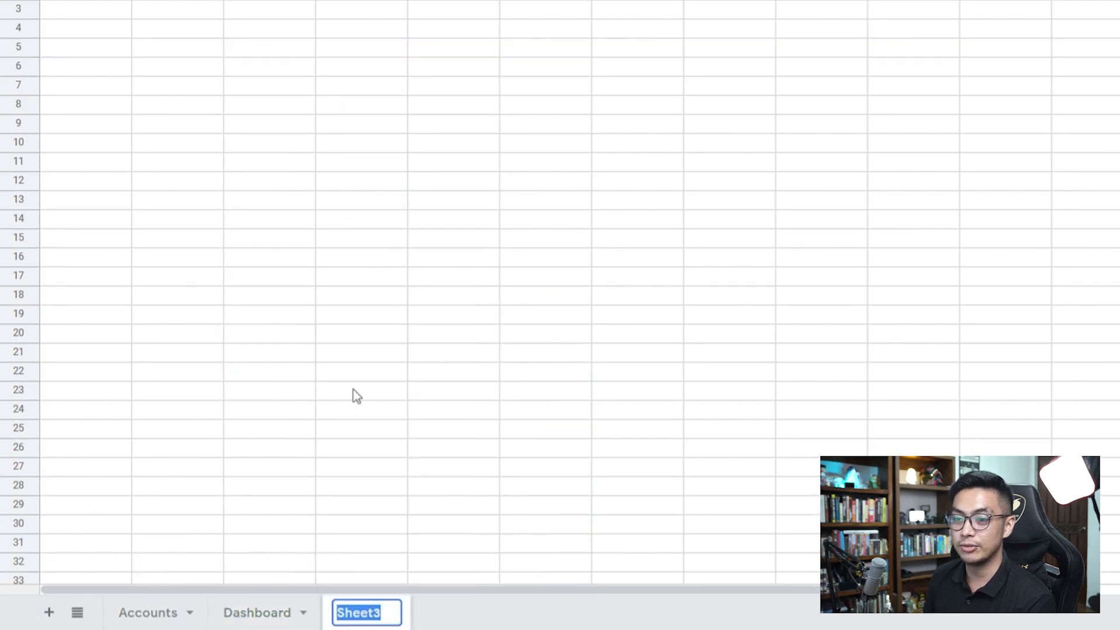
{"action": "type", "text": "Transactions"}
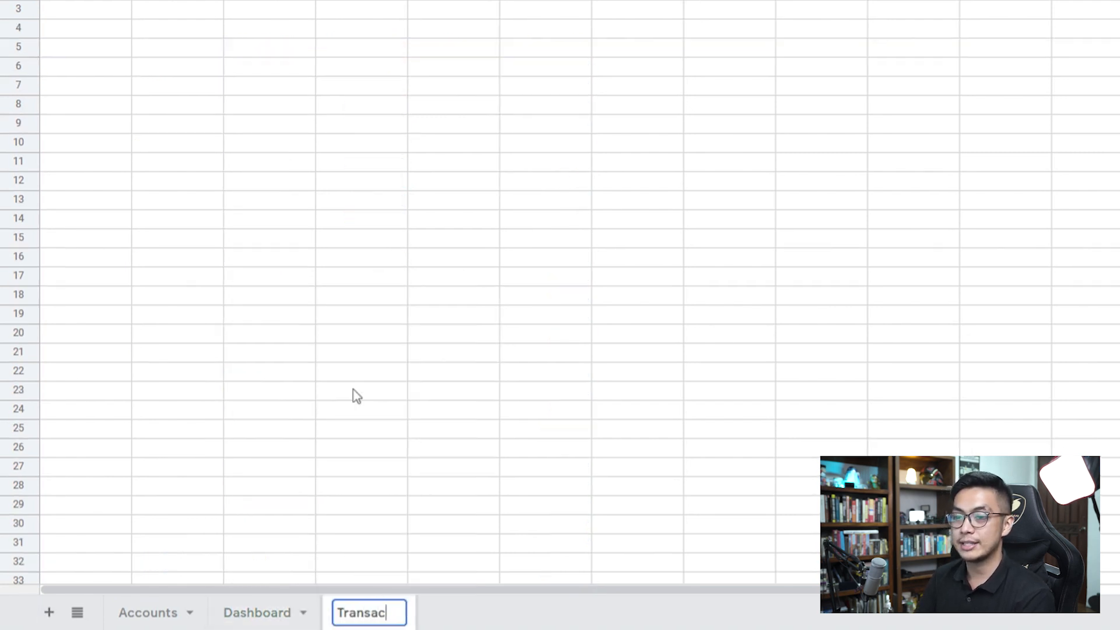
{"action": "key", "text": "Return"}
Step: Enter the column headers Date, Amount and Category in B2:D2 of the Transactions sheet
{"action": "left_click", "coordinate": [161, 142]}
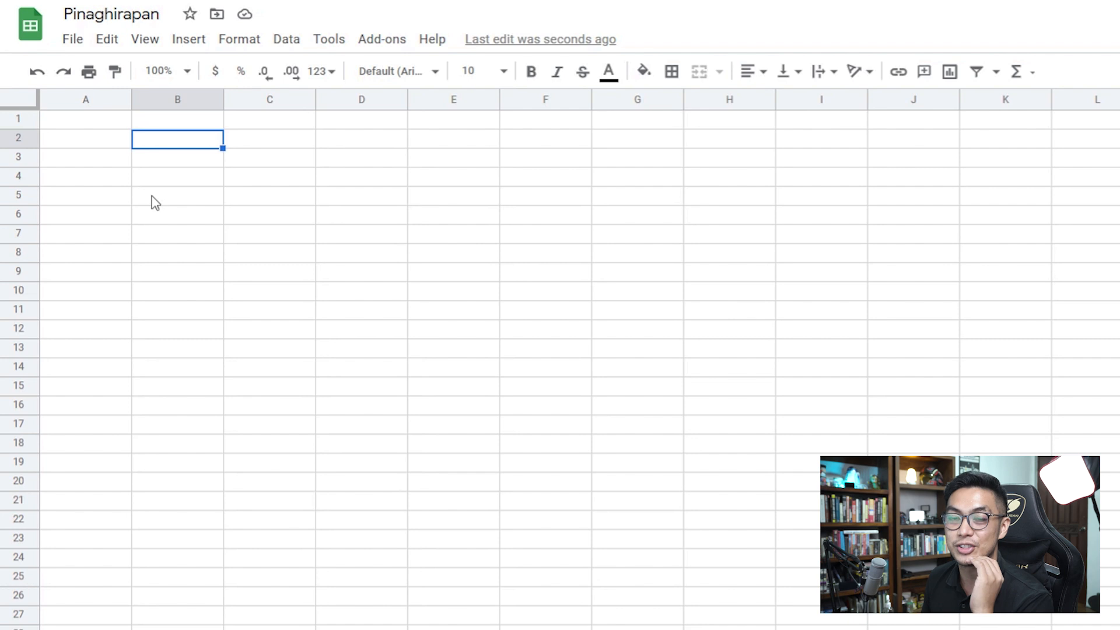
{"action": "type", "text": "D"}
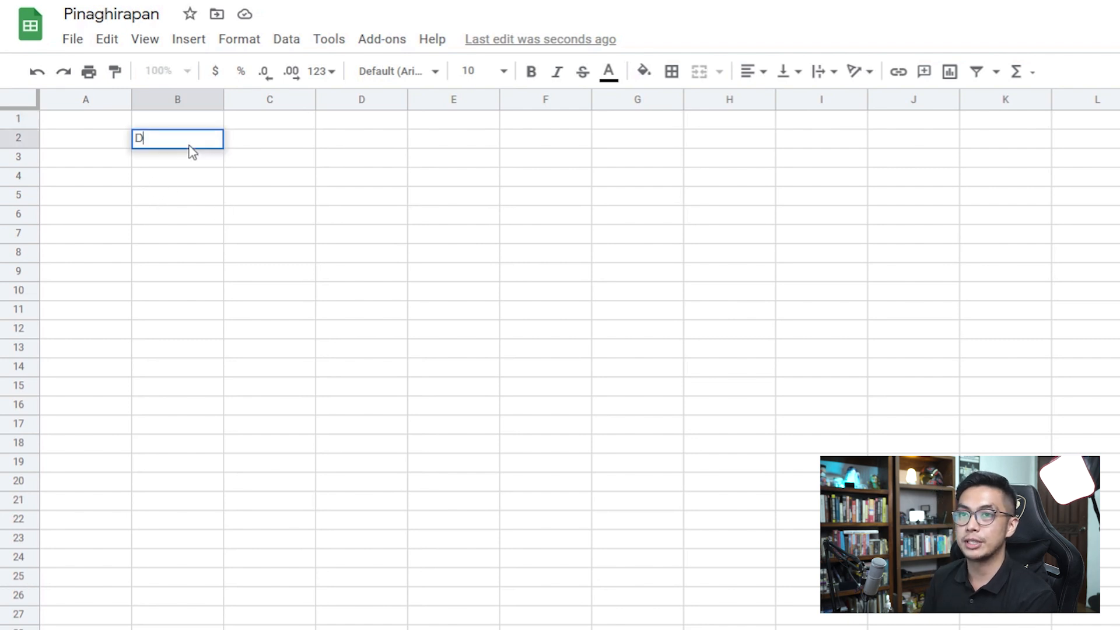
{"action": "type", "text": "ate"}
{"action": "key", "text": "Tab"}
{"action": "type", "text": "Amount"}
{"action": "key", "text": "Tab"}
{"action": "type", "text": "Ca"}
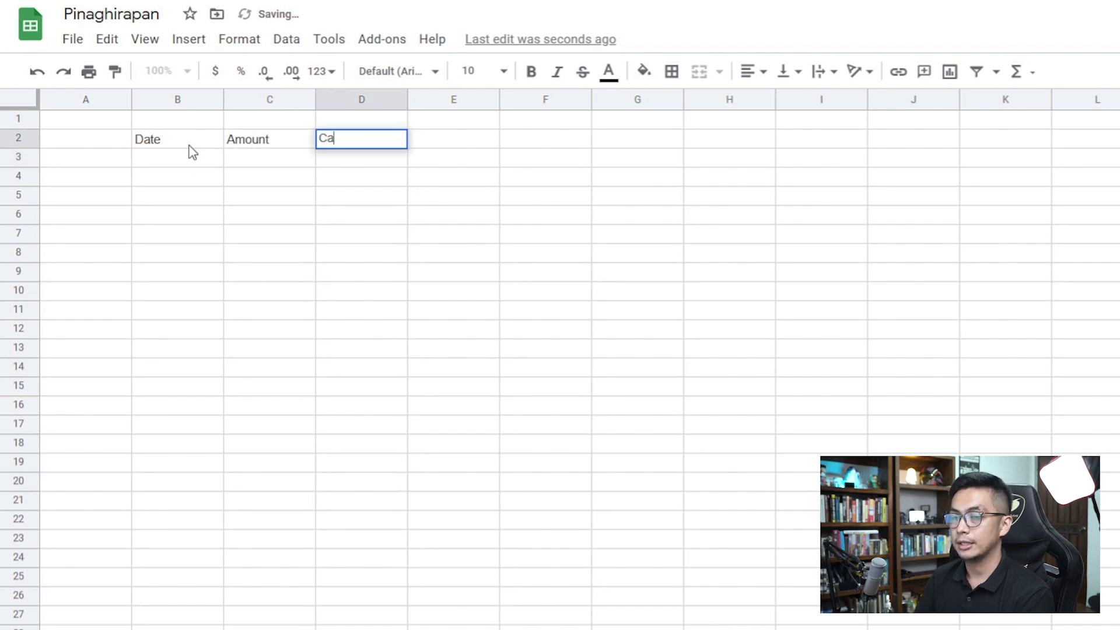
{"action": "type", "text": "tegory"}
{"action": "key", "text": "Return"}
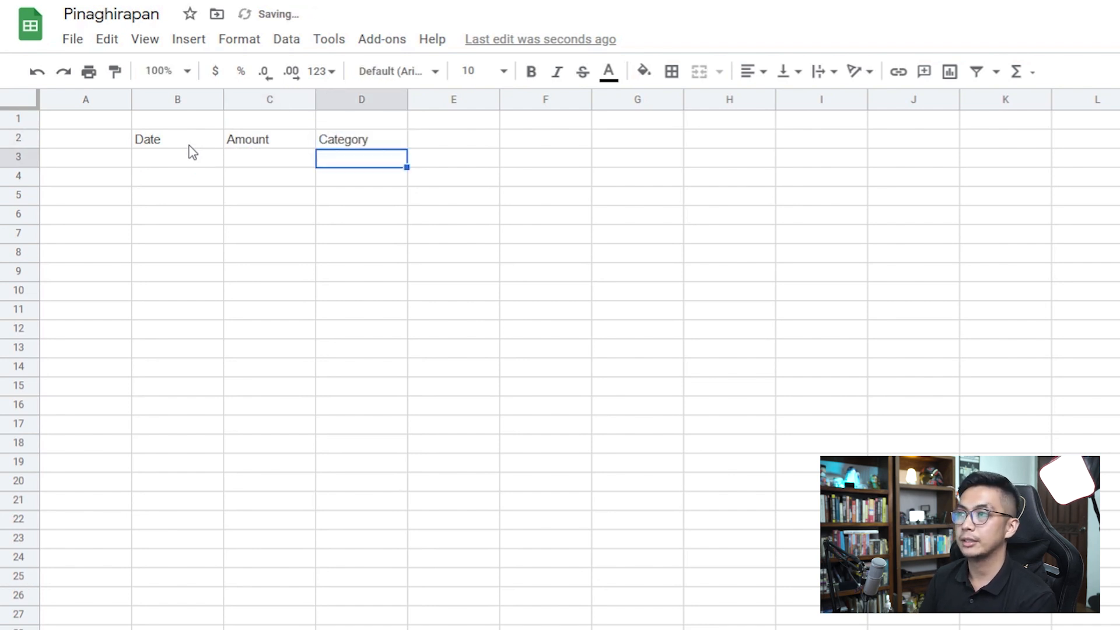
Step: Add the column headers Account in E2 and Description in F2
{"action": "key", "text": "Up"}
{"action": "key", "text": "Right"}
{"action": "type", "text": "Account"}
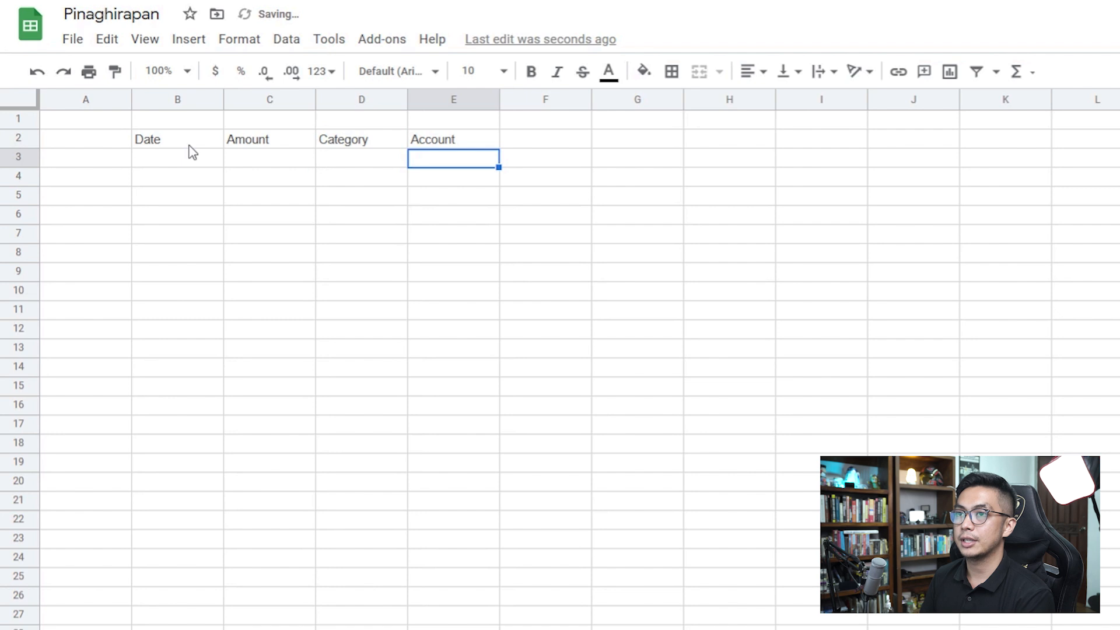
{"action": "key", "text": "Tab"}
{"action": "type", "text": "Descriop"}
{"action": "key", "text": "BackSpace"}
{"action": "key", "text": "BackSpace"}
{"action": "type", "text": "ptions"}
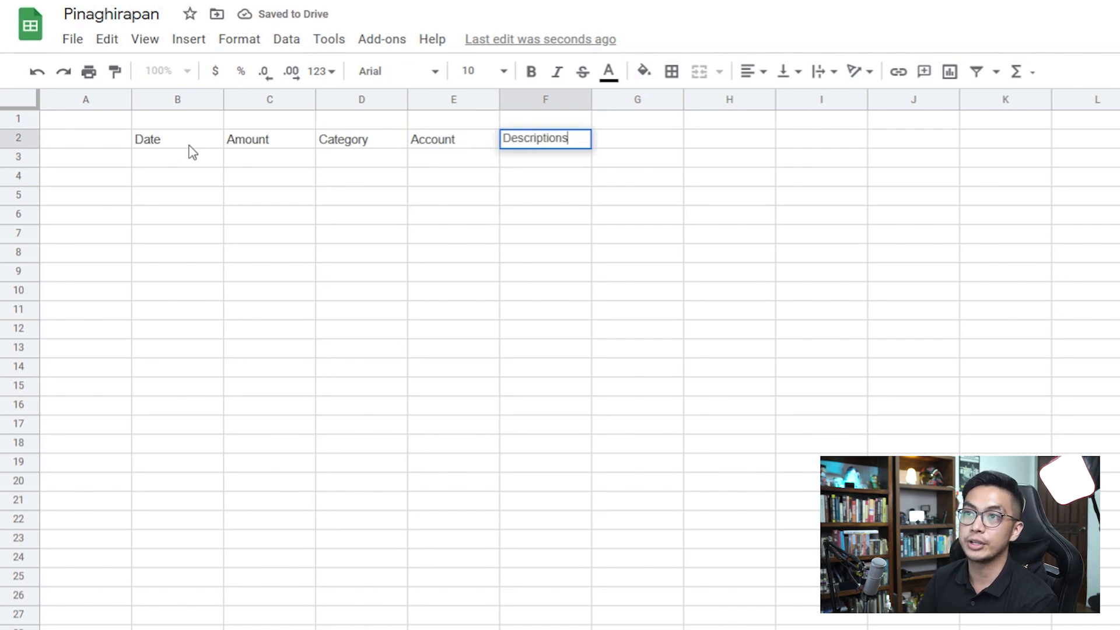
{"action": "key", "text": "Return"}
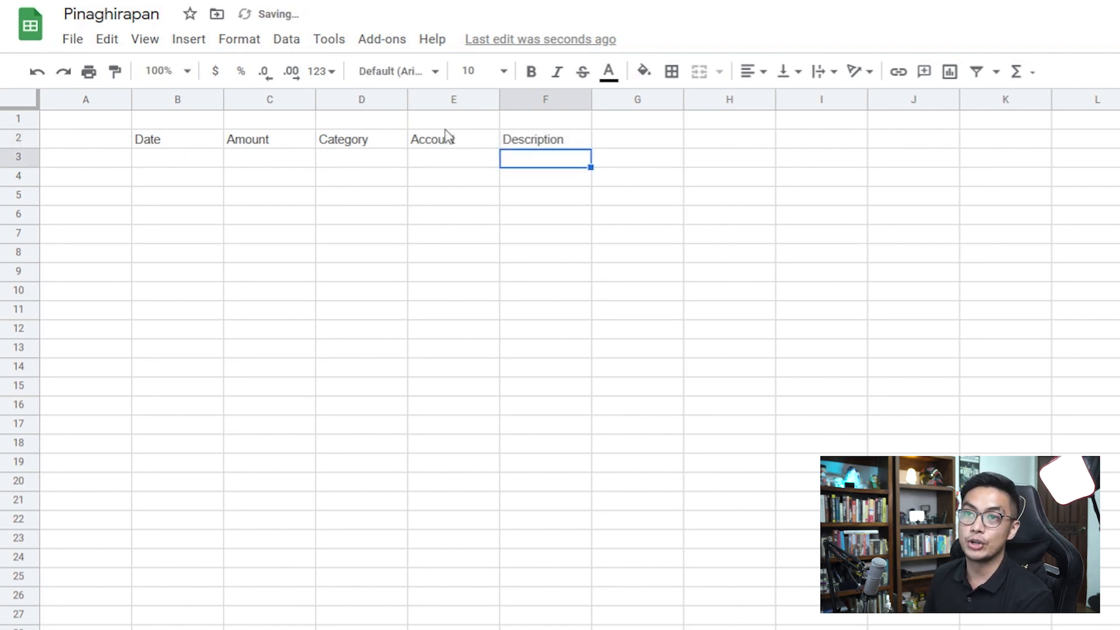
Step: Number the transaction rows 1 to 100 in A3:A102 and bold the column headers in B2:F2
{"action": "left_click", "coordinate": [176, 143]}
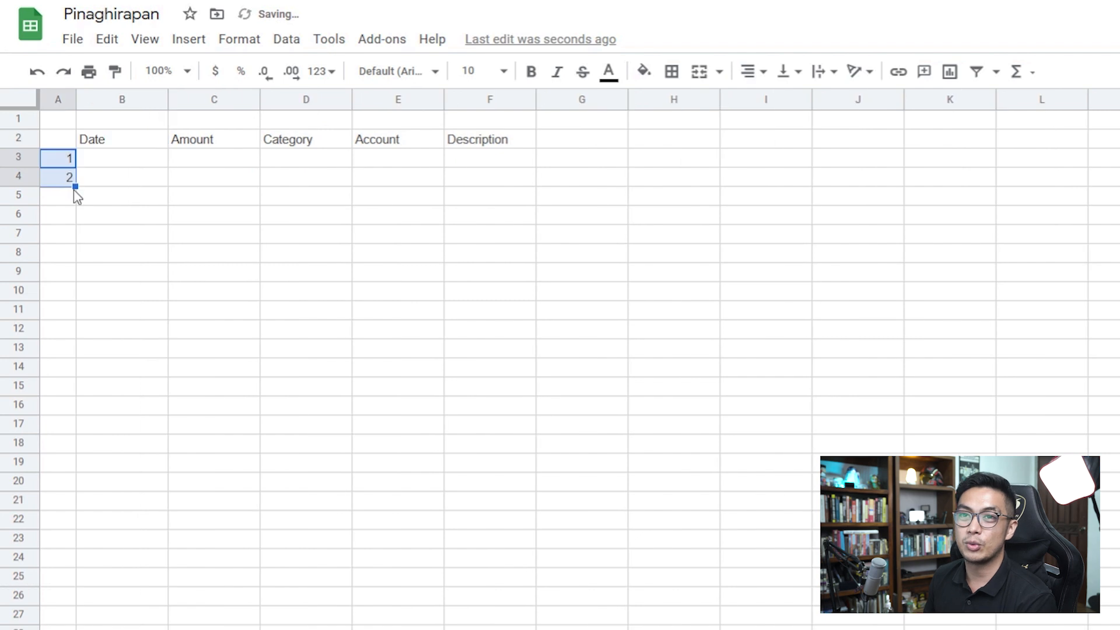
{"action": "left_click_drag", "start_coordinate": [76, 187], "coordinate": [73, 594]}
{"action": "left_click_drag", "start_coordinate": [75, 530], "coordinate": [77, 504]}
{"action": "left_click", "coordinate": [156, 425]}
{"action": "scroll", "coordinate": [187, 390], "scroll_direction": "up", "scroll_amount": 20}
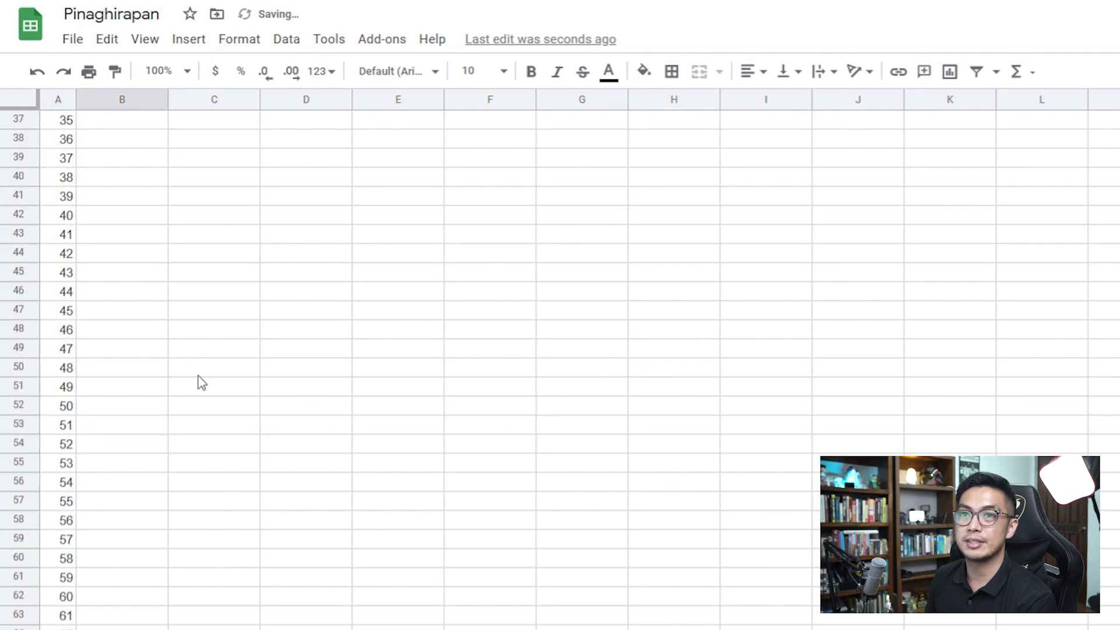
{"action": "left_click", "coordinate": [127, 141]}
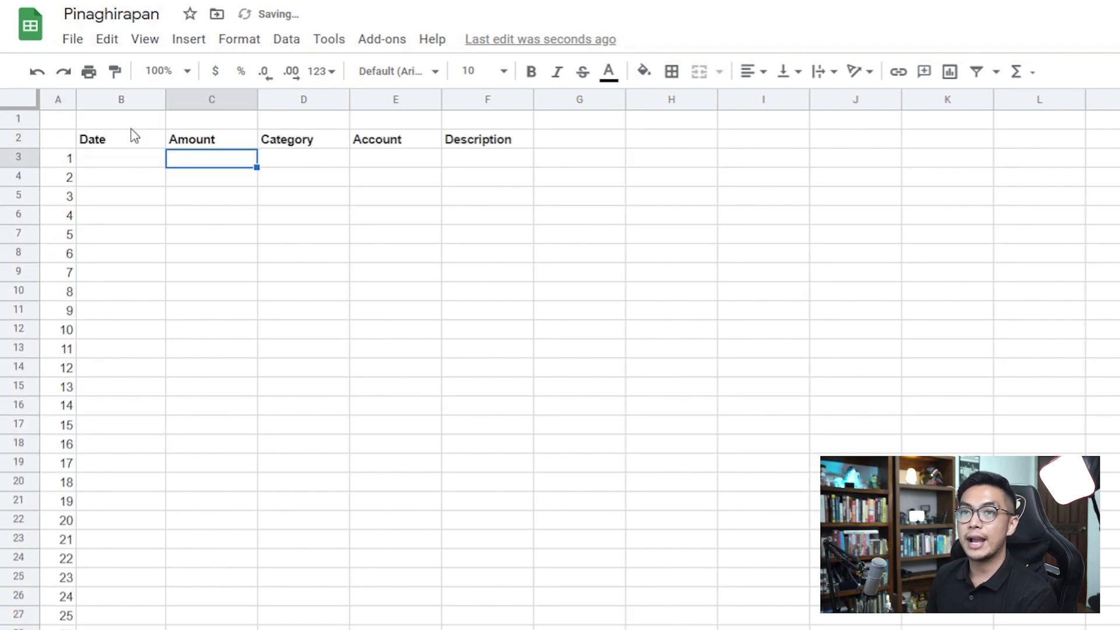
Step: Merge the empty cells B1:F1 above the column headers into one title cell
{"action": "left_click_drag", "start_coordinate": [127, 124], "coordinate": [430, 125]}
{"action": "left_click", "coordinate": [150, 220]}
{"action": "left_click", "coordinate": [137, 125]}
{"action": "left_click_drag", "start_coordinate": [138, 125], "coordinate": [489, 130]}
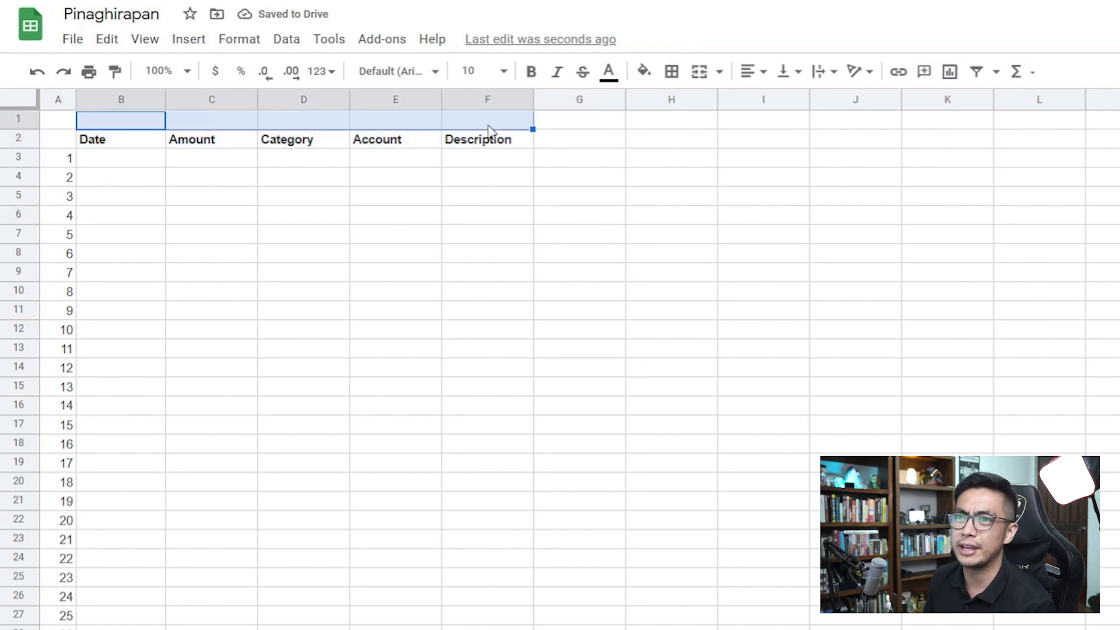
{"action": "left_click", "coordinate": [263, 152]}
{"action": "left_click", "coordinate": [145, 127]}
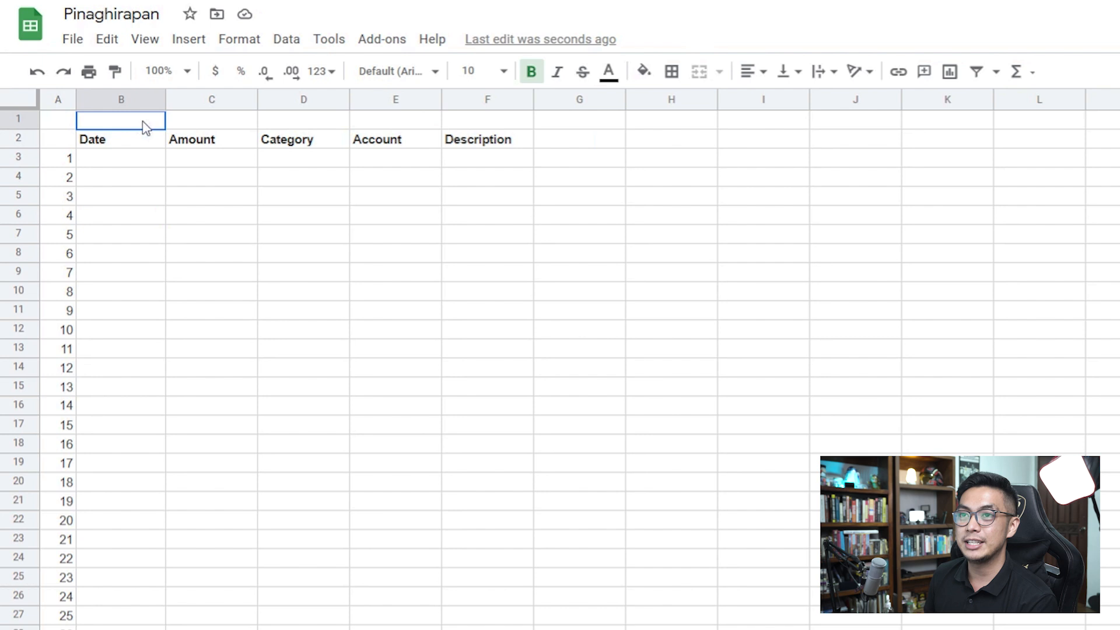
{"action": "left_click_drag", "start_coordinate": [146, 127], "coordinate": [460, 120]}
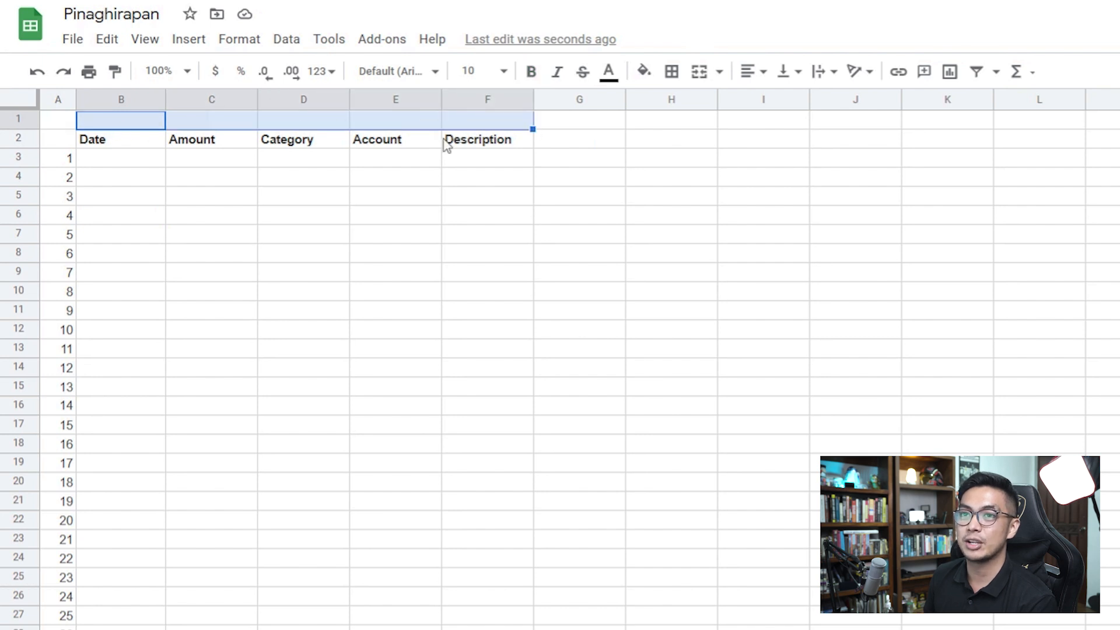
{"action": "left_click_drag", "start_coordinate": [145, 124], "coordinate": [480, 125]}
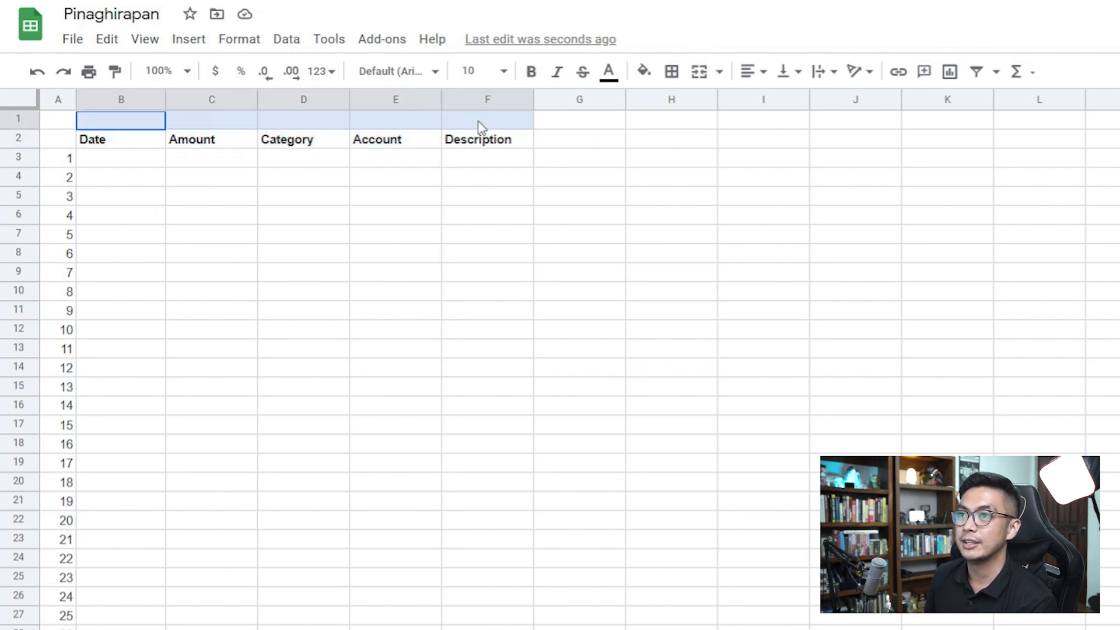
{"action": "left_click", "coordinate": [699, 71]}
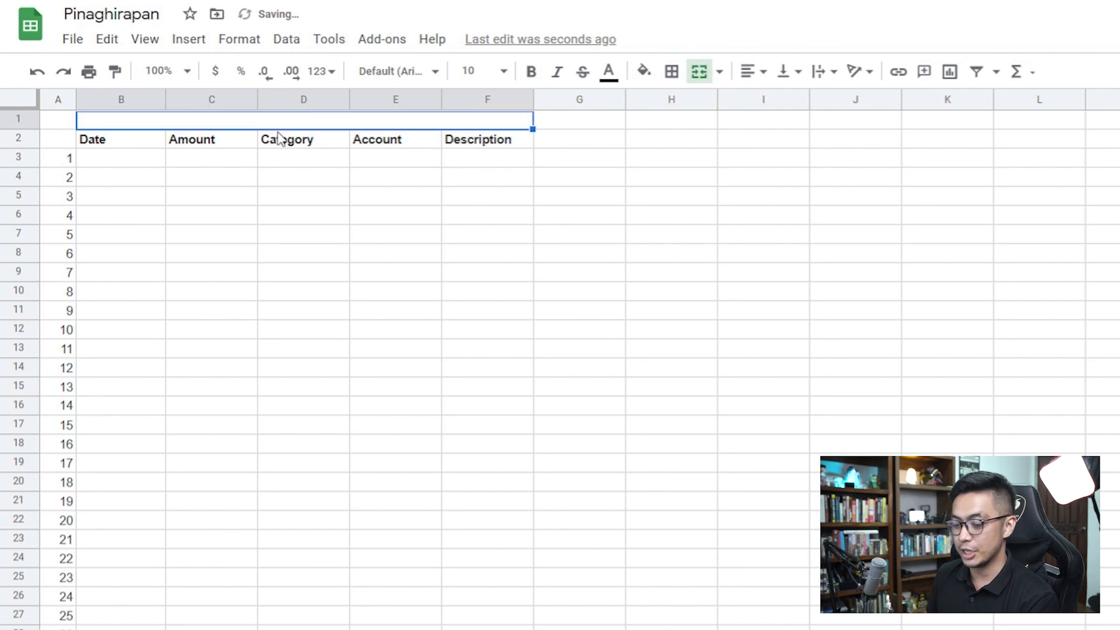
Step: Enter the title SEPTEMBER in the merged cell B1:F1, centered and in bold
{"action": "type", "text": "SEPTEMBER"}
{"action": "key", "text": "Return"}
{"action": "key", "text": "Up"}
{"action": "left_click", "coordinate": [752, 71]}
{"action": "left_click", "coordinate": [771, 101]}
{"action": "left_click", "coordinate": [493, 181]}
{"action": "left_click", "coordinate": [251, 140]}
{"action": "left_click", "coordinate": [291, 119]}
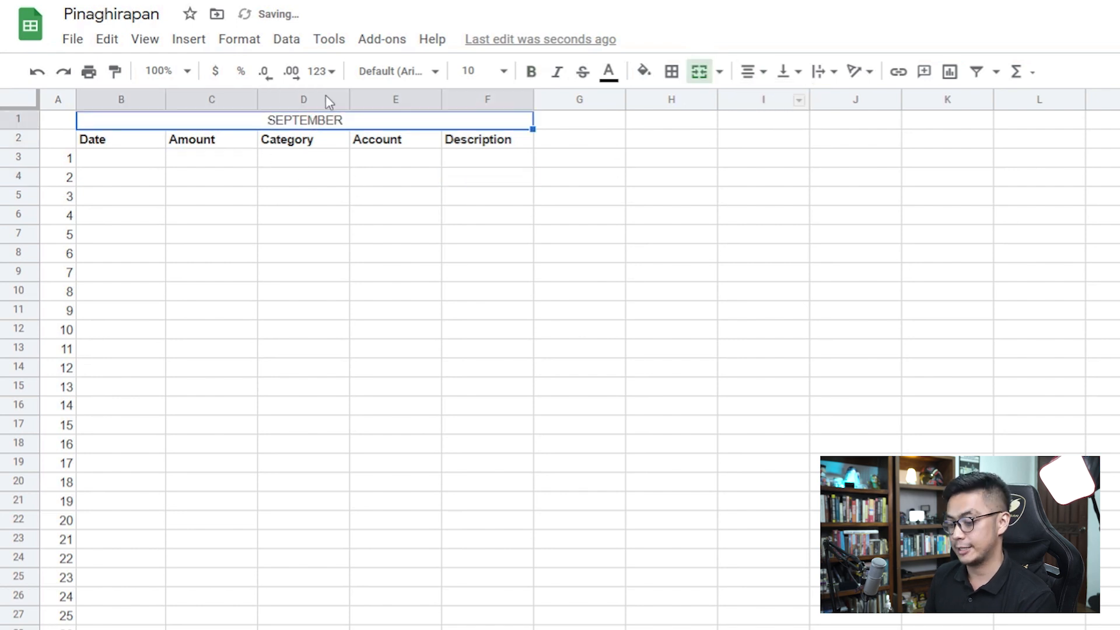
{"action": "key", "text": "ctrl+b"}
{"action": "left_click", "coordinate": [287, 196]}
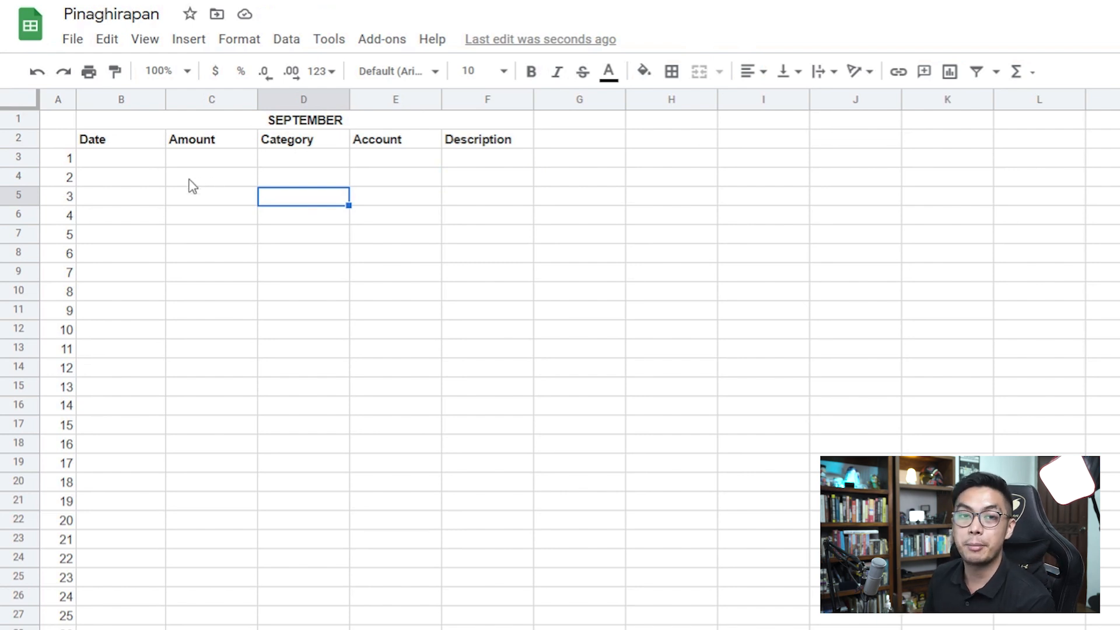
Step: Add a bottom border to the merged SEPTEMBER title cell
{"action": "left_click", "coordinate": [156, 162]}
{"action": "left_click", "coordinate": [260, 121]}
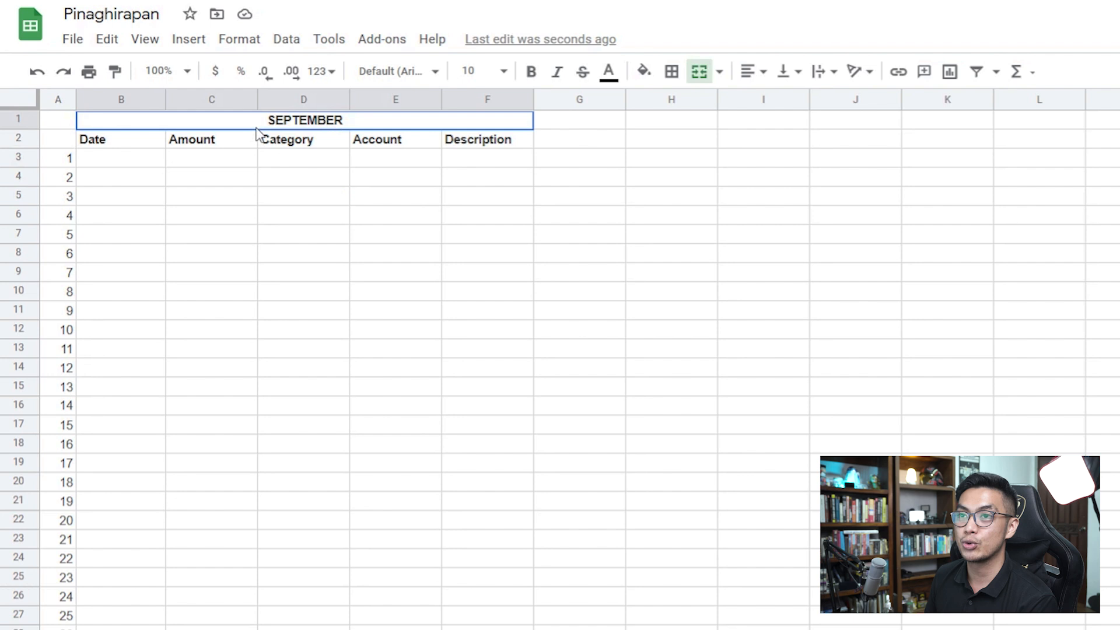
{"action": "left_click", "coordinate": [680, 81]}
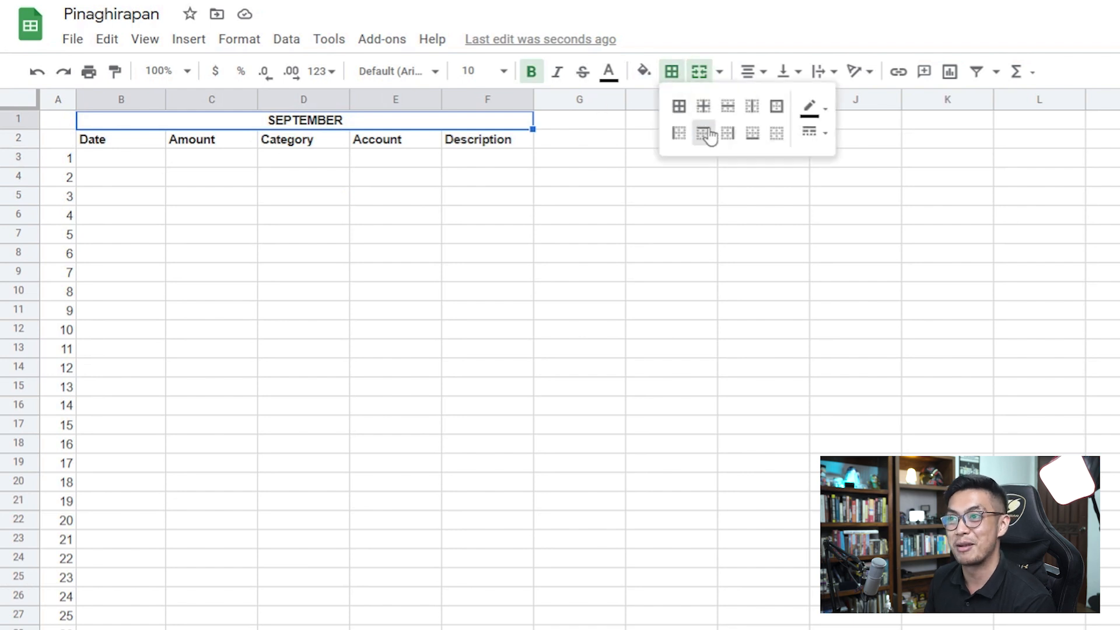
{"action": "left_click", "coordinate": [749, 132]}
{"action": "left_click", "coordinate": [274, 239]}
{"action": "left_click", "coordinate": [303, 162]}
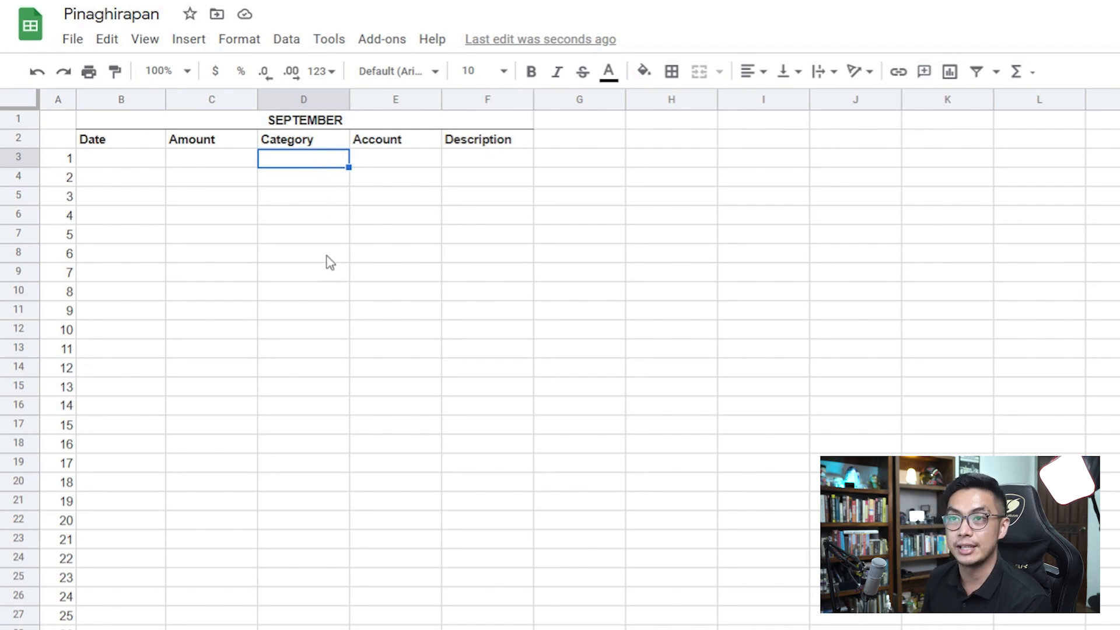
Step: Review the category names in column C of the Dashboard sheet as the source for the transaction categories
{"action": "left_click", "coordinate": [321, 178]}
{"action": "left_click", "coordinate": [308, 159]}
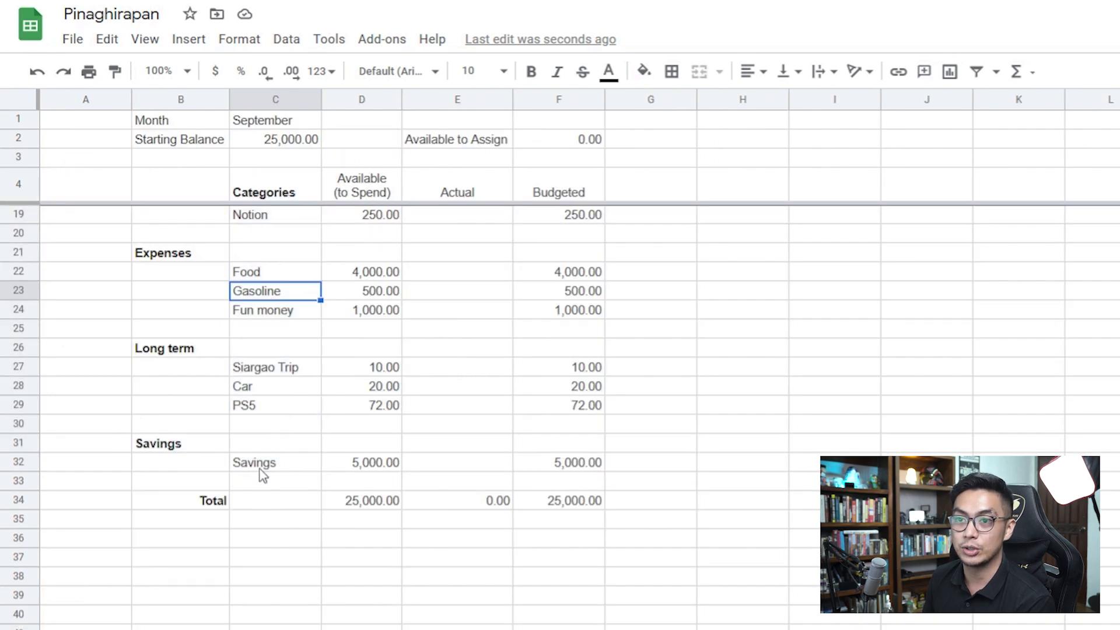
{"action": "left_click_drag", "start_coordinate": [265, 470], "coordinate": [282, 219]}
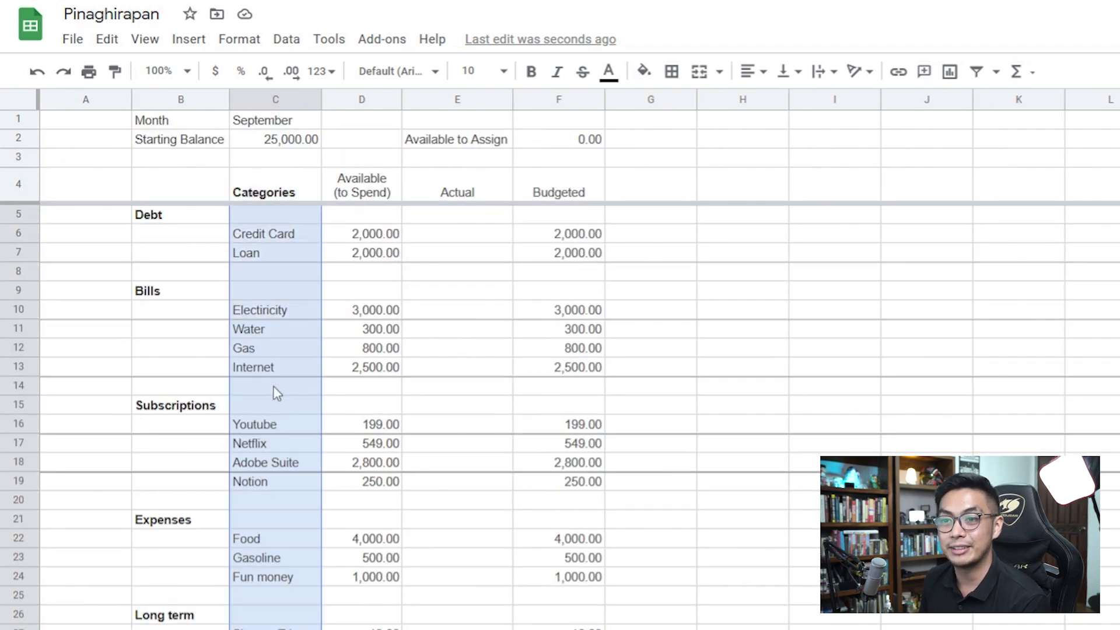
{"action": "scroll", "coordinate": [273, 386], "scroll_direction": "down", "scroll_amount": 2}
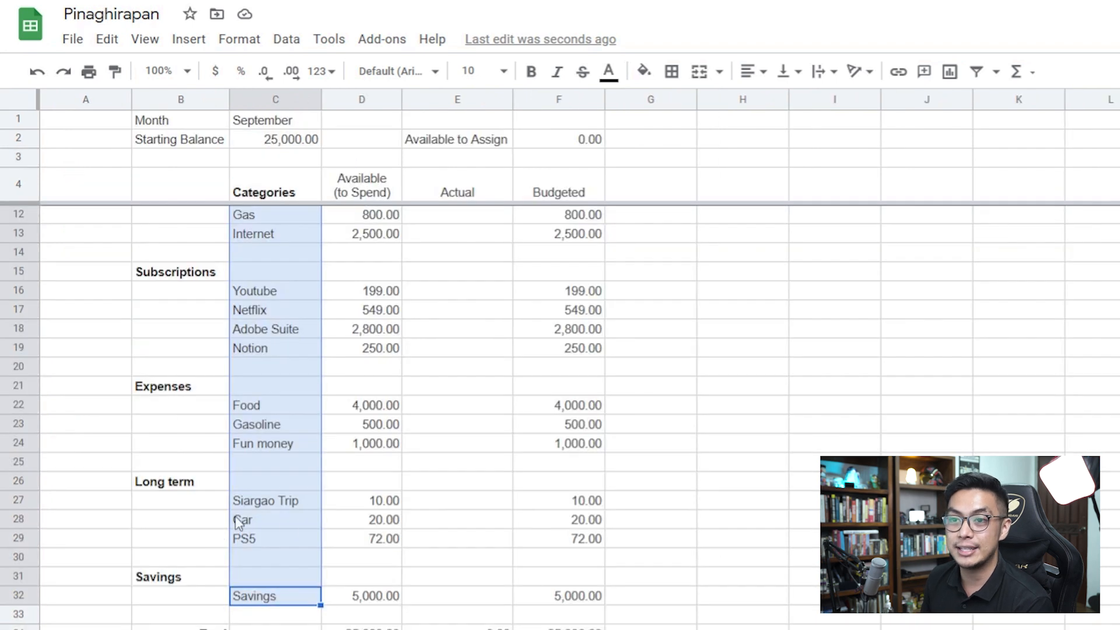
{"action": "left_click", "coordinate": [280, 486]}
{"action": "left_click", "coordinate": [266, 537]}
{"action": "left_click", "coordinate": [254, 560]}
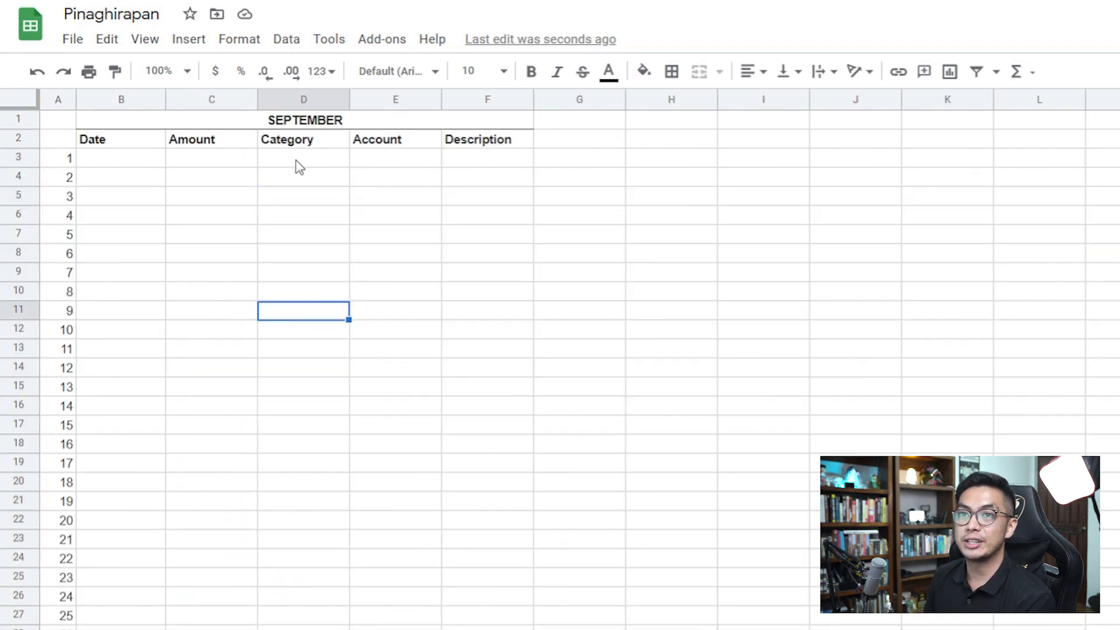
Step: Open data validation for the Category cell D3 of Transactions and switch to the Dashboard sheet
{"action": "left_click", "coordinate": [299, 168]}
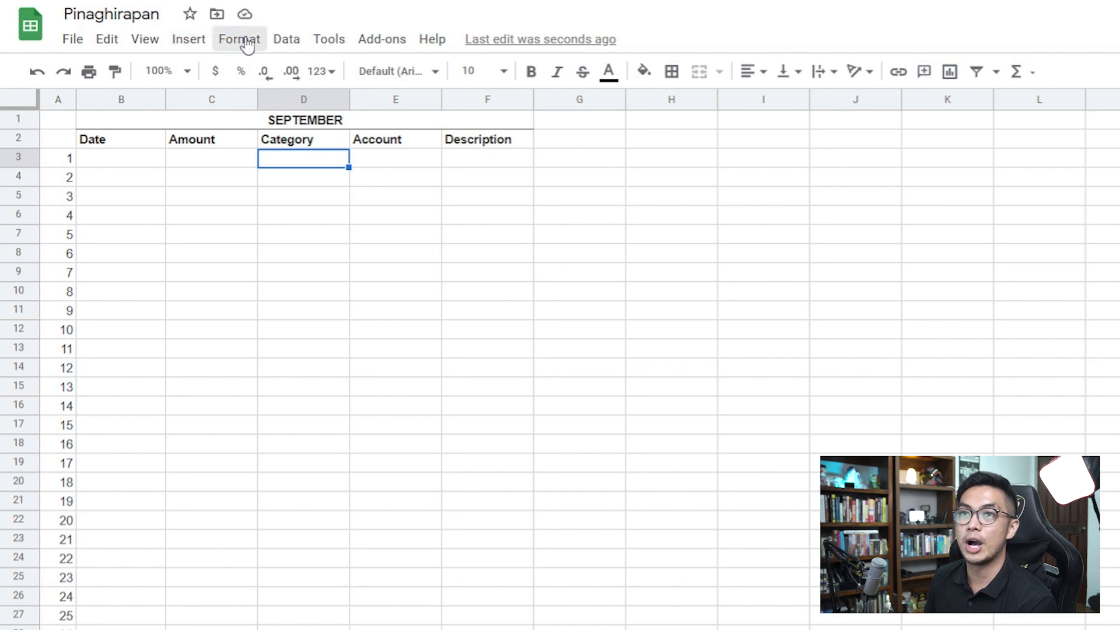
{"action": "left_click", "coordinate": [200, 47]}
{"action": "mouse_move", "coordinate": [303, 47]}
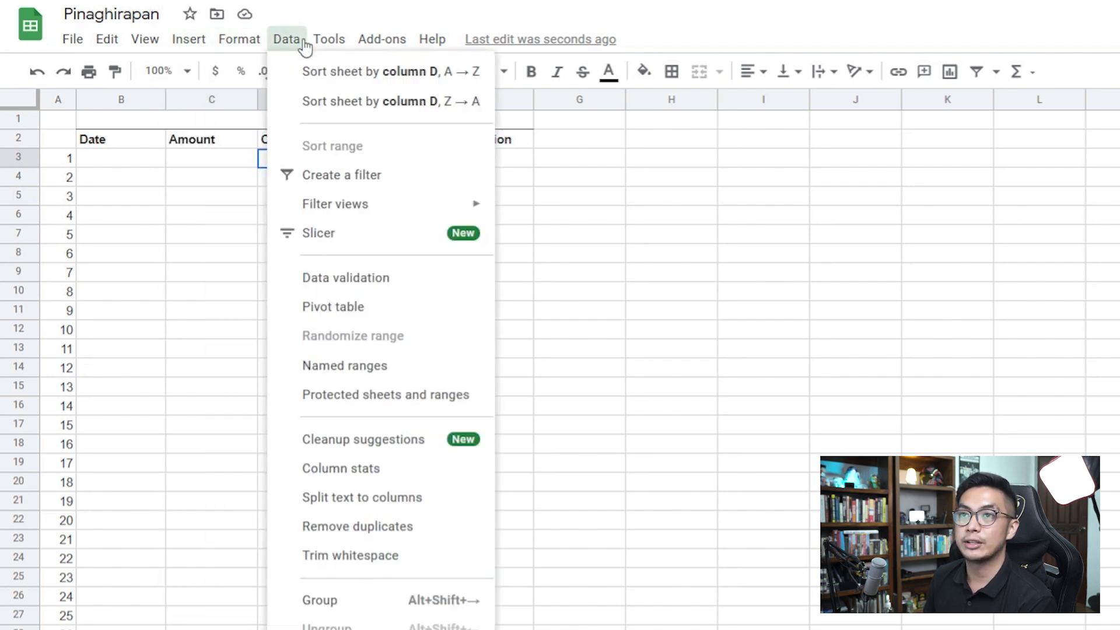
{"action": "left_click", "coordinate": [311, 278]}
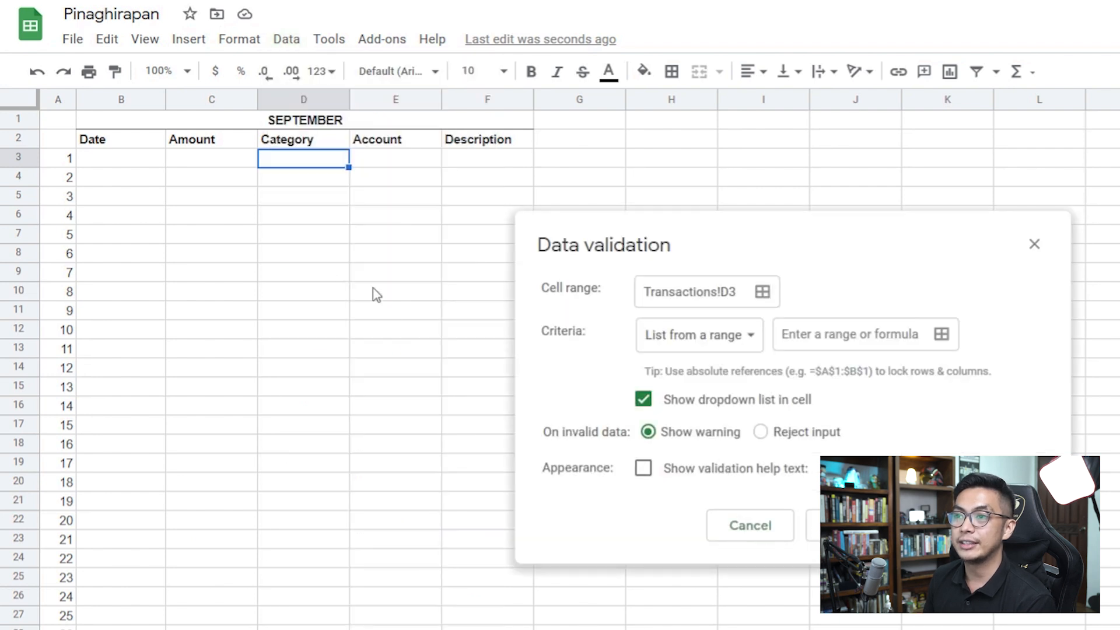
{"action": "key", "text": "ctrl+shift+Page_Up"}
{"action": "scroll", "coordinate": [257, 415], "scroll_direction": "up", "scroll_amount": 3}
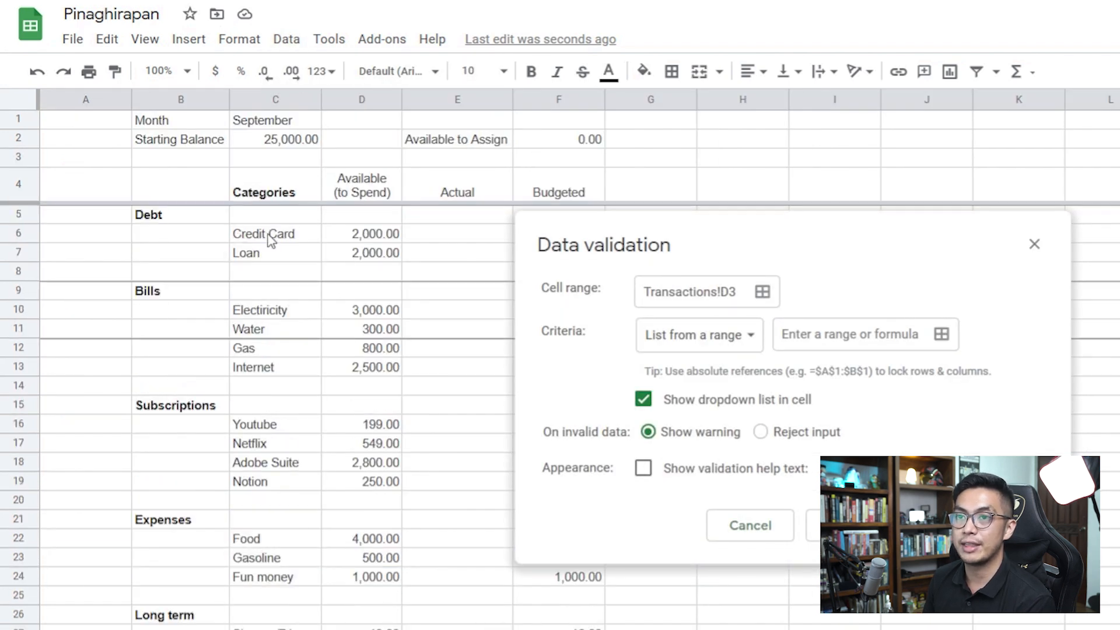
{"action": "left_click_drag", "start_coordinate": [267, 222], "coordinate": [290, 444]}
{"action": "right_click", "coordinate": [290, 443]}
{"action": "key", "text": "Escape"}
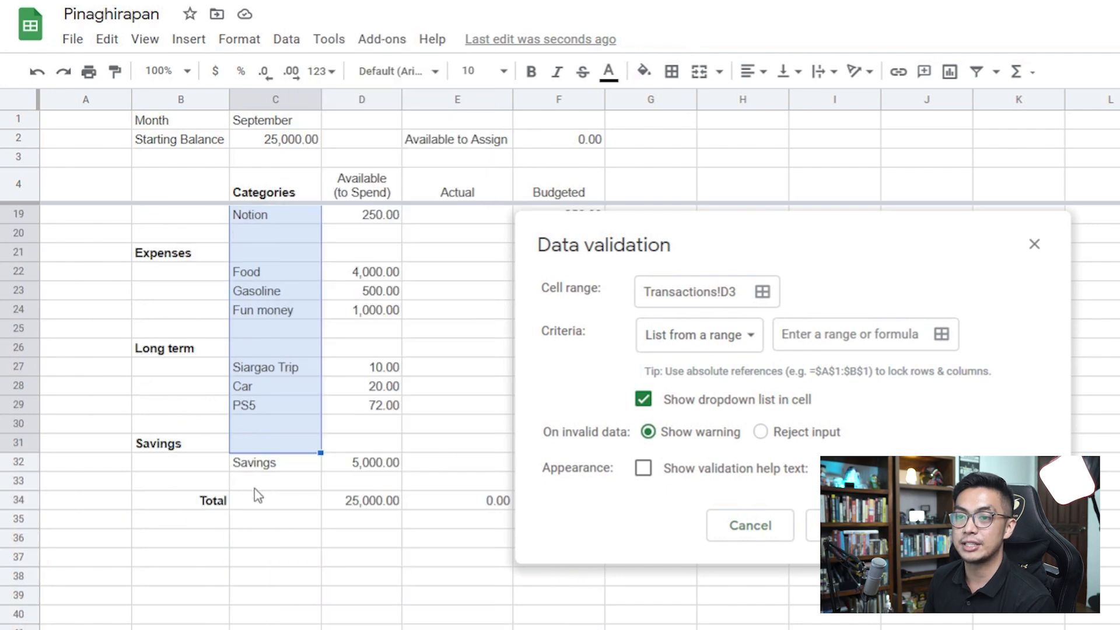
{"action": "left_click", "coordinate": [264, 487], "text": "shift"}
{"action": "scroll", "coordinate": [271, 611], "scroll_direction": "right", "scroll_amount": 2}
{"action": "scroll", "coordinate": [273, 588], "scroll_direction": "up", "scroll_amount": 5}
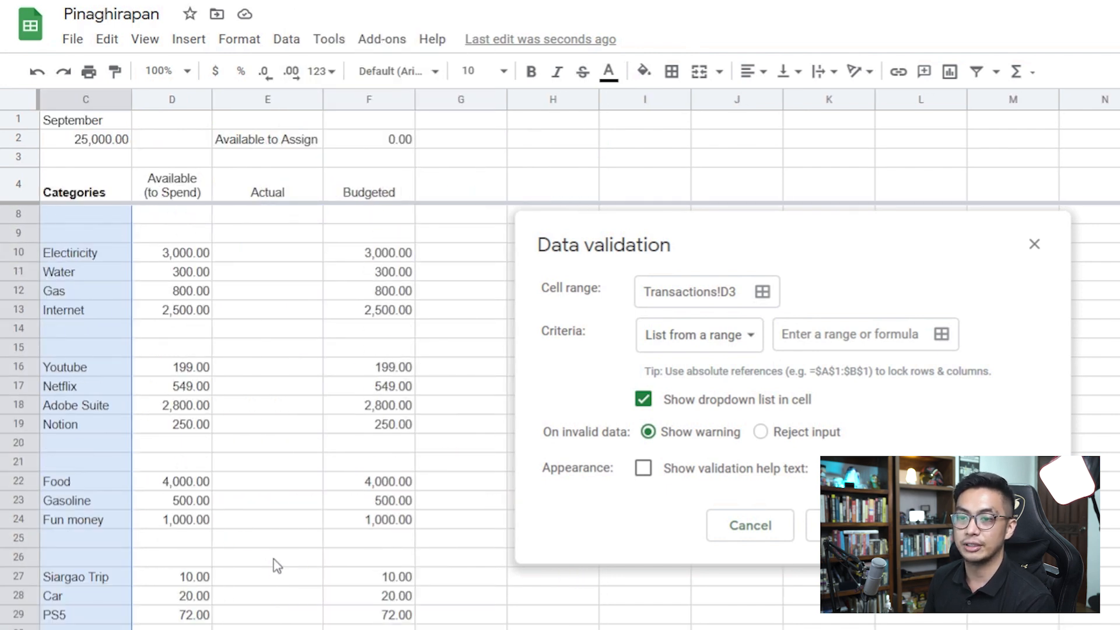
{"action": "scroll", "coordinate": [267, 532], "scroll_direction": "left", "scroll_amount": 2}
{"action": "scroll", "coordinate": [267, 532], "scroll_direction": "down", "scroll_amount": 7}
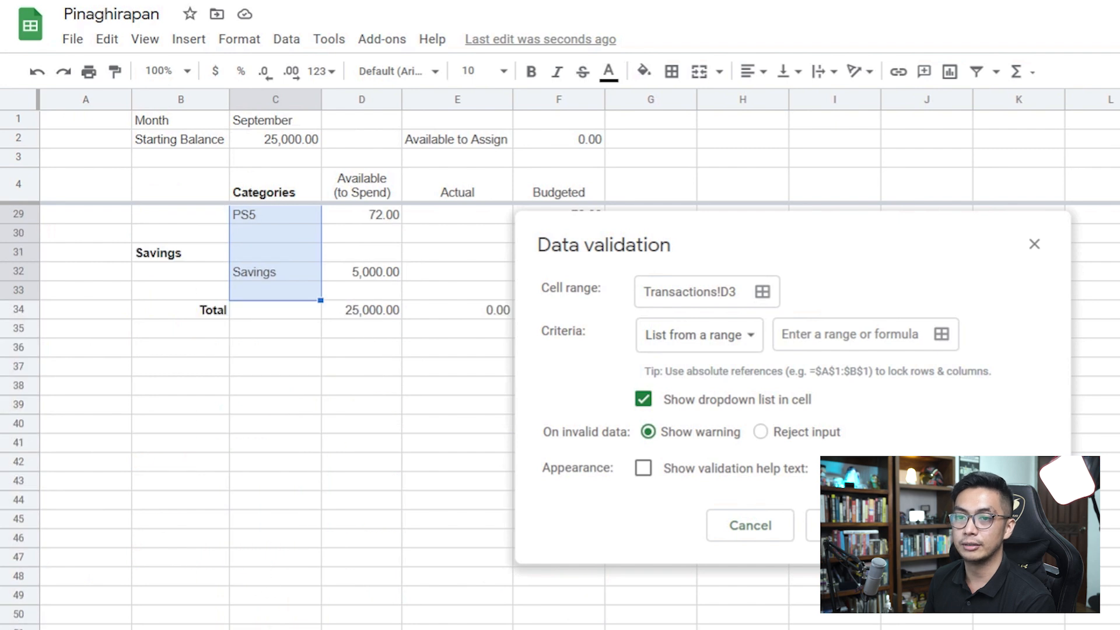
{"action": "left_click", "coordinate": [277, 627], "text": "shift"}
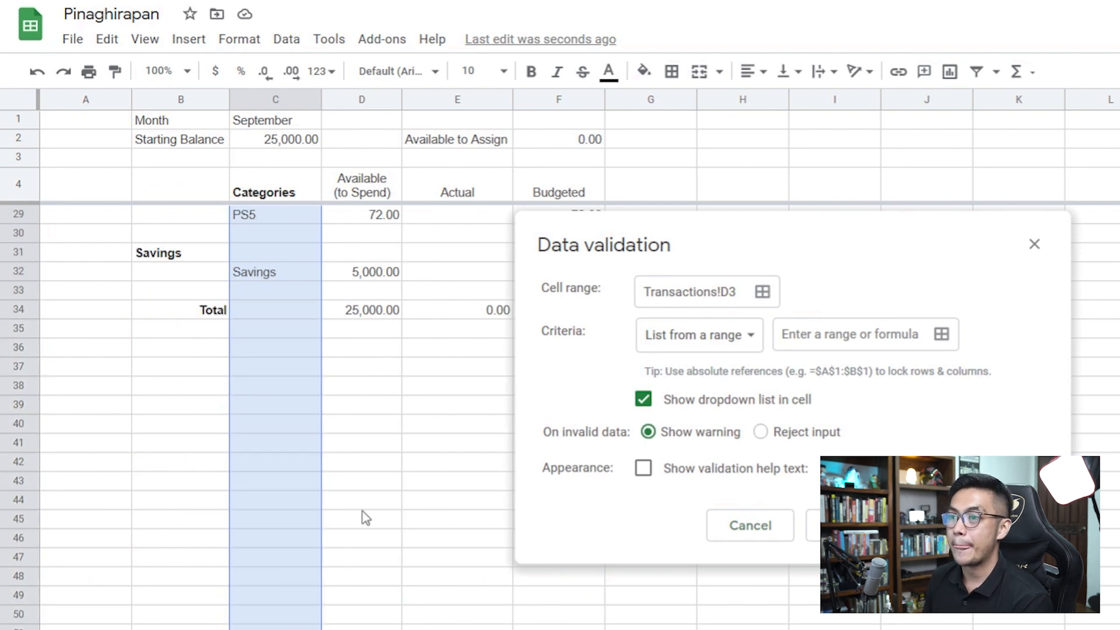
{"action": "scroll", "coordinate": [331, 432], "scroll_direction": "up", "scroll_amount": 2}
{"action": "scroll", "coordinate": [281, 513], "scroll_direction": "down", "scroll_amount": 2}
{"action": "scroll", "coordinate": [279, 464], "scroll_direction": "up", "scroll_amount": 7}
{"action": "scroll", "coordinate": [513, 327], "scroll_direction": "up", "scroll_amount": 1}
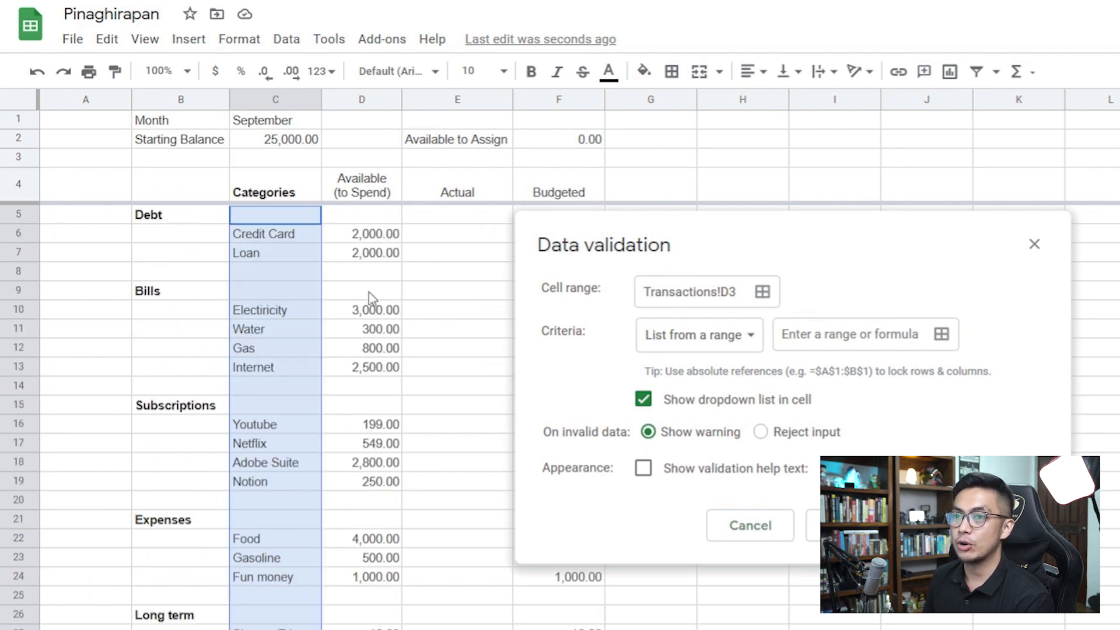
Step: Set the list range of D3's validation to Dashboard!C5:C65 and save the rule
{"action": "left_click", "coordinate": [852, 334]}
{"action": "mouse_move", "coordinate": [276, 215]}
{"action": "left_mouse_down"}
{"action": "mouse_move", "coordinate": [272, 317]}
{"action": "mouse_move", "coordinate": [280, 224]}
{"action": "left_mouse_up"}
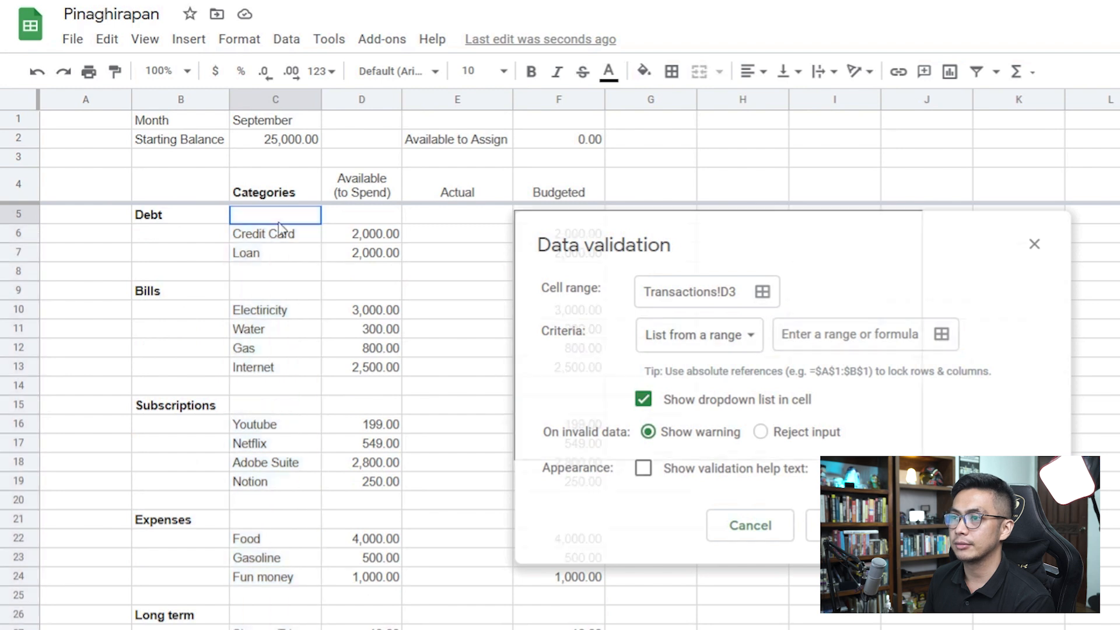
{"action": "left_click_drag", "start_coordinate": [279, 76], "coordinate": [267, 481]}
{"action": "scroll", "coordinate": [260, 490], "scroll_direction": "down", "scroll_amount": 3}
{"action": "scroll", "coordinate": [268, 484], "scroll_direction": "down", "scroll_amount": 5}
{"action": "scroll", "coordinate": [304, 397], "scroll_direction": "up", "scroll_amount": 4}
{"action": "scroll", "coordinate": [315, 376], "scroll_direction": "up", "scroll_amount": 5}
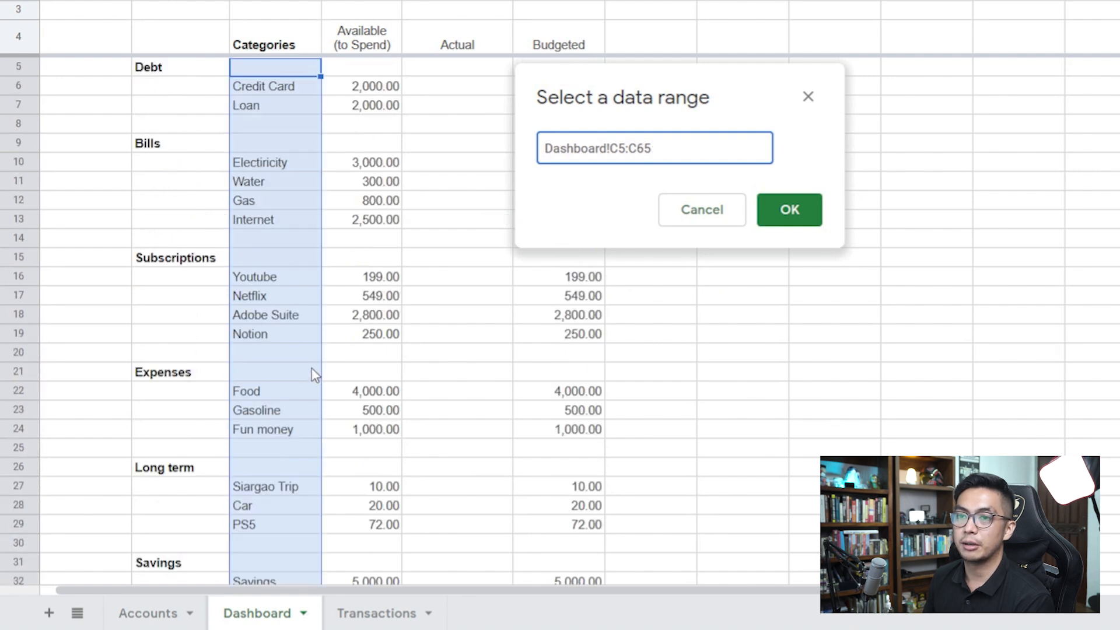
{"action": "left_click", "coordinate": [785, 214]}
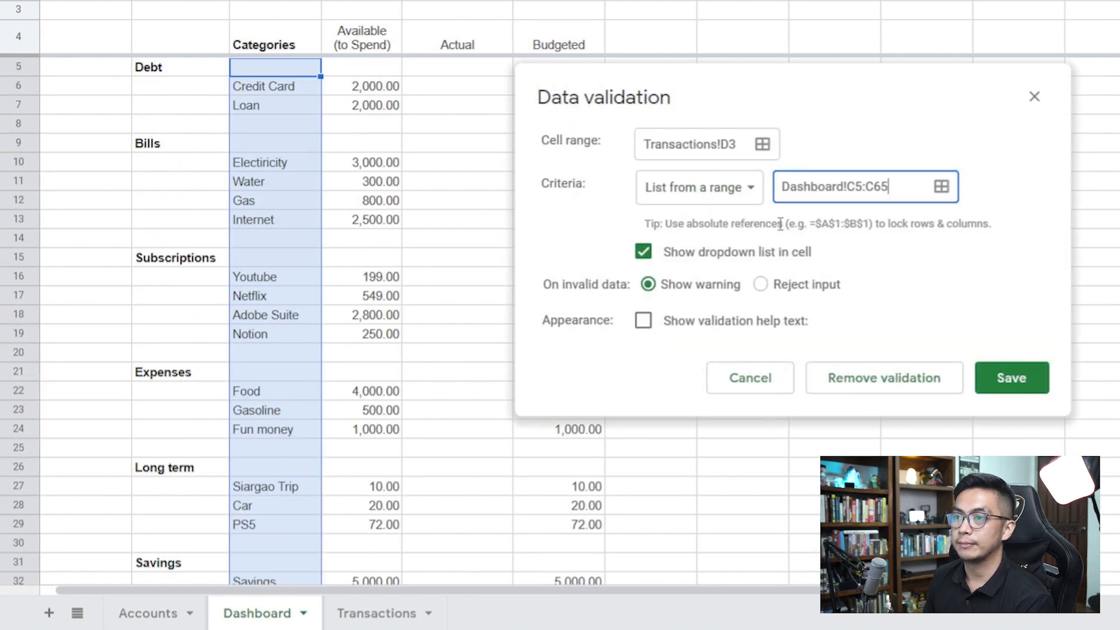
{"action": "left_click", "coordinate": [1007, 380]}
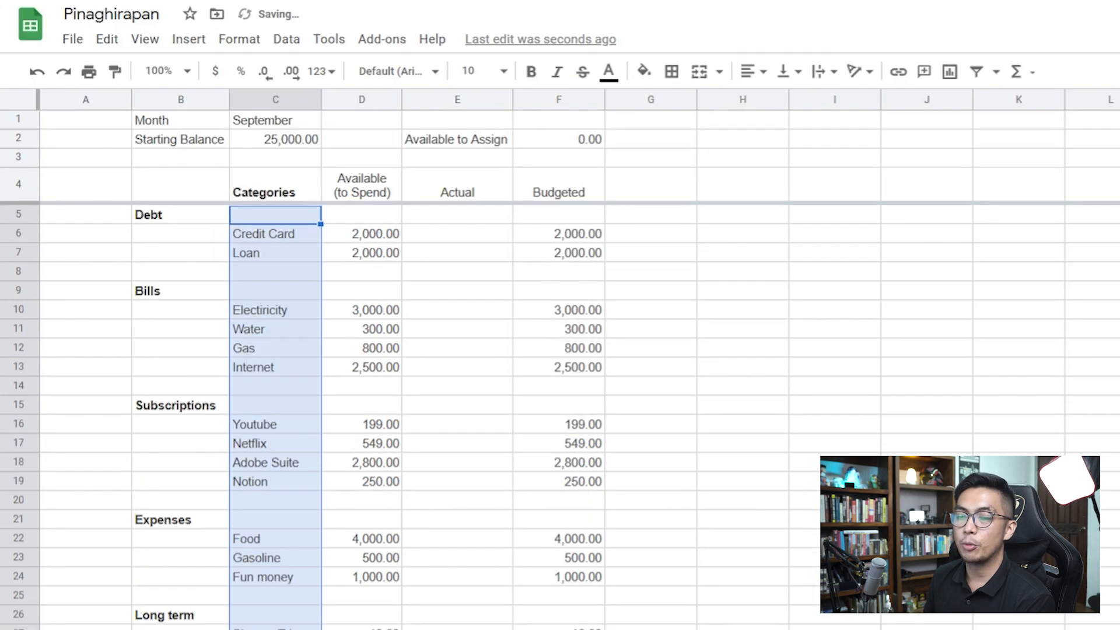
Step: Copy the category dropdown from D3 of Transactions down through D102 and check its options
{"action": "key", "text": "ctrl+shift+Page_Down"}
{"action": "left_click", "coordinate": [341, 158]}
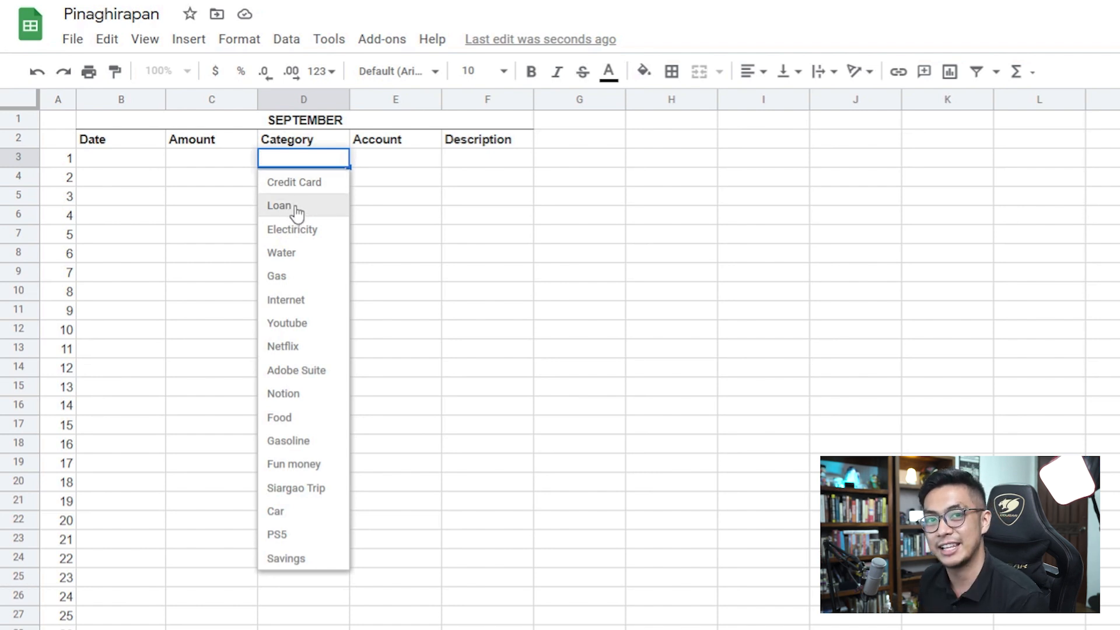
{"action": "left_click", "coordinate": [304, 162]}
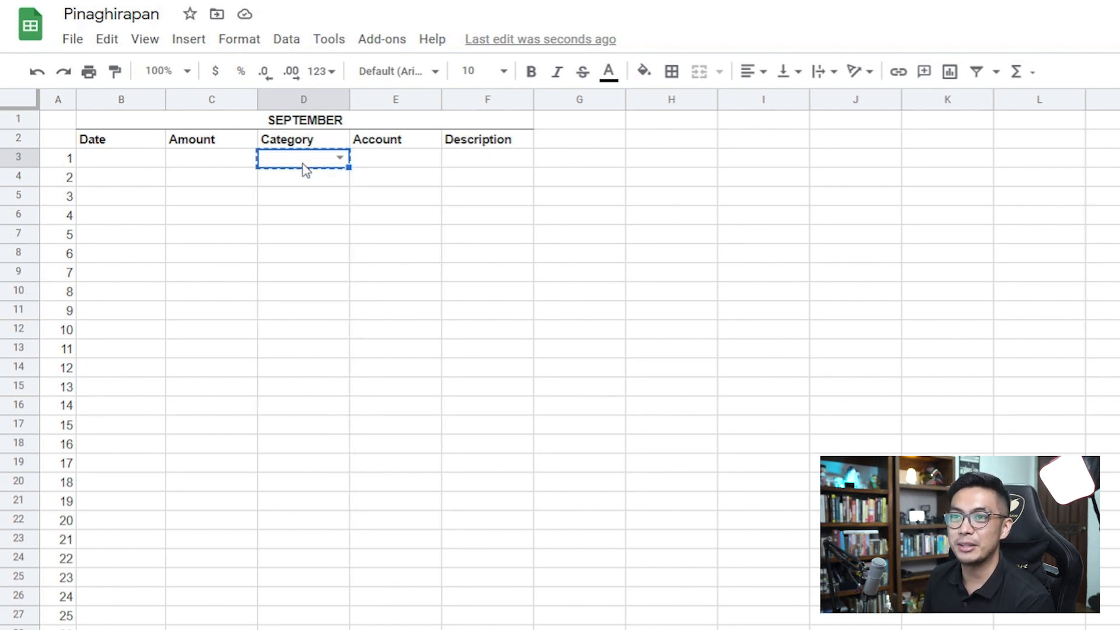
{"action": "left_click_drag", "start_coordinate": [302, 182], "coordinate": [290, 322]}
{"action": "key", "text": "ctrl+v"}
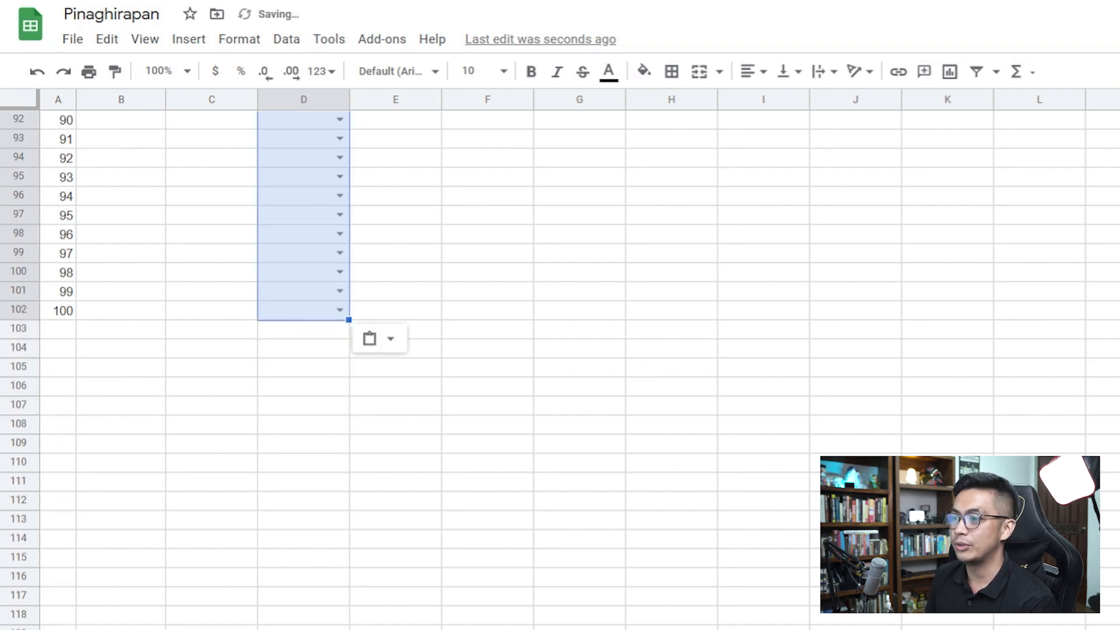
{"action": "scroll", "coordinate": [888, 402], "scroll_direction": "up", "scroll_amount": 19}
{"action": "left_click", "coordinate": [340, 159]}
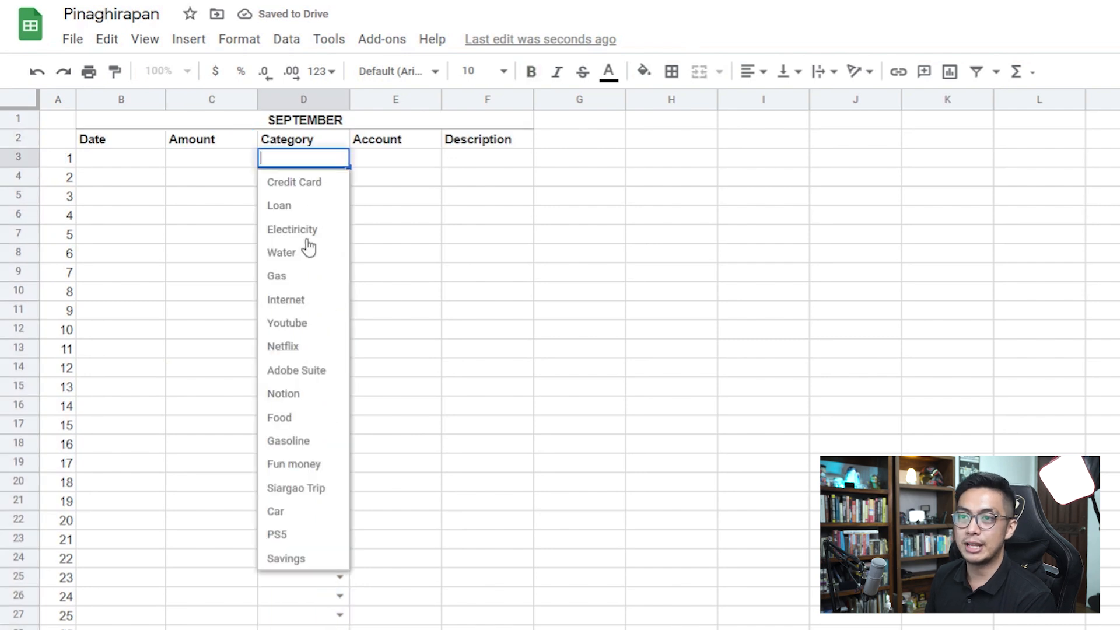
{"action": "left_click", "coordinate": [408, 163]}
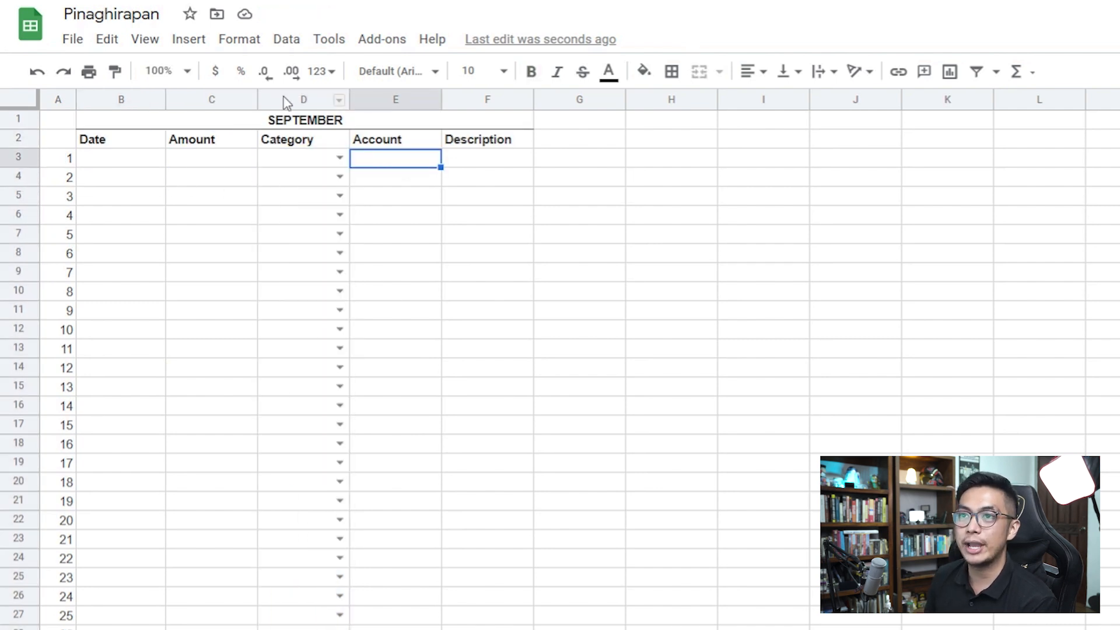
Step: Add a list-from-range dropdown to Account cell E3 of Transactions using Accounts!D2:E2 as the source, and save the rule
{"action": "left_click", "coordinate": [292, 40]}
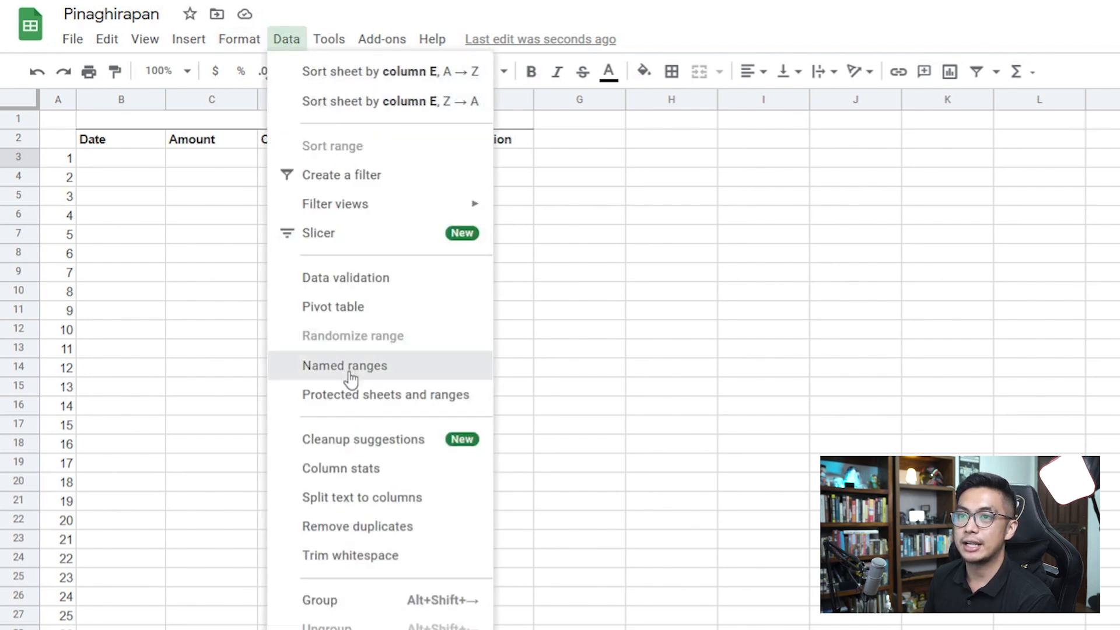
{"action": "left_click", "coordinate": [364, 290]}
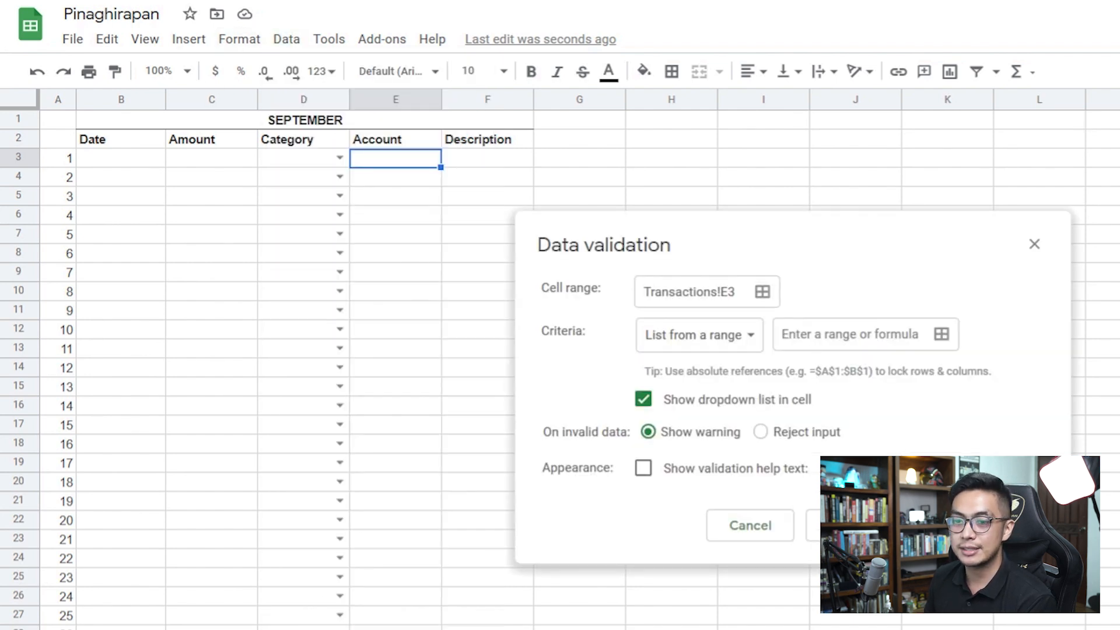
{"action": "key", "text": "ctrl+shift+Page_Up"}
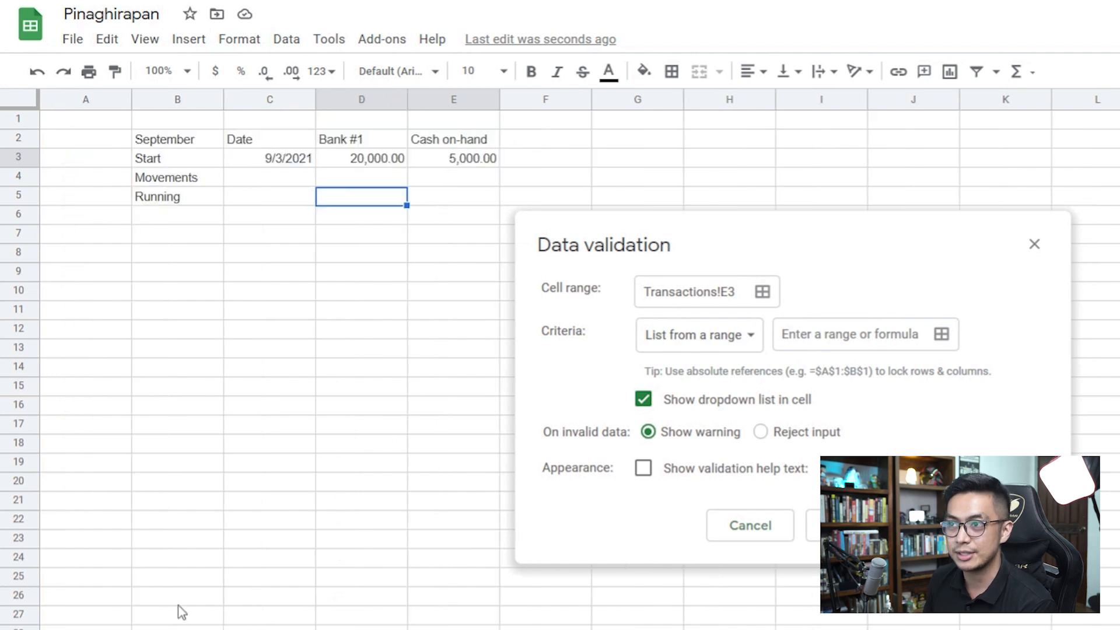
{"action": "left_click", "coordinate": [842, 344]}
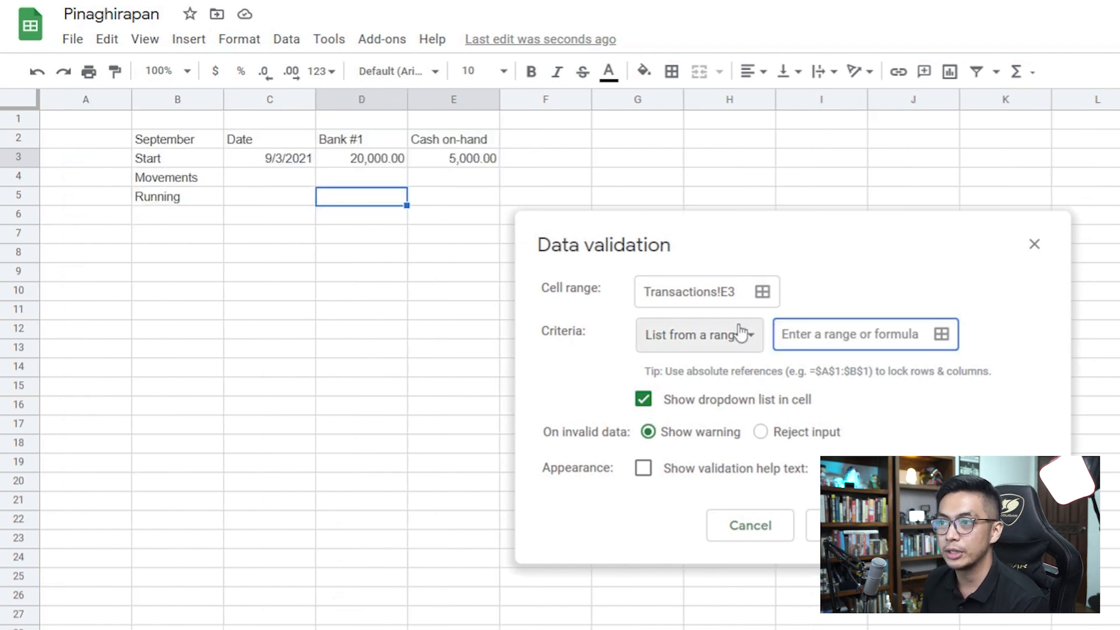
{"action": "left_click", "coordinate": [940, 337]}
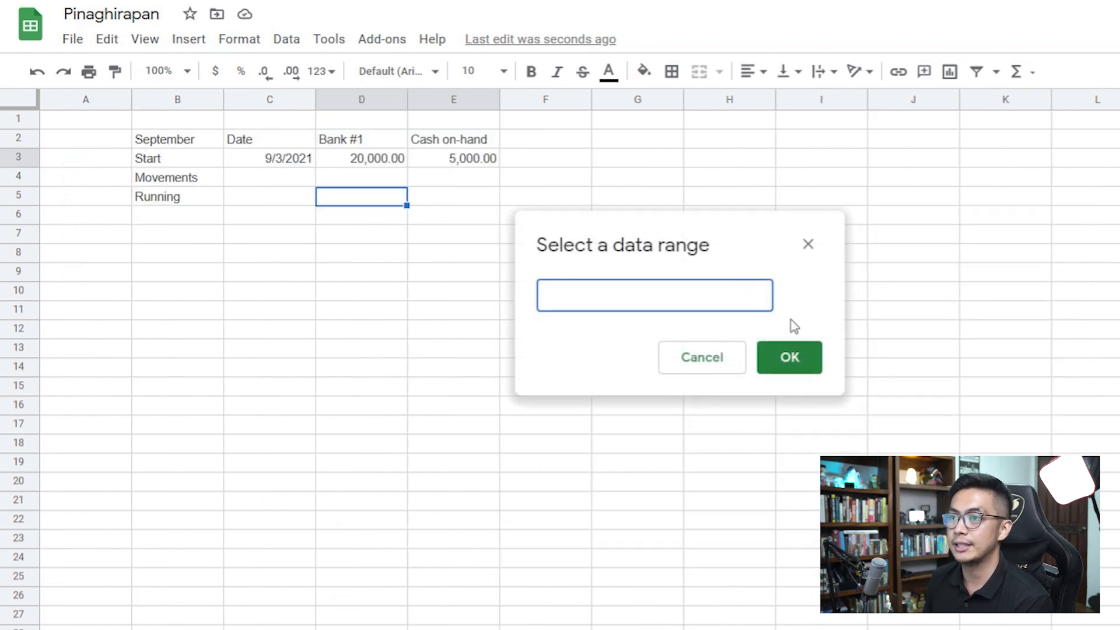
{"action": "key", "text": "Escape"}
{"action": "left_click", "coordinate": [942, 342]}
{"action": "left_click_drag", "start_coordinate": [361, 140], "coordinate": [457, 155]}
{"action": "left_click", "coordinate": [790, 357]}
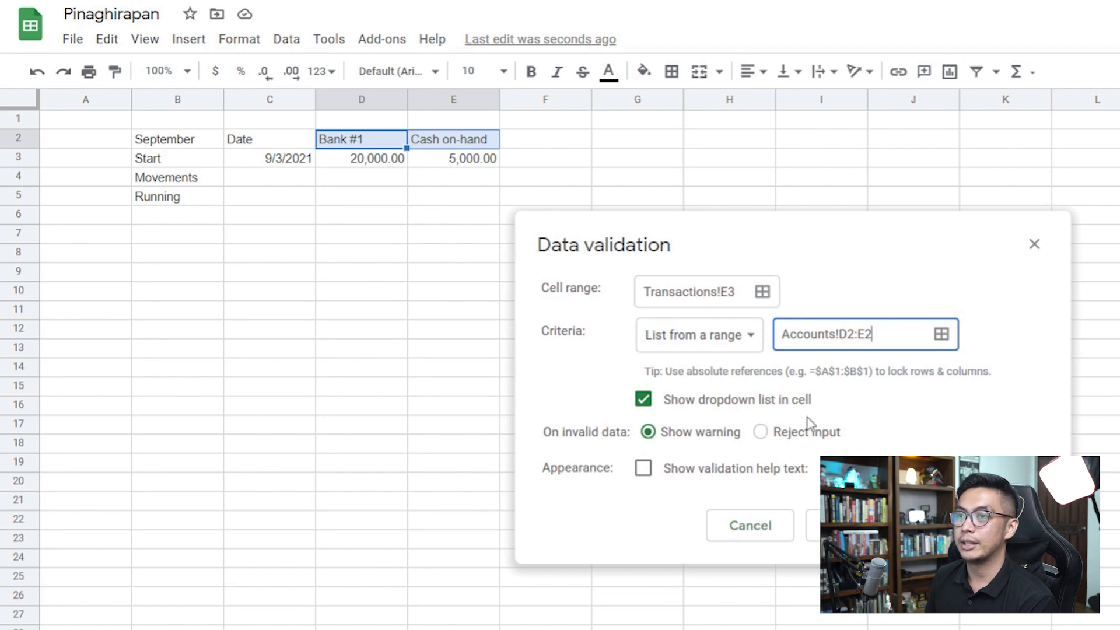
{"action": "left_click", "coordinate": [849, 525]}
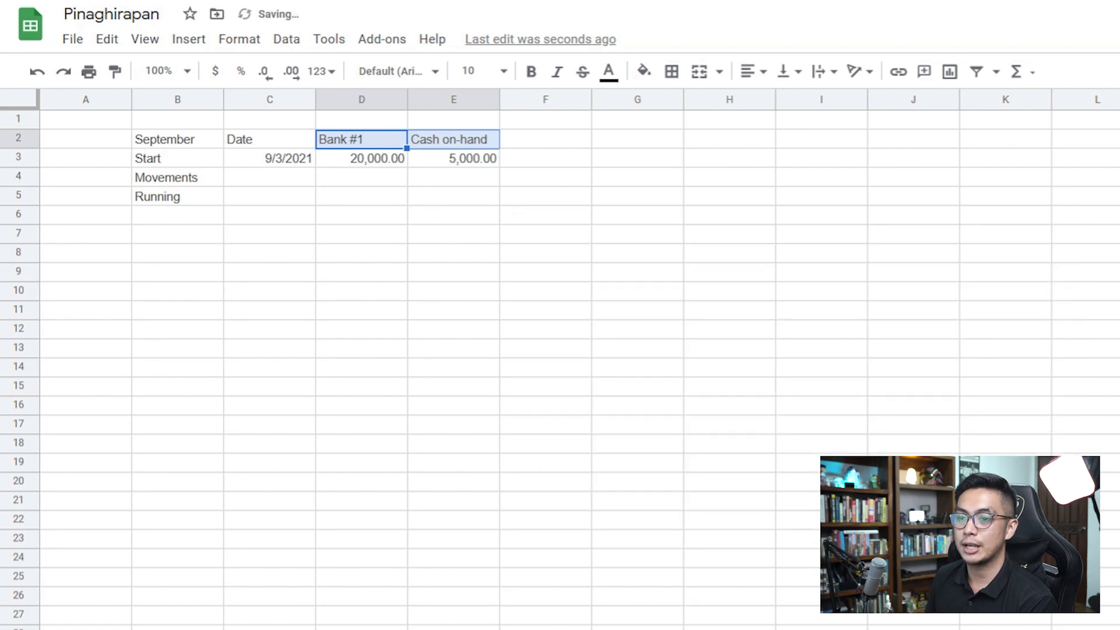
Step: Check the account options in E3 of Transactions and copy the dropdown down the numbered rows of the Account column
{"action": "left_click", "coordinate": [431, 157]}
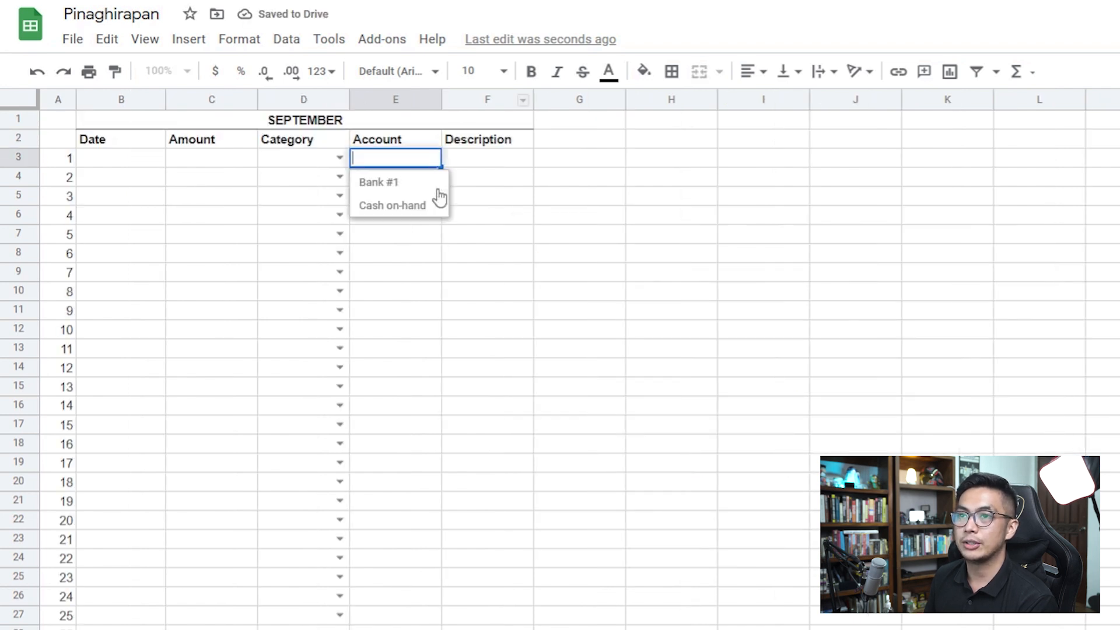
{"action": "left_click", "coordinate": [585, 200]}
{"action": "left_click", "coordinate": [401, 163]}
{"action": "left_click_drag", "start_coordinate": [404, 169], "coordinate": [413, 299]}
{"action": "key", "text": "ctrl+v"}
{"action": "key", "text": "Right"}
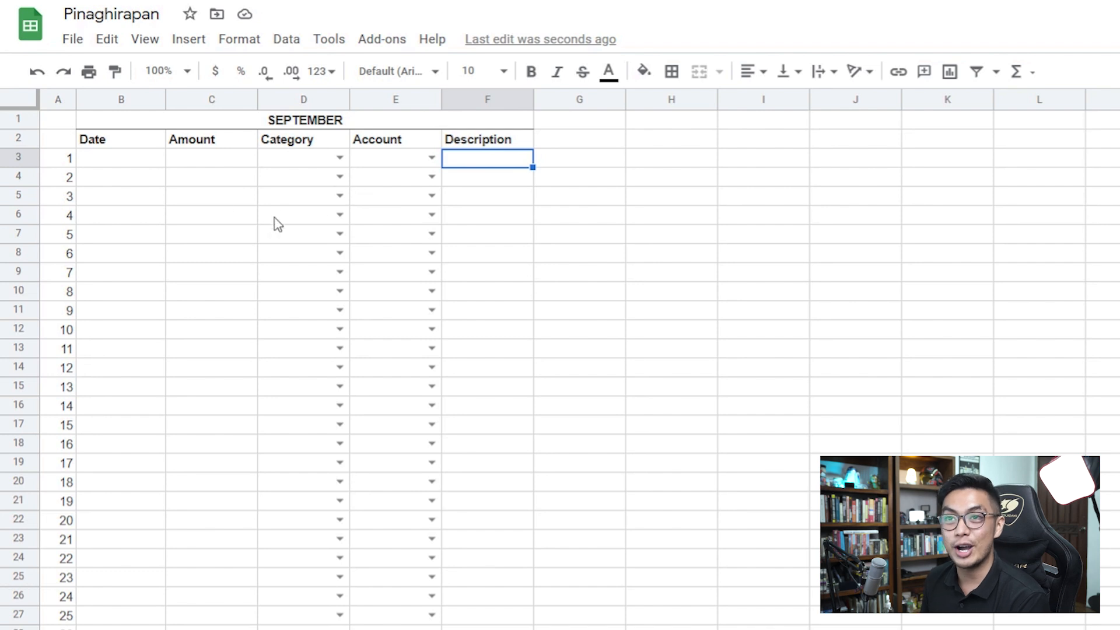
Step: Return to the Dashboard sheet and select Credit Card's Actual cell E6
{"action": "left_click_drag", "start_coordinate": [63, 120], "coordinate": [423, 3]}
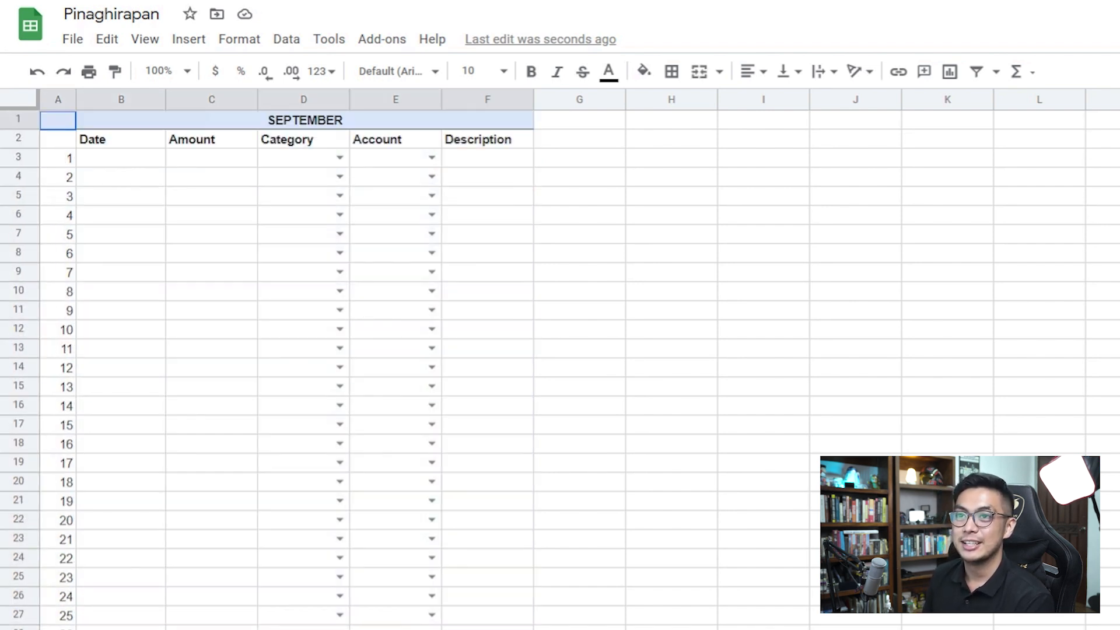
{"action": "left_click", "coordinate": [303, 444]}
{"action": "left_click", "coordinate": [213, 197]}
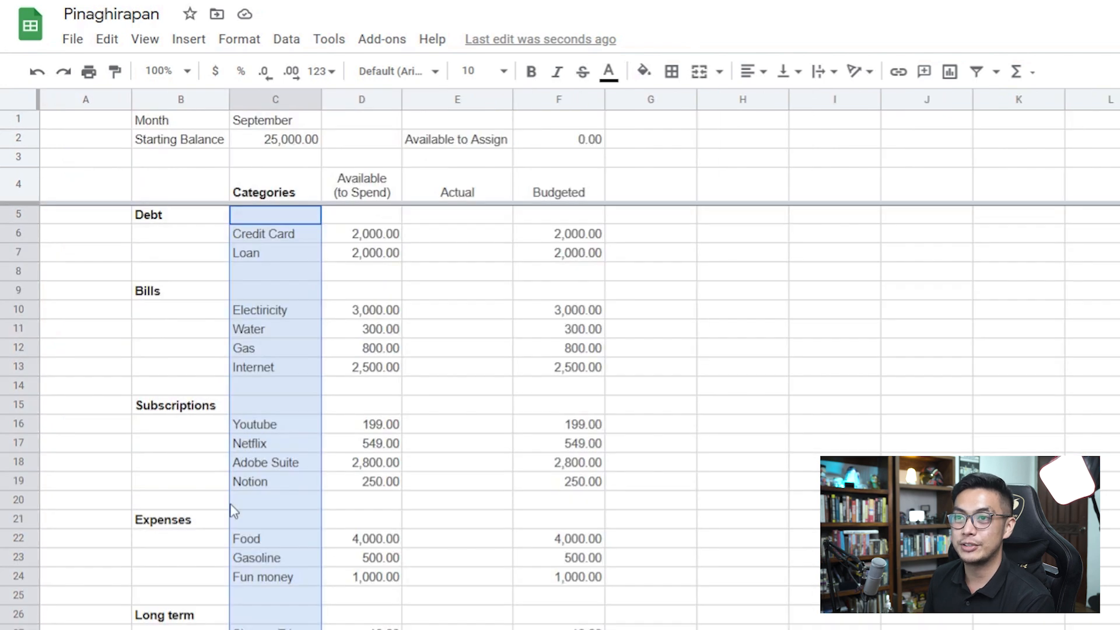
{"action": "left_click", "coordinate": [432, 234]}
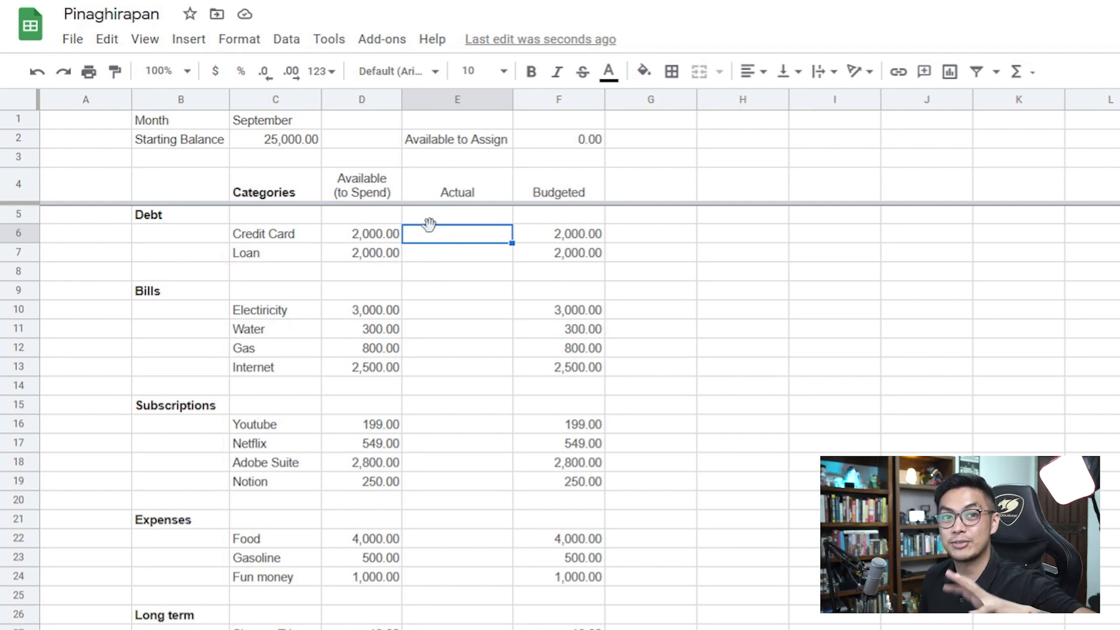
{"action": "type", "text": "=su"}
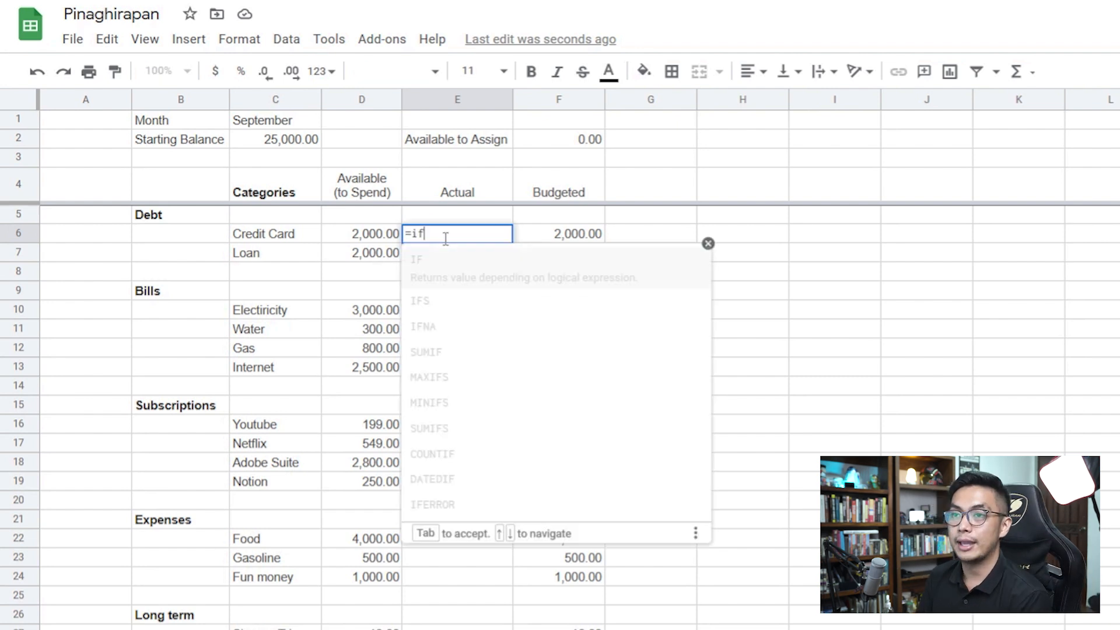
{"action": "key", "text": "BackSpace"}
{"action": "key", "text": "BackSpace"}
{"action": "key", "text": "BackSpace"}
Step: Begin an IF formula in Dashboard E6 that leaves the cell empty when the category is blank: =if(isblank(C6), "",
{"action": "type", "text": "=if"}
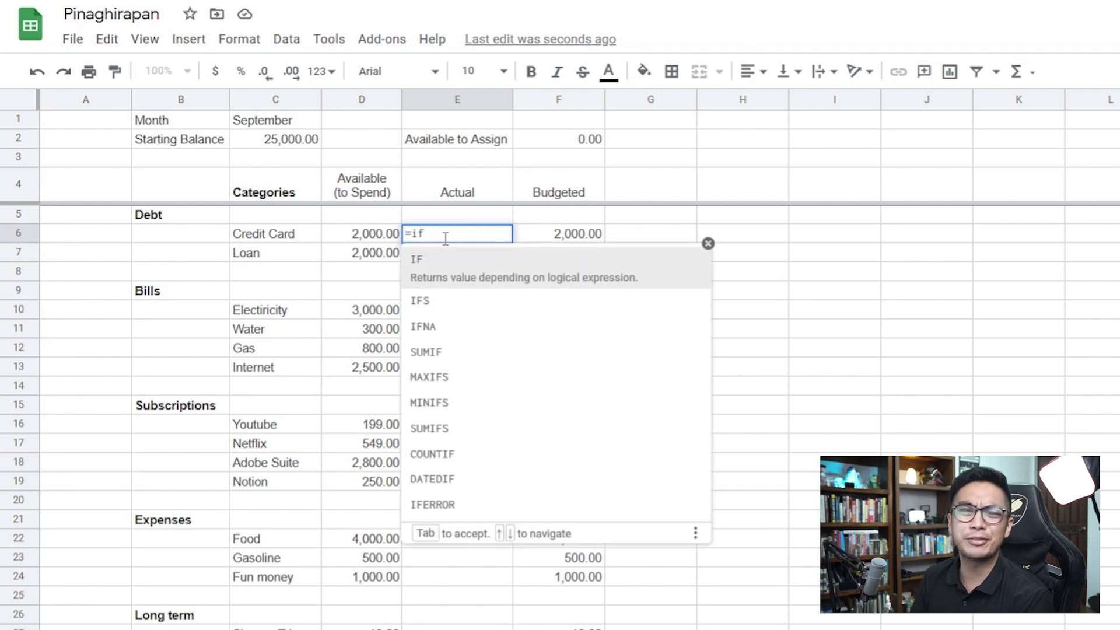
{"action": "type", "text": "("}
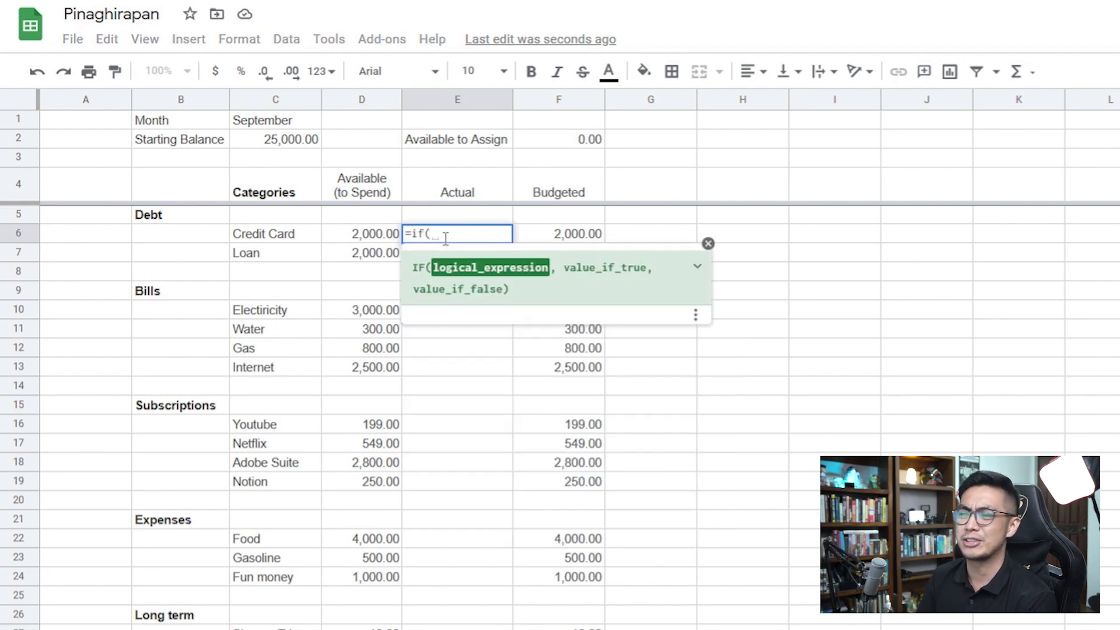
{"action": "type", "text": "isb"}
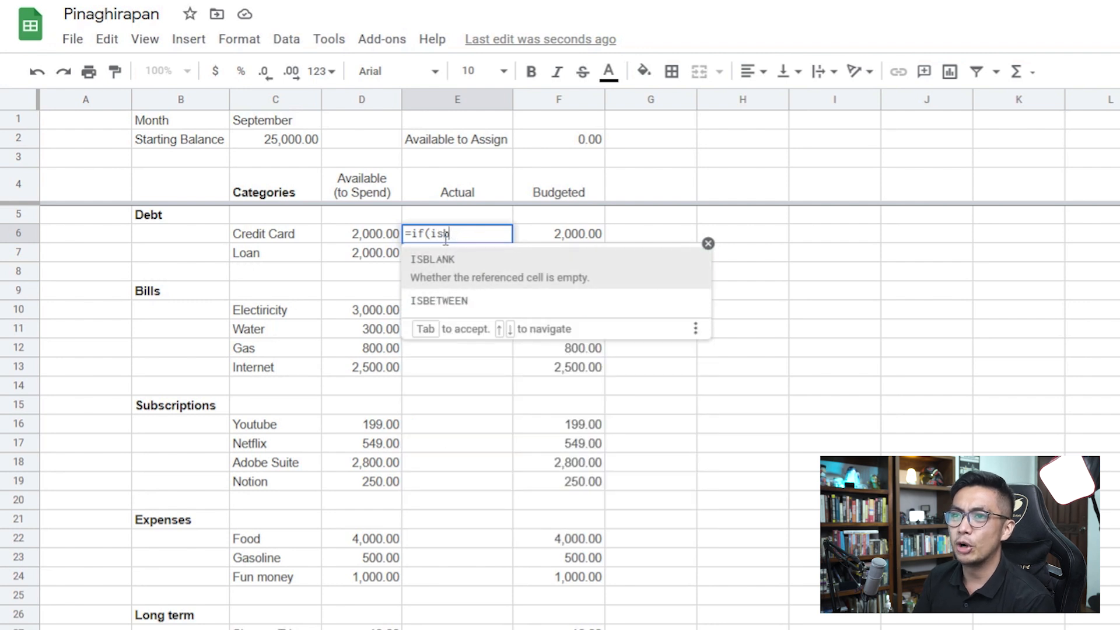
{"action": "type", "text": "lank("}
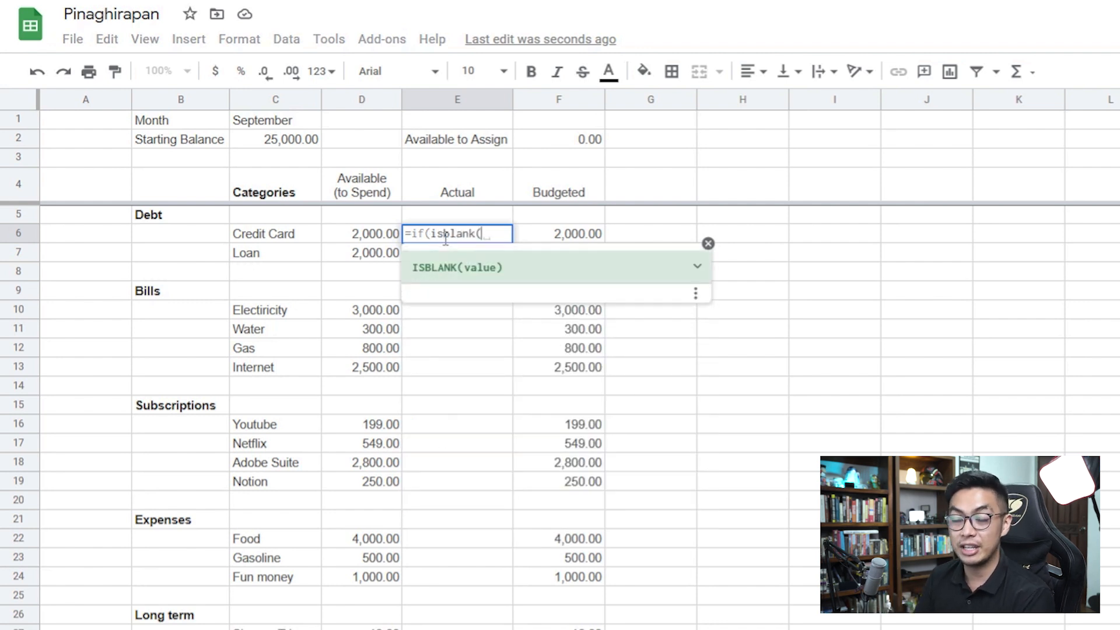
{"action": "left_click", "coordinate": [274, 234]}
{"action": "type", "text": "), \"\""}
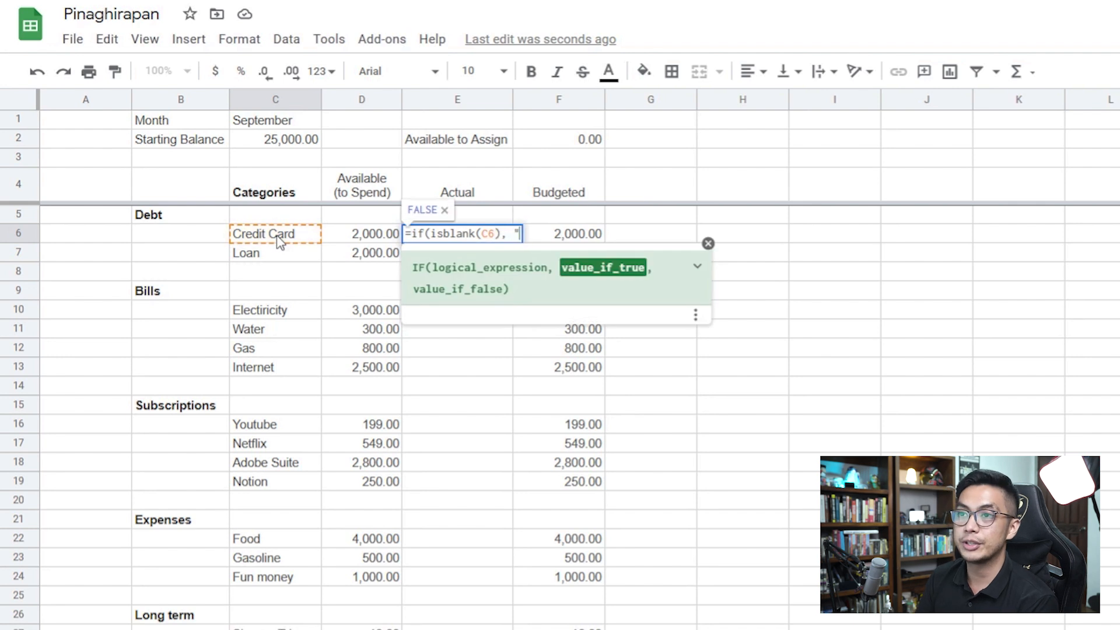
{"action": "type", "text": ", "}
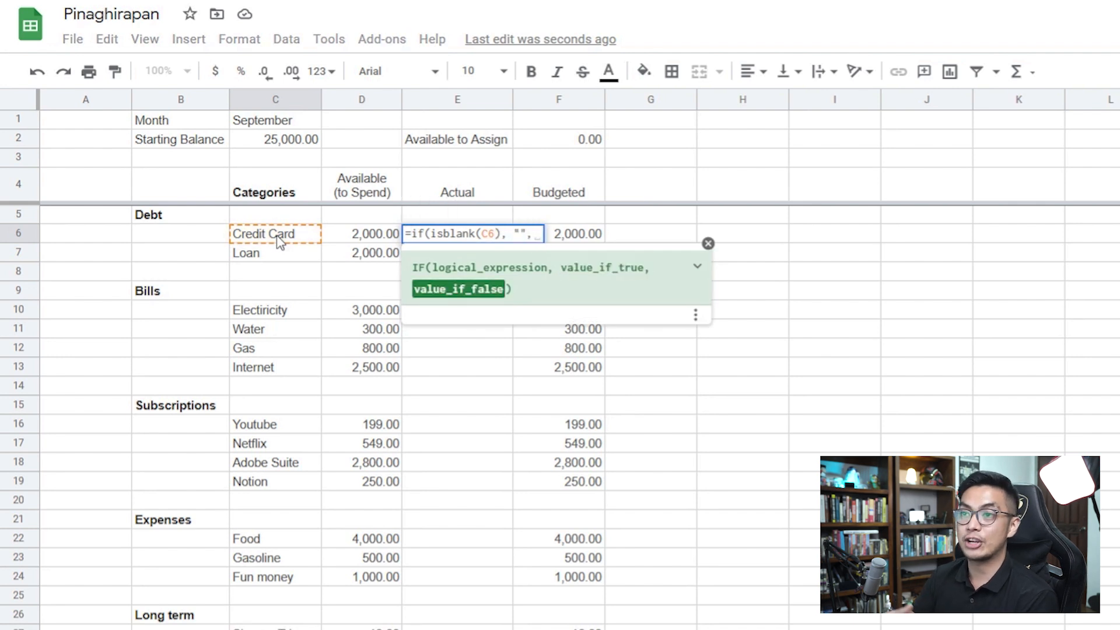
Step: Complete E6's formula with sumif(Transactions!D:D,C6,Transactions!C:C)) to total the transaction amounts matching the category
{"action": "type", "text": "sumif("}
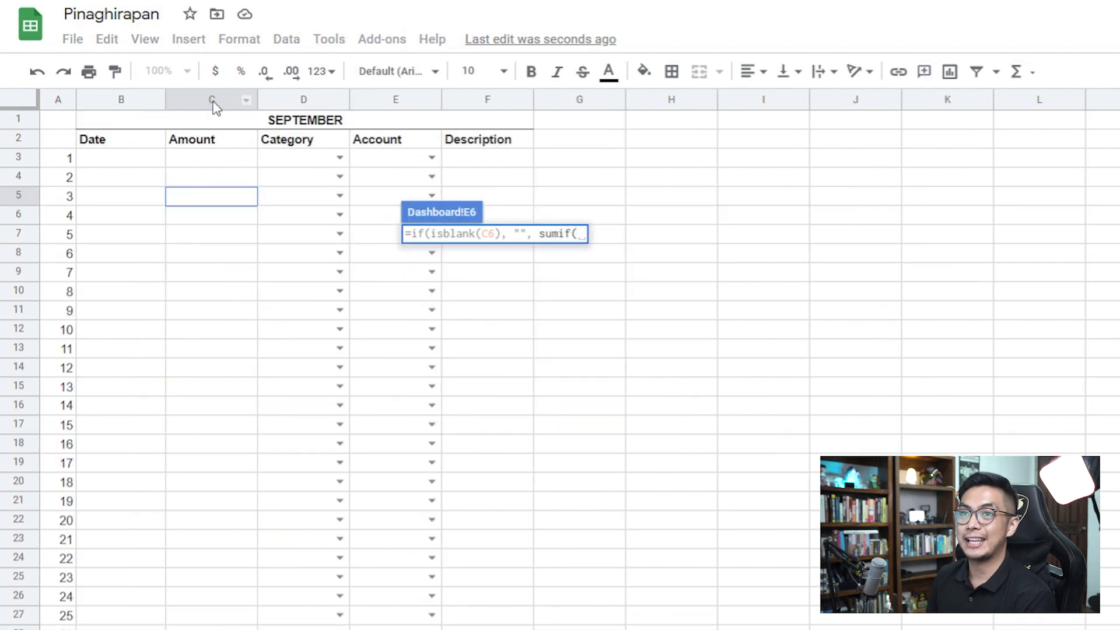
{"action": "left_click", "coordinate": [303, 100]}
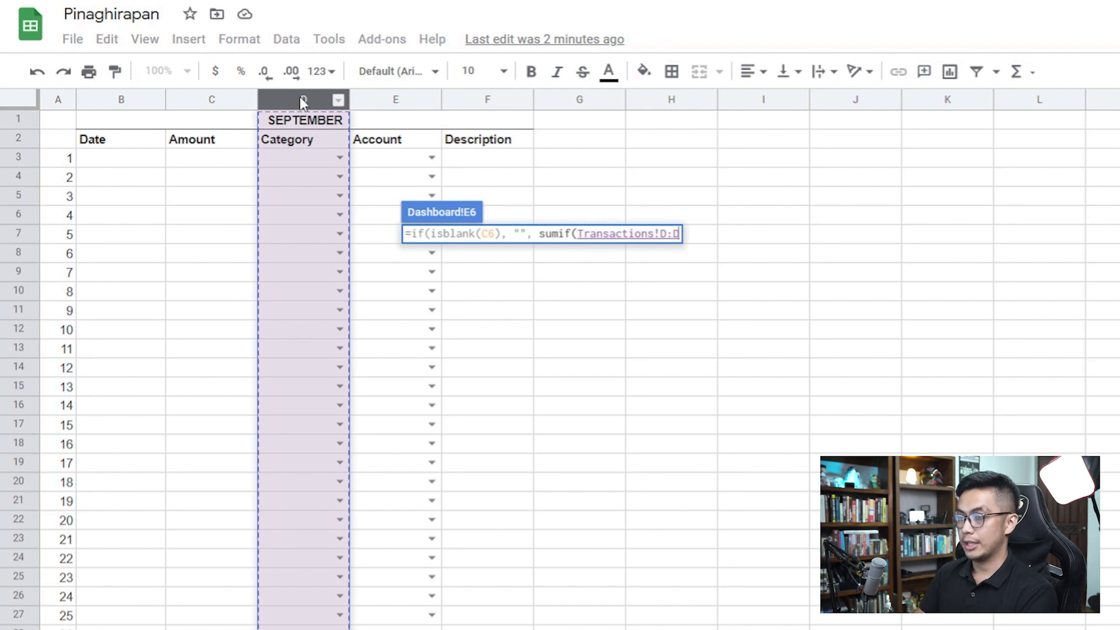
{"action": "type", "text": ","}
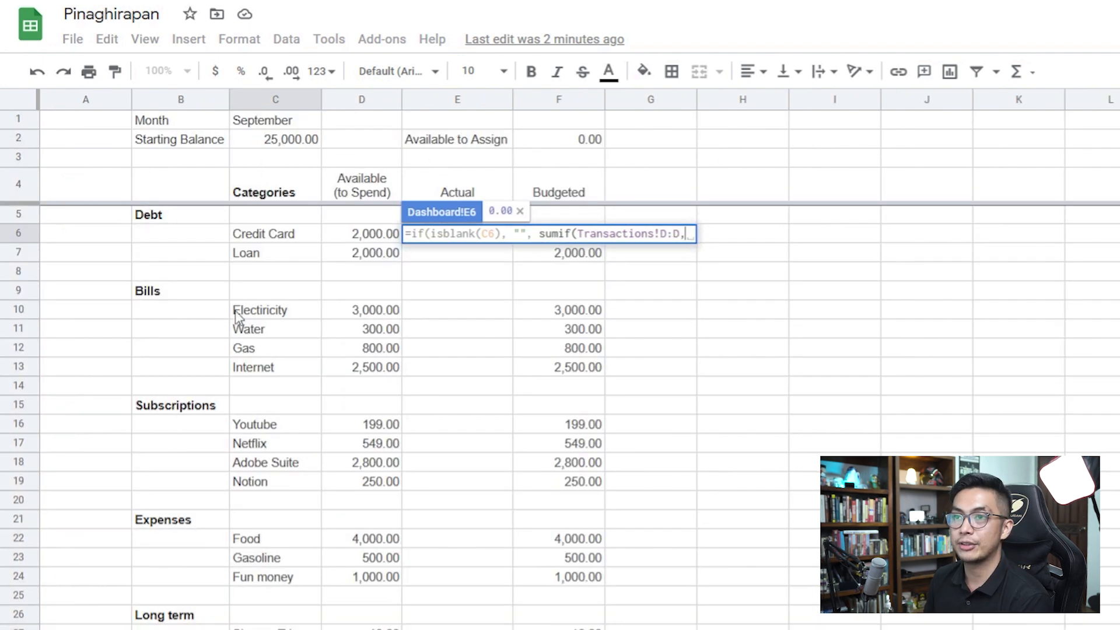
{"action": "left_click", "coordinate": [258, 236]}
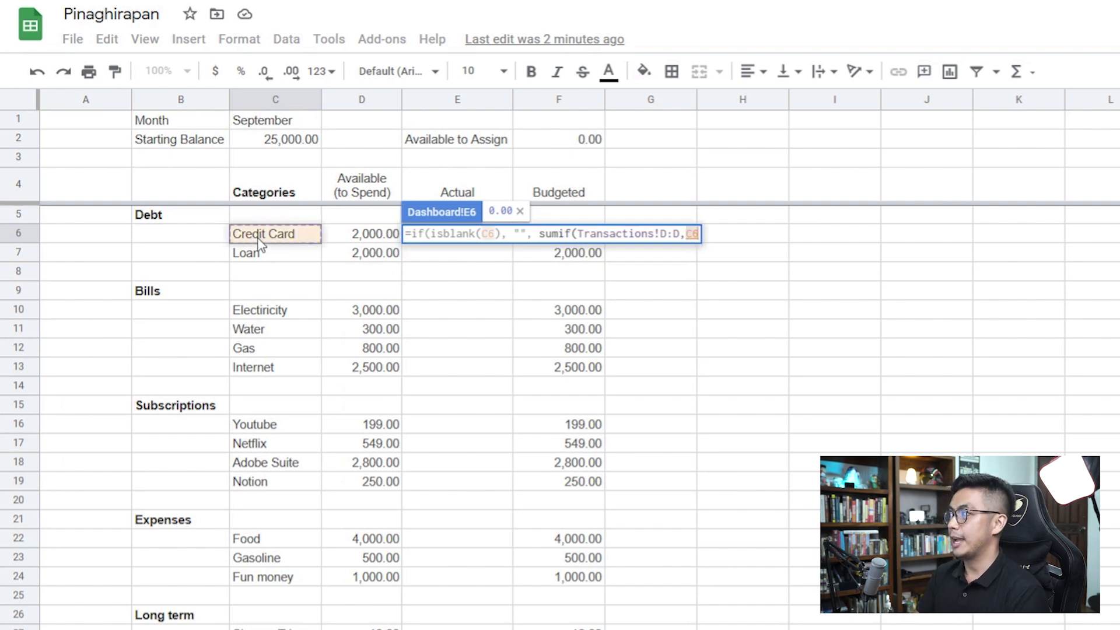
{"action": "type", "text": ","}
{"action": "left_click", "coordinate": [425, 629]}
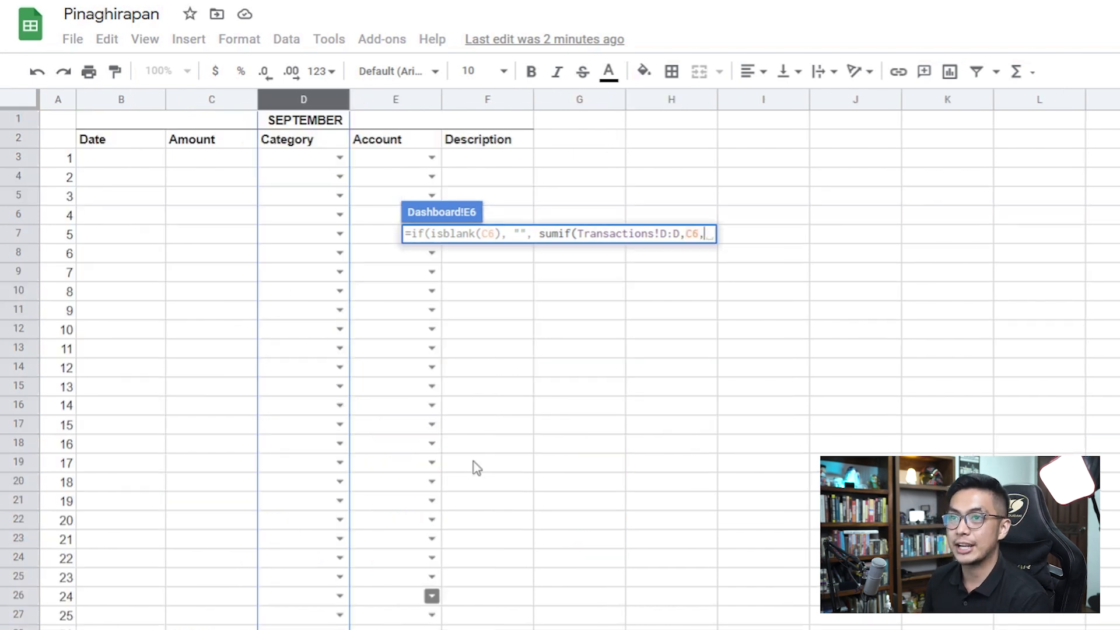
{"action": "left_click", "coordinate": [209, 102]}
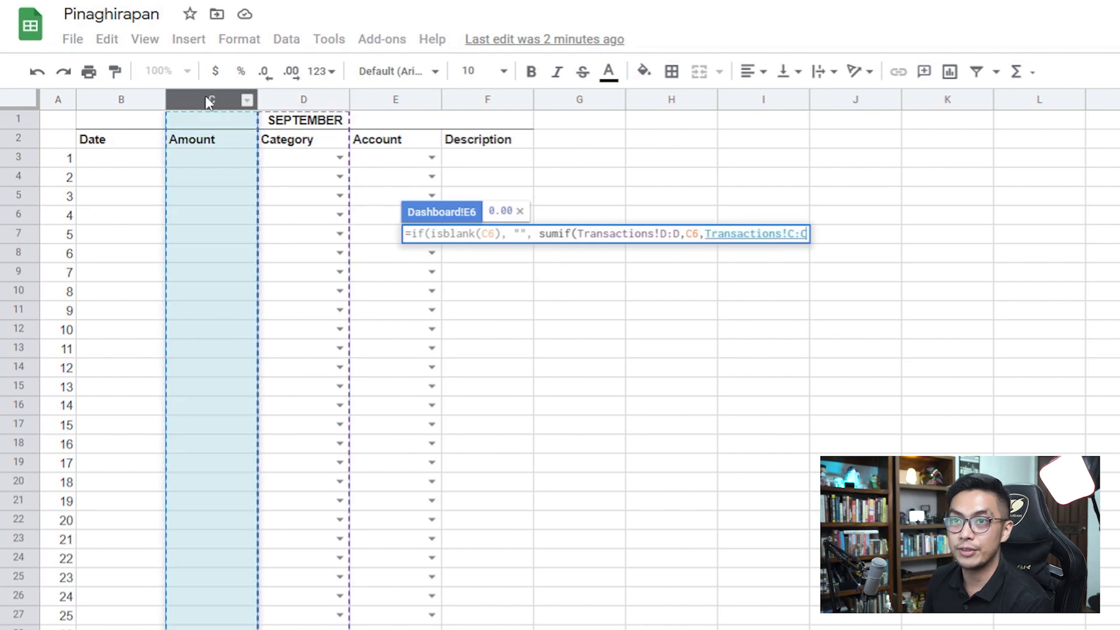
{"action": "type", "text": "))"}
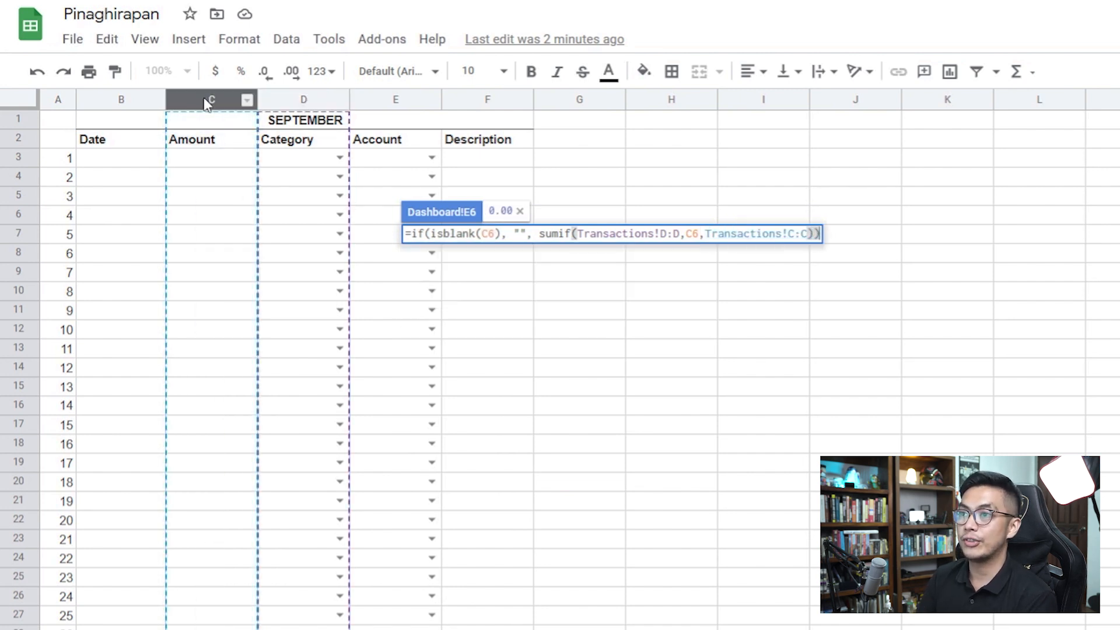
{"action": "key", "text": "Return"}
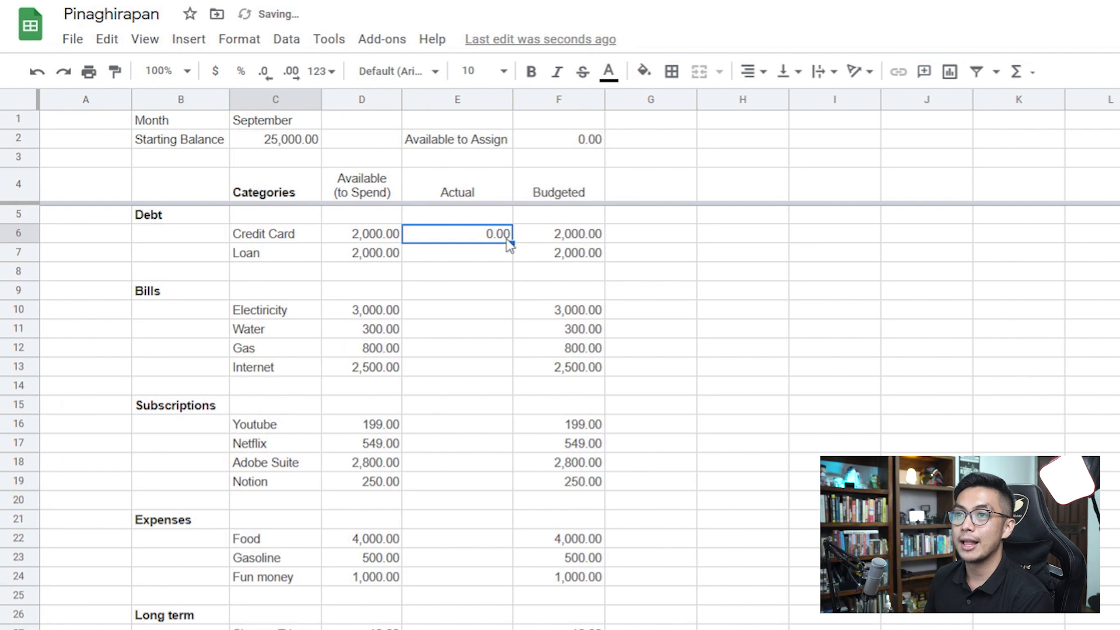
{"action": "key", "text": "ctrl+c"}
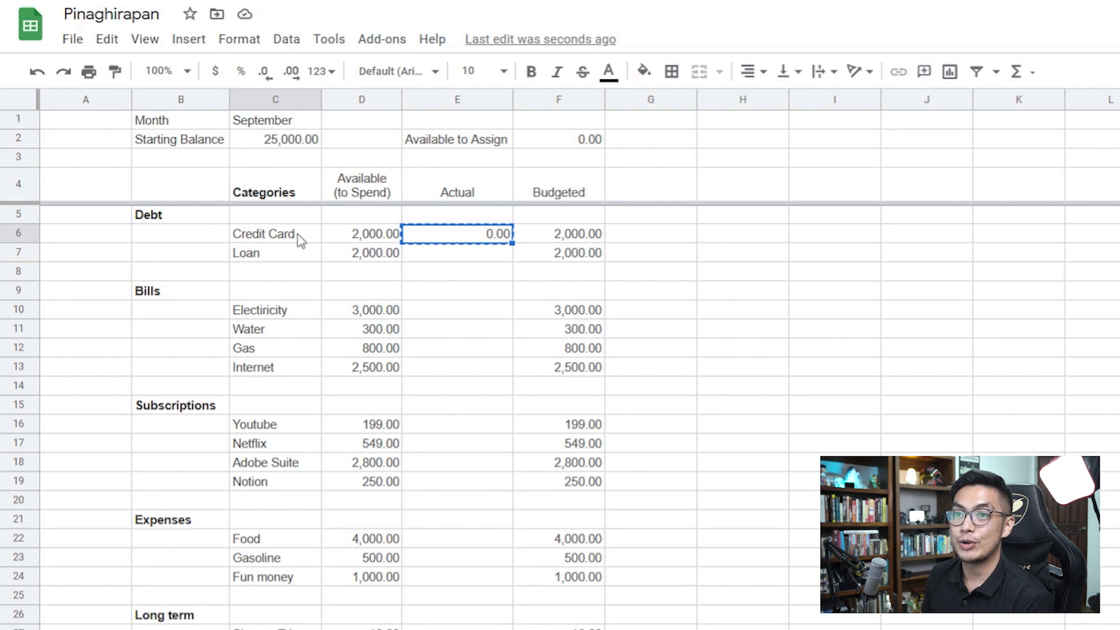
{"action": "left_click", "coordinate": [265, 240]}
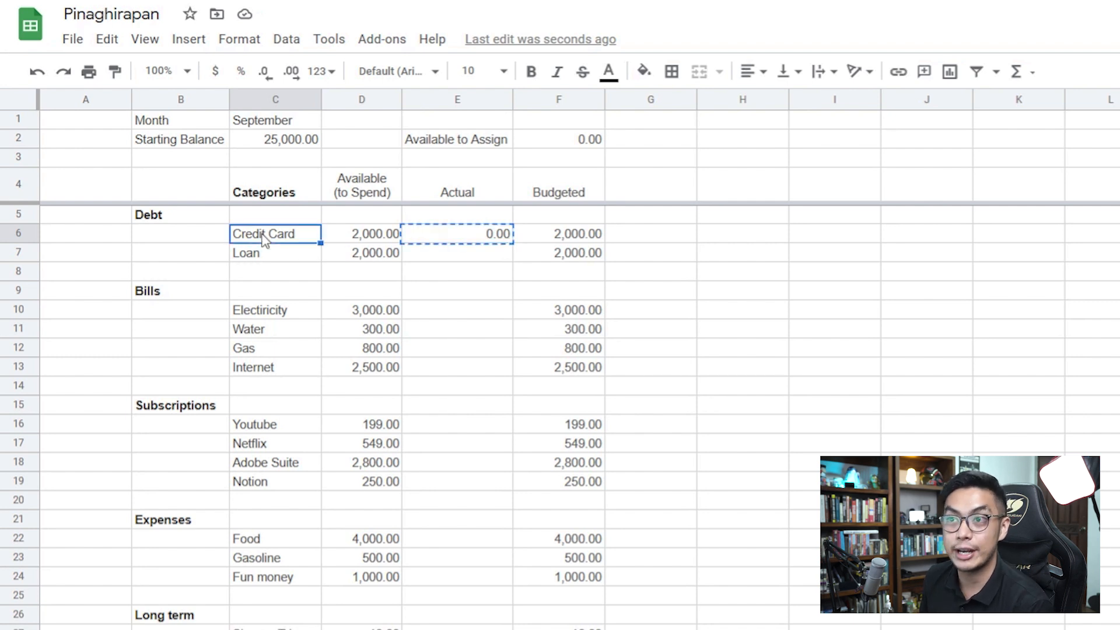
{"action": "left_click", "coordinate": [469, 243]}
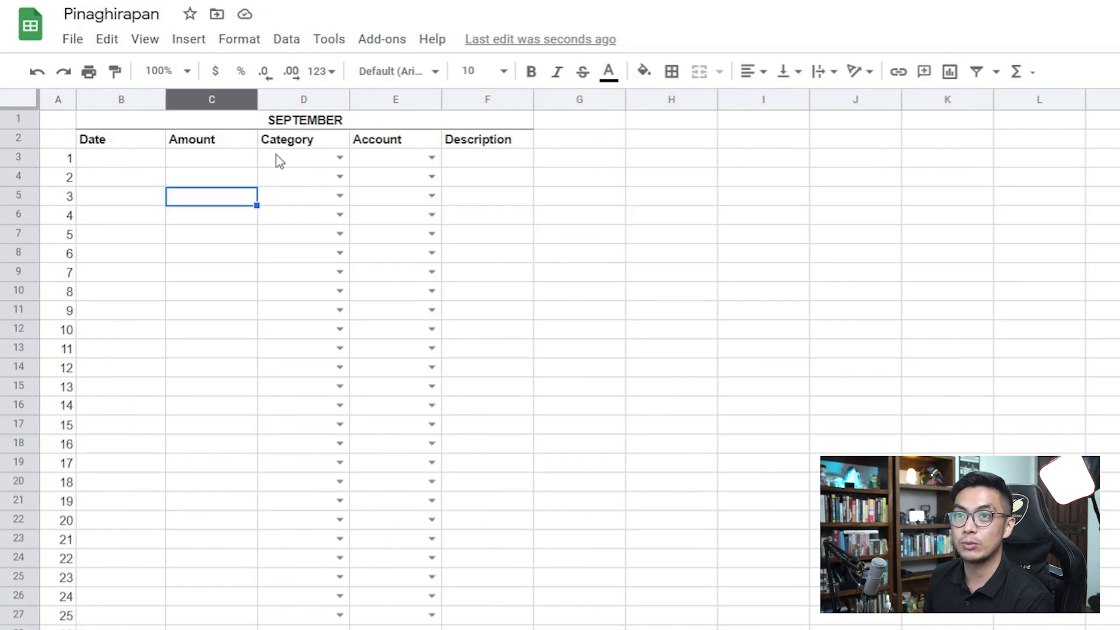
Step: Enter a test transaction in row 3 of Transactions with today's date 9/4/2021, amount 2000 and category Credit Card
{"action": "left_click", "coordinate": [131, 170]}
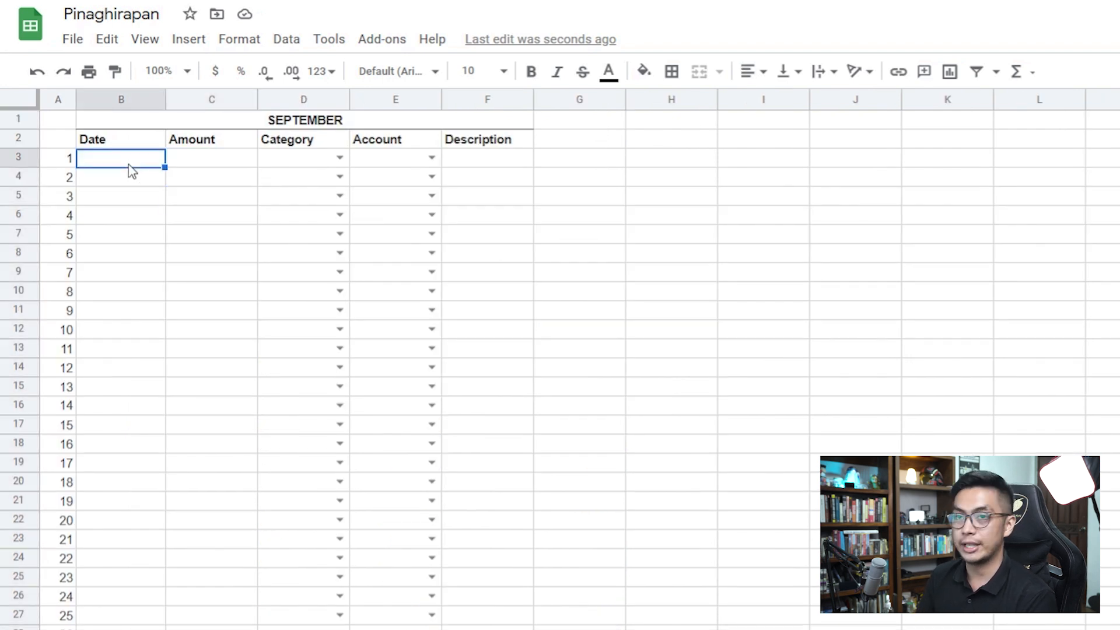
{"action": "key", "text": "ctrl+semicolon"}
{"action": "key", "text": "Tab"}
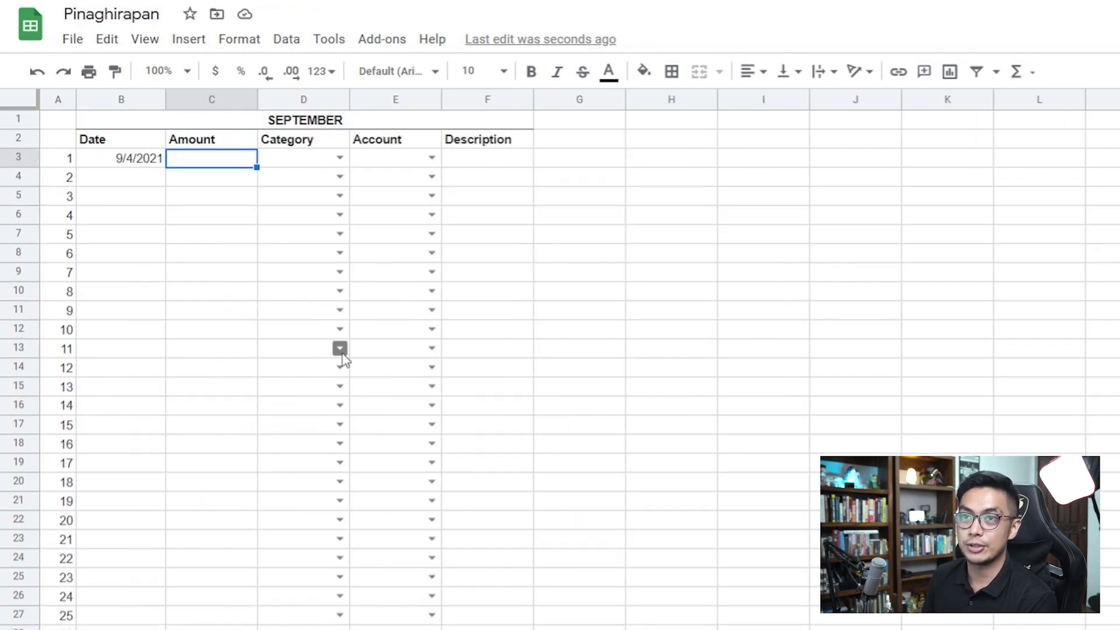
{"action": "type", "text": "200"}
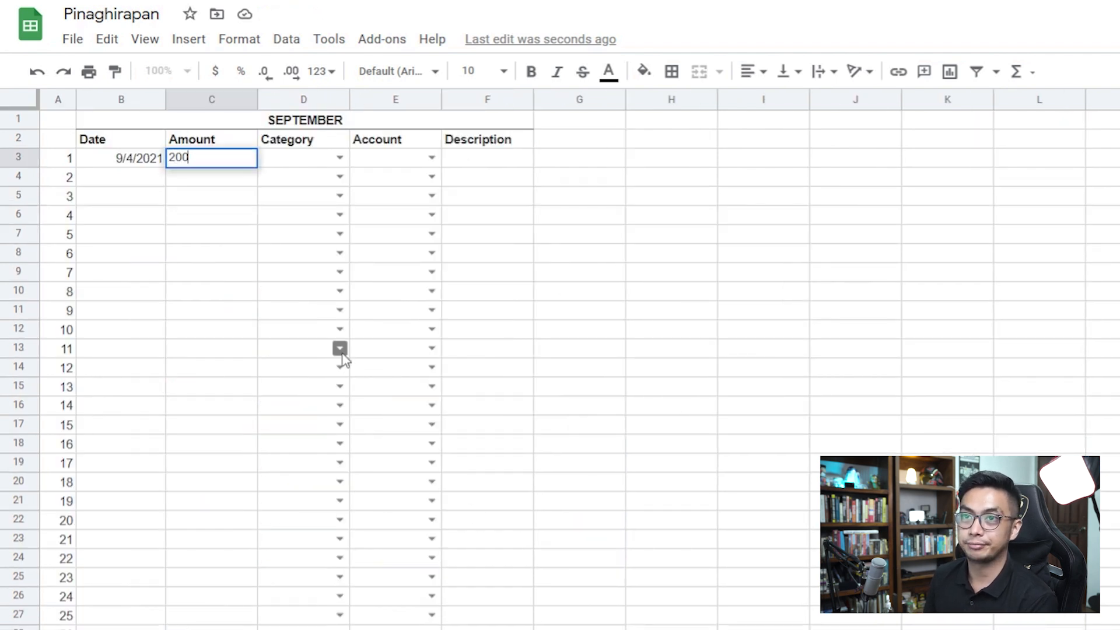
{"action": "type", "text": "0"}
{"action": "key", "text": "Return"}
{"action": "left_click", "coordinate": [339, 157]}
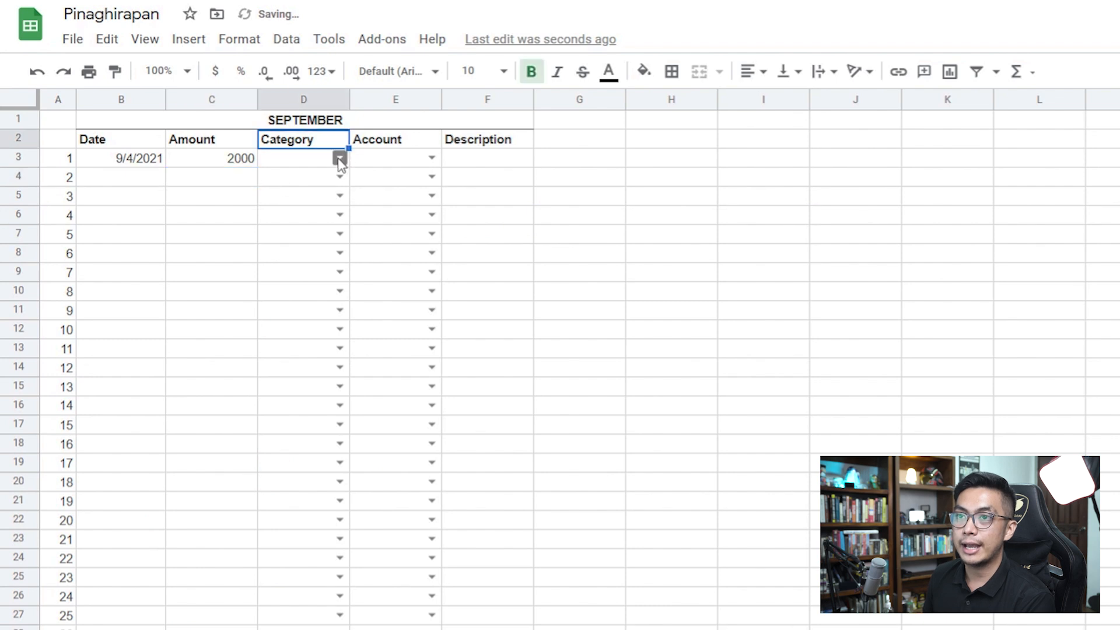
{"action": "left_click", "coordinate": [297, 181]}
{"action": "left_click", "coordinate": [205, 164]}
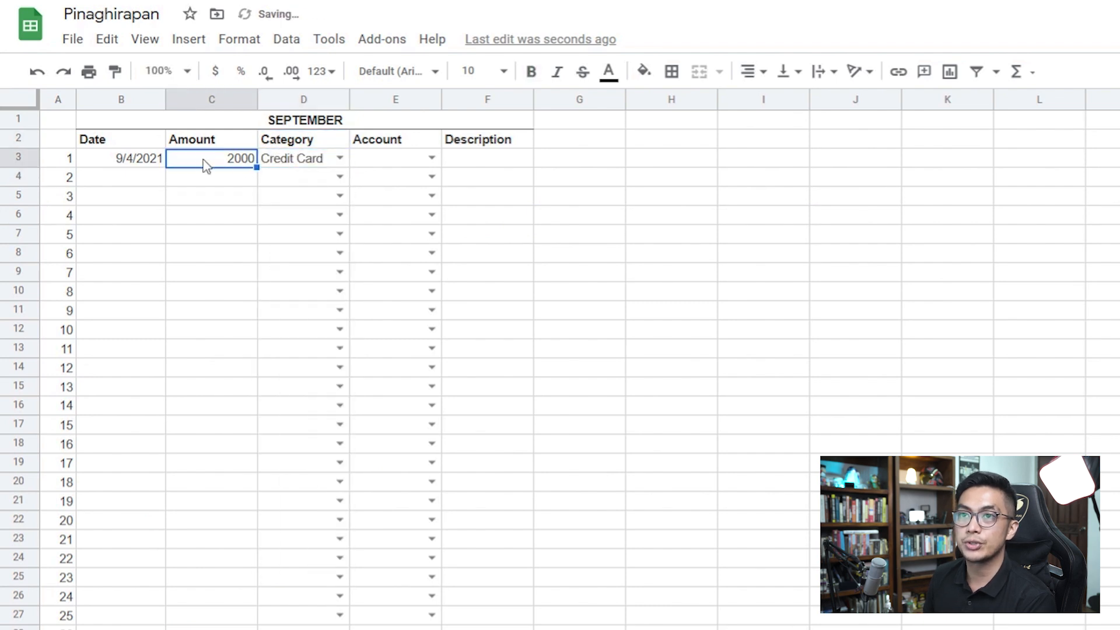
Step: Apply the Financial number format to the whole Amount column of the Transactions sheet
{"action": "left_click", "coordinate": [212, 100]}
{"action": "left_click", "coordinate": [239, 39]}
{"action": "mouse_move", "coordinate": [282, 120]}
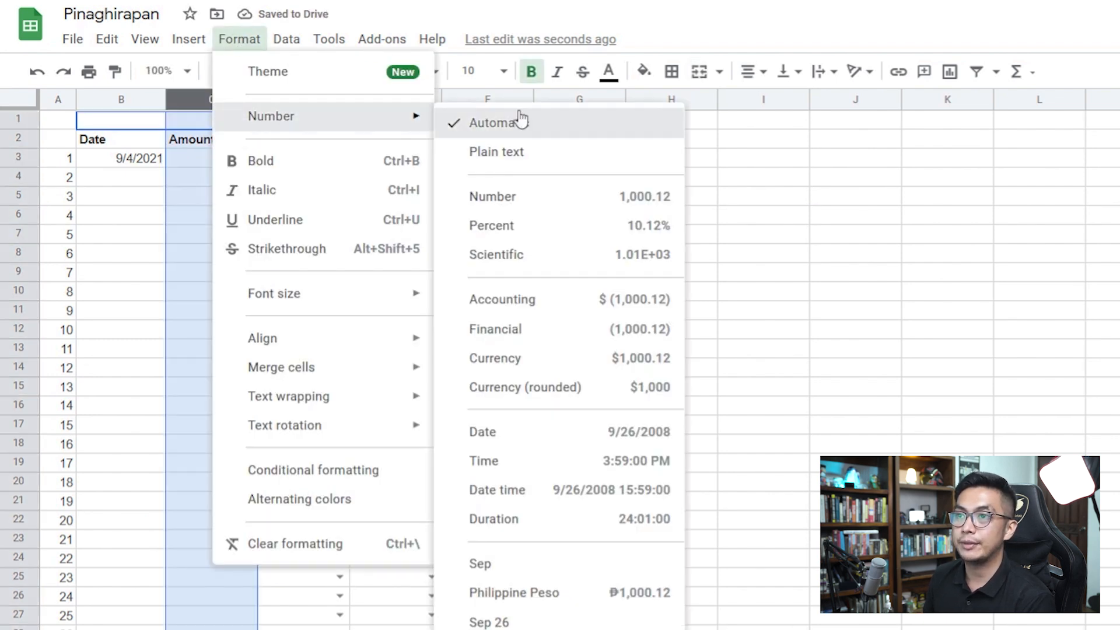
{"action": "left_click", "coordinate": [513, 330]}
{"action": "left_click", "coordinate": [211, 216]}
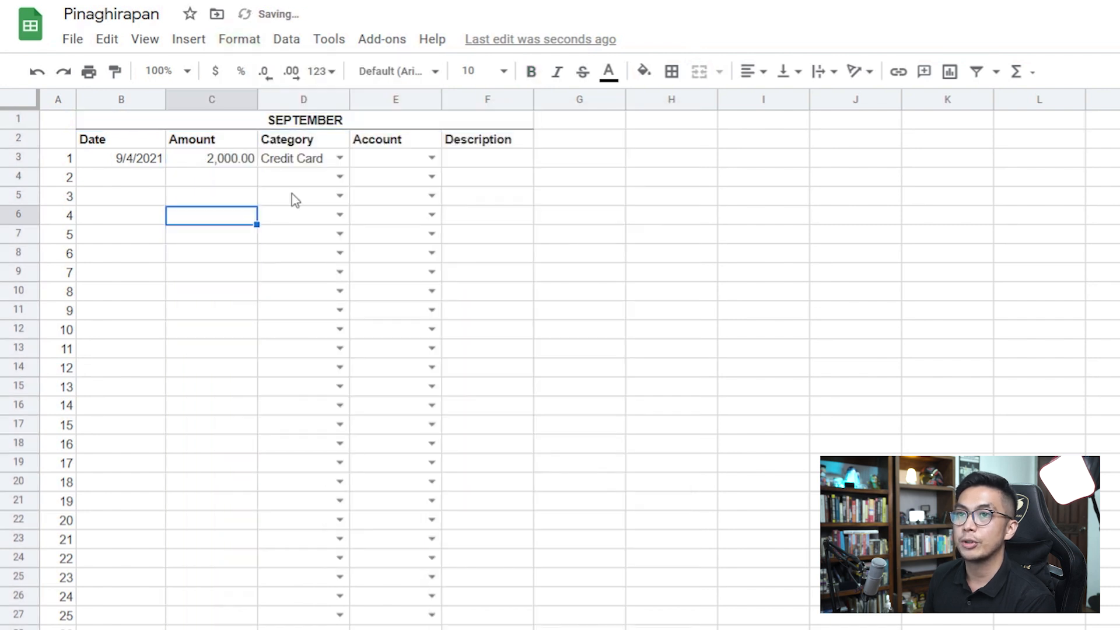
Step: Complete the Credit Card transaction in row 3 with account Bank #1 and description Ouch
{"action": "left_click", "coordinate": [431, 158]}
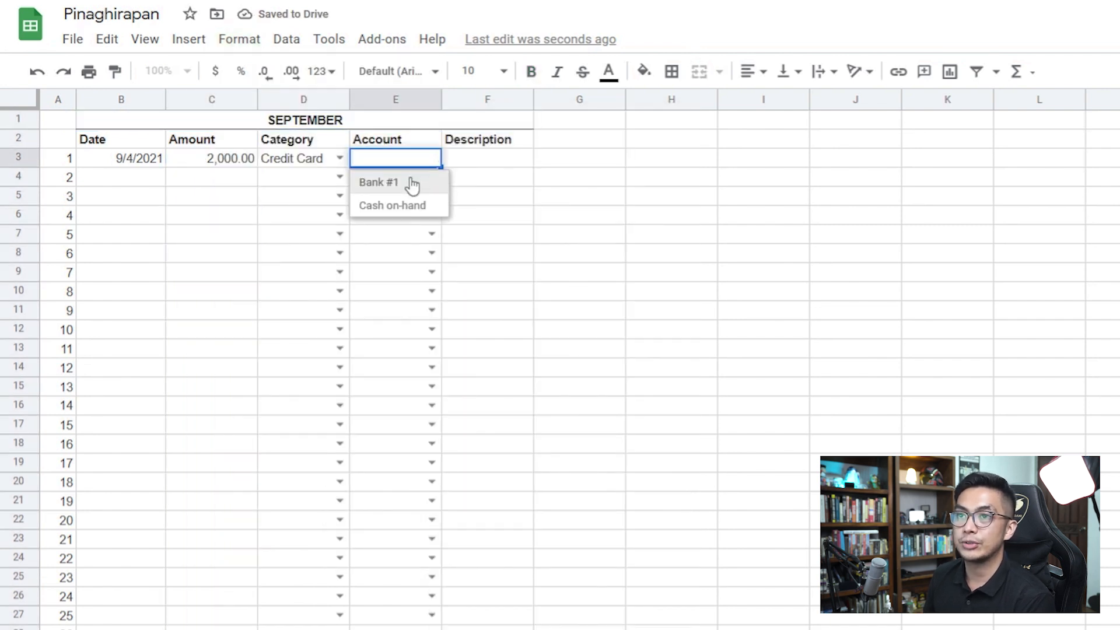
{"action": "left_click", "coordinate": [396, 188]}
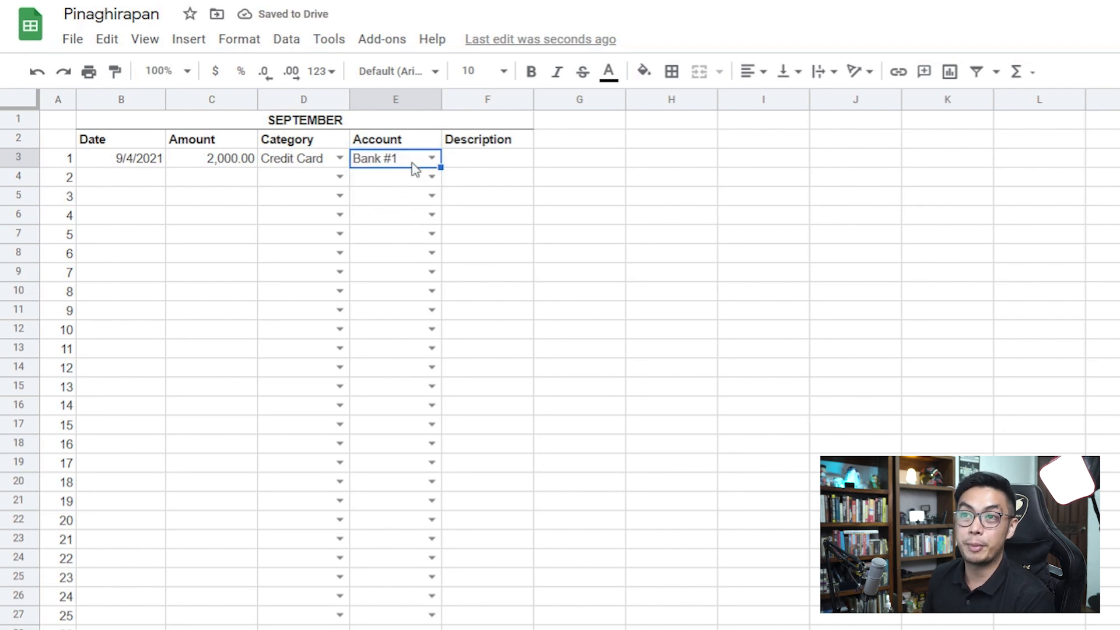
{"action": "left_click", "coordinate": [487, 164]}
{"action": "type", "text": "Ouch"}
{"action": "key", "text": "Return"}
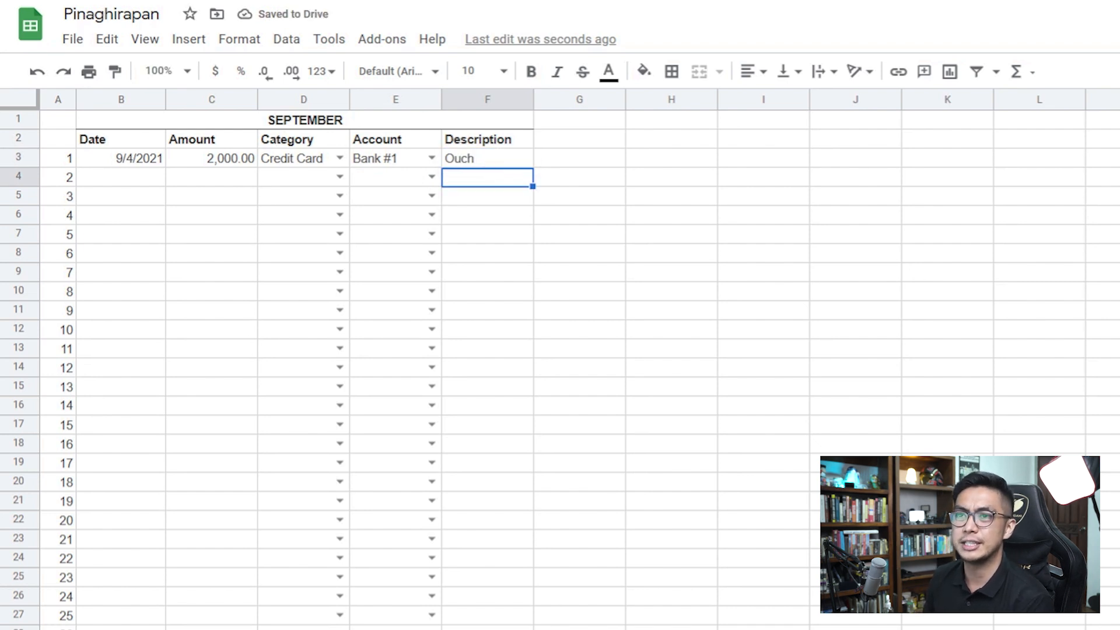
Step: Return to the Dashboard and check Credit Card's Actual formula in E6 against its Available and Budgeted values
{"action": "key", "text": "ctrl+shift+Page_Up"}
{"action": "double_click", "coordinate": [485, 238]}
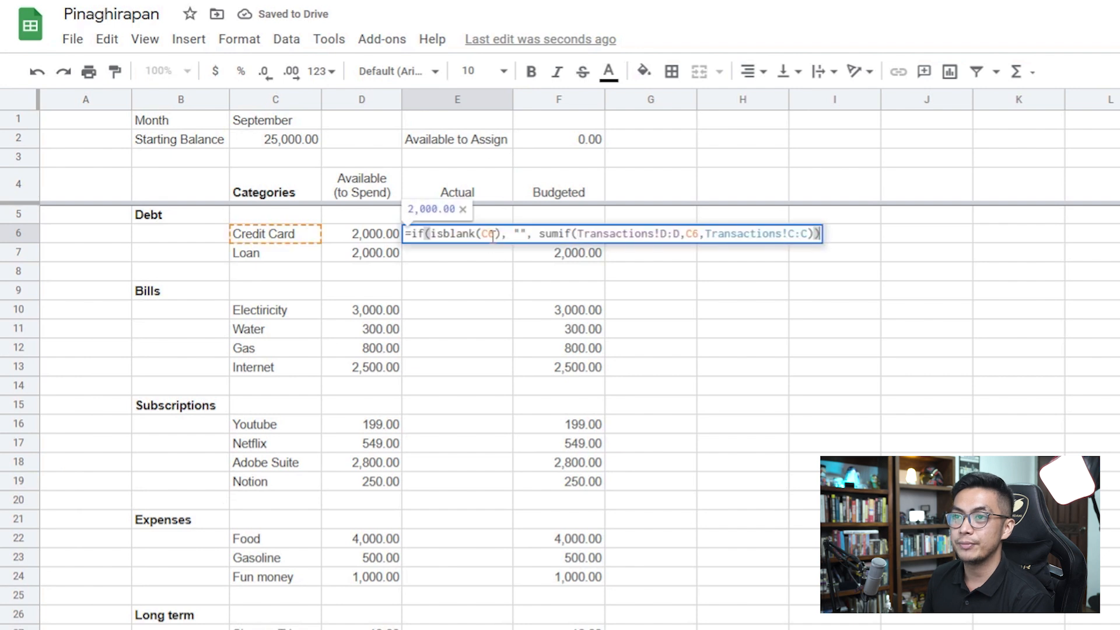
{"action": "left_click", "coordinate": [837, 318]}
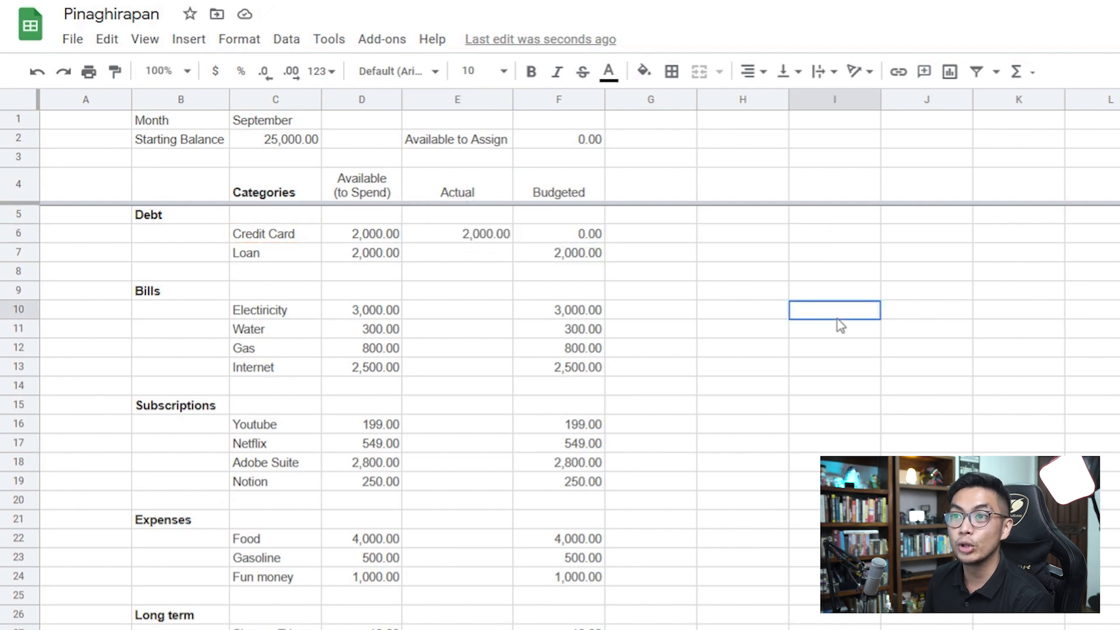
{"action": "left_click", "coordinate": [491, 239]}
{"action": "left_click", "coordinate": [561, 201]}
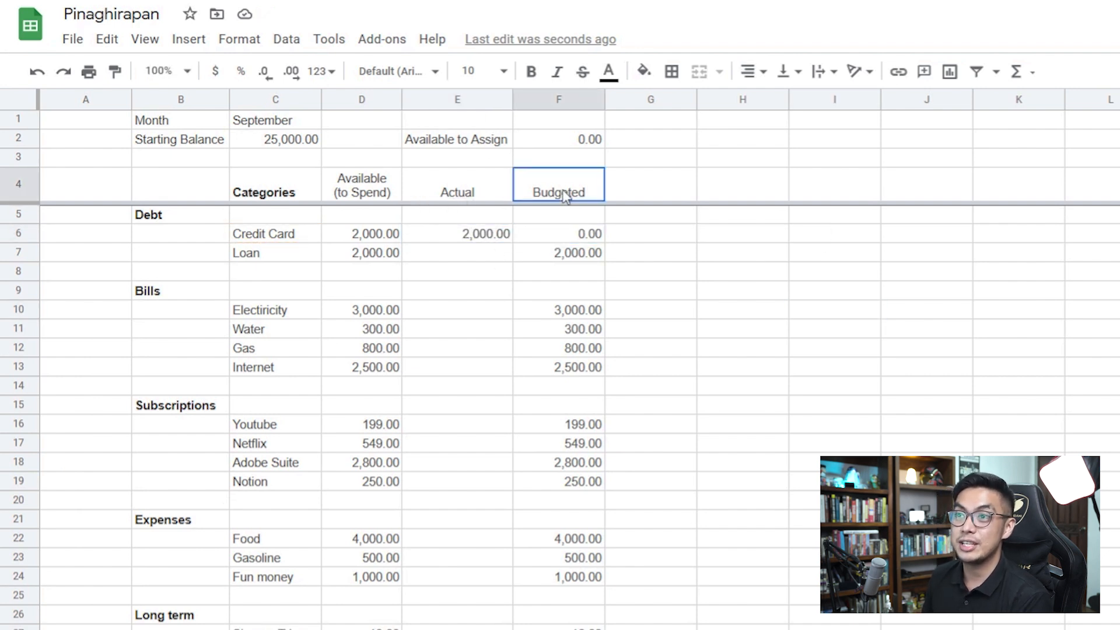
{"action": "left_click", "coordinate": [572, 236]}
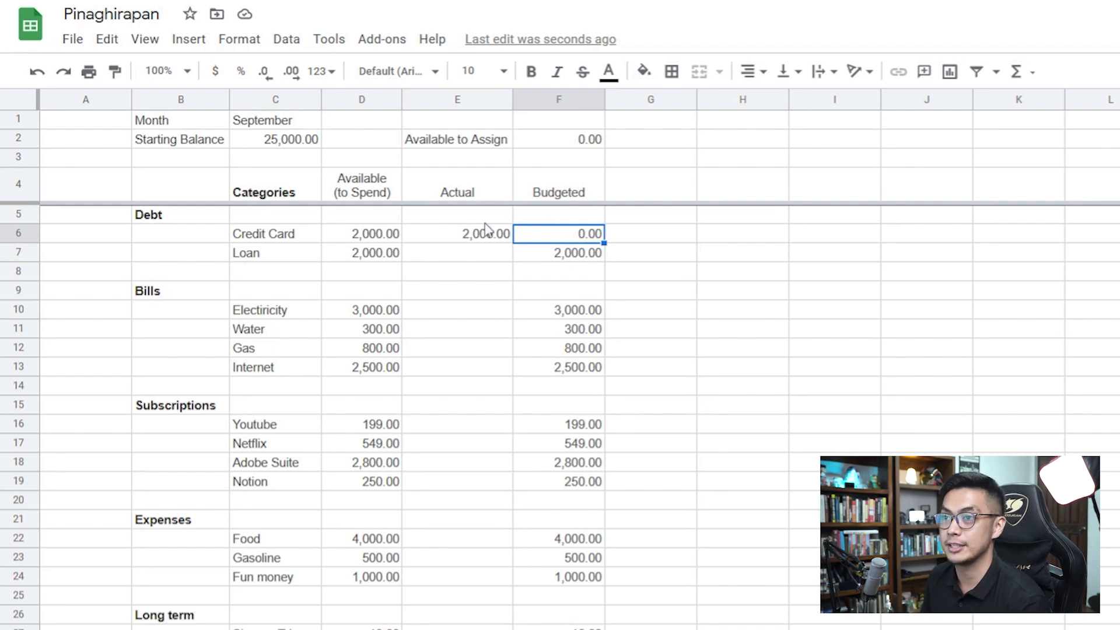
{"action": "key", "text": "Left"}
{"action": "key", "text": "Left"}
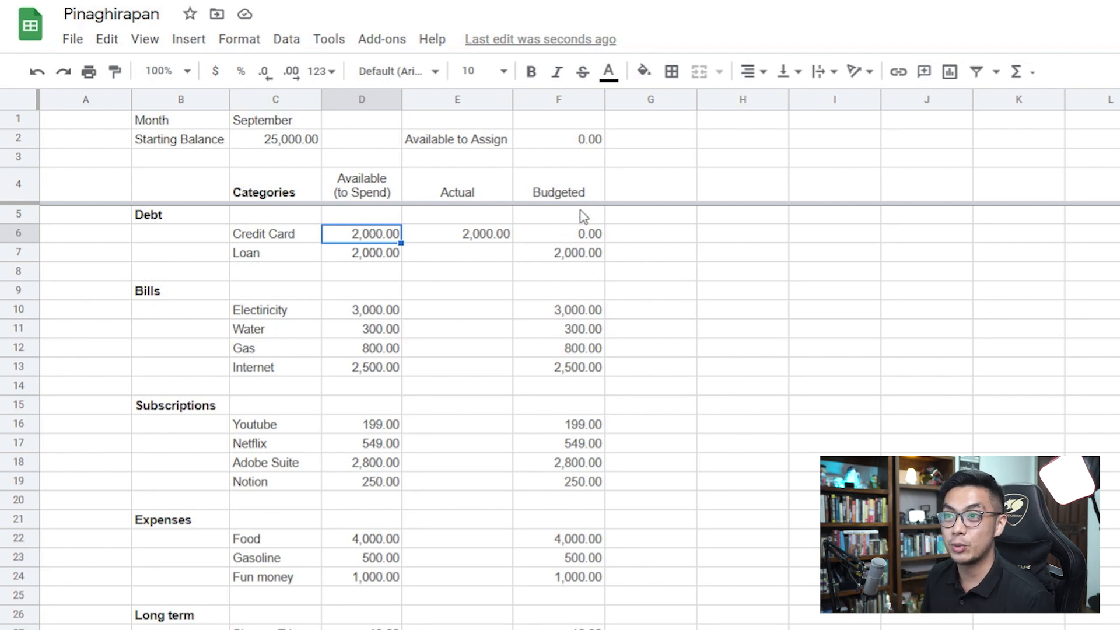
{"action": "left_click", "coordinate": [587, 196]}
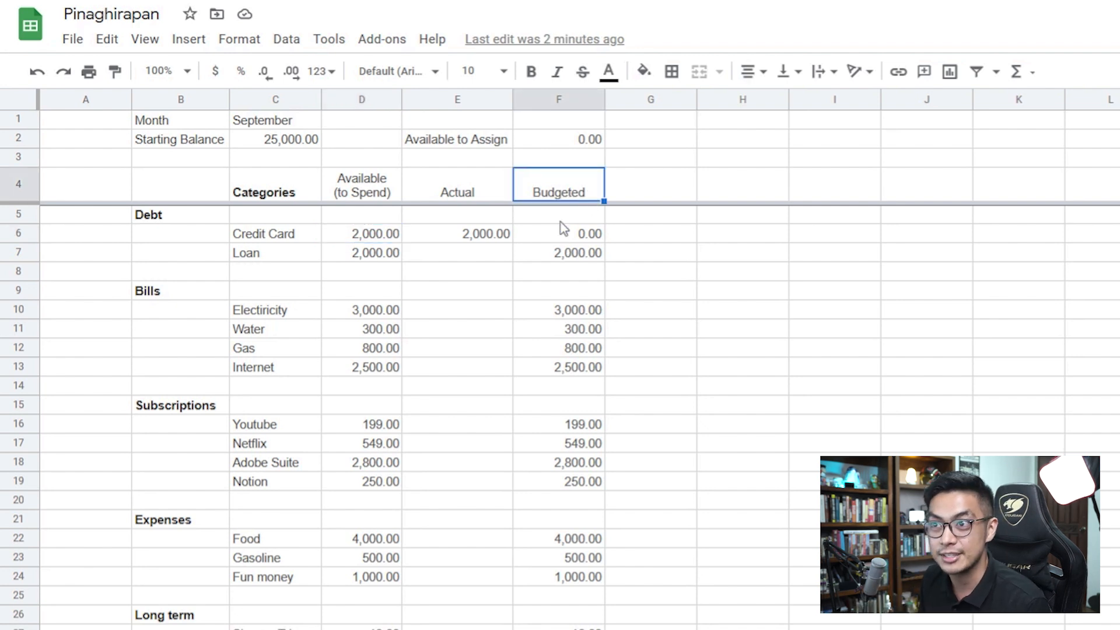
{"action": "left_click", "coordinate": [466, 256]}
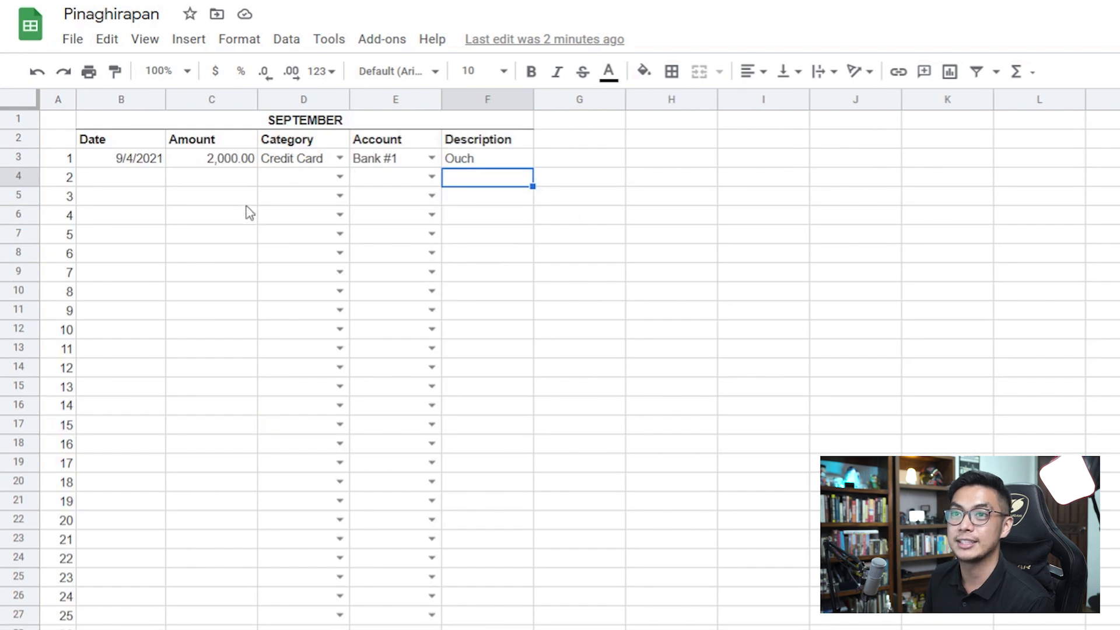
Step: Add a second transaction in row 4 of Transactions: date 9/4/2021, amount 3000, category Loan, account Bank #1
{"action": "left_click", "coordinate": [192, 186]}
{"action": "type", "text": "3000"}
{"action": "key", "text": "Return"}
{"action": "left_click", "coordinate": [156, 160]}
{"action": "key", "text": "ctrl+c"}
{"action": "left_click", "coordinate": [144, 186]}
{"action": "key", "text": "ctrl+v"}
{"action": "left_click", "coordinate": [340, 177]}
{"action": "left_click", "coordinate": [295, 226]}
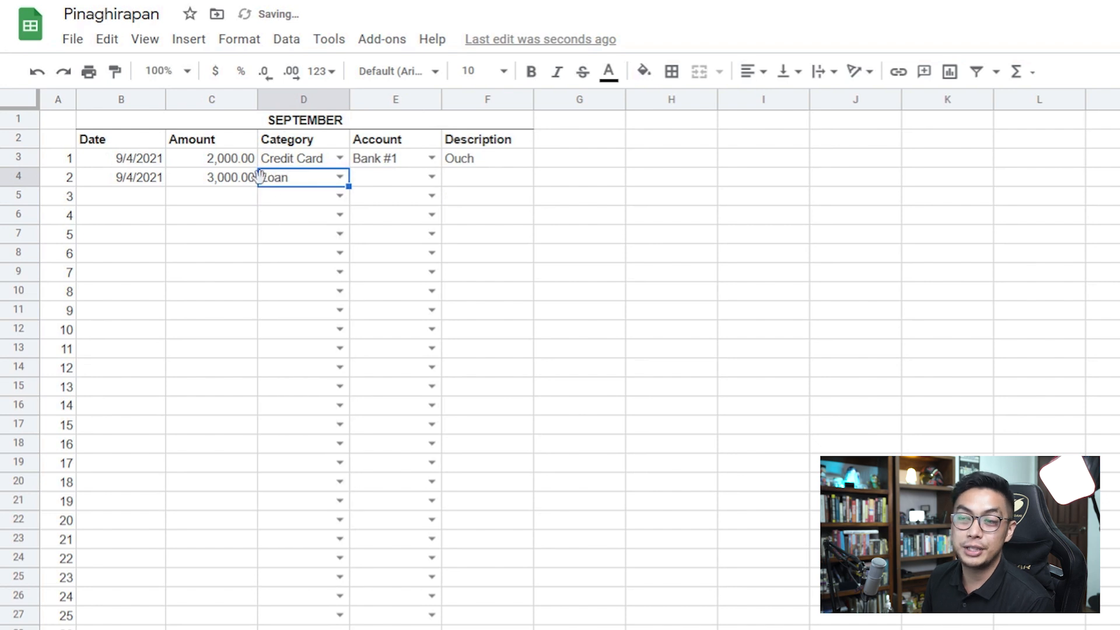
{"action": "left_click", "coordinate": [432, 177]}
{"action": "left_click", "coordinate": [402, 204]}
{"action": "key", "text": "Tab"}
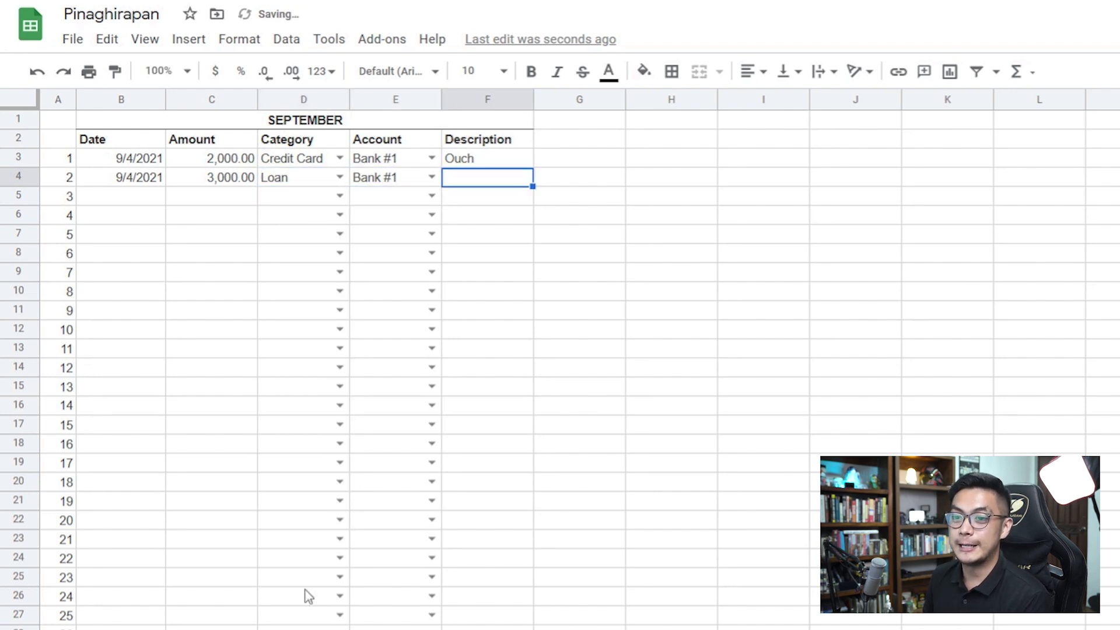
Step: Copy Credit Card's Actual formula on the Dashboard into Loan's Actual cell E7
{"action": "left_click", "coordinate": [151, 629]}
{"action": "left_click", "coordinate": [493, 231]}
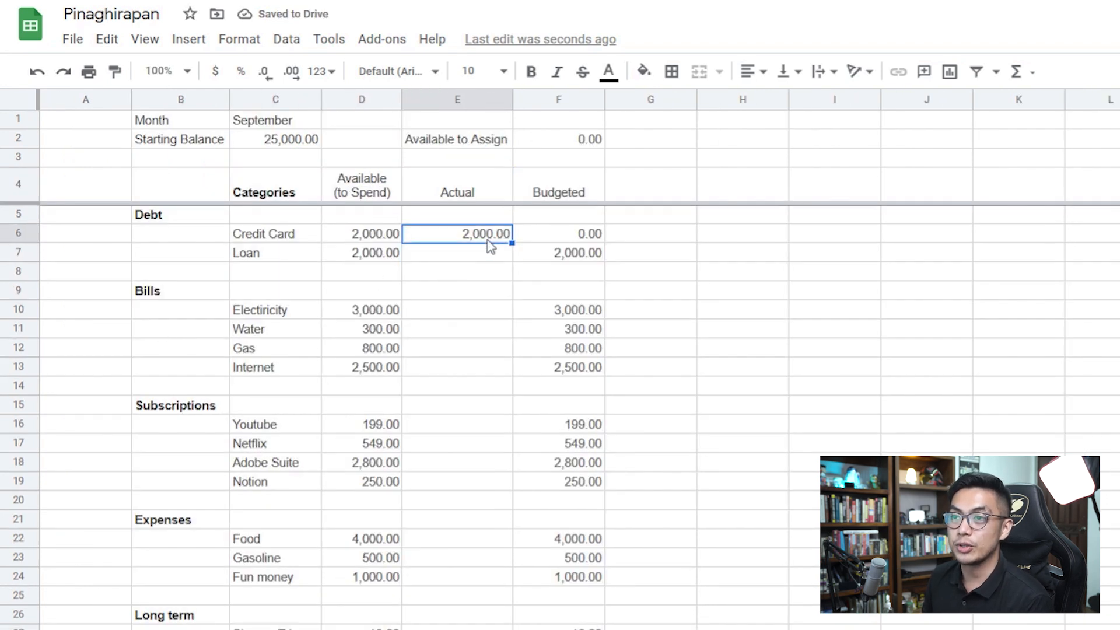
{"action": "left_click", "coordinate": [481, 253]}
{"action": "key", "text": "ctrl+v"}
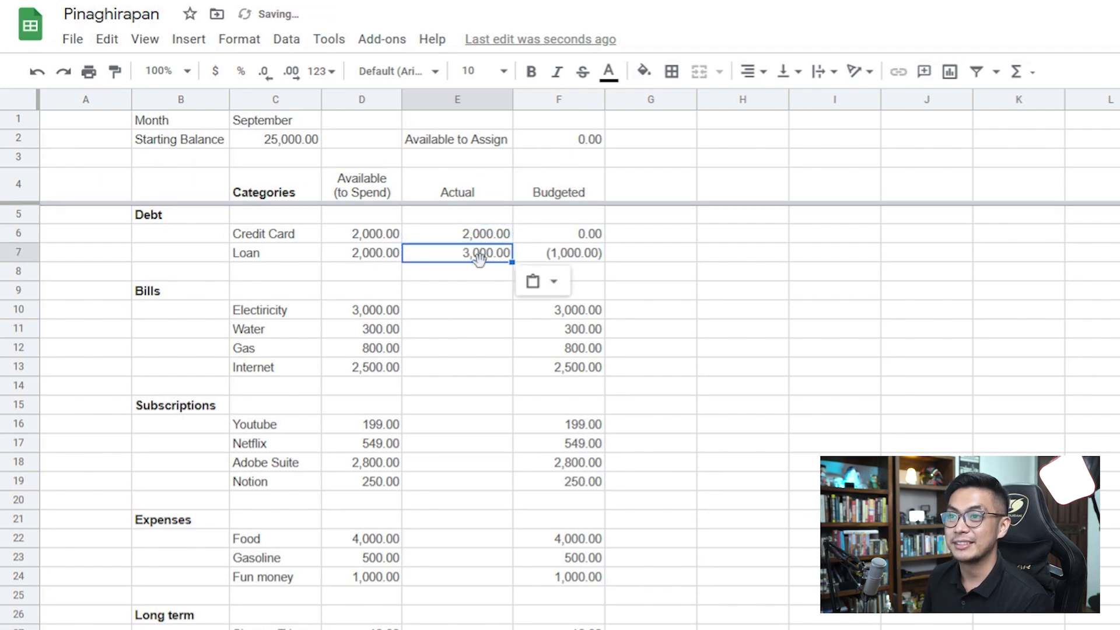
Step: Examine how Loan's Budgeted cell F7 on the Dashboard reflects the overspent transaction
{"action": "left_click", "coordinate": [573, 192]}
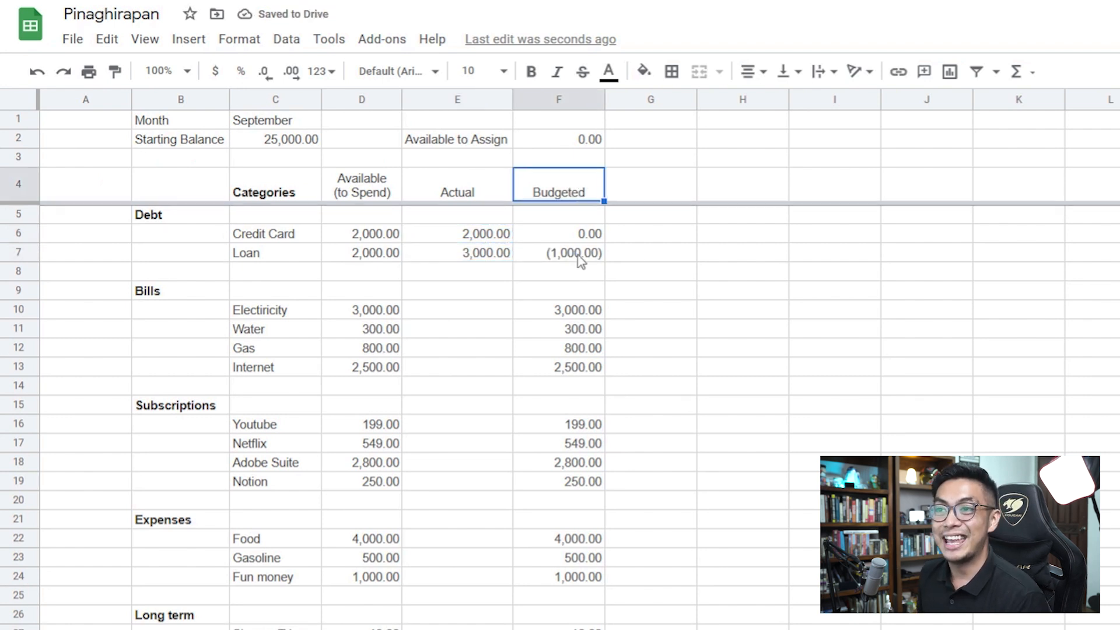
{"action": "left_click", "coordinate": [557, 257]}
{"action": "left_click", "coordinate": [629, 260]}
{"action": "left_click", "coordinate": [551, 261]}
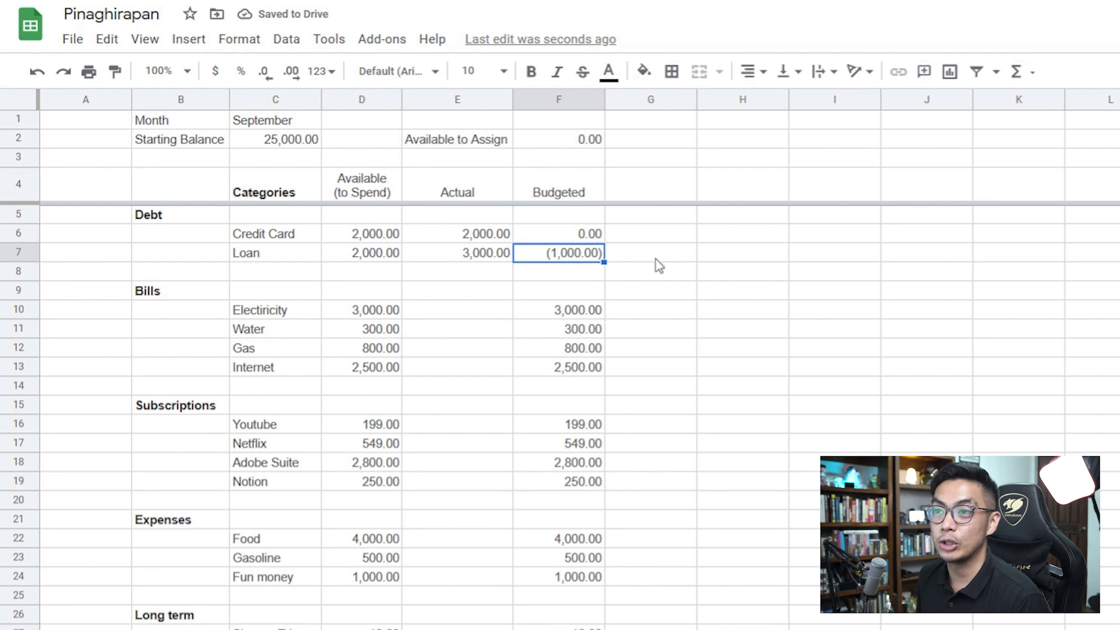
{"action": "double_click", "coordinate": [574, 256]}
{"action": "left_click", "coordinate": [647, 258]}
{"action": "double_click", "coordinate": [577, 254]}
{"action": "key", "text": "Tab"}
{"action": "left_click", "coordinate": [532, 260]}
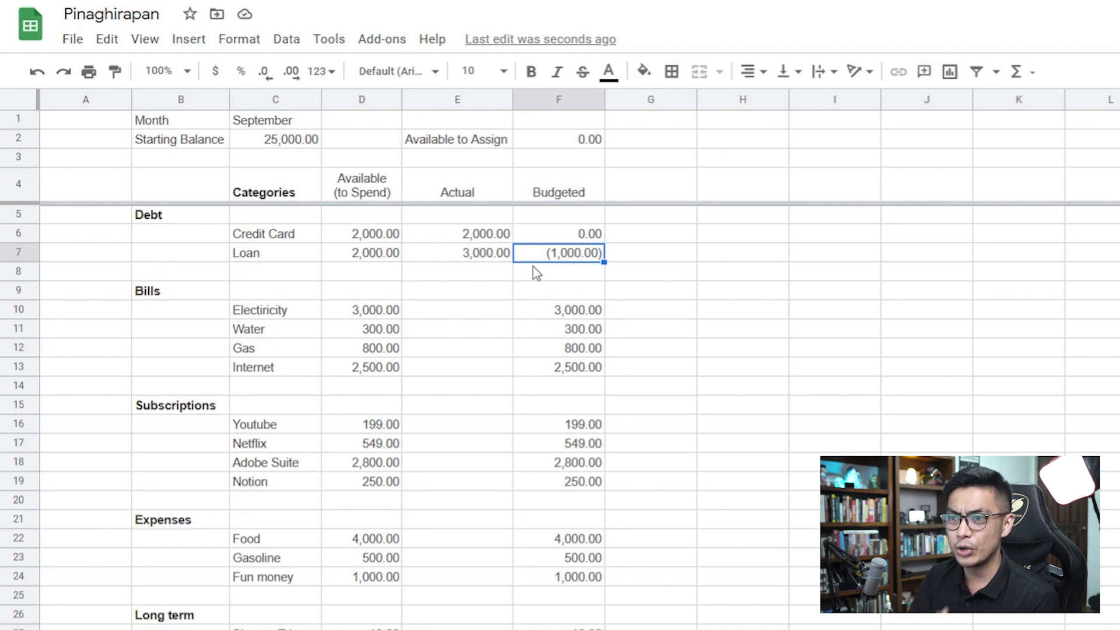
Step: Copy the four Bills amounts from Dashboard D10:D13 into the Transactions Amount column starting at C5
{"action": "left_click", "coordinate": [364, 314]}
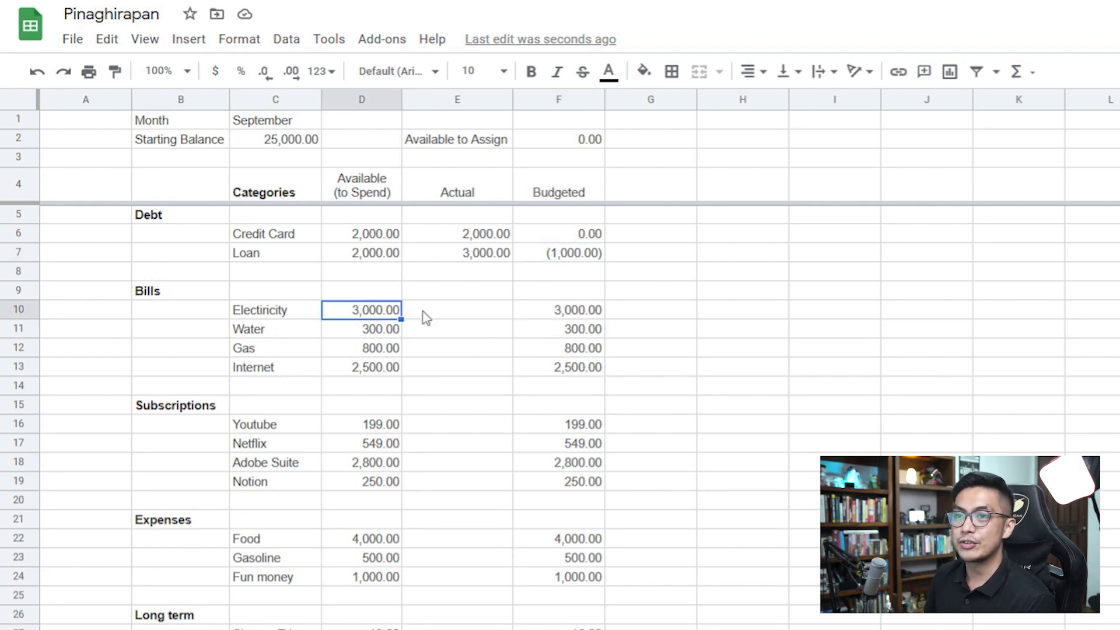
{"action": "left_click", "coordinate": [426, 315]}
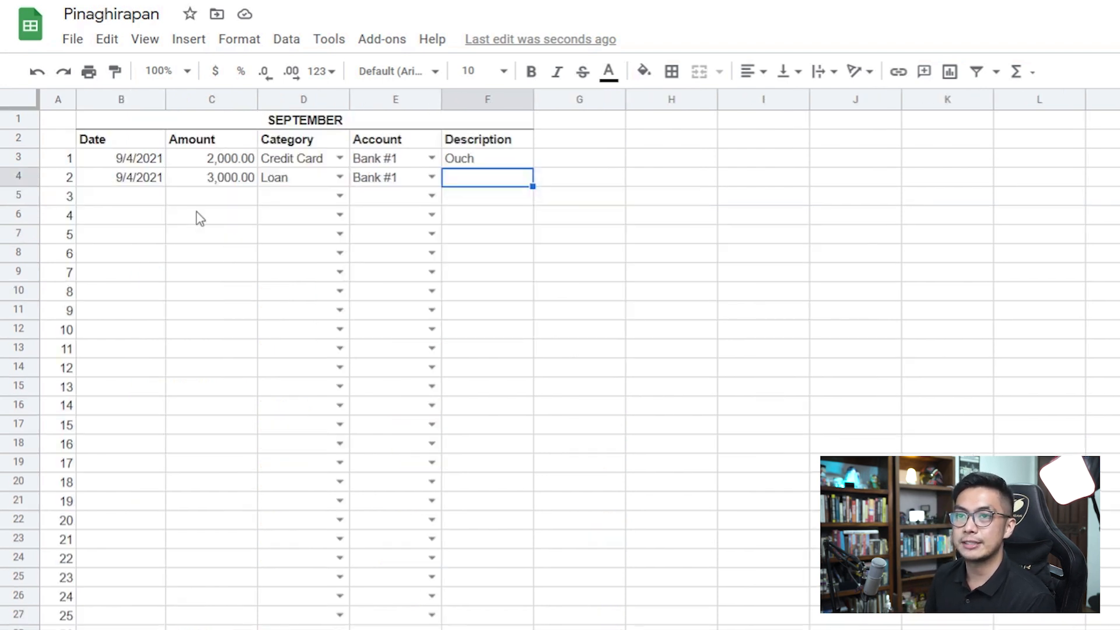
{"action": "left_click", "coordinate": [236, 201]}
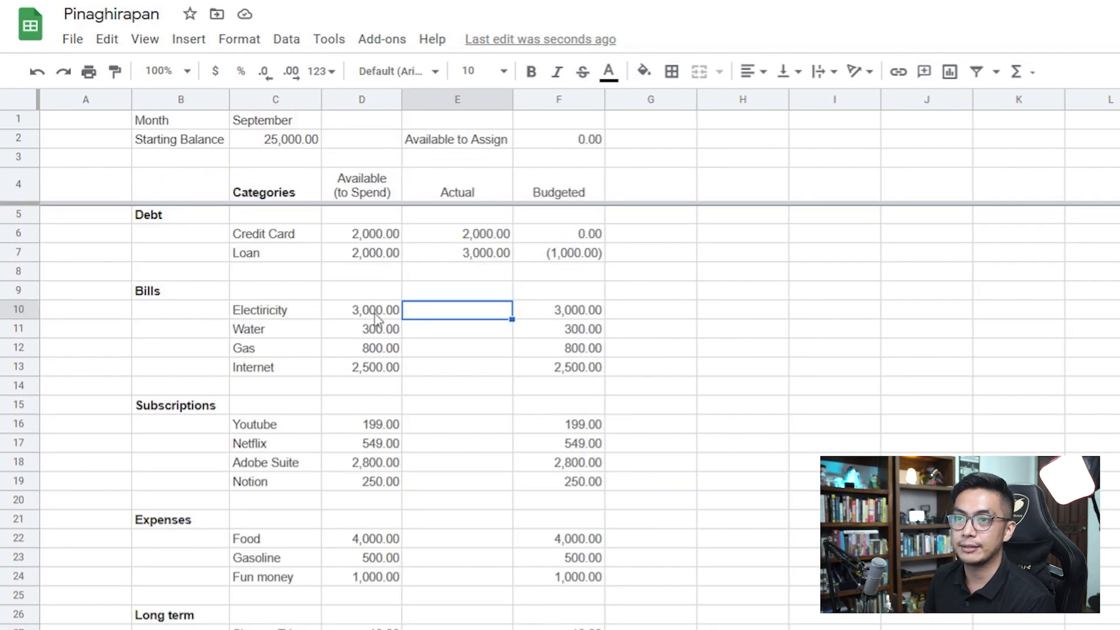
{"action": "left_click_drag", "start_coordinate": [374, 309], "coordinate": [387, 385]}
{"action": "key", "text": "ctrl+c"}
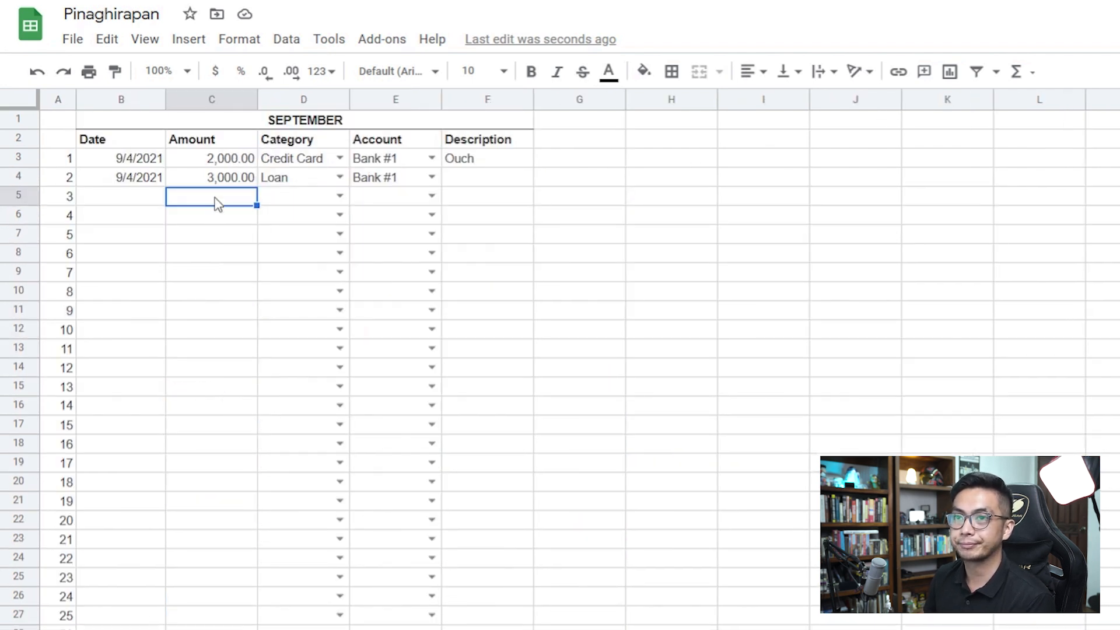
{"action": "key", "text": "ctrl+v"}
Step: Set the categories of Transactions rows 5 to 8 to Electiricity, Water, Gas and Internet
{"action": "left_click", "coordinate": [339, 196]}
{"action": "left_click", "coordinate": [291, 267]}
{"action": "left_click", "coordinate": [339, 214]}
{"action": "left_click", "coordinate": [303, 329]}
{"action": "left_click", "coordinate": [339, 234]}
{"action": "left_click", "coordinate": [295, 352]}
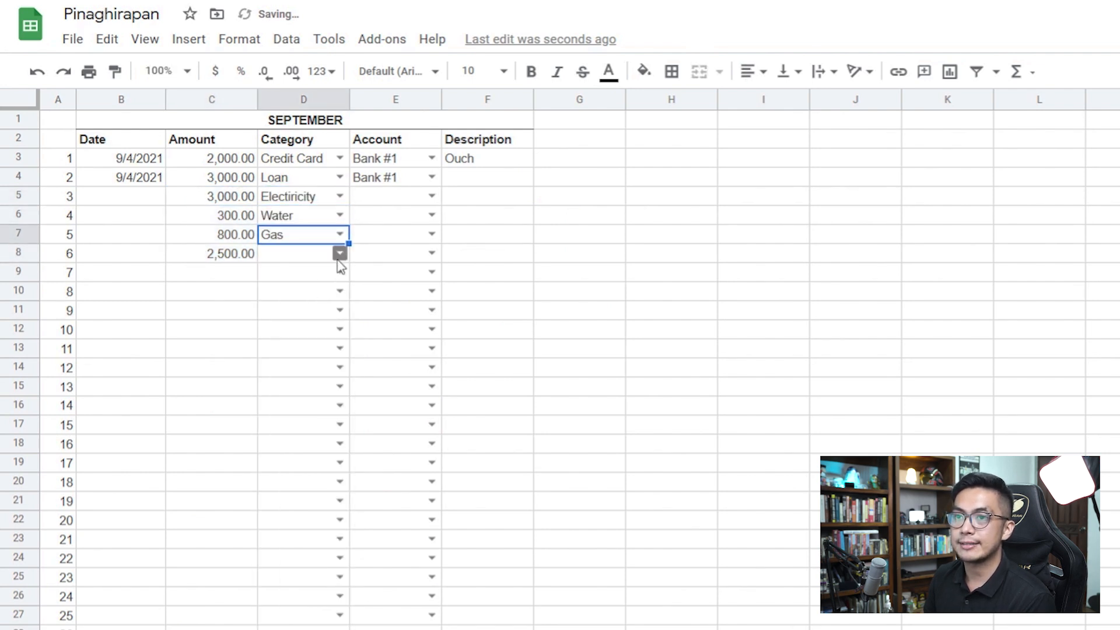
{"action": "left_click", "coordinate": [340, 253]}
{"action": "left_click", "coordinate": [295, 395]}
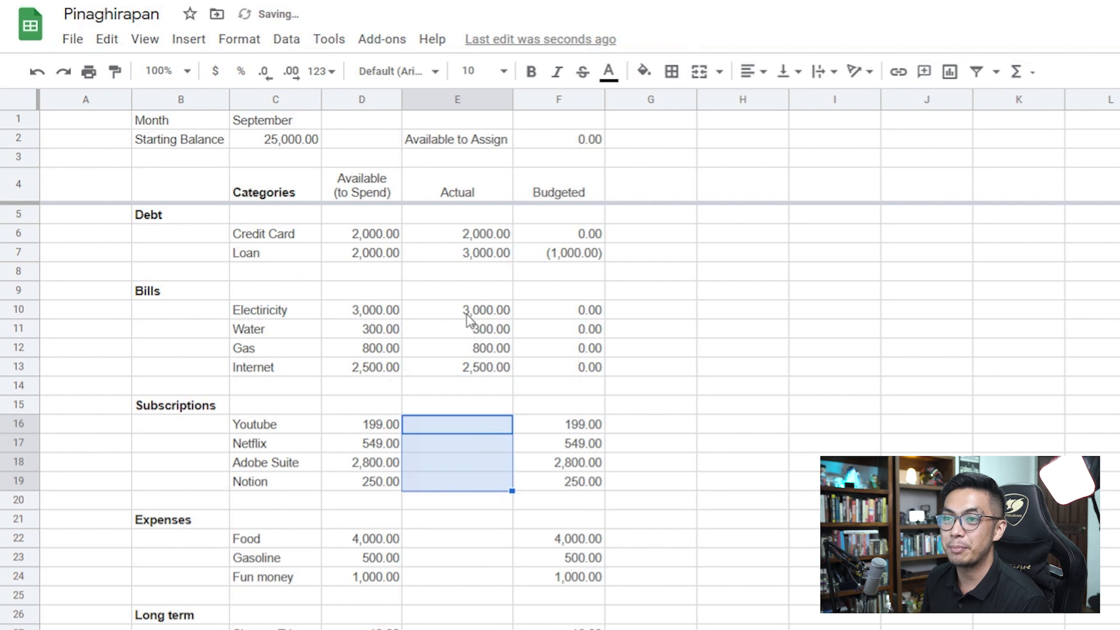
Step: Copy Electiricity's Actual formula on the Dashboard to every category under Subscriptions, Expenses, Long term and Savings
{"action": "left_click", "coordinate": [469, 311]}
{"action": "key", "text": "ctrl+c"}
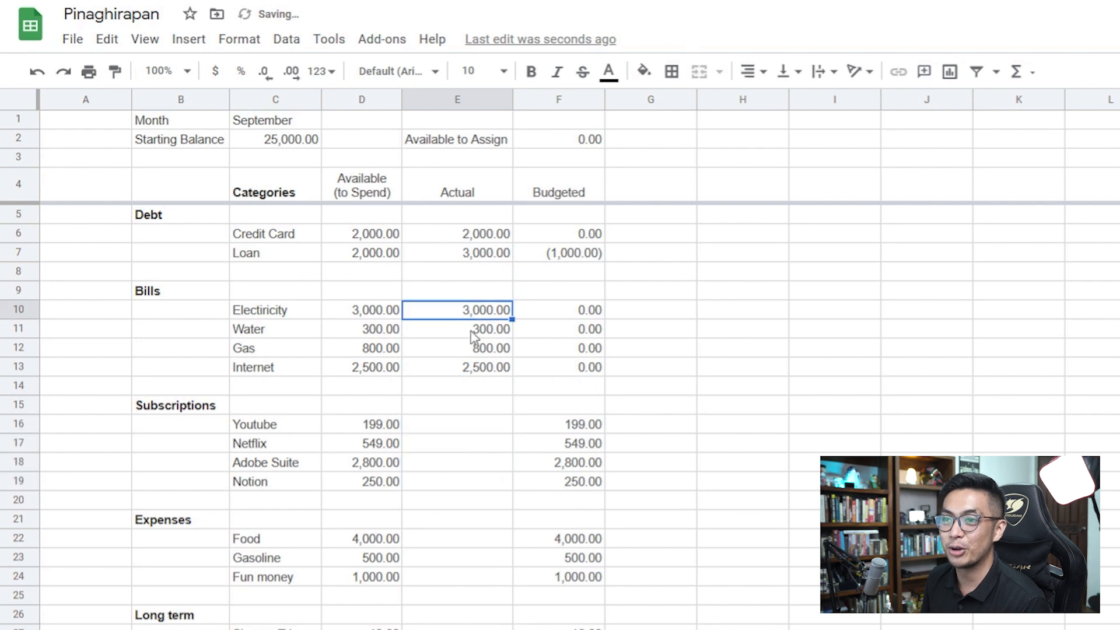
{"action": "left_click_drag", "start_coordinate": [472, 432], "coordinate": [473, 485]}
{"action": "key", "text": "ctrl+v"}
{"action": "left_click_drag", "start_coordinate": [450, 538], "coordinate": [450, 578]}
{"action": "key", "text": "ctrl+v"}
{"action": "scroll", "coordinate": [449, 560], "scroll_direction": "down", "scroll_amount": 3}
{"action": "left_click_drag", "start_coordinate": [452, 502], "coordinate": [447, 540]}
{"action": "key", "text": "ctrl+v"}
{"action": "left_click", "coordinate": [461, 596]}
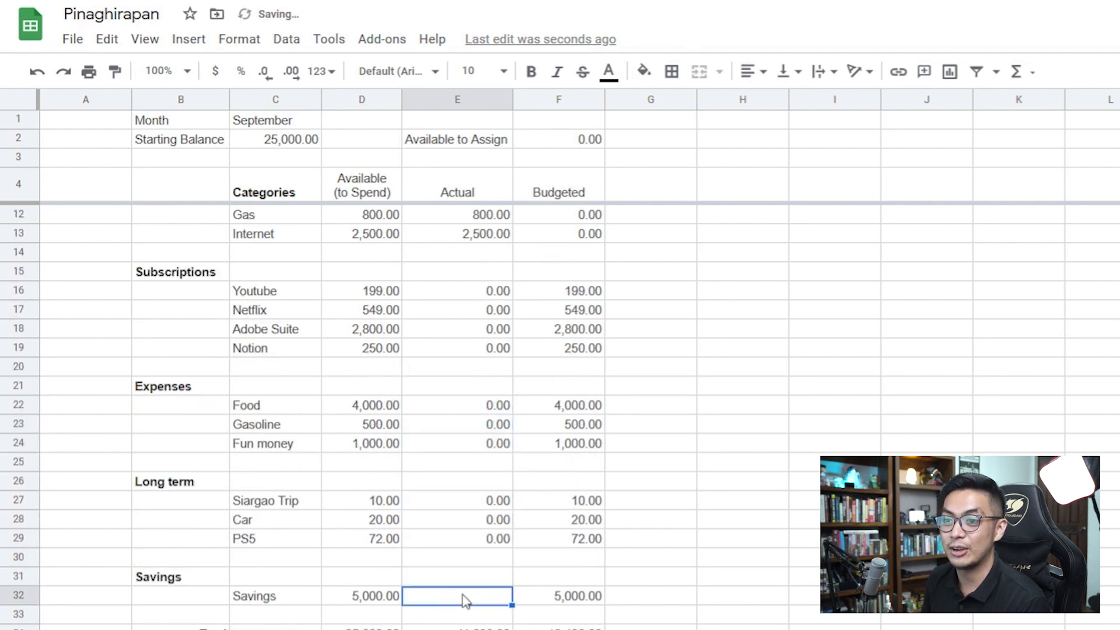
{"action": "key", "text": "ctrl+v"}
{"action": "left_click", "coordinate": [742, 424]}
{"action": "scroll", "coordinate": [432, 350], "scroll_direction": "up", "scroll_amount": 3}
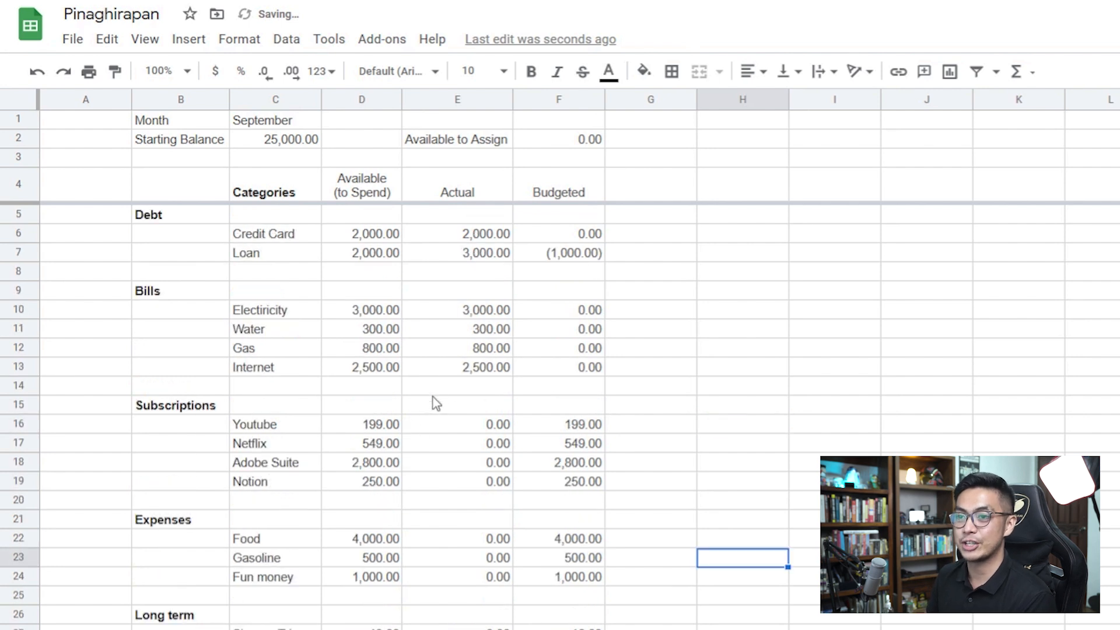
Step: Copy the four Subscriptions amounts from Dashboard D16:D19 into the Transactions Amount column starting at C9
{"action": "left_click_drag", "start_coordinate": [389, 424], "coordinate": [389, 481]}
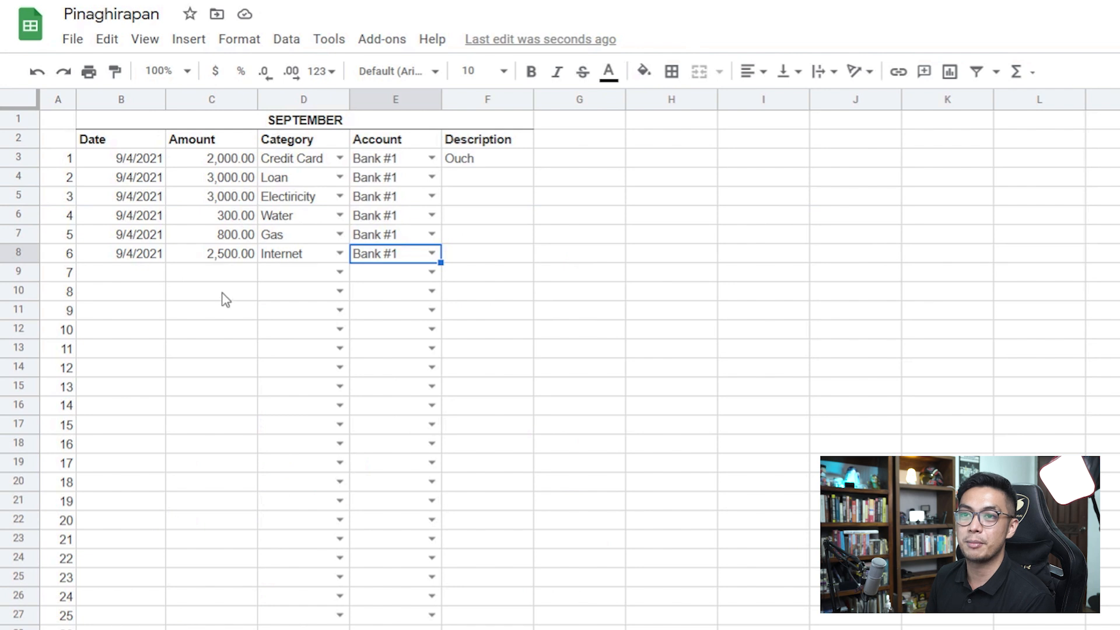
{"action": "left_click", "coordinate": [216, 277]}
{"action": "key", "text": "ctrl+v"}
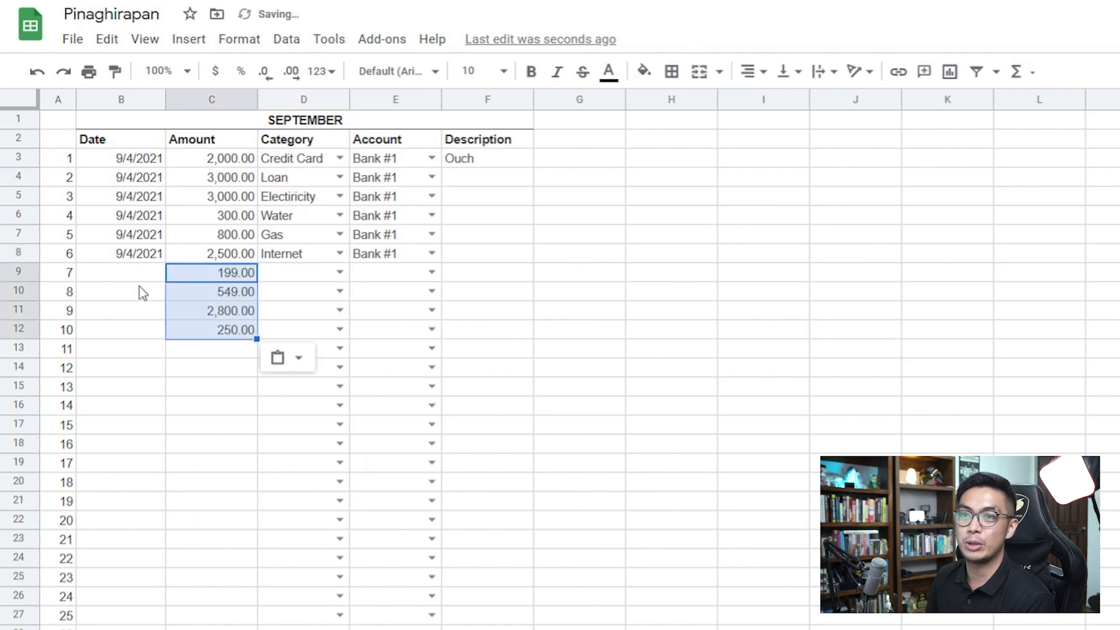
Step: Copy the date 9/4/2021 from B8 into the Date cells of Transactions rows 9 to 12
{"action": "left_click", "coordinate": [144, 260]}
{"action": "key", "text": "ctrl+c"}
{"action": "left_click_drag", "start_coordinate": [144, 260], "coordinate": [144, 277]}
{"action": "key", "text": "ctrl+v"}
{"action": "left_click", "coordinate": [143, 295]}
{"action": "key", "text": "ctrl+v"}
{"action": "key", "text": "ctrl+v"}
{"action": "left_click", "coordinate": [142, 311]}
{"action": "key", "text": "ctrl+v"}
Step: Set the categories of Transactions rows 9 to 12 to Youtube, Netflix, Adobe Suite and Notion
{"action": "left_click", "coordinate": [303, 441]}
{"action": "double_click", "coordinate": [306, 291]}
{"action": "left_click", "coordinate": [304, 480]}
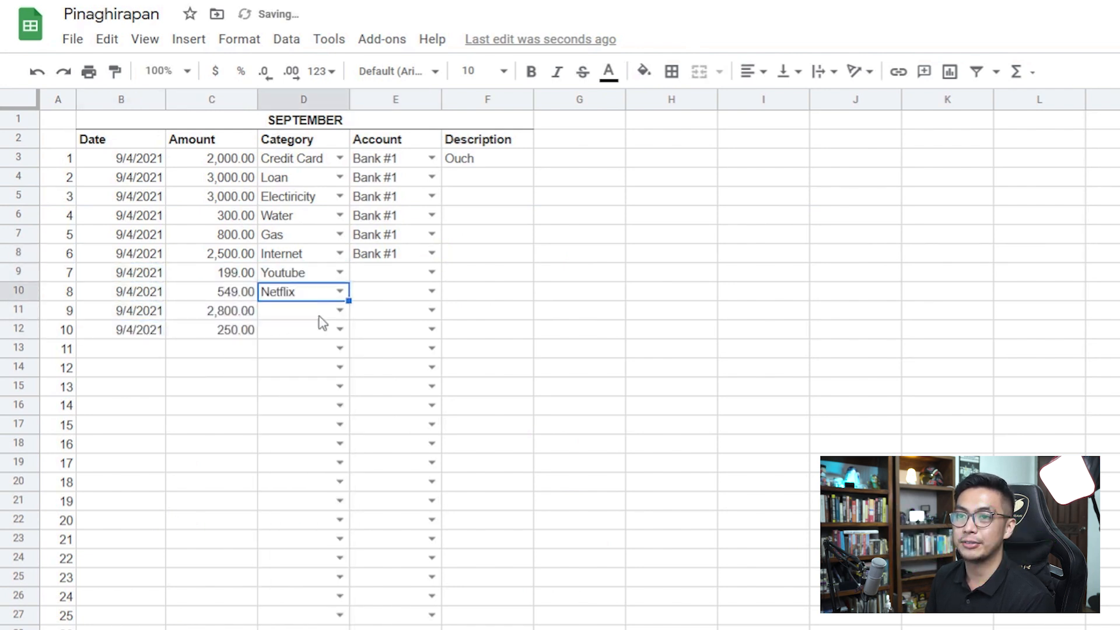
{"action": "double_click", "coordinate": [306, 311]}
{"action": "left_click", "coordinate": [305, 523]}
{"action": "double_click", "coordinate": [306, 329]}
{"action": "left_click", "coordinate": [302, 563]}
Step: Assign the account Bank #1 to the subscription transactions in rows 9 to 12
{"action": "left_click", "coordinate": [431, 253]}
{"action": "left_click", "coordinate": [412, 260]}
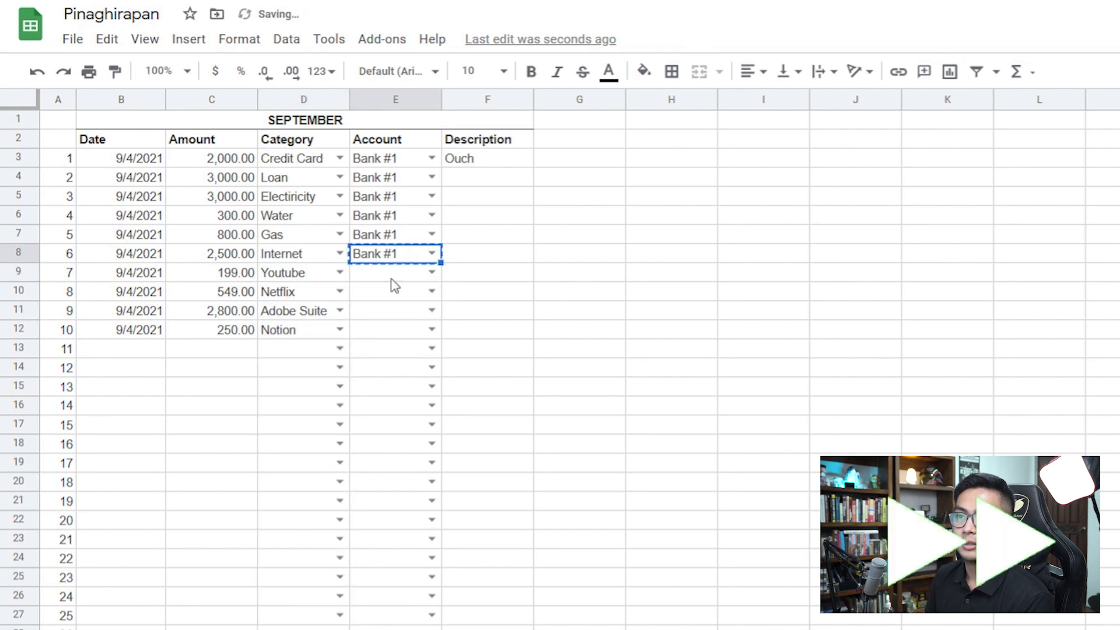
{"action": "left_click", "coordinate": [432, 272]}
{"action": "left_click", "coordinate": [403, 285]}
{"action": "left_click", "coordinate": [432, 291]}
{"action": "left_click", "coordinate": [387, 307]}
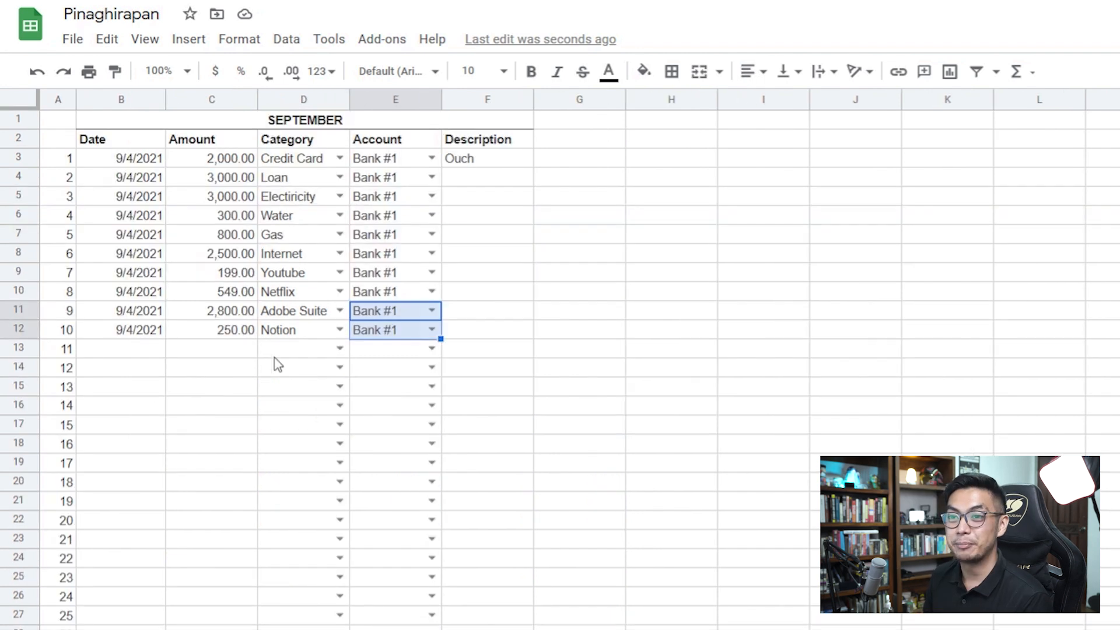
Step: Add transaction 11 to the September log with an amount of 3,000 and the date 9/4/2021 copied from transaction 10
{"action": "left_click", "coordinate": [216, 348]}
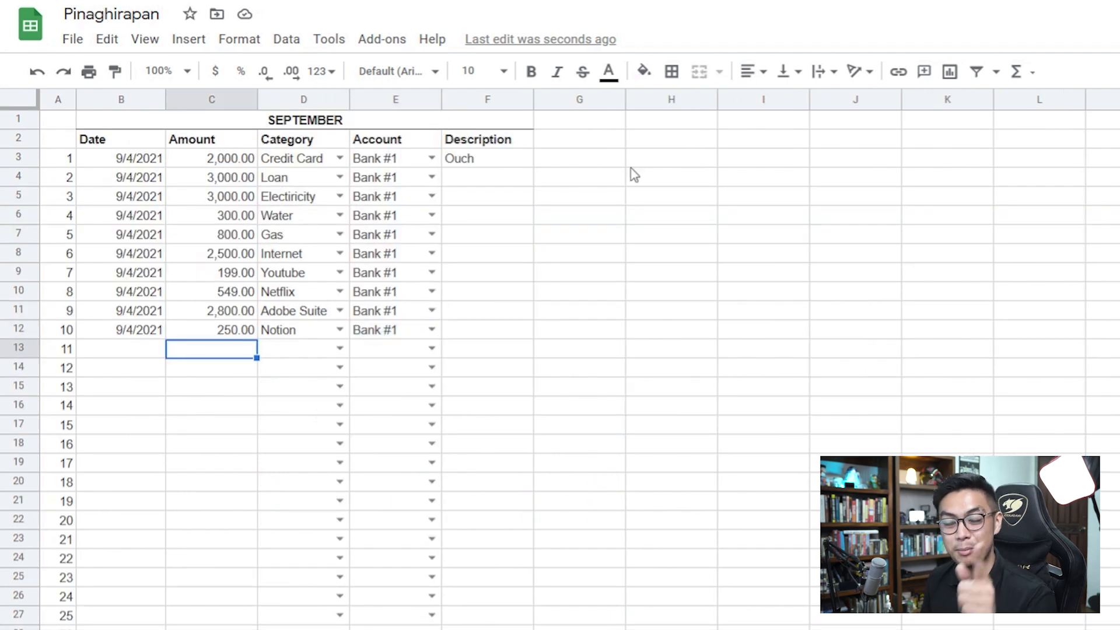
{"action": "type", "text": "3,"}
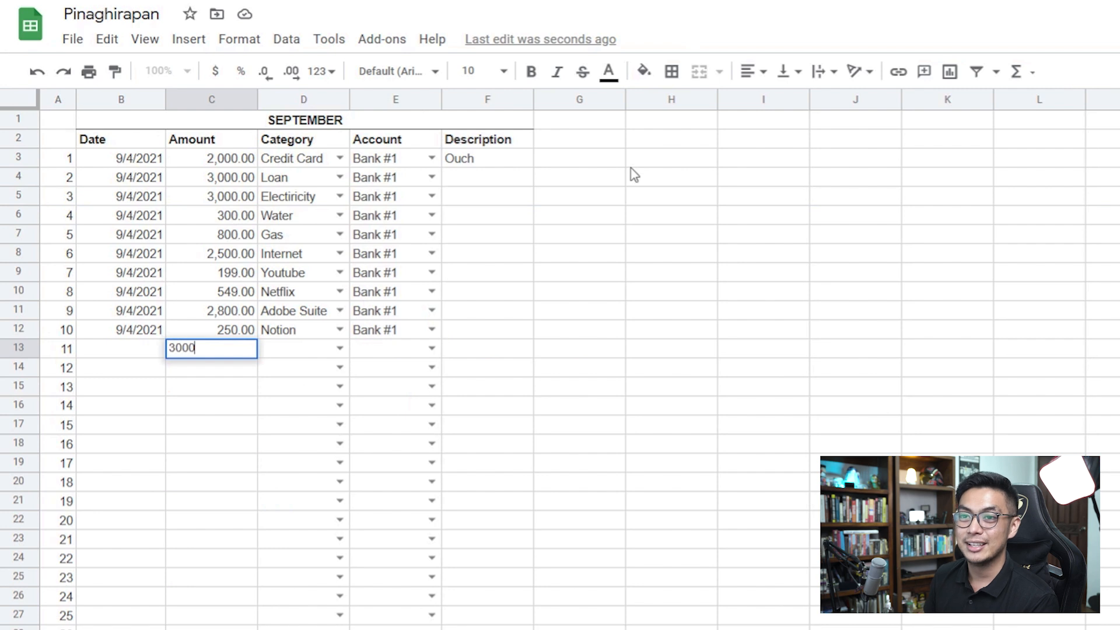
{"action": "type", "text": "000"}
{"action": "key", "text": "Return"}
{"action": "left_click", "coordinate": [133, 332]}
{"action": "key", "text": "ctrl+c"}
{"action": "left_click", "coordinate": [137, 349]}
{"action": "key", "text": "ctrl+v"}
{"action": "left_click", "coordinate": [284, 336]}
{"action": "left_click", "coordinate": [253, 355]}
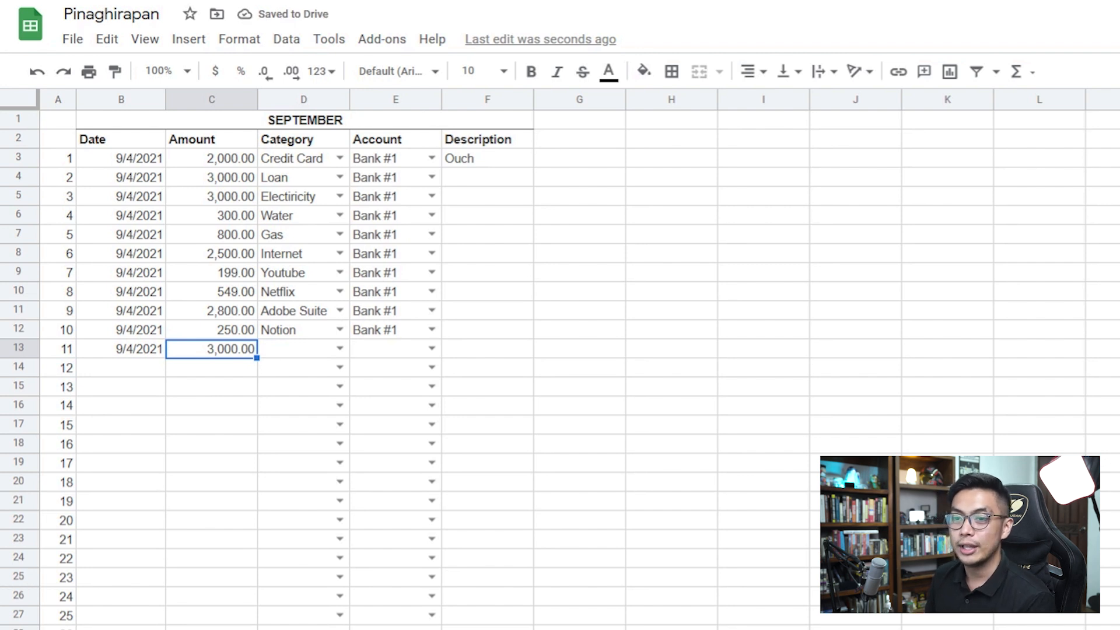
Step: Insert a row below Fun money in the budget sheet's Expenses section and enter Snacks as its category
{"action": "left_click", "coordinate": [260, 629]}
{"action": "left_click", "coordinate": [227, 629]}
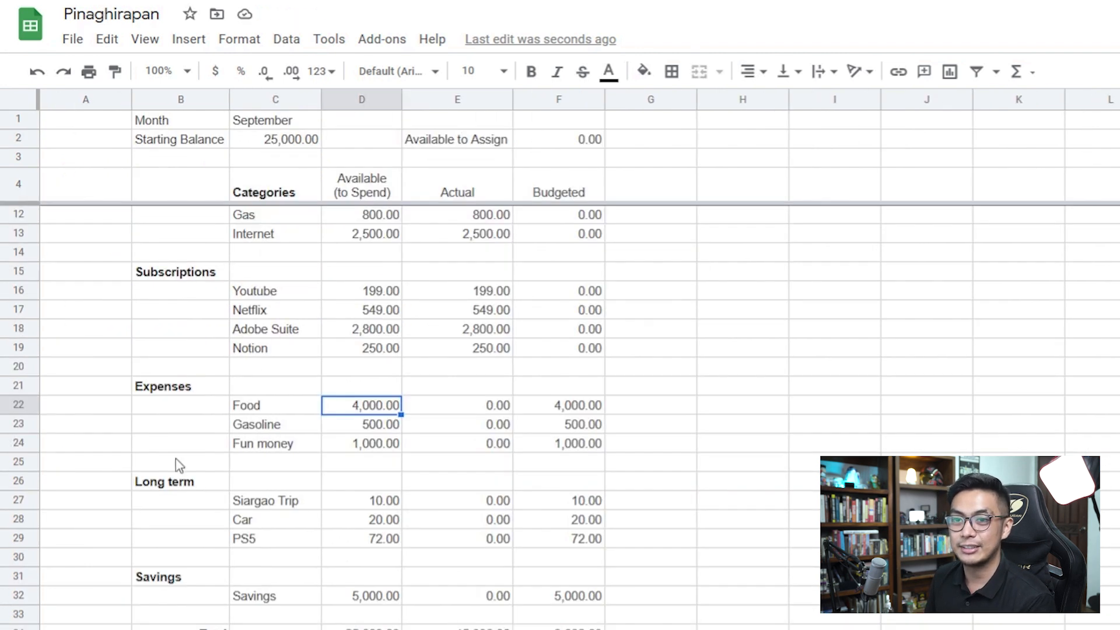
{"action": "right_click", "coordinate": [20, 467]}
{"action": "left_click", "coordinate": [78, 367]}
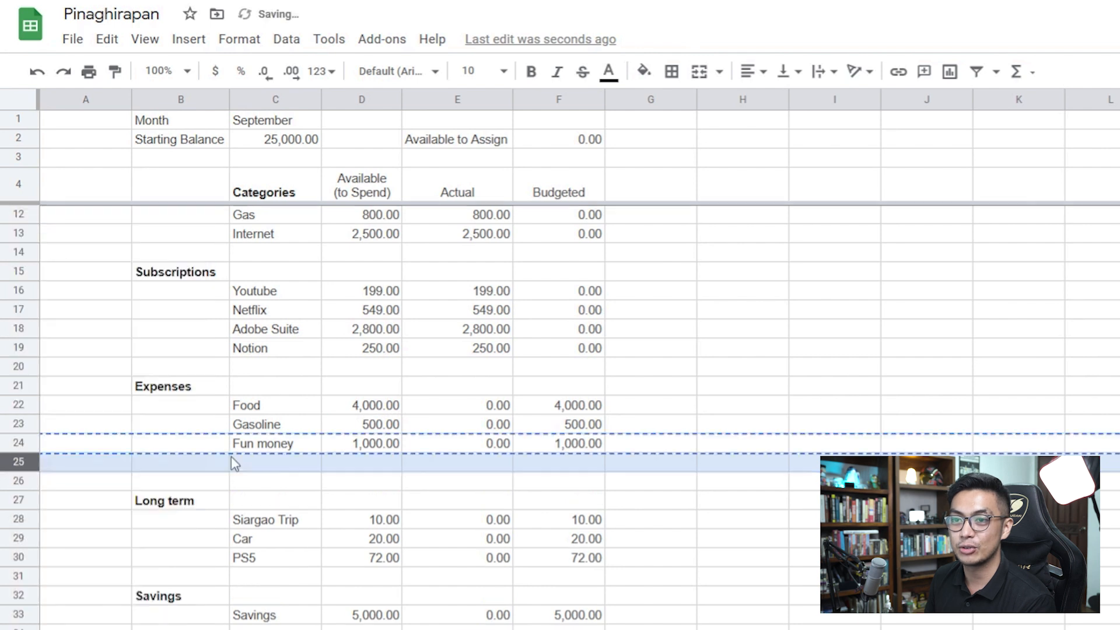
{"action": "left_click", "coordinate": [278, 466]}
{"action": "type", "text": "Snacks"}
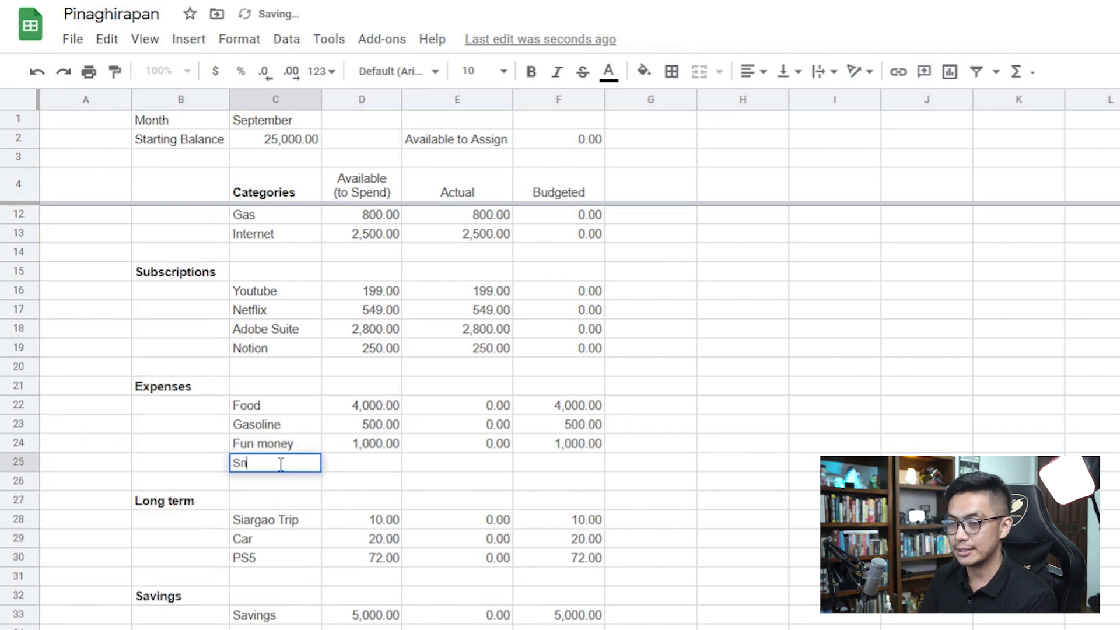
{"action": "key", "text": "Return"}
Step: Rename the Food category in the Expenses section as Groceries
{"action": "key", "text": "Up"}
{"action": "key", "text": "Up"}
{"action": "key", "text": "Up"}
{"action": "key", "text": "Up"}
{"action": "type", "text": "Groceries"}
{"action": "key", "text": "Return"}
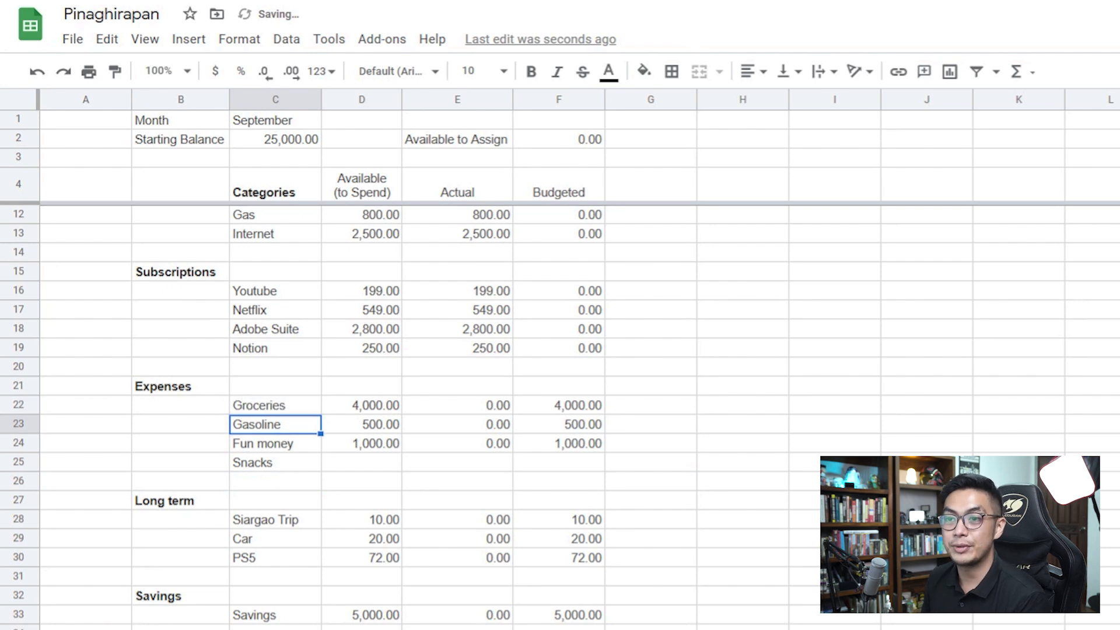
{"action": "left_click", "coordinate": [365, 464]}
{"action": "key", "text": "Up"}
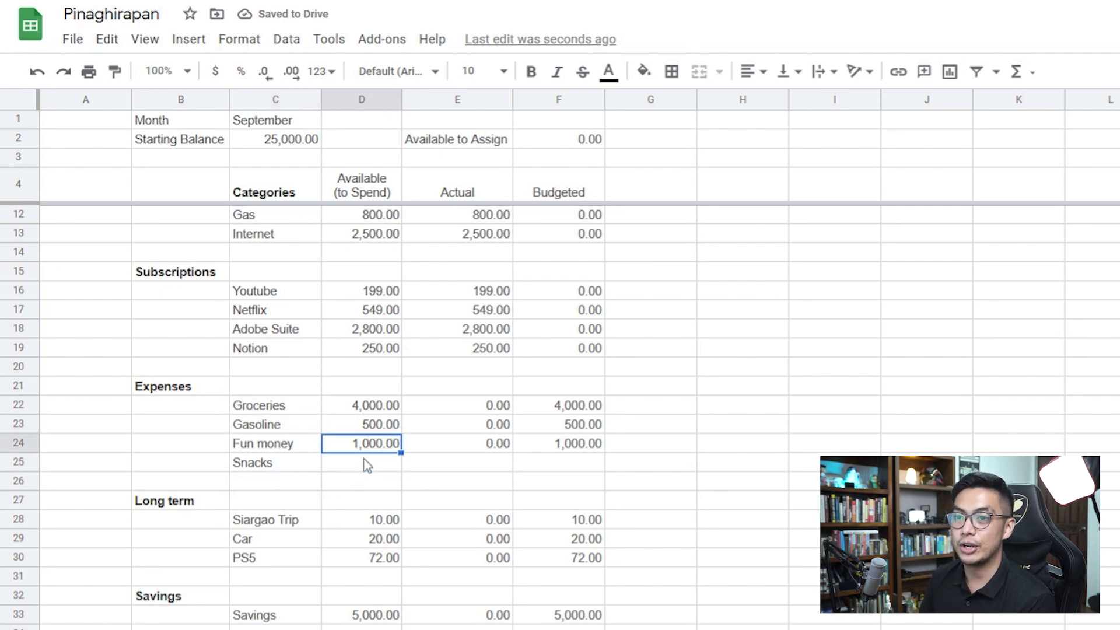
{"action": "type", "text": "500"}
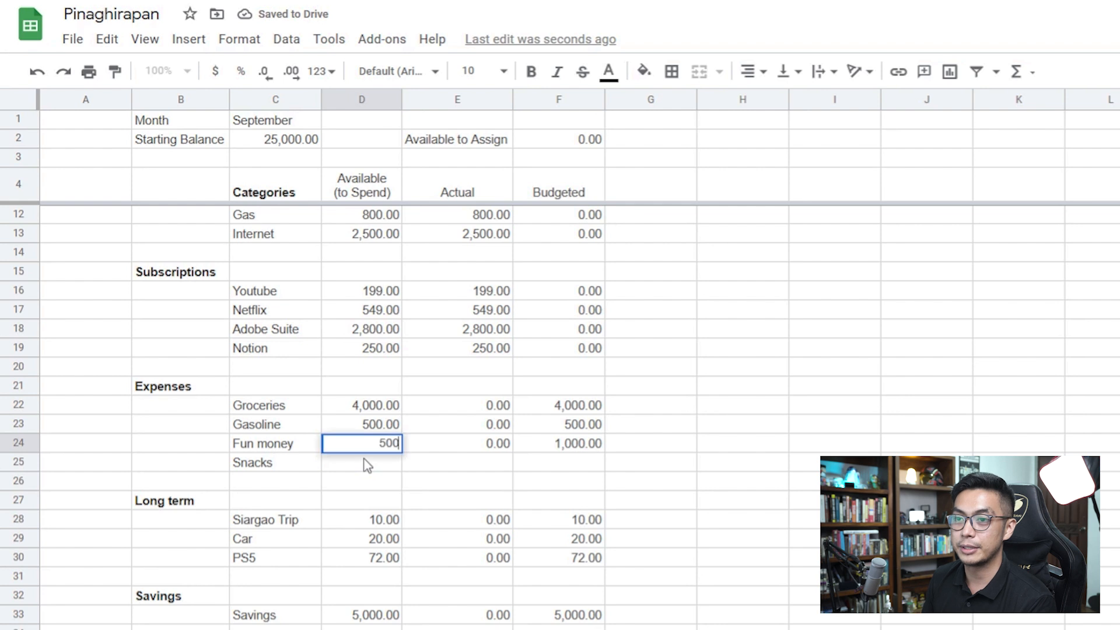
{"action": "key", "text": "Return"}
{"action": "key", "text": "ctrl+z"}
Step: Set the Available (to Spend) amounts to 3,500 for Groceries and 500 for Snacks
{"action": "key", "text": "Up"}
{"action": "key", "text": "Up"}
{"action": "type", "text": "3,500"}
{"action": "key", "text": "Return"}
{"action": "key", "text": "Down"}
{"action": "key", "text": "Down"}
{"action": "type", "text": "500"}
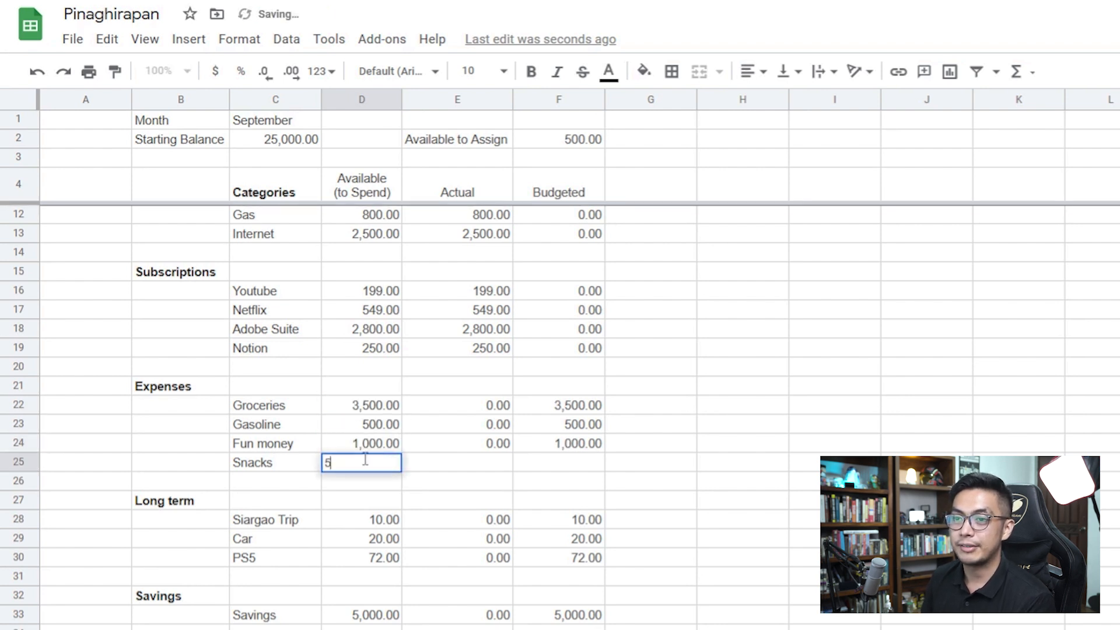
{"action": "key", "text": "Return"}
Step: Copy the Actual and Budgeted formulas from the Fun money row into the Snacks row
{"action": "left_click", "coordinate": [483, 448]}
{"action": "key", "text": "ctrl+c"}
{"action": "left_click", "coordinate": [495, 462]}
{"action": "key", "text": "ctrl+v"}
{"action": "left_click", "coordinate": [576, 445]}
{"action": "key", "text": "ctrl+c"}
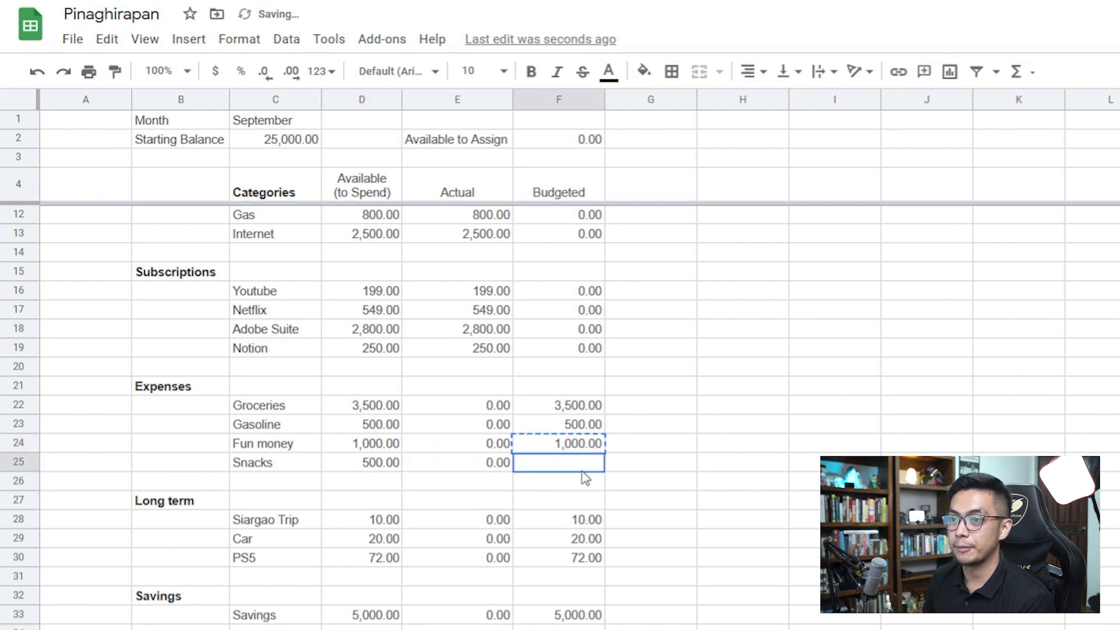
{"action": "left_click", "coordinate": [579, 467]}
{"action": "key", "text": "ctrl+v"}
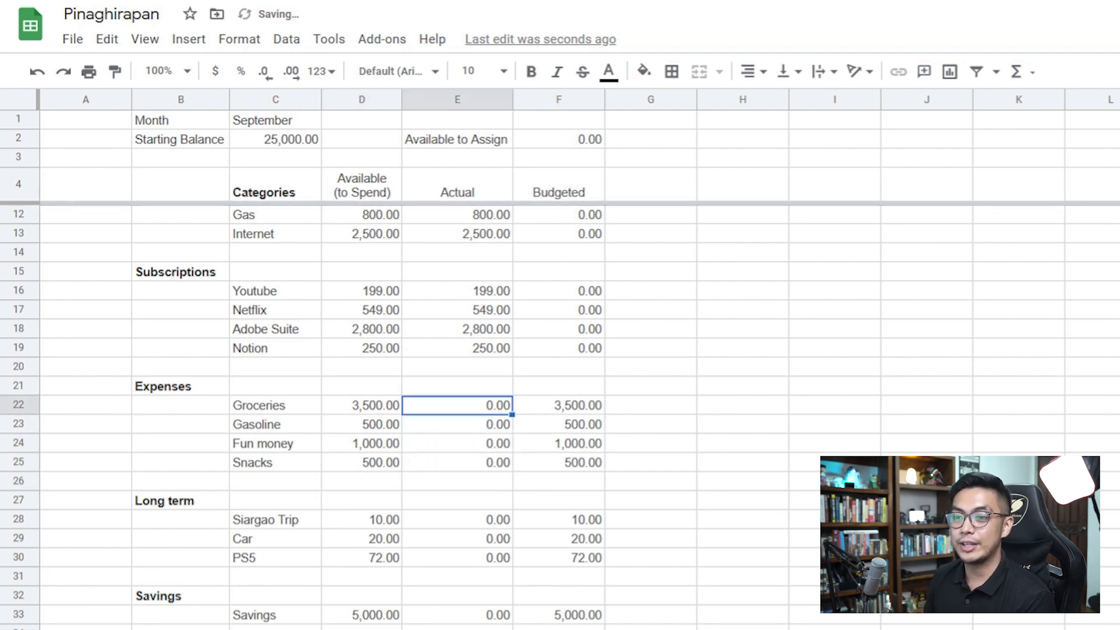
Step: In the transaction log, assign transaction 11 the category Groceries and the account Bank #1
{"action": "left_click", "coordinate": [175, 629]}
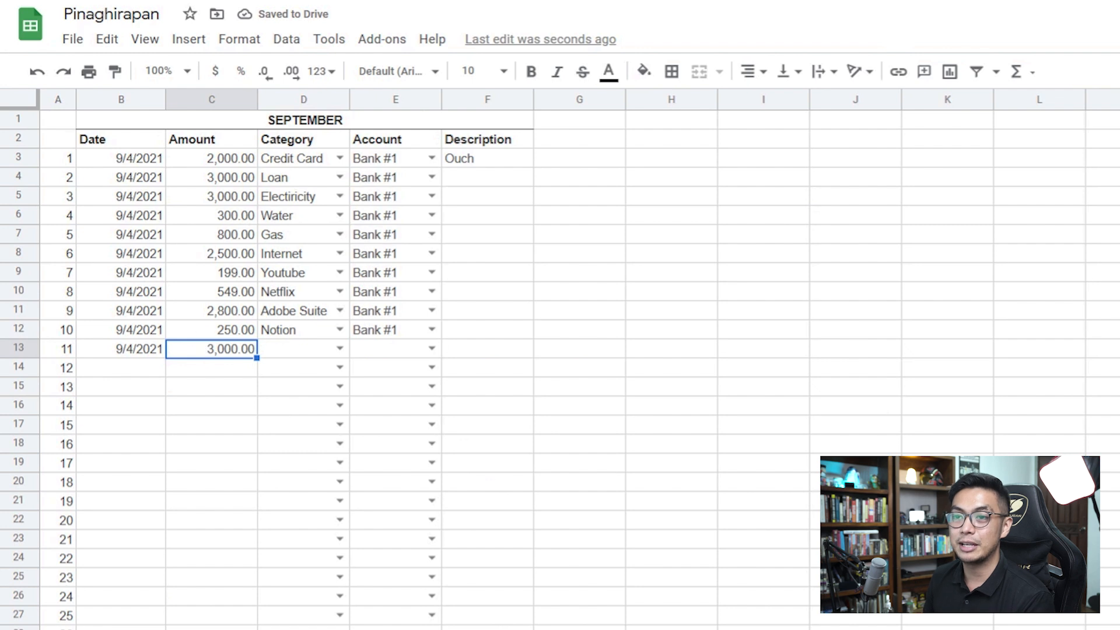
{"action": "left_click", "coordinate": [175, 629]}
{"action": "left_click", "coordinate": [175, 628]}
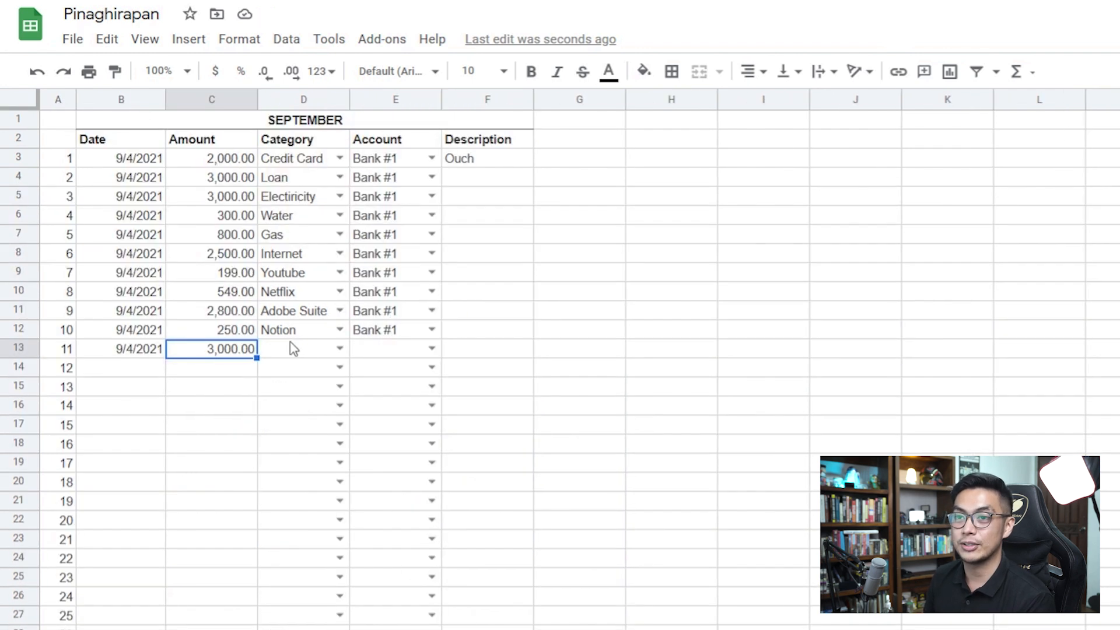
{"action": "left_click", "coordinate": [339, 348]}
{"action": "left_click", "coordinate": [297, 606]}
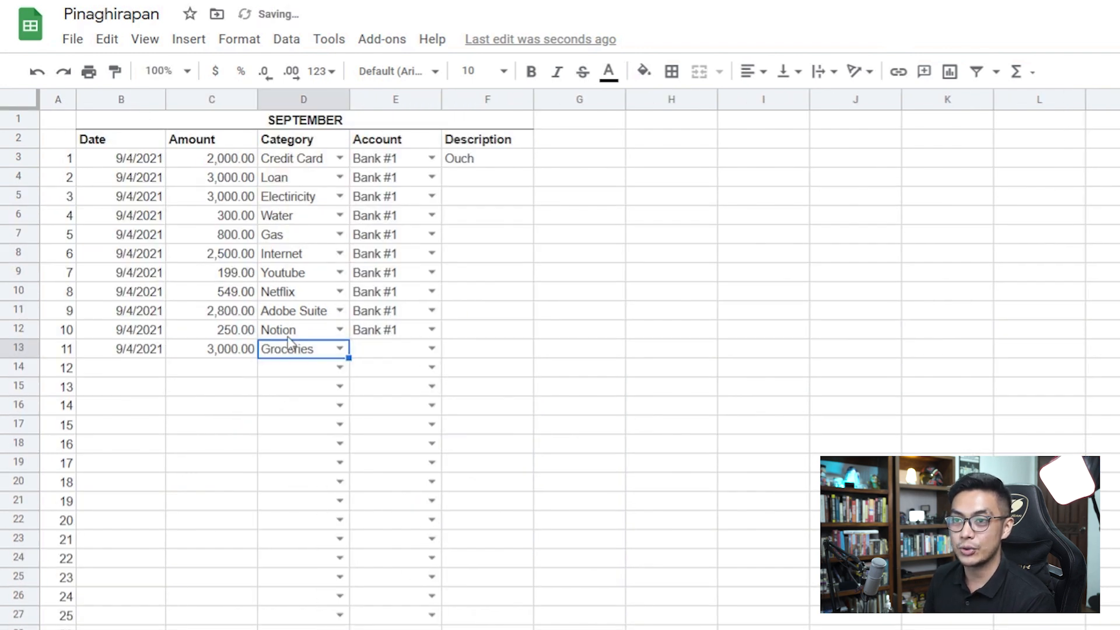
{"action": "left_click", "coordinate": [431, 349]}
{"action": "left_click", "coordinate": [385, 371]}
Step: Check in the budget sheet how the logged expense changes the Actual and Budgeted amounts for Groceries
{"action": "left_click", "coordinate": [175, 629]}
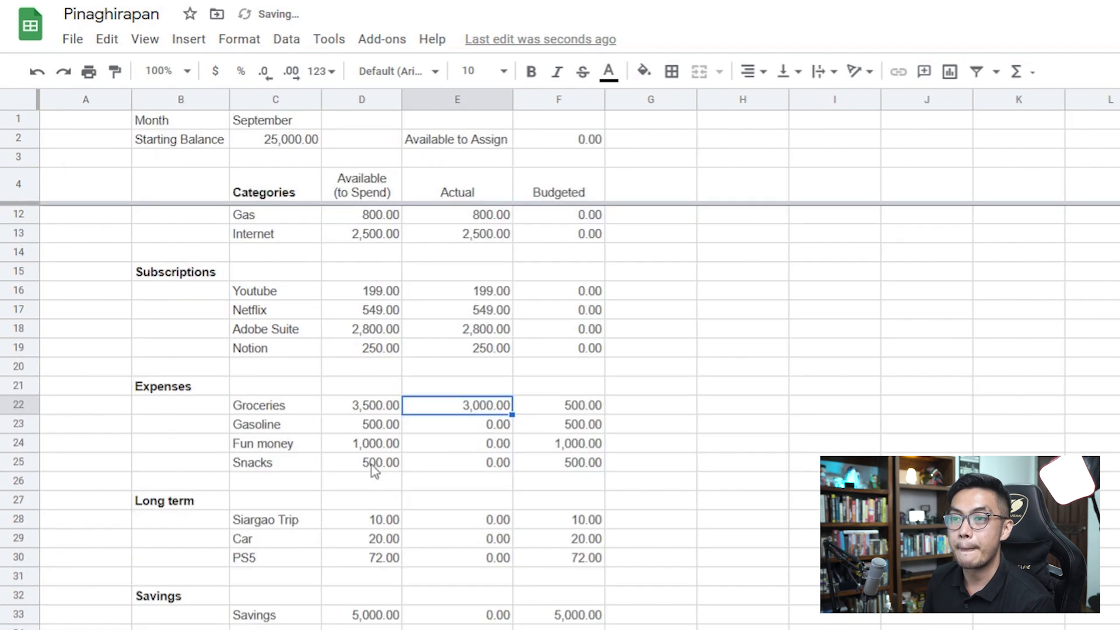
{"action": "left_click", "coordinate": [577, 409]}
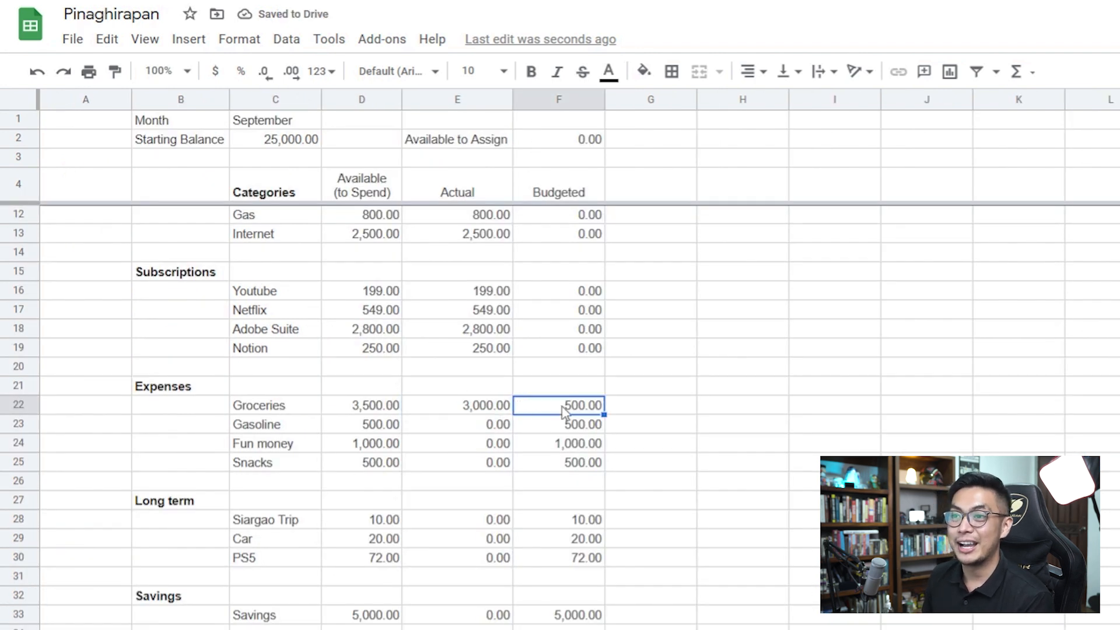
{"action": "double_click", "coordinate": [577, 408]}
{"action": "left_click", "coordinate": [637, 393]}
{"action": "left_click", "coordinate": [563, 405]}
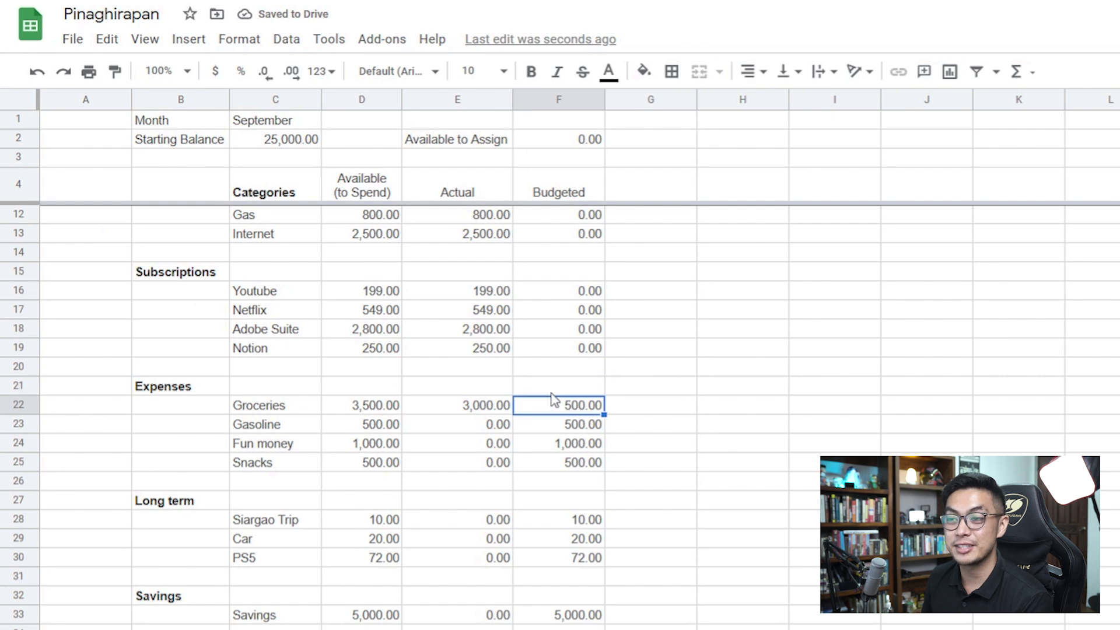
{"action": "scroll", "coordinate": [553, 402], "scroll_direction": "up", "scroll_amount": 1}
{"action": "scroll", "coordinate": [522, 459], "scroll_direction": "down", "scroll_amount": 1}
{"action": "left_click", "coordinate": [397, 442]}
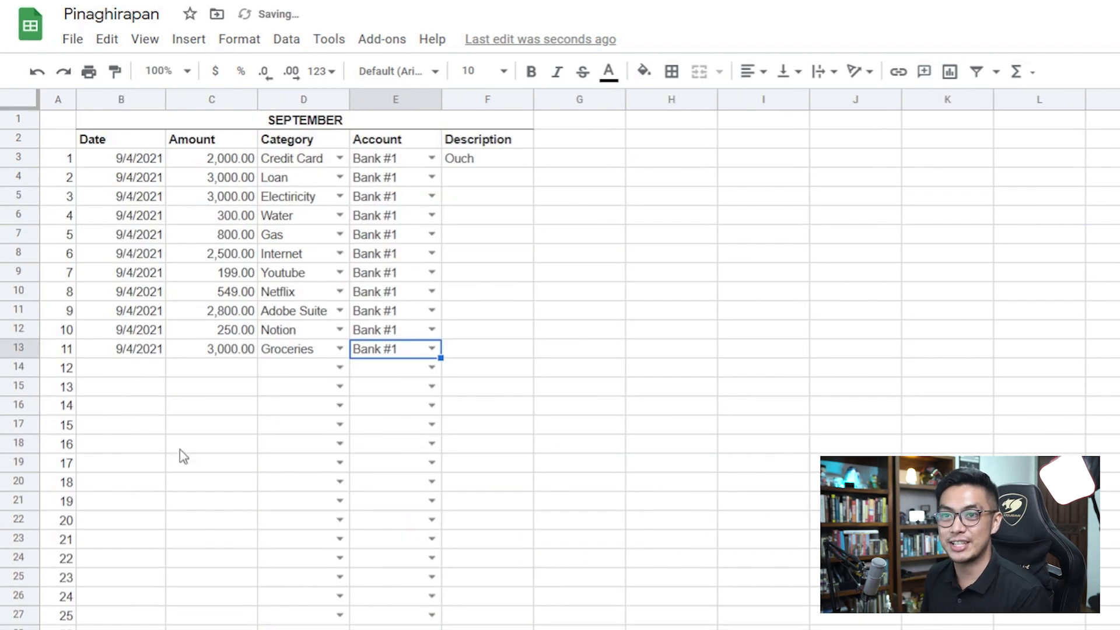
Step: Change the transaction dates to 9/14/2021 for Gas, 9/23/2021 for Internet, 9/16/2021 for Youtube and 9/6/2021 for Netflix
{"action": "left_click", "coordinate": [116, 239]}
{"action": "double_click", "coordinate": [117, 242]}
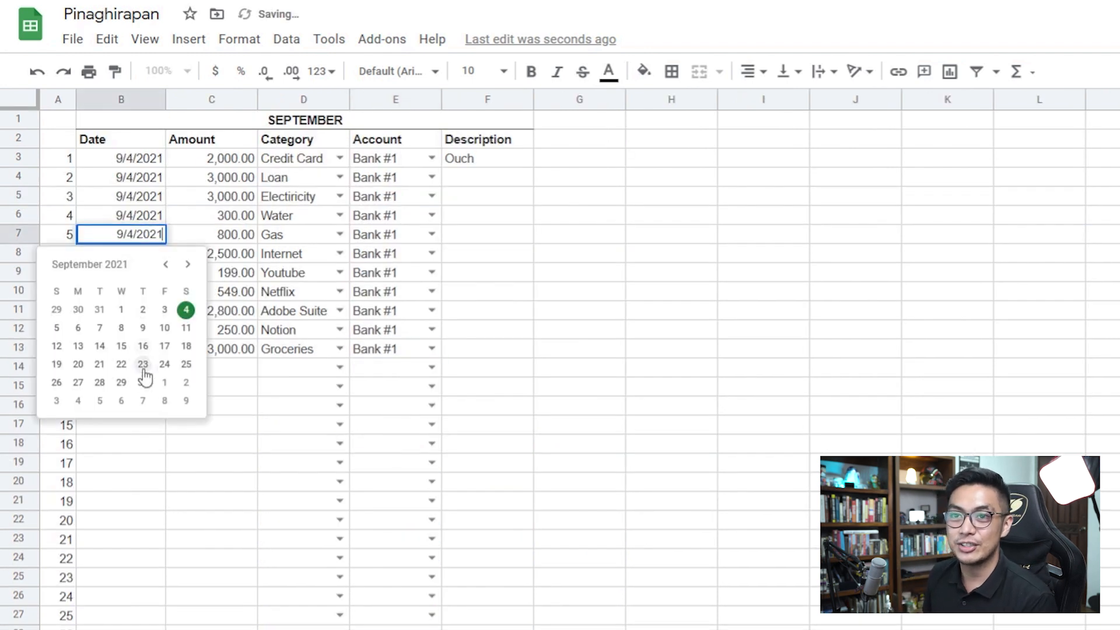
{"action": "left_click", "coordinate": [100, 345]}
{"action": "double_click", "coordinate": [124, 255]}
{"action": "left_click", "coordinate": [143, 383]}
{"action": "key", "text": "Return"}
{"action": "left_click", "coordinate": [142, 383]}
{"action": "key", "text": "Return"}
{"action": "left_click", "coordinate": [83, 385]}
Step: Change the transaction dates to 9/17/2021 for Adobe Suite, 9/14/2021 for Notion and 9/16/2021 for Groceries
{"action": "double_click", "coordinate": [131, 316]}
{"action": "left_click", "coordinate": [164, 422]}
{"action": "double_click", "coordinate": [115, 327]}
{"action": "left_click", "coordinate": [100, 442]}
{"action": "key", "text": "Return"}
{"action": "left_click", "coordinate": [142, 460]}
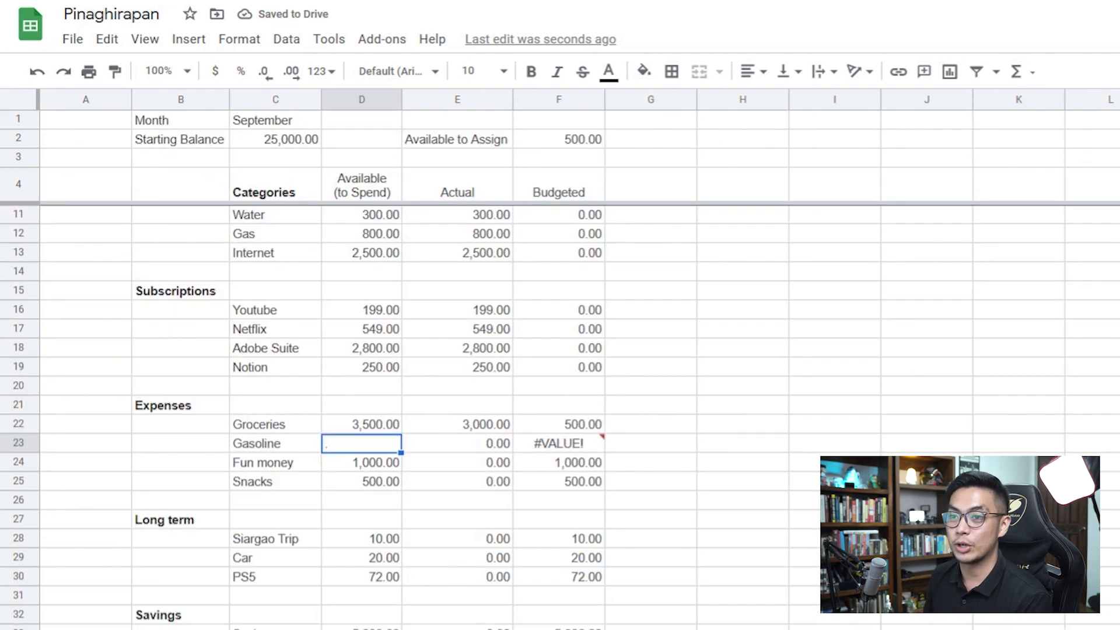
Step: Review the available, actual and budgeted amounts for Groceries, Gasoline and Fun money in the budget sheet
{"action": "scroll", "coordinate": [478, 370], "scroll_direction": "down", "scroll_amount": 1}
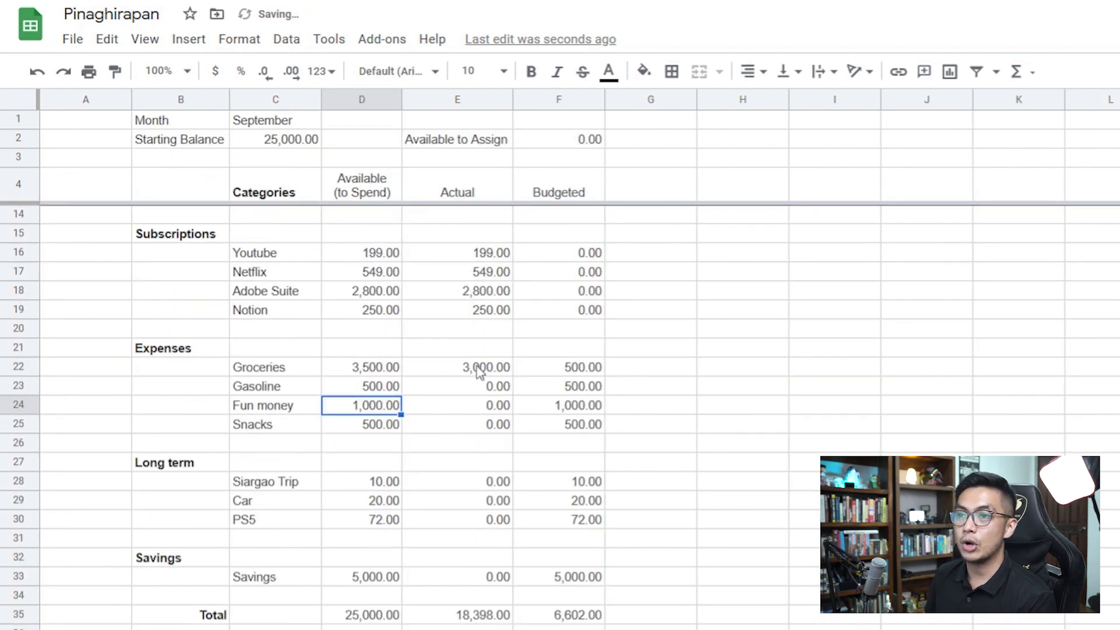
{"action": "left_click", "coordinate": [570, 369]}
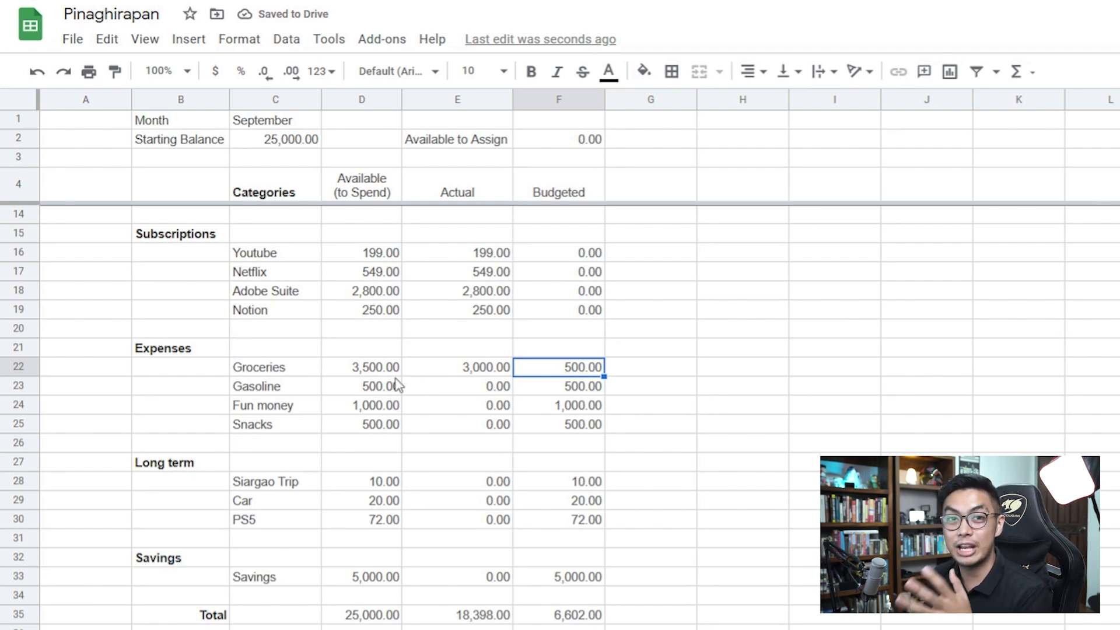
{"action": "left_click", "coordinate": [463, 385]}
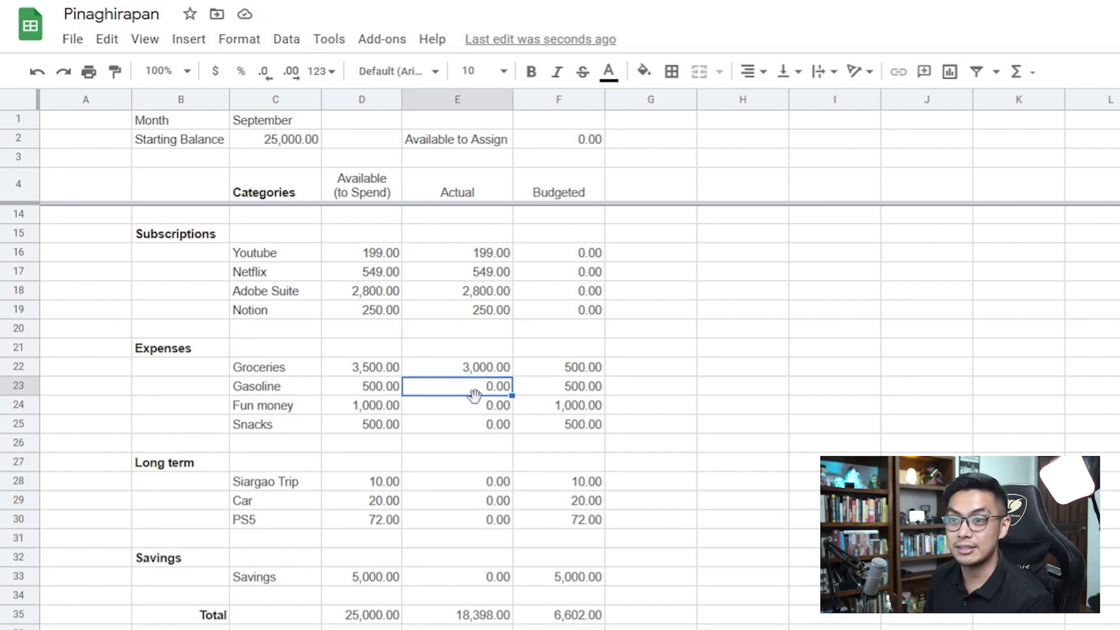
{"action": "left_click", "coordinate": [570, 389]}
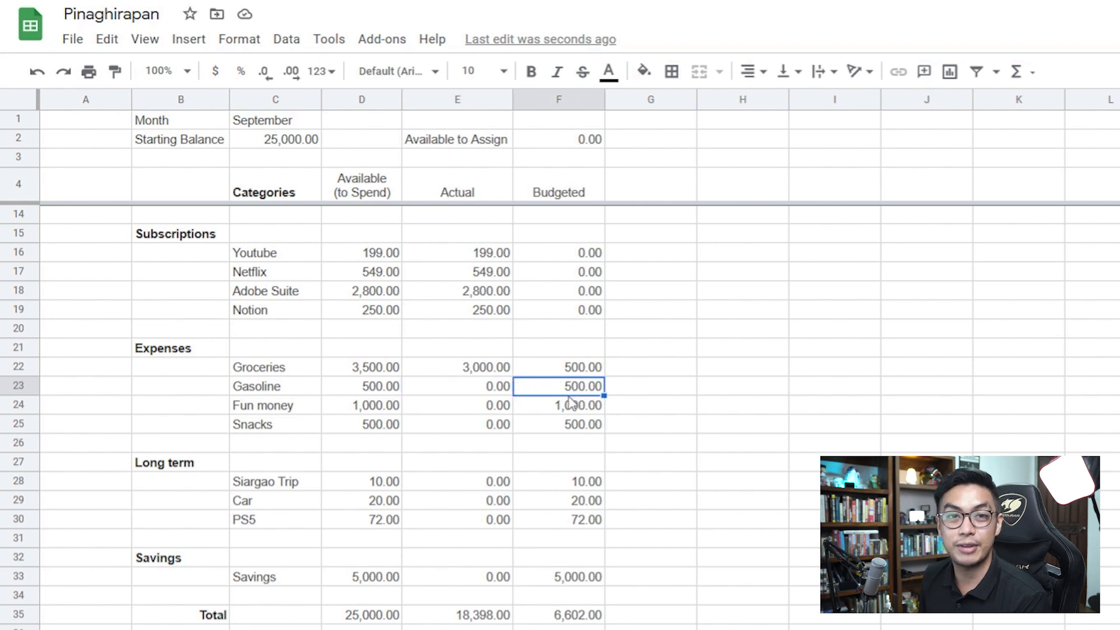
{"action": "left_click", "coordinate": [493, 394]}
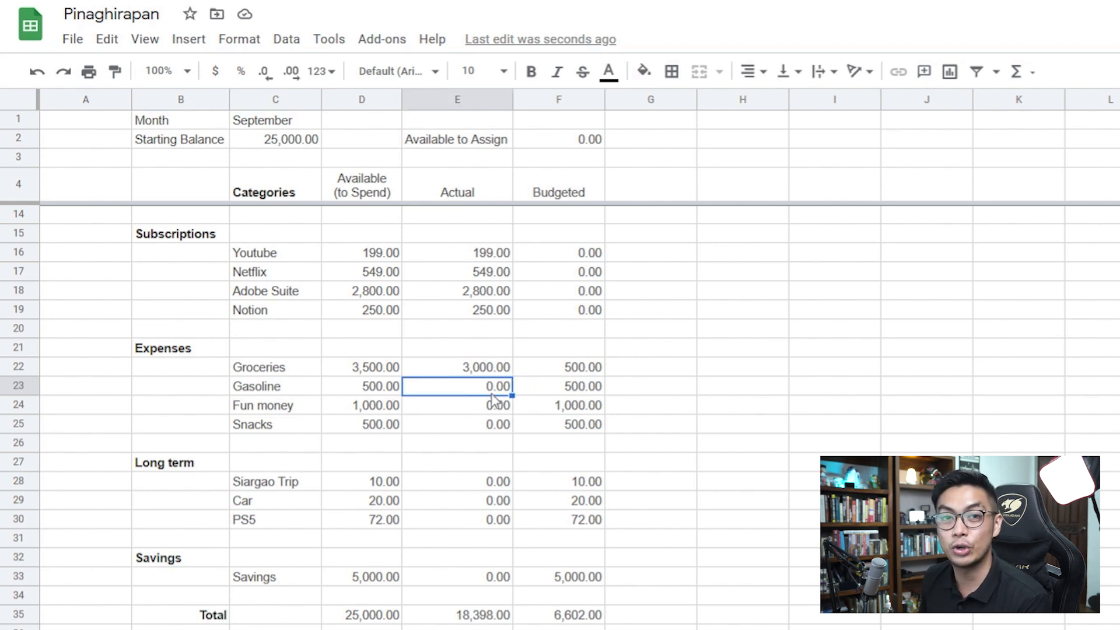
{"action": "left_click", "coordinate": [370, 410]}
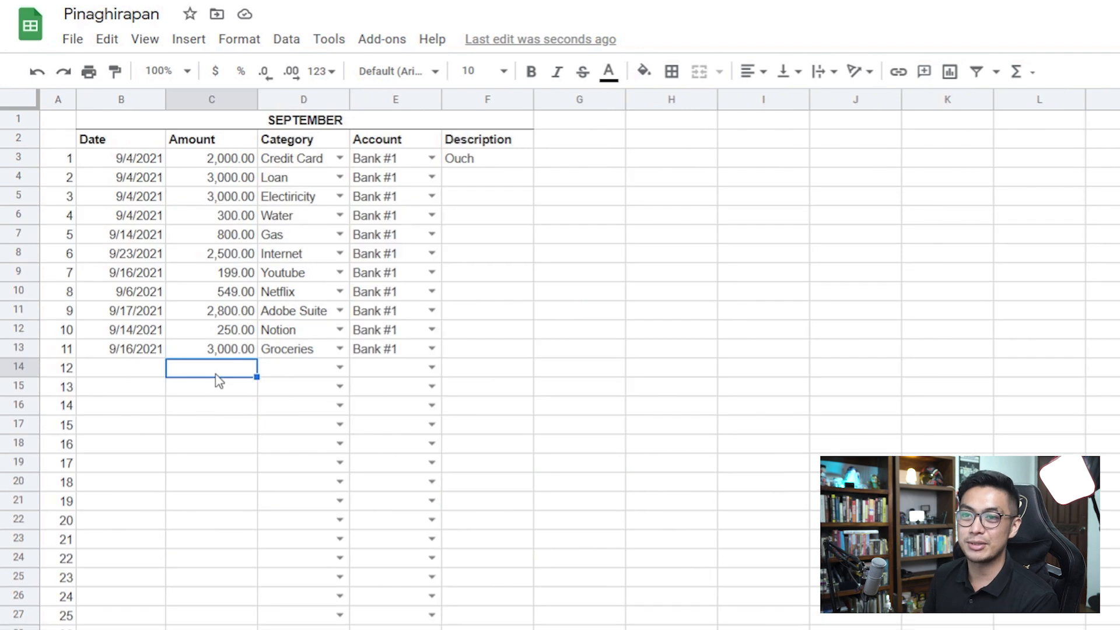
Step: Record transaction 12 in the log with an amount of 1,000 and the category Fun money
{"action": "type", "text": "1,000"}
{"action": "key", "text": "Return"}
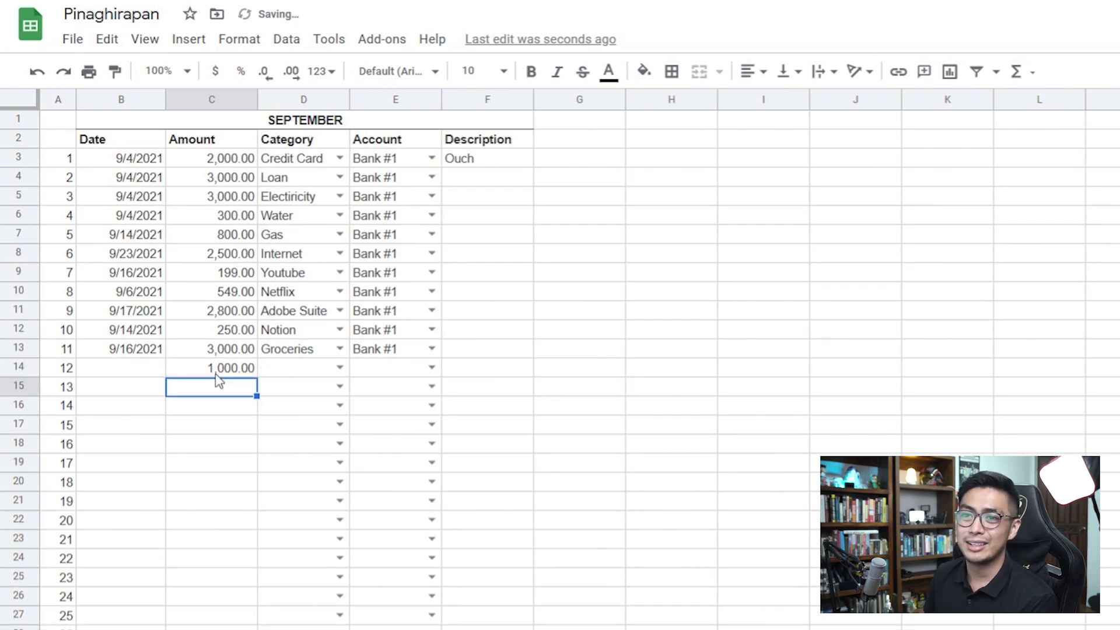
{"action": "left_click", "coordinate": [341, 367]}
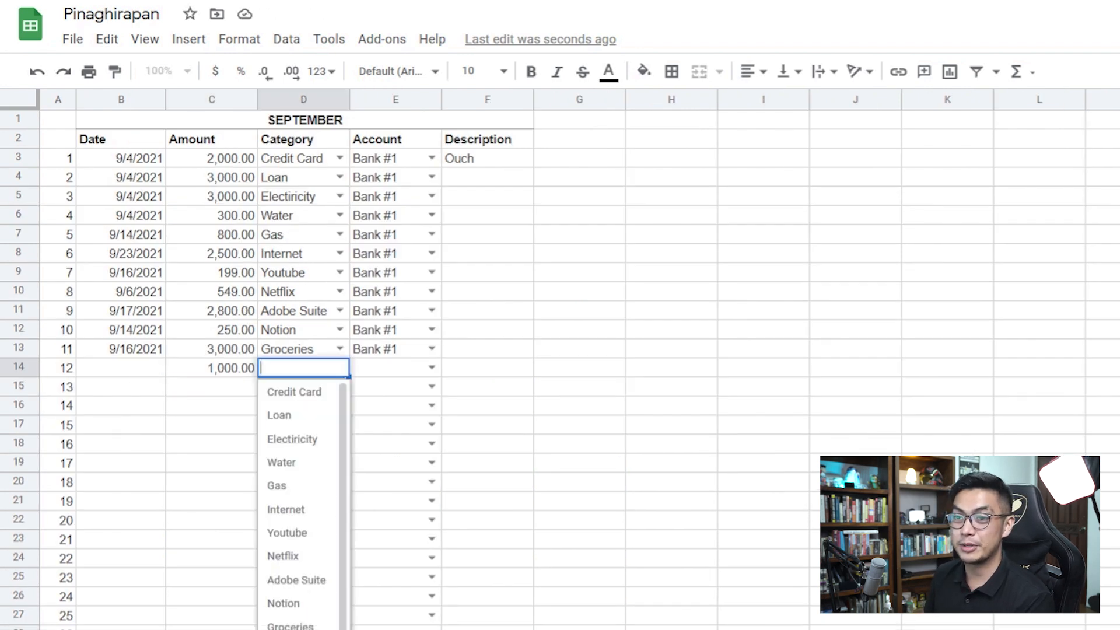
{"action": "left_click", "coordinate": [291, 629]}
Step: Date the Fun money transaction 9/28/2021 and assign it to the account Bank #1
{"action": "left_click", "coordinate": [130, 368]}
{"action": "left_click", "coordinate": [135, 352]}
{"action": "key", "text": "ctrl+c"}
{"action": "left_click", "coordinate": [135, 376]}
{"action": "key", "text": "ctrl+v"}
{"action": "double_click", "coordinate": [135, 376]}
{"action": "left_click", "coordinate": [115, 516]}
{"action": "left_click", "coordinate": [303, 311]}
{"action": "left_click", "coordinate": [431, 367]}
{"action": "left_click", "coordinate": [376, 393]}
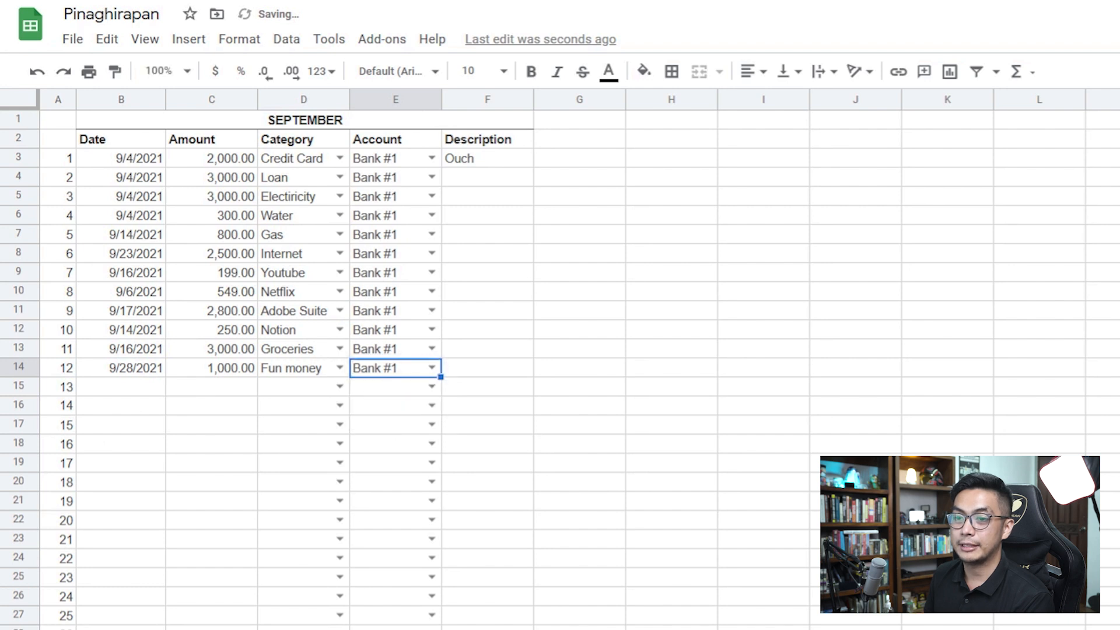
Step: Copy the Siargao Trip, Car and PS5 amounts from the budget sheet into the Amount column for transactions 13 to 15
{"action": "key", "text": "ctrl+shift+Page_Up"}
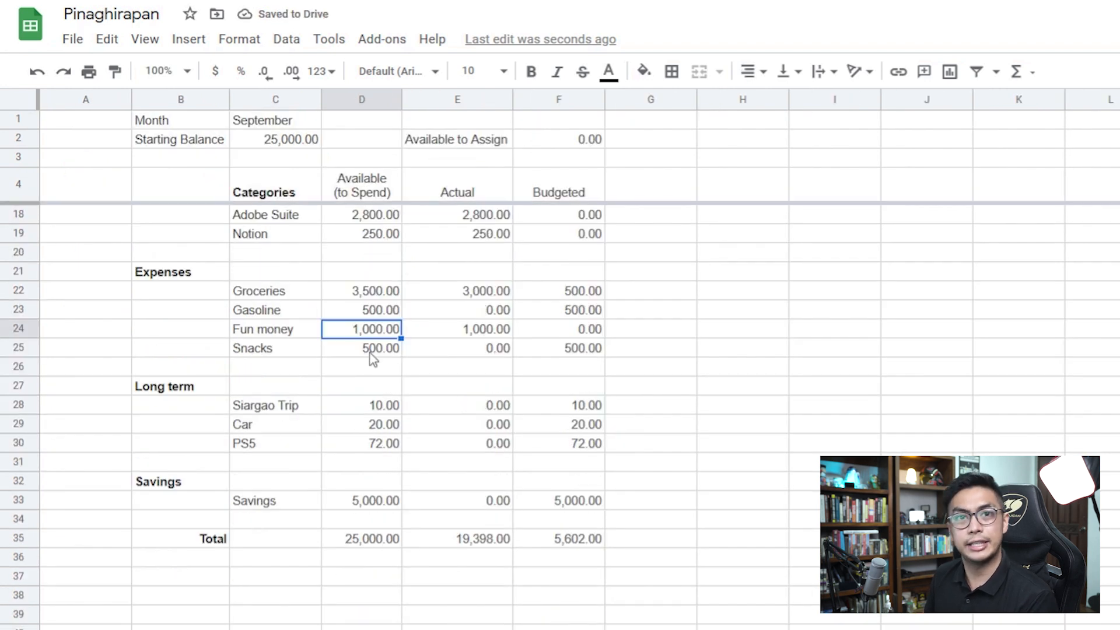
{"action": "key", "text": "ctrl+shift+Page_Down"}
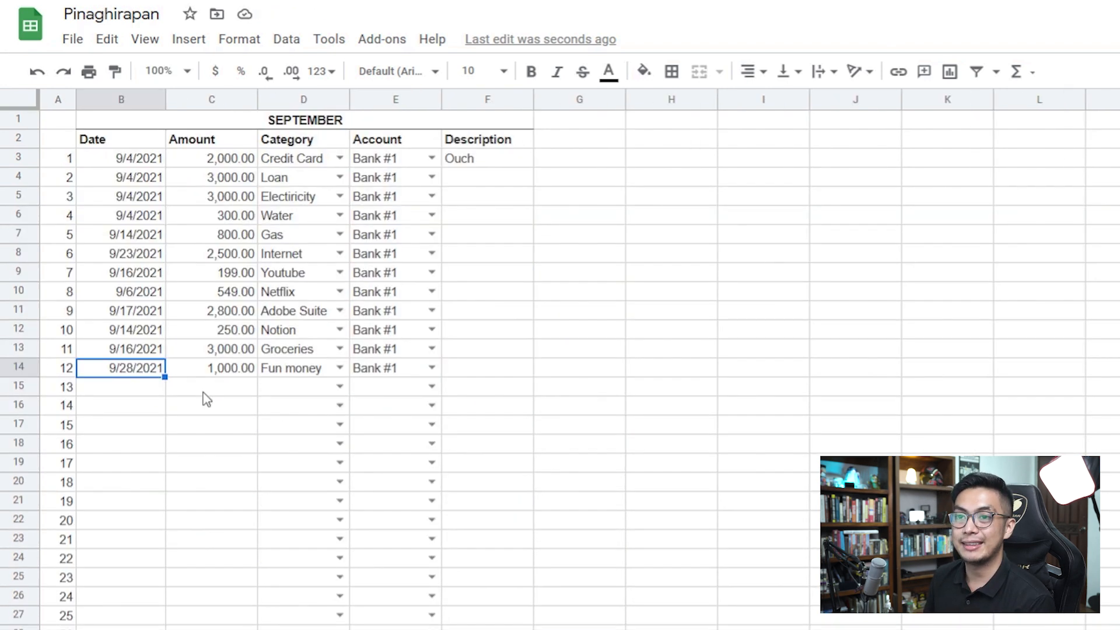
{"action": "left_click", "coordinate": [204, 389]}
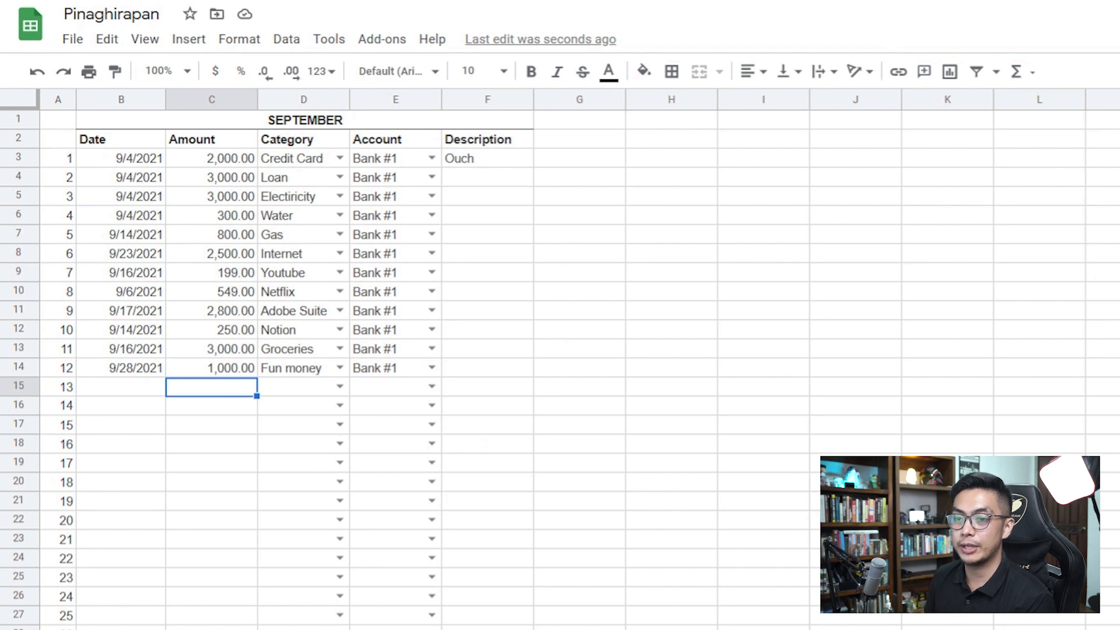
{"action": "key", "text": "ctrl+shift+Page_Up"}
{"action": "left_click_drag", "start_coordinate": [359, 401], "coordinate": [385, 450]}
{"action": "key", "text": "ctrl+shift+Page_Down"}
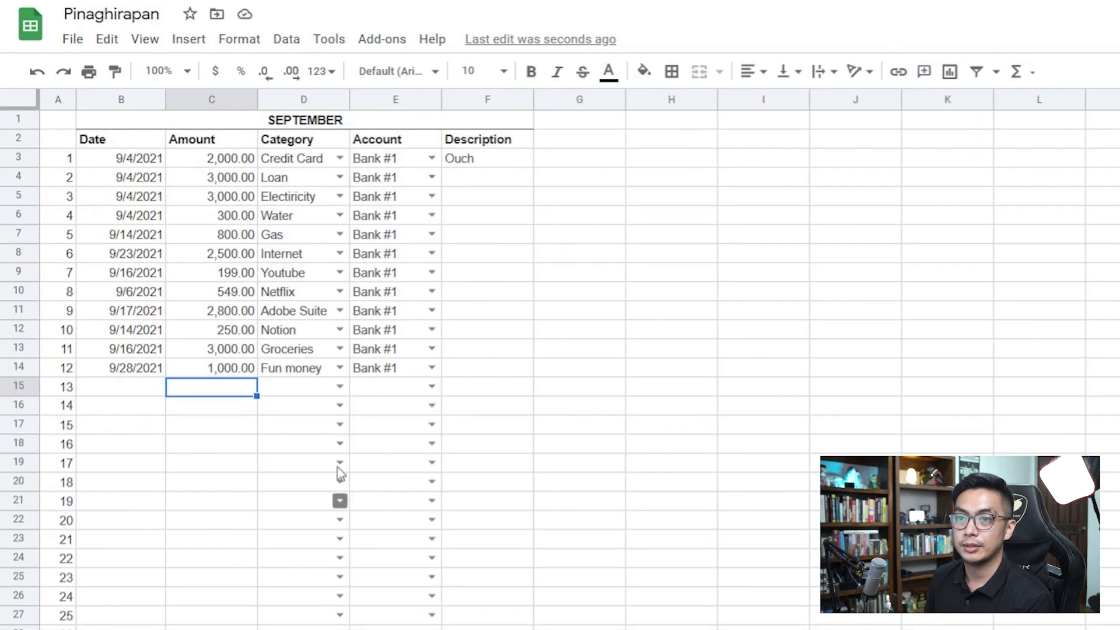
{"action": "key", "text": "ctrl+v"}
Step: Assign the categories Siargao Trip, Car and PS5 to transactions 13, 14 and 15 respectively
{"action": "left_click", "coordinate": [339, 386]}
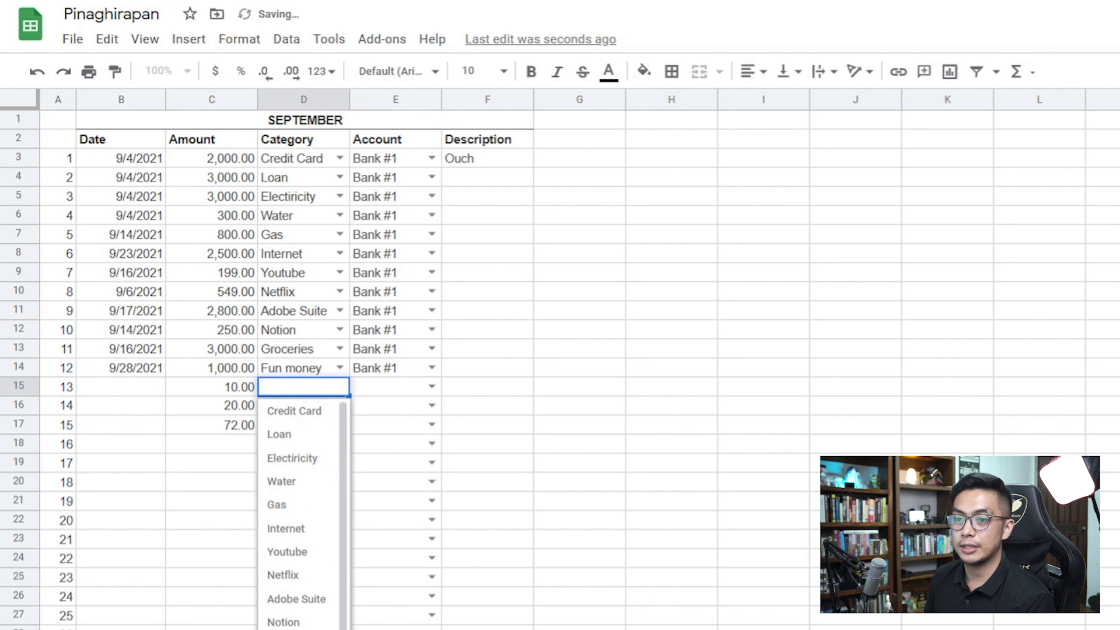
{"action": "type", "text": "Siargao Trip"}
{"action": "key", "text": "Return"}
{"action": "key", "text": "Return"}
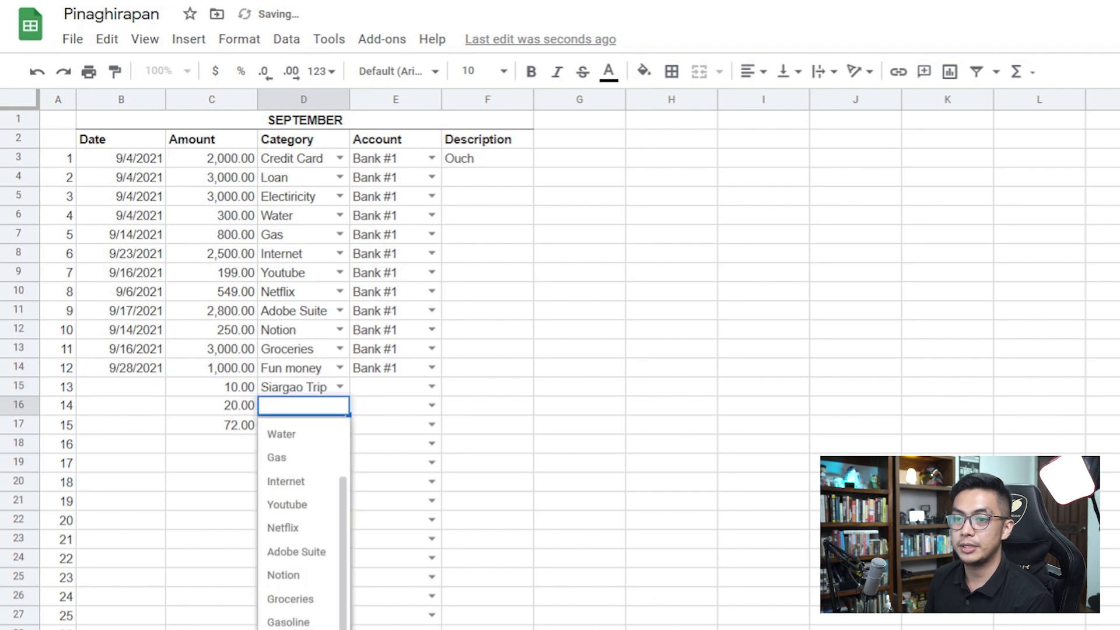
{"action": "type", "text": "Car"}
{"action": "key", "text": "Return"}
{"action": "key", "text": "Return"}
{"action": "scroll", "coordinate": [325, 480], "scroll_direction": "down", "scroll_amount": 2}
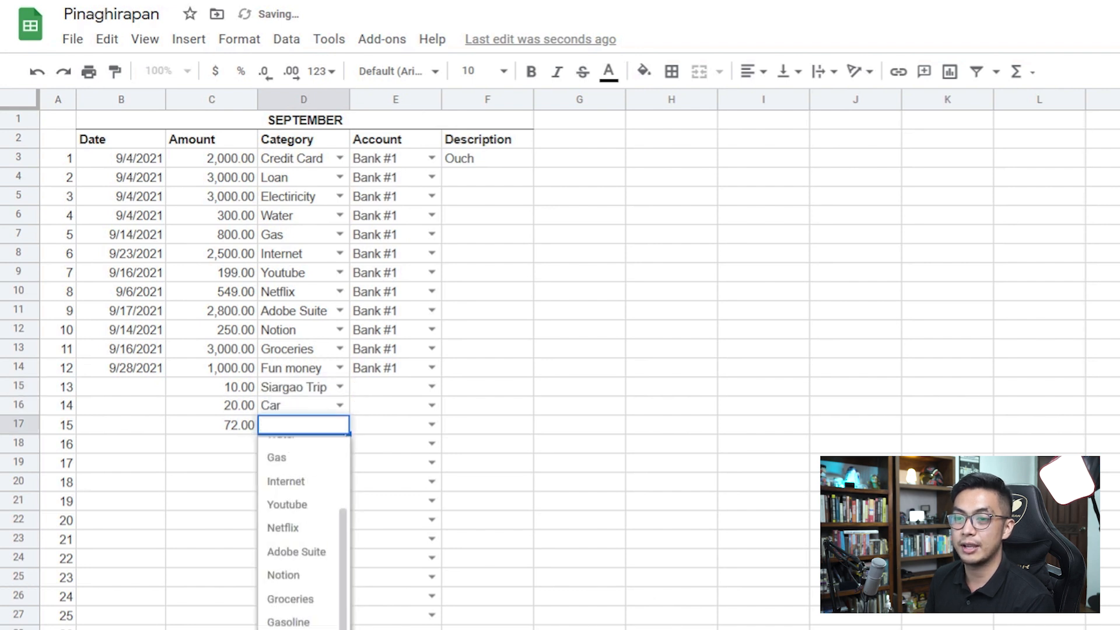
{"action": "type", "text": "PS5"}
{"action": "key", "text": "Return"}
Step: Record transaction 16 in the log with an amount of 5,000 and the category Savings
{"action": "key", "text": "ctrl+shift+Page_Up"}
{"action": "key", "text": "Up"}
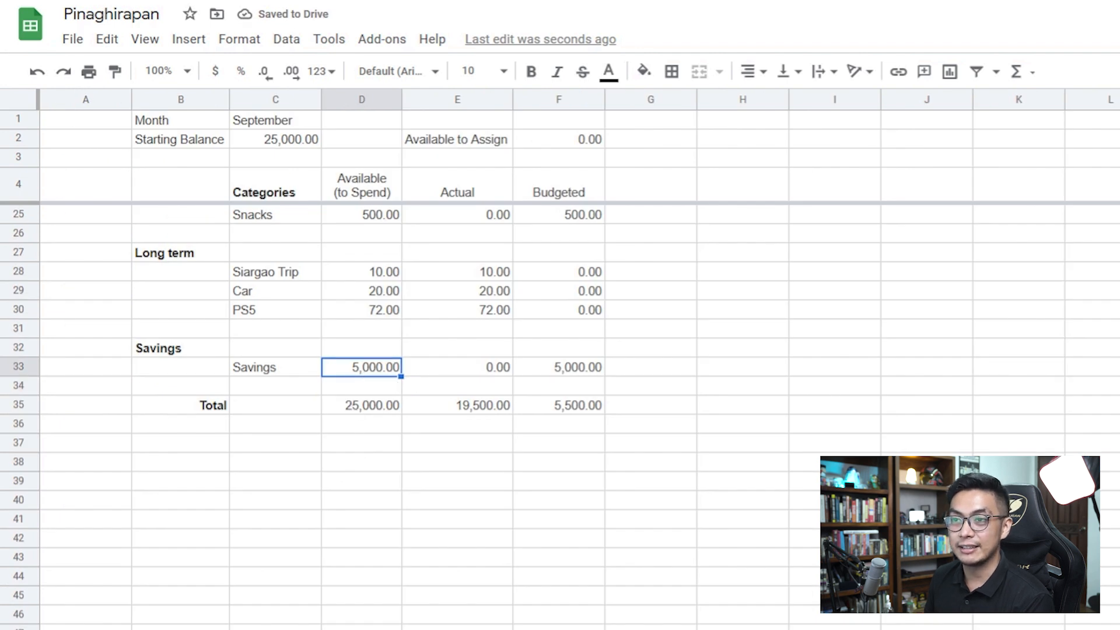
{"action": "key", "text": "ctrl+shift+Page_Down"}
{"action": "type", "text": "5,0"}
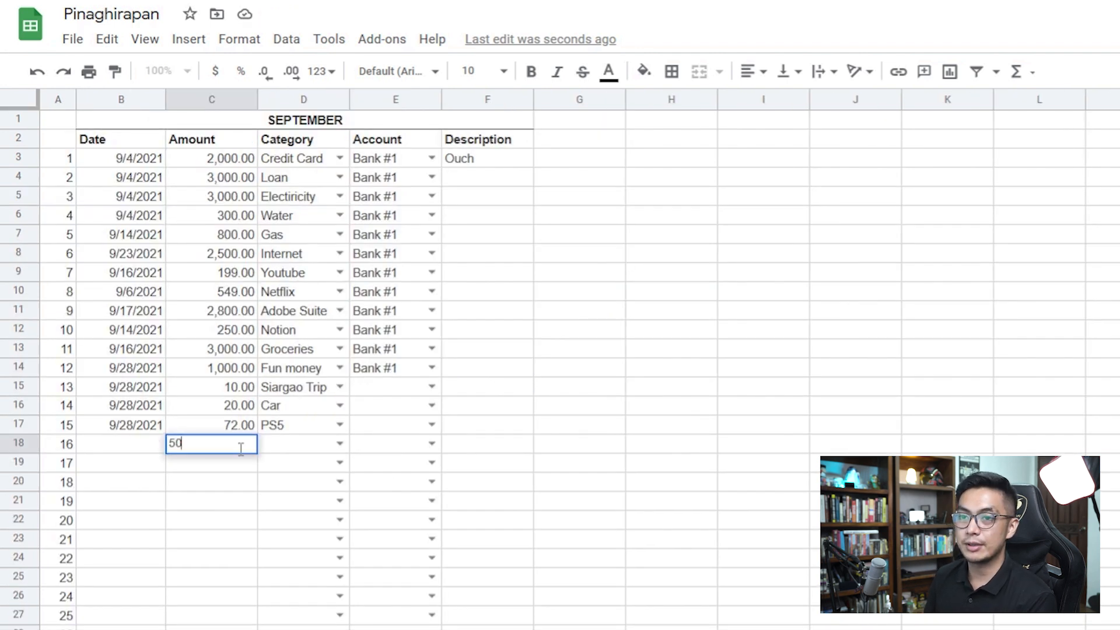
{"action": "type", "text": "00"}
{"action": "key", "text": "Return"}
{"action": "left_click", "coordinate": [339, 443]}
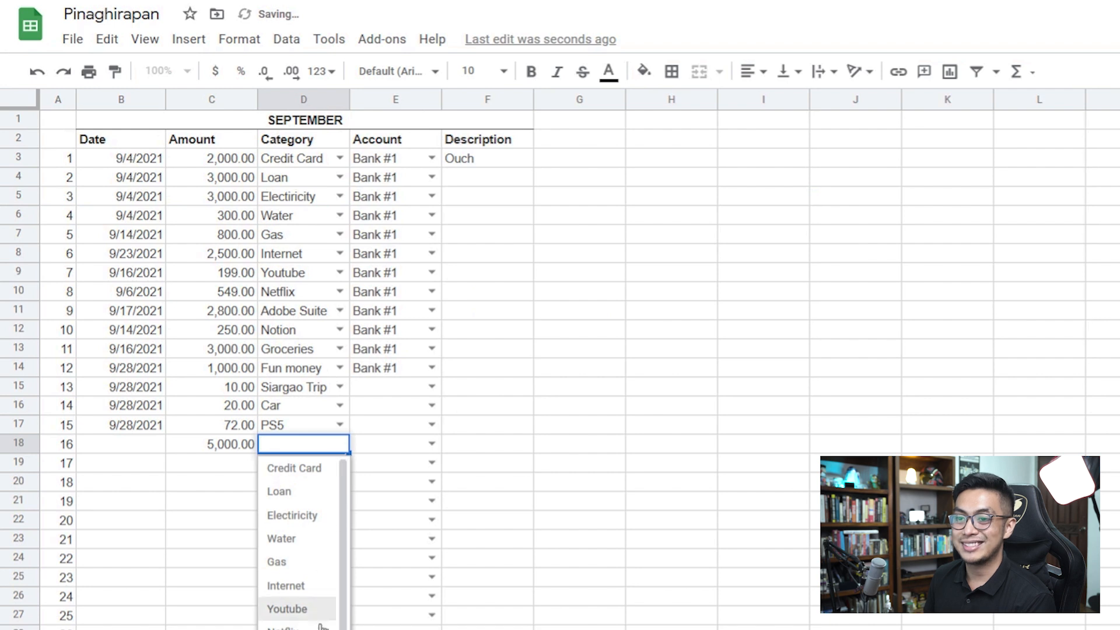
{"action": "scroll", "coordinate": [322, 624], "scroll_direction": "down", "scroll_amount": 2}
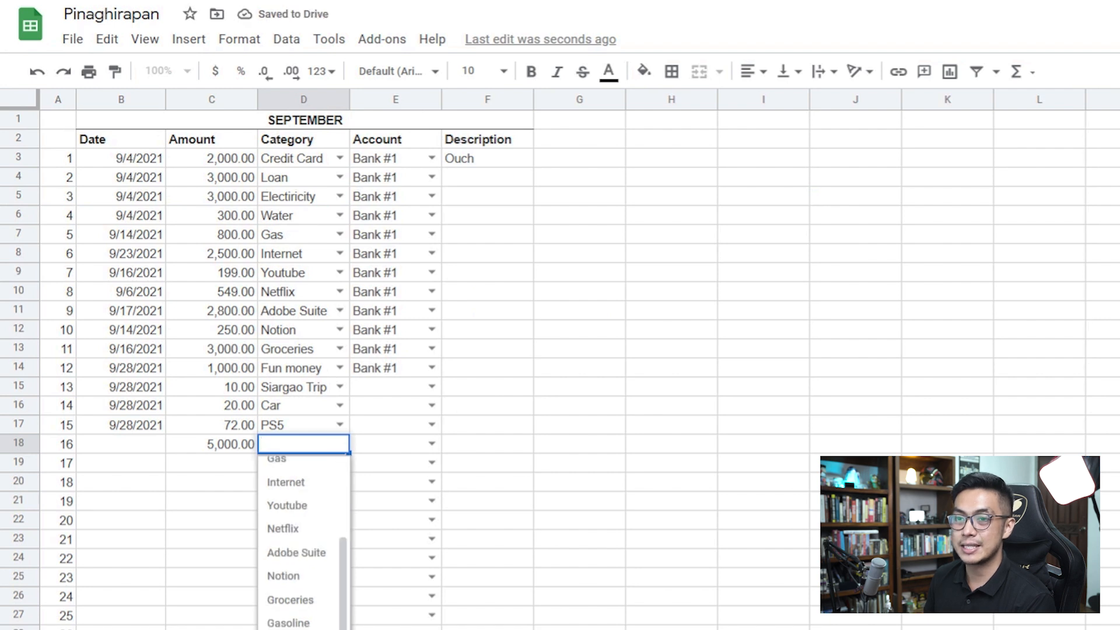
{"action": "left_click", "coordinate": [298, 627]}
Step: Review the Dashboard sheet's Budgeted column and its total, along with the actual Savings amount
{"action": "key", "text": "ctrl+shift+Page_Up"}
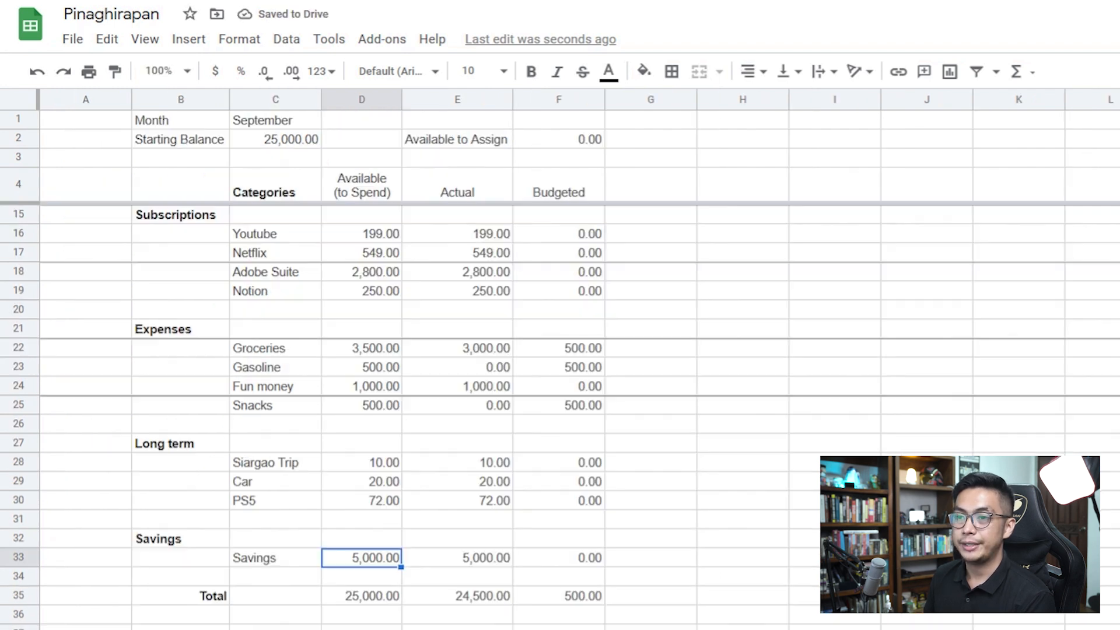
{"action": "scroll", "coordinate": [320, 591], "scroll_direction": "down", "scroll_amount": 2}
{"action": "scroll", "coordinate": [589, 512], "scroll_direction": "up", "scroll_amount": 1}
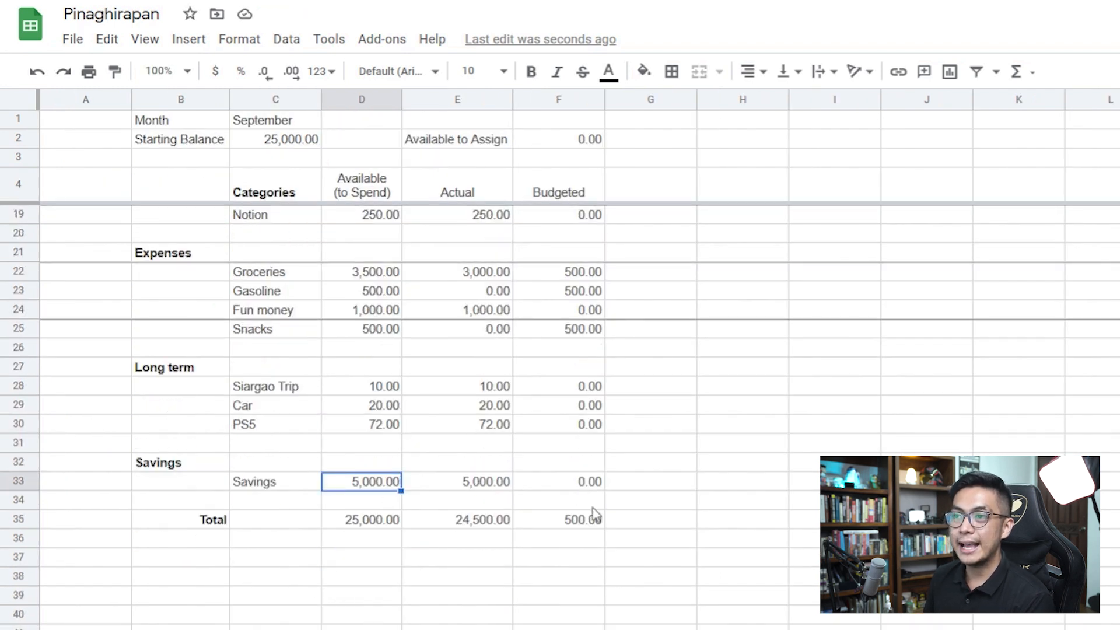
{"action": "scroll", "coordinate": [593, 509], "scroll_direction": "up", "scroll_amount": 5}
{"action": "left_click_drag", "start_coordinate": [574, 253], "coordinate": [576, 618]}
{"action": "left_click", "coordinate": [570, 599]}
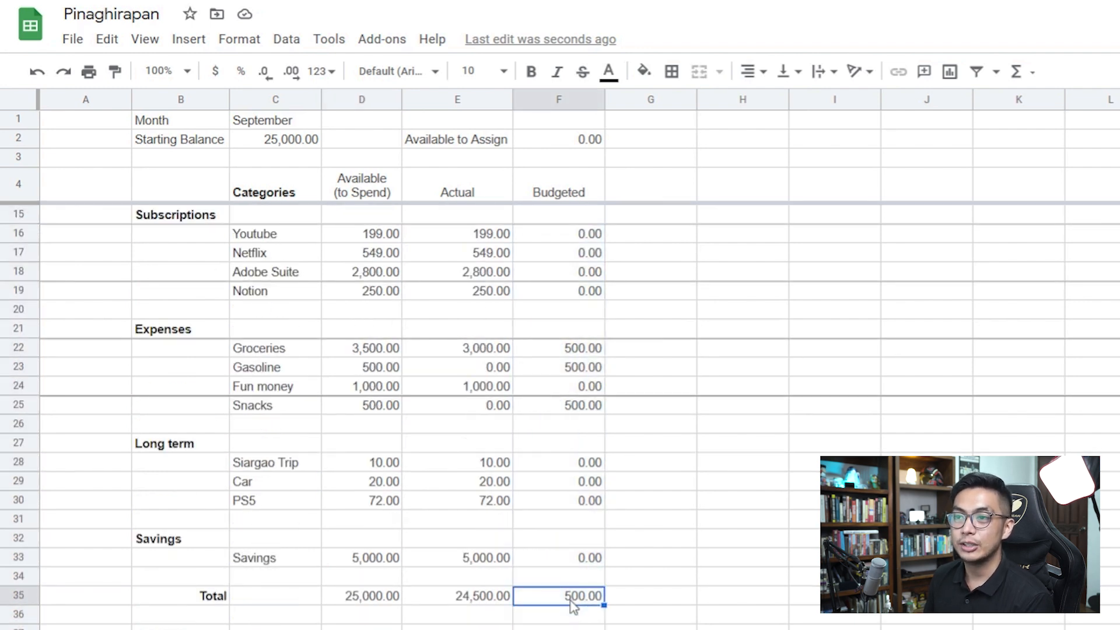
{"action": "scroll", "coordinate": [639, 523], "scroll_direction": "up", "scroll_amount": 3}
{"action": "scroll", "coordinate": [640, 484], "scroll_direction": "down", "scroll_amount": 3}
{"action": "double_click", "coordinate": [573, 600]}
{"action": "left_click", "coordinate": [633, 520]}
{"action": "left_click", "coordinate": [586, 600]}
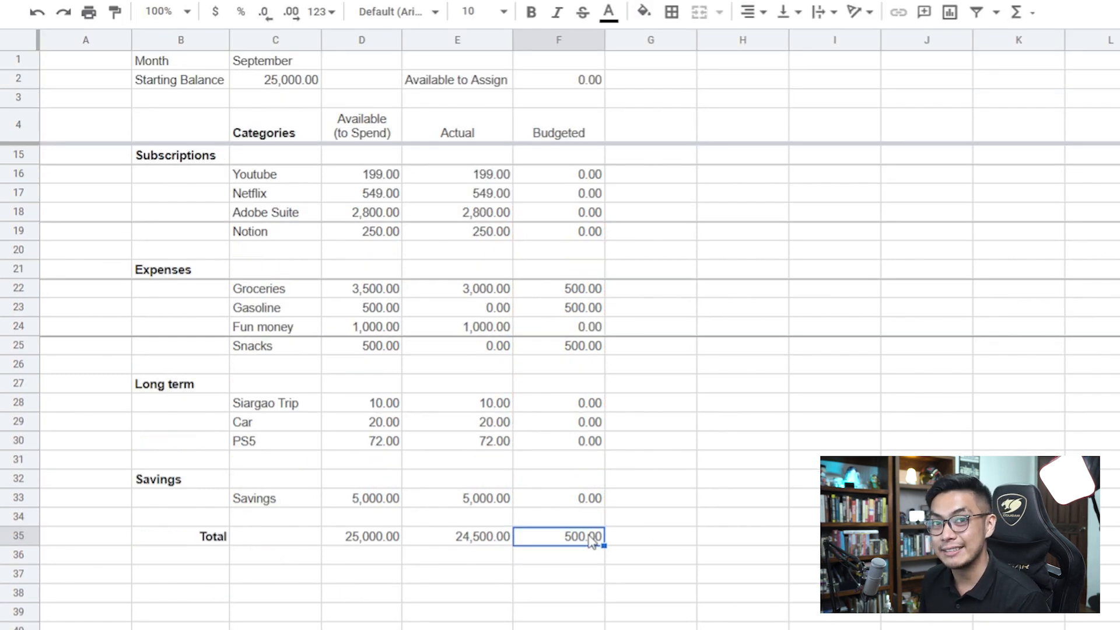
{"action": "scroll", "coordinate": [591, 538], "scroll_direction": "up", "scroll_amount": 3}
{"action": "scroll", "coordinate": [590, 532], "scroll_direction": "down", "scroll_amount": 2}
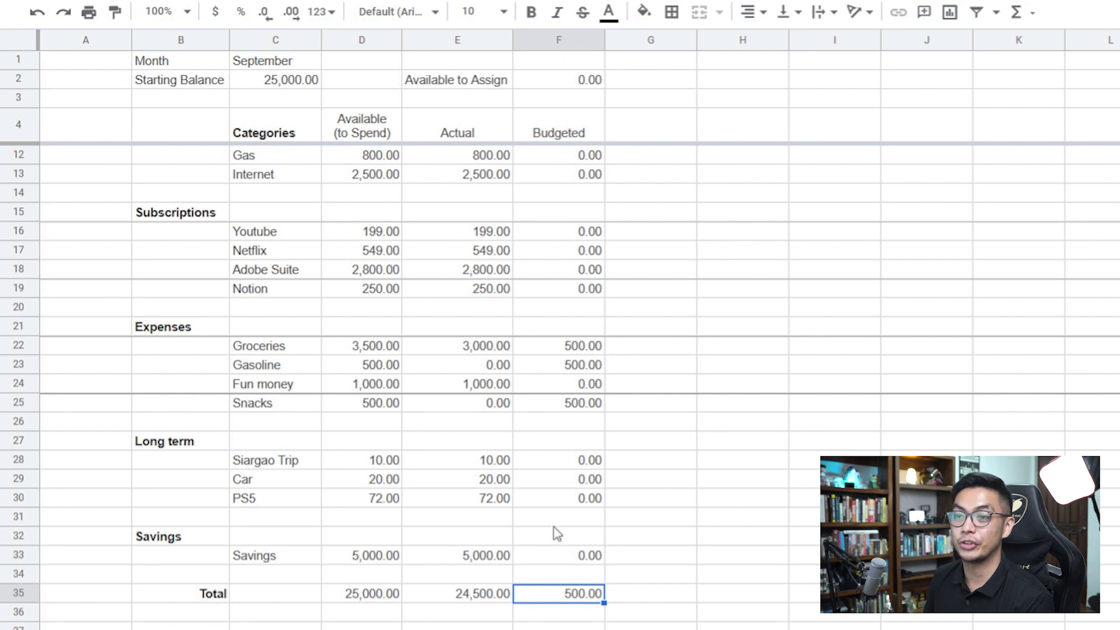
{"action": "left_click", "coordinate": [474, 556]}
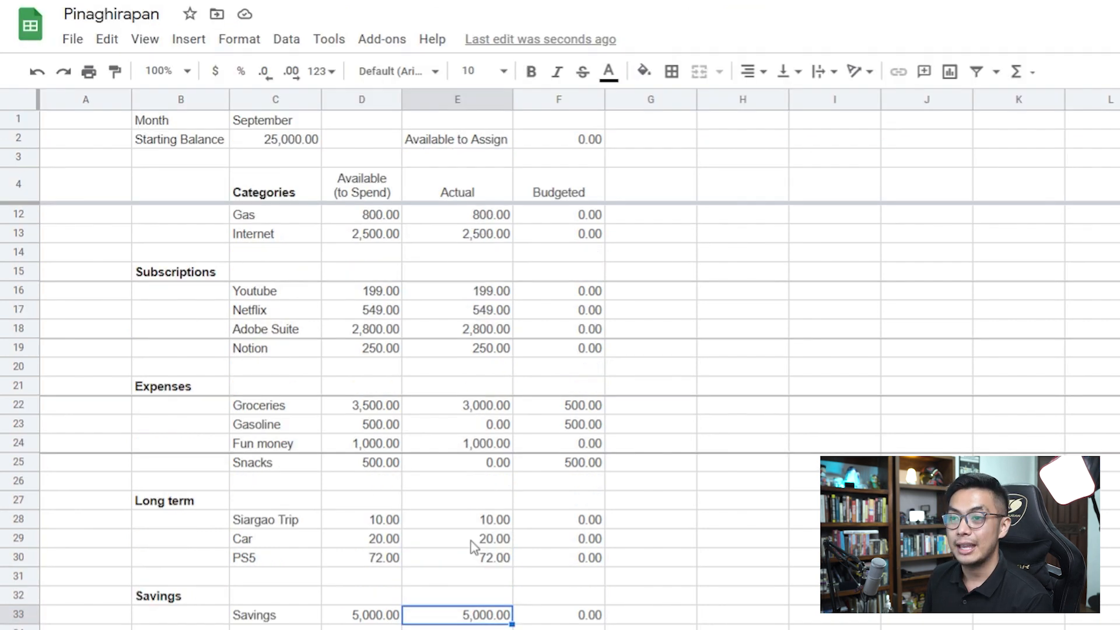
{"action": "scroll", "coordinate": [473, 487], "scroll_direction": "down", "scroll_amount": 3}
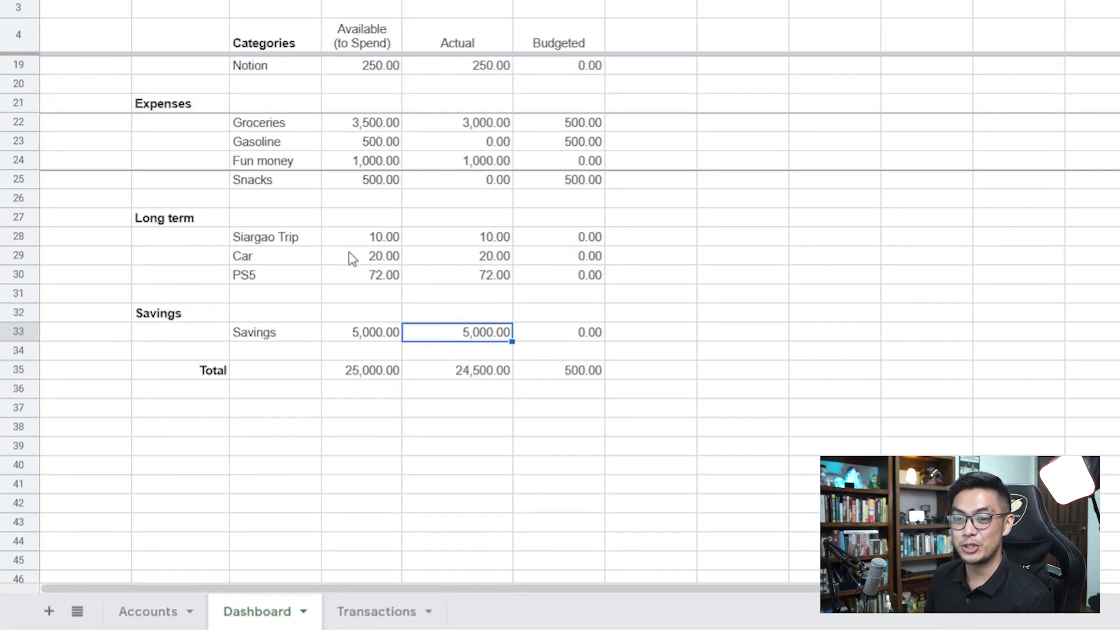
Step: Add a new sheet, place it after the Transactions sheet and rename it Savings
{"action": "left_click", "coordinate": [49, 611]}
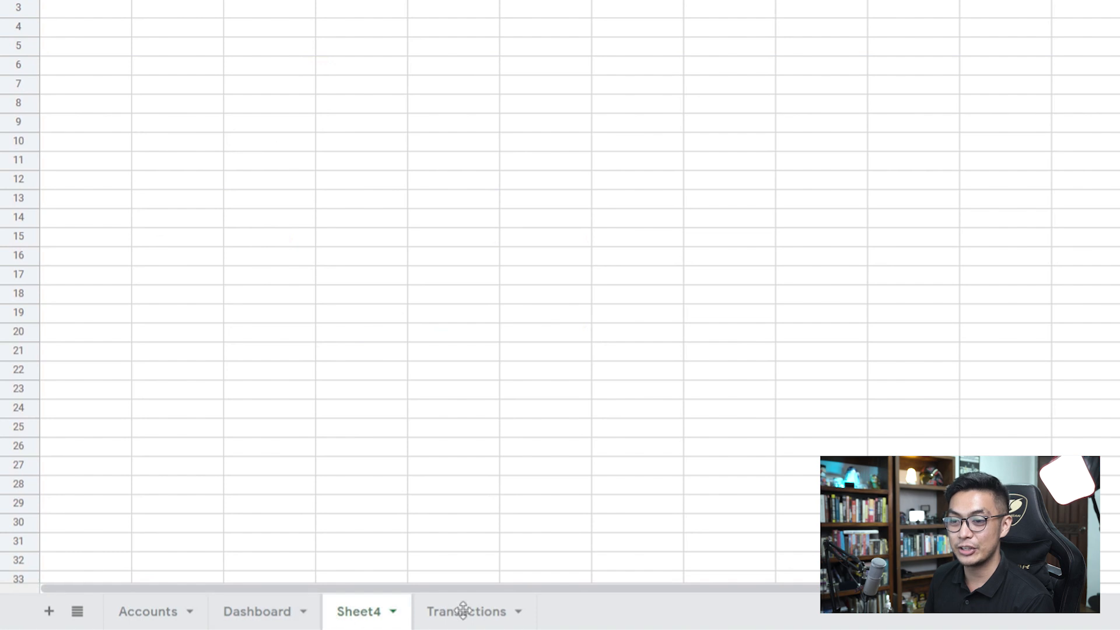
{"action": "left_click_drag", "start_coordinate": [463, 610], "coordinate": [500, 616]}
{"action": "left_click", "coordinate": [516, 610]}
{"action": "left_click", "coordinate": [516, 387]}
{"action": "type", "text": "Savings"}
Step: Enter the label Total Savings in cell B2 of the Savings sheet
{"action": "left_click", "coordinate": [170, 146]}
{"action": "type", "text": "Total Savings"}
{"action": "key", "text": "Return"}
{"action": "key", "text": "Up"}
{"action": "key", "text": "Right"}
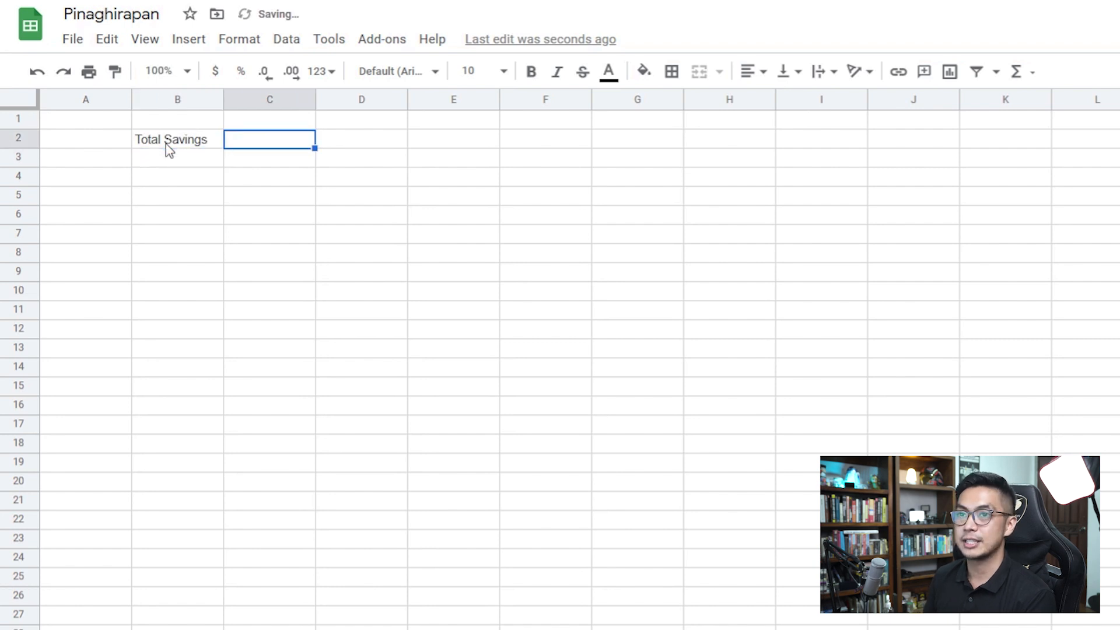
Step: Freeze the Savings sheet's rows down to row 3
{"action": "left_click", "coordinate": [18, 138]}
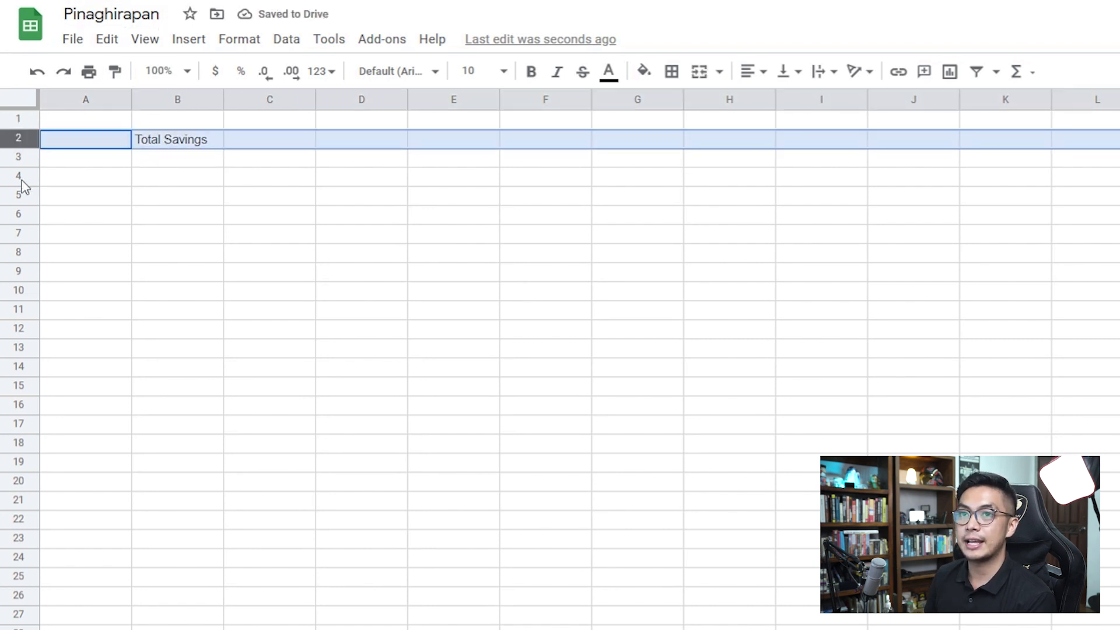
{"action": "left_click", "coordinate": [23, 159]}
{"action": "left_click", "coordinate": [145, 42]}
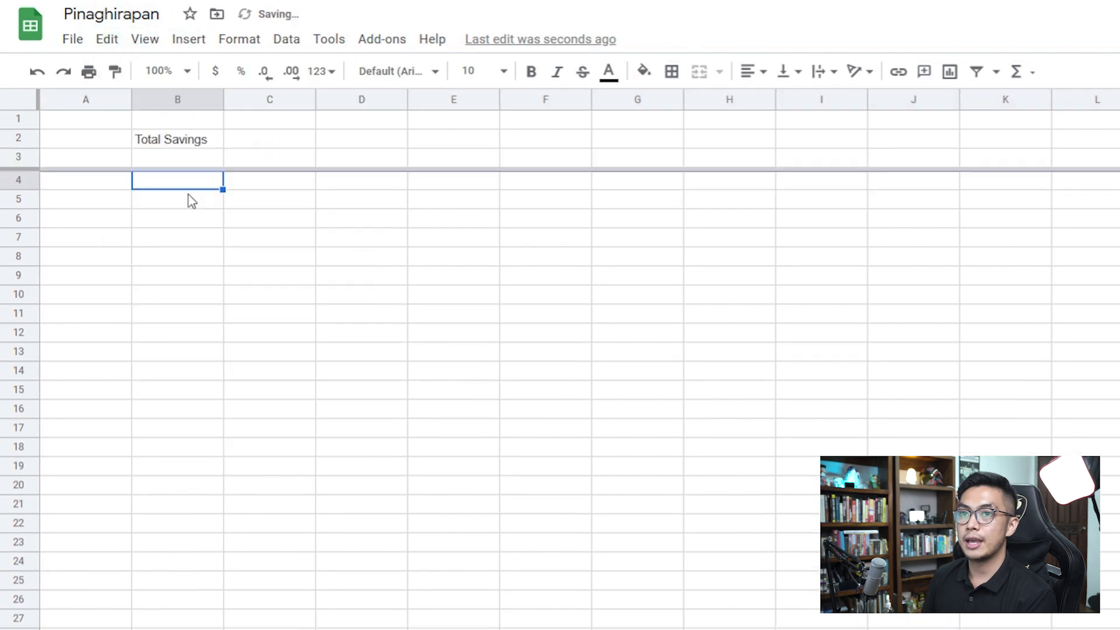
Step: Enter the column headers Date in cell A5 and Savings in cell B5
{"action": "key", "text": "Down"}
{"action": "key", "text": "Left"}
{"action": "type", "text": "Ca"}
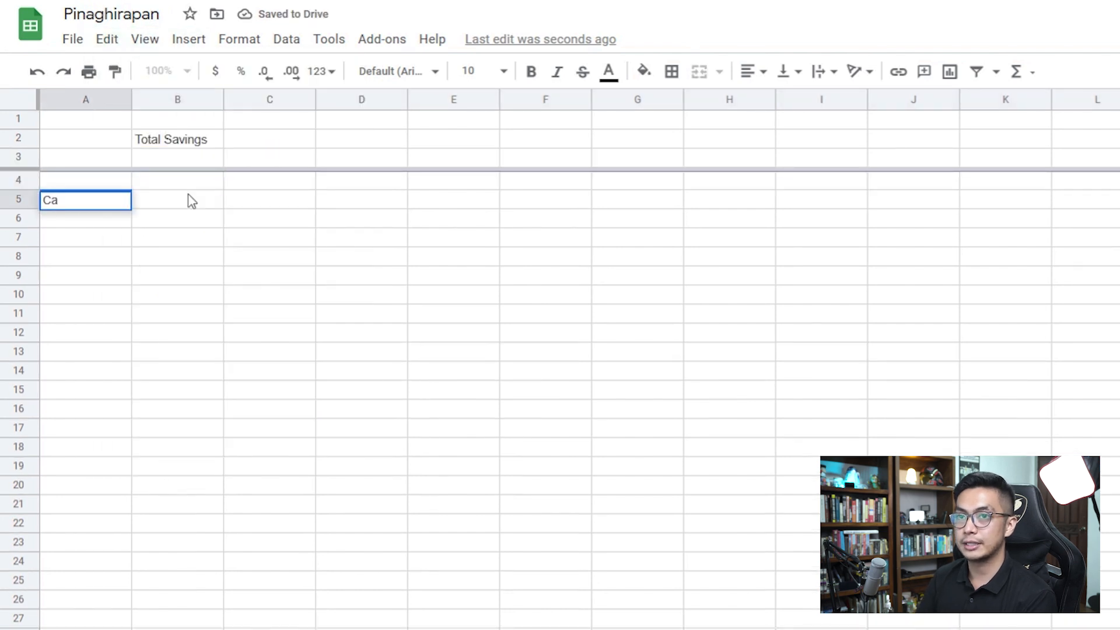
{"action": "type", "text": "teate"}
{"action": "key", "text": "Tab"}
{"action": "type", "text": "Savings"}
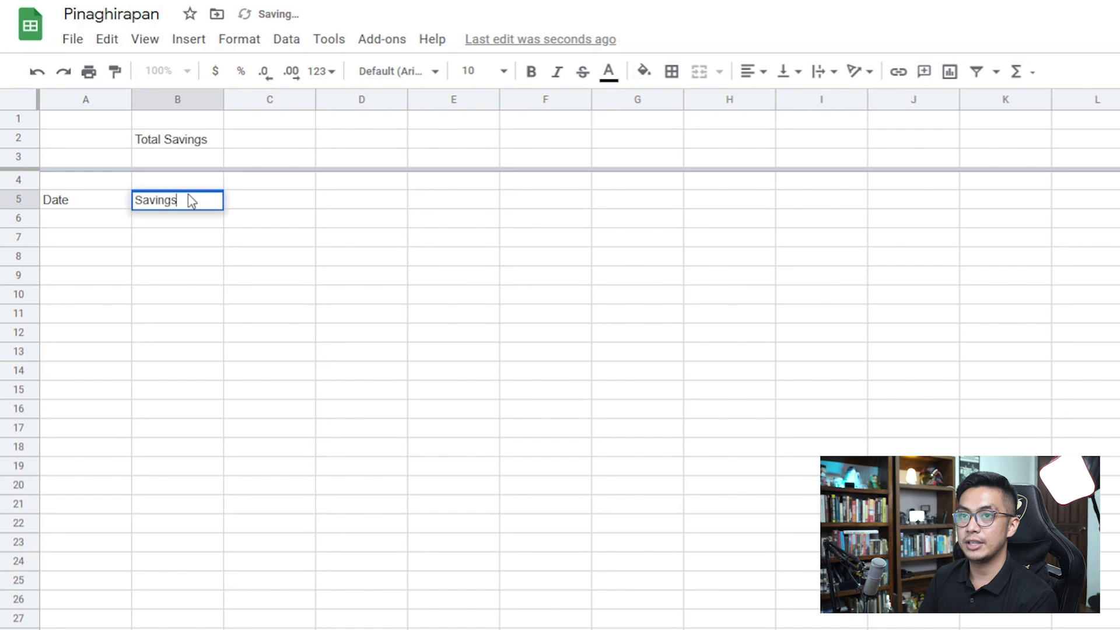
{"action": "key", "text": "Return"}
Step: Enter 9/2021 as the first date in cell A6
{"action": "left_click", "coordinate": [113, 225]}
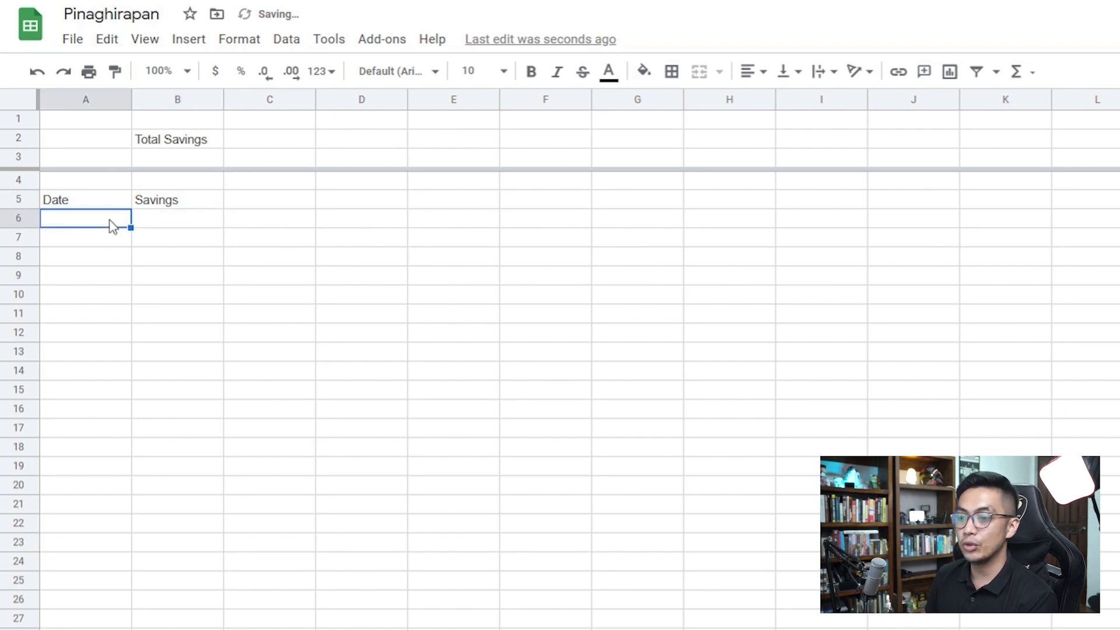
{"action": "type", "text": "S"}
{"action": "type", "text": "/"}
{"action": "type", "text": "201"}
{"action": "key", "text": "BackSpace"}
{"action": "type", "text": "21"}
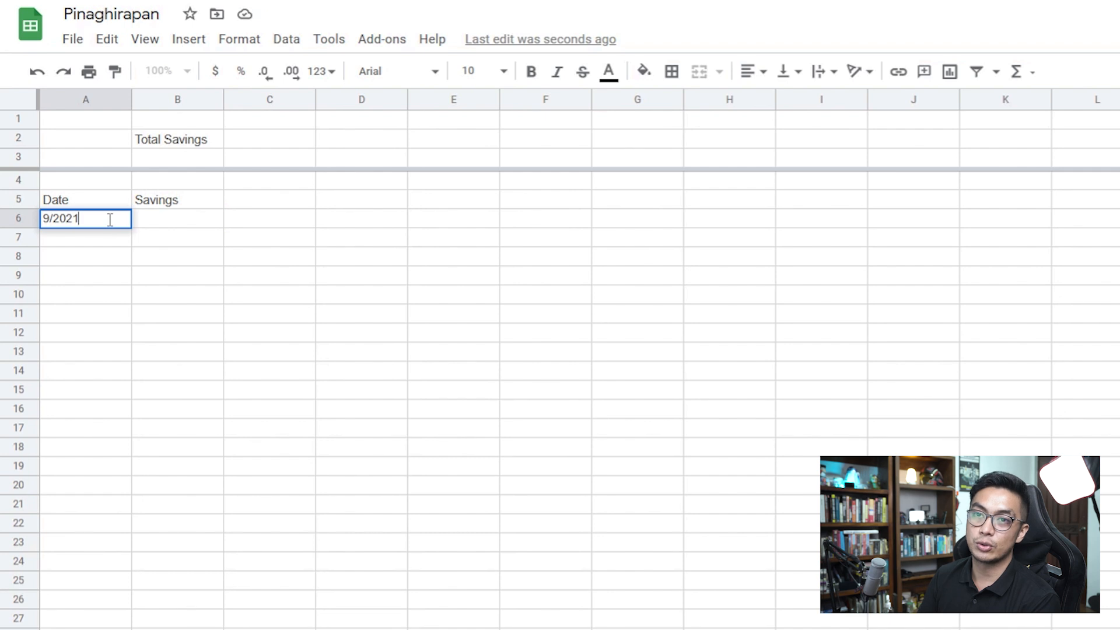
{"action": "key", "text": "Return"}
{"action": "key", "text": "Tab"}
Step: Add the Dashboard's actual Savings amount and total Budgeted amount in cell B6 with the formula =Dashboard!E33+Dashboard!F35
{"action": "left_click", "coordinate": [171, 224]}
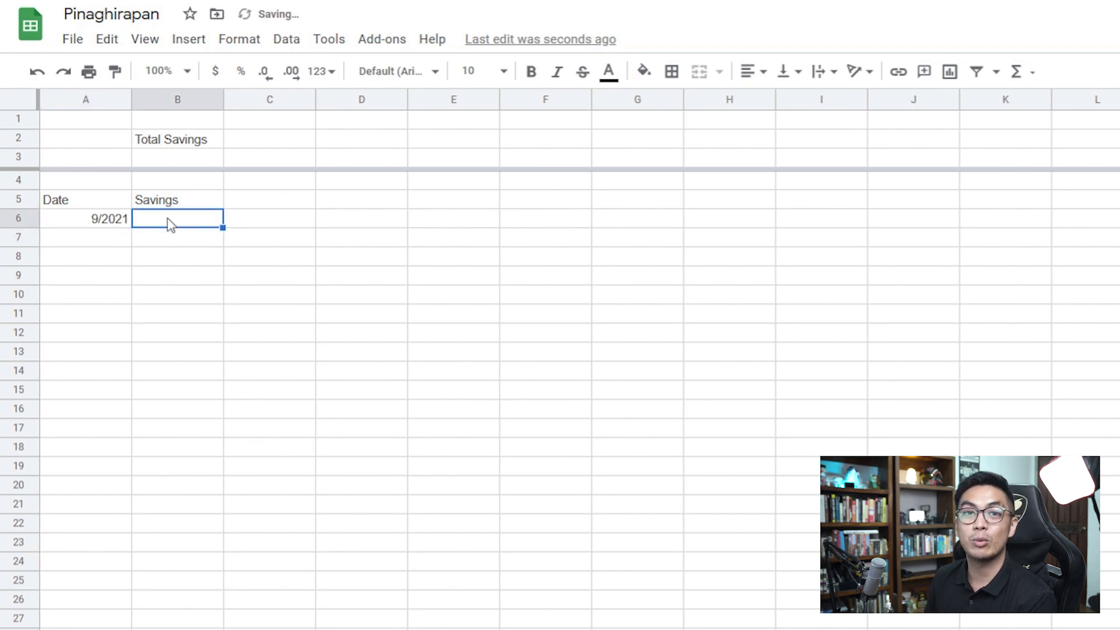
{"action": "type", "text": "="}
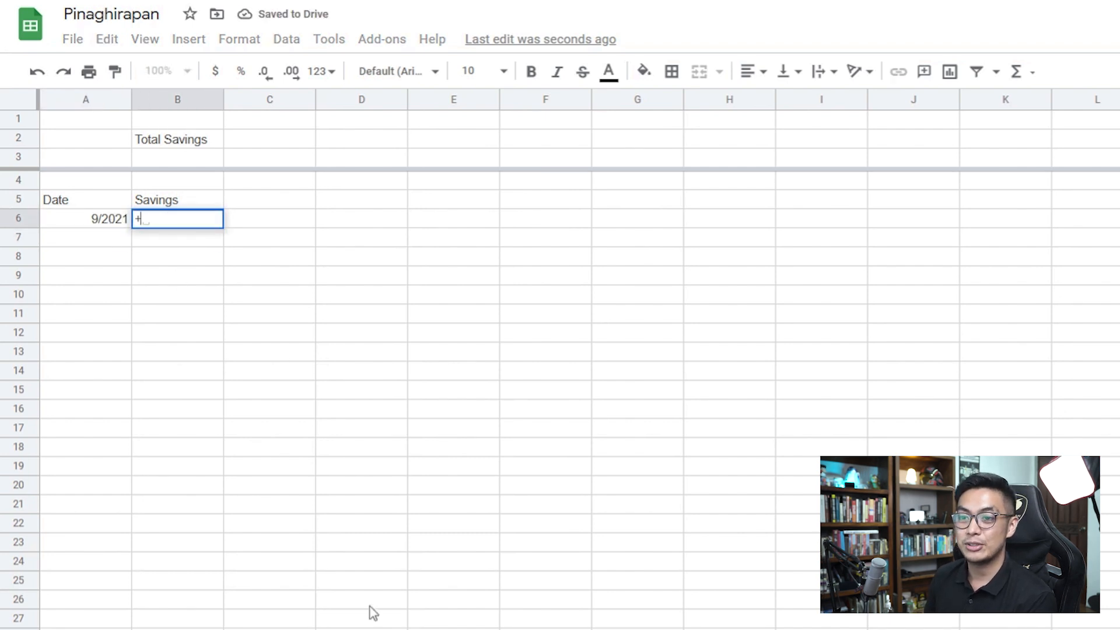
{"action": "key", "text": "ctrl+shift+Page_Up"}
{"action": "key", "text": "ctrl+shift+Page_Up"}
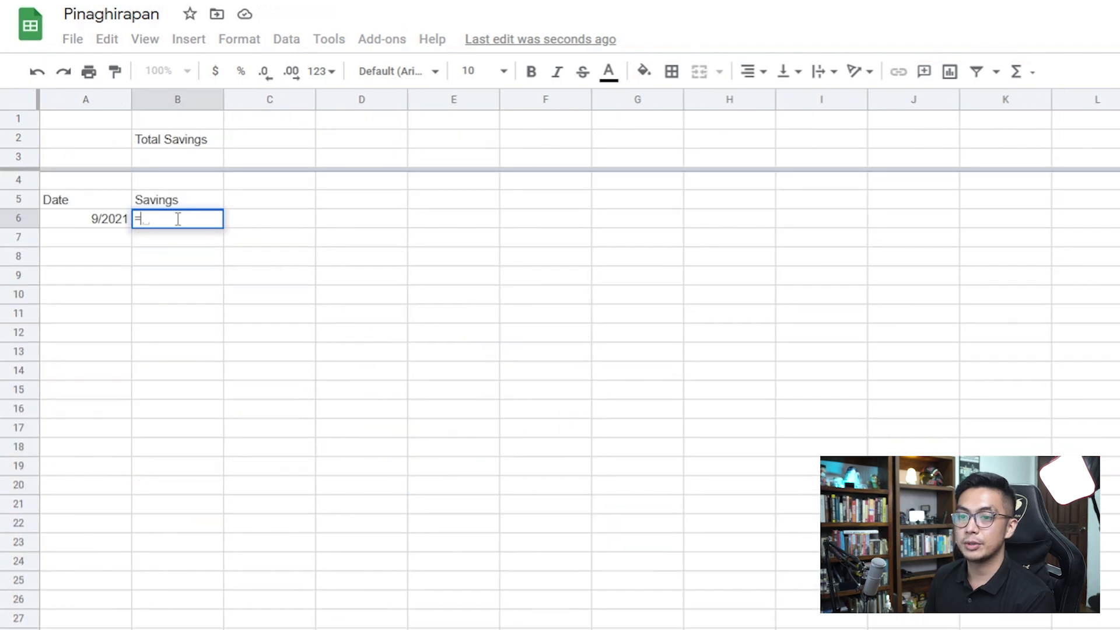
{"action": "key", "text": "ctrl+shift+Page_Up"}
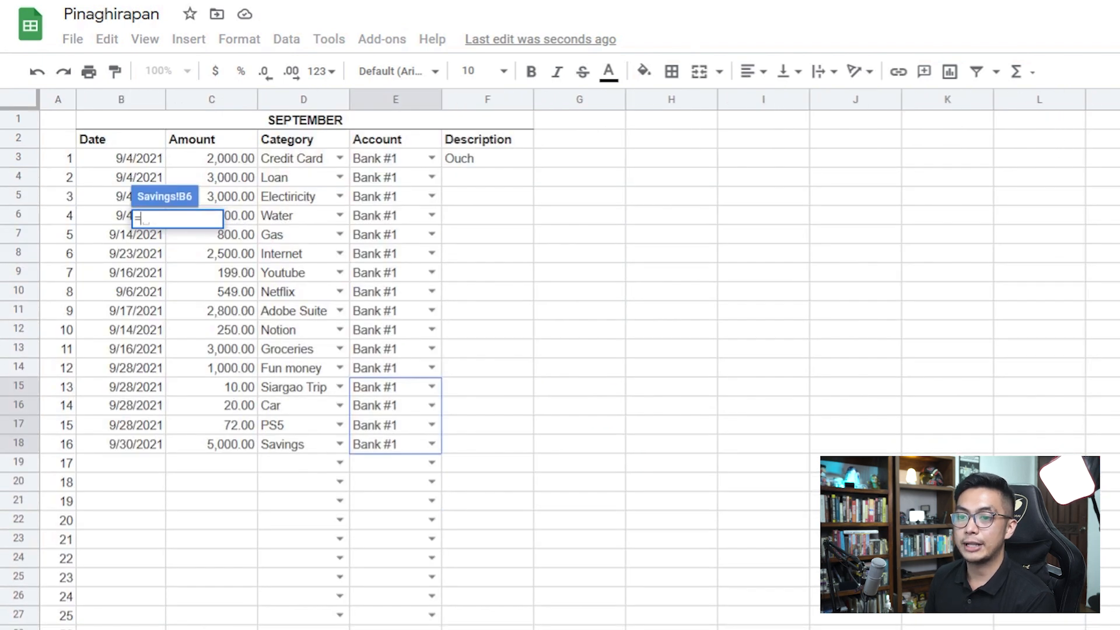
{"action": "key", "text": "ctrl+shift+Page_Up"}
{"action": "left_click", "coordinate": [481, 491]}
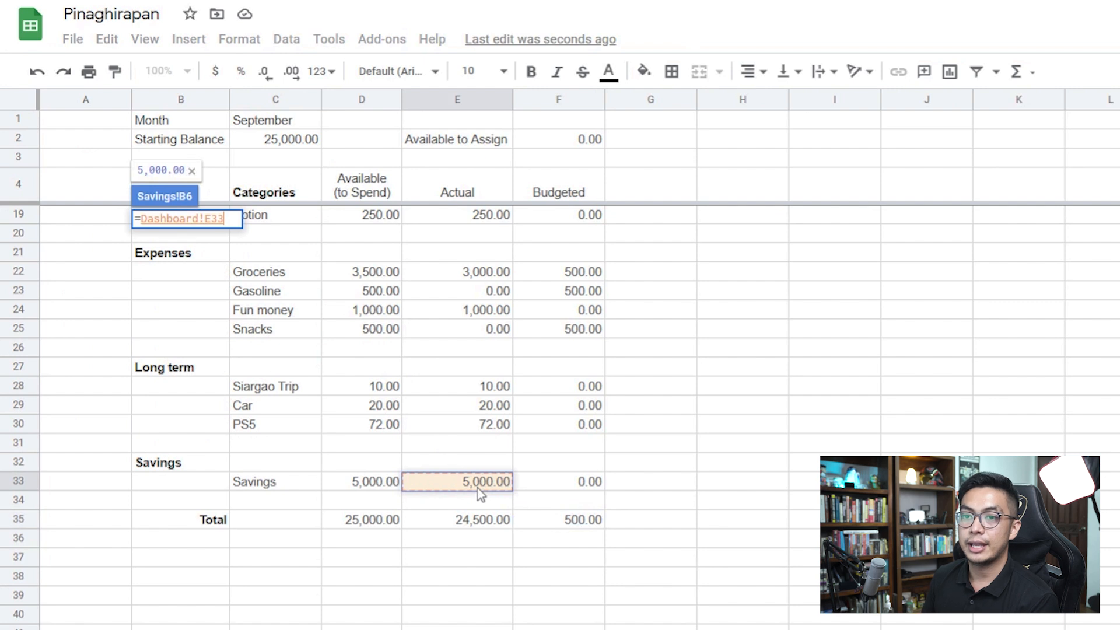
{"action": "type", "text": "+"}
{"action": "left_click", "coordinate": [580, 523]}
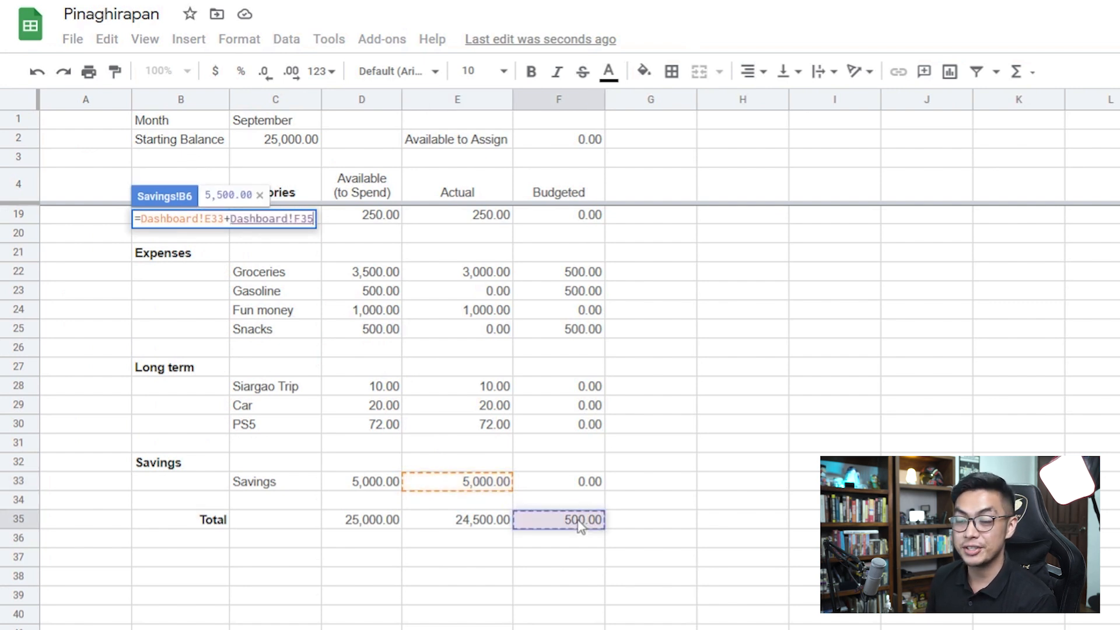
{"action": "key", "text": "Return"}
Step: Calculate Total Savings in cell C2 with a SUM formula covering the Savings column from B6 downward
{"action": "left_click", "coordinate": [192, 204]}
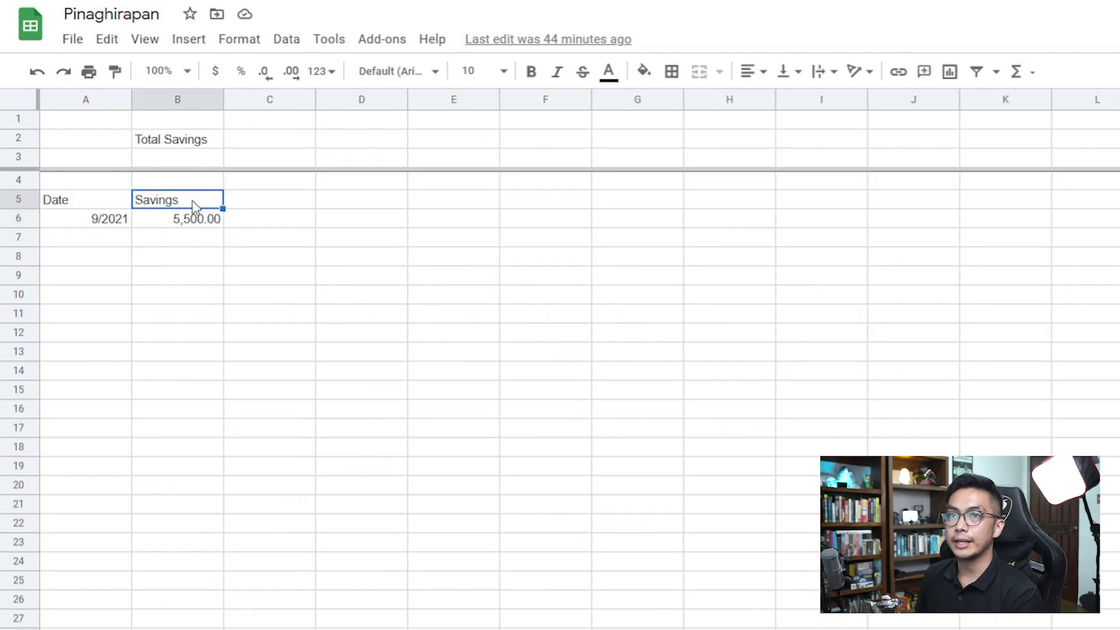
{"action": "left_click", "coordinate": [244, 142]}
{"action": "type", "text": "=sum("}
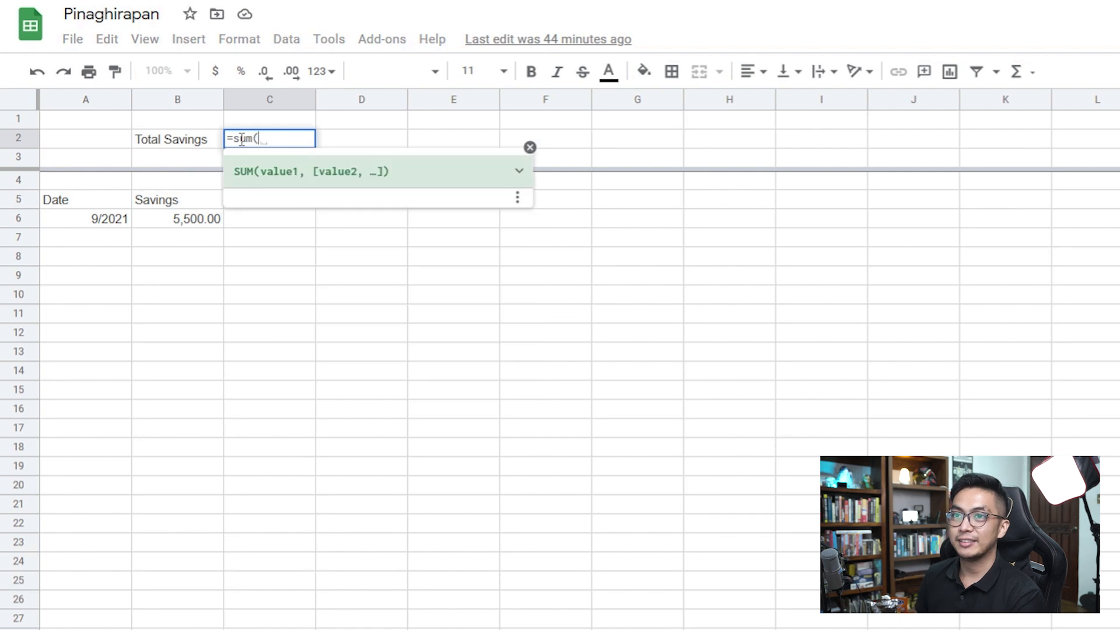
{"action": "left_click_drag", "start_coordinate": [189, 221], "coordinate": [225, 628]}
{"action": "key", "text": "Return"}
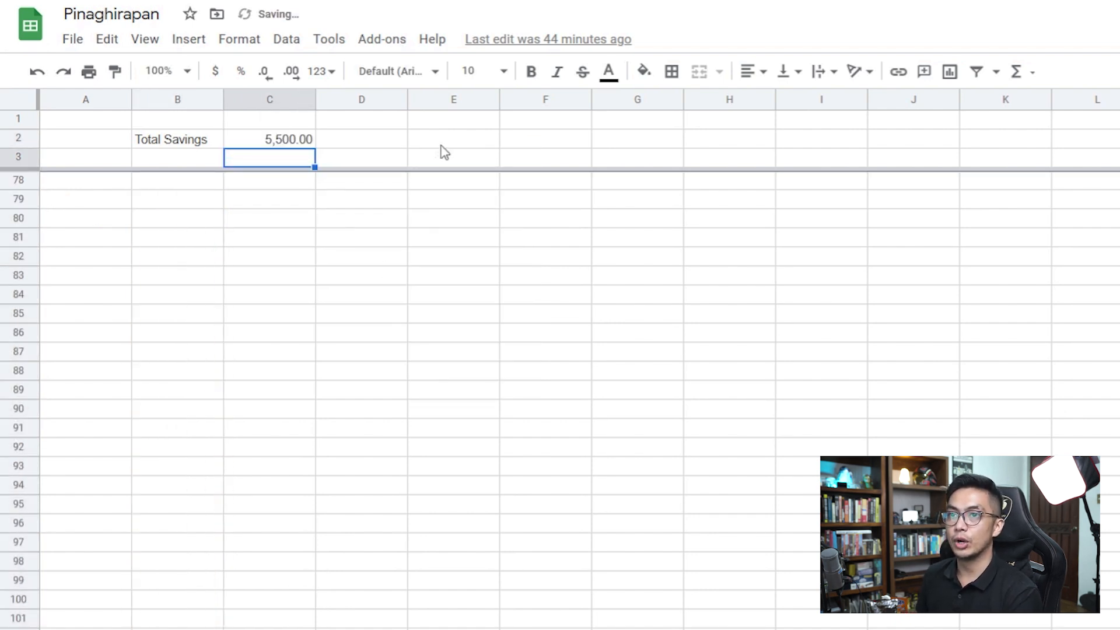
Step: Make the Date and Savings column headers in row 5 bold
{"action": "scroll", "coordinate": [309, 347], "scroll_direction": "up", "scroll_amount": 20}
{"action": "left_click", "coordinate": [87, 200]}
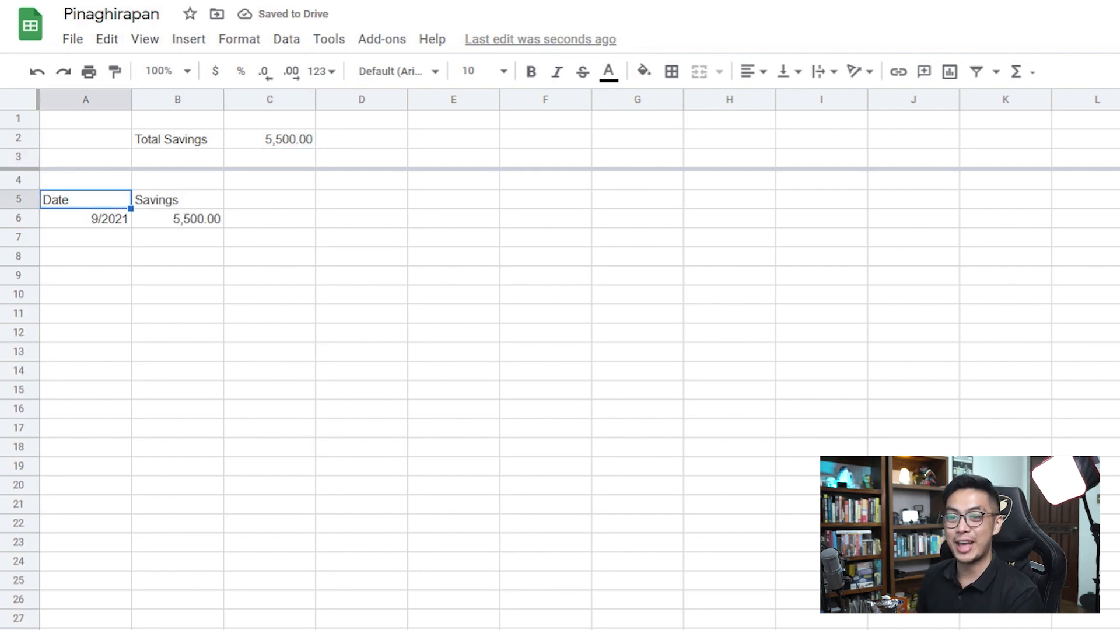
{"action": "left_click_drag", "start_coordinate": [87, 204], "coordinate": [146, 205]}
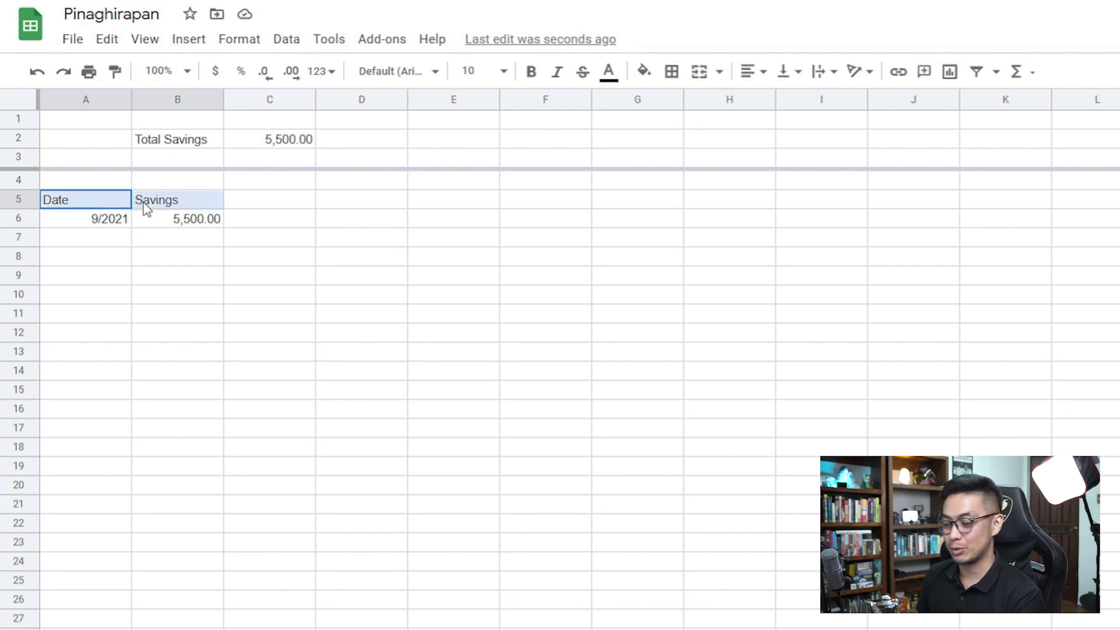
{"action": "key", "text": "ctrl+b"}
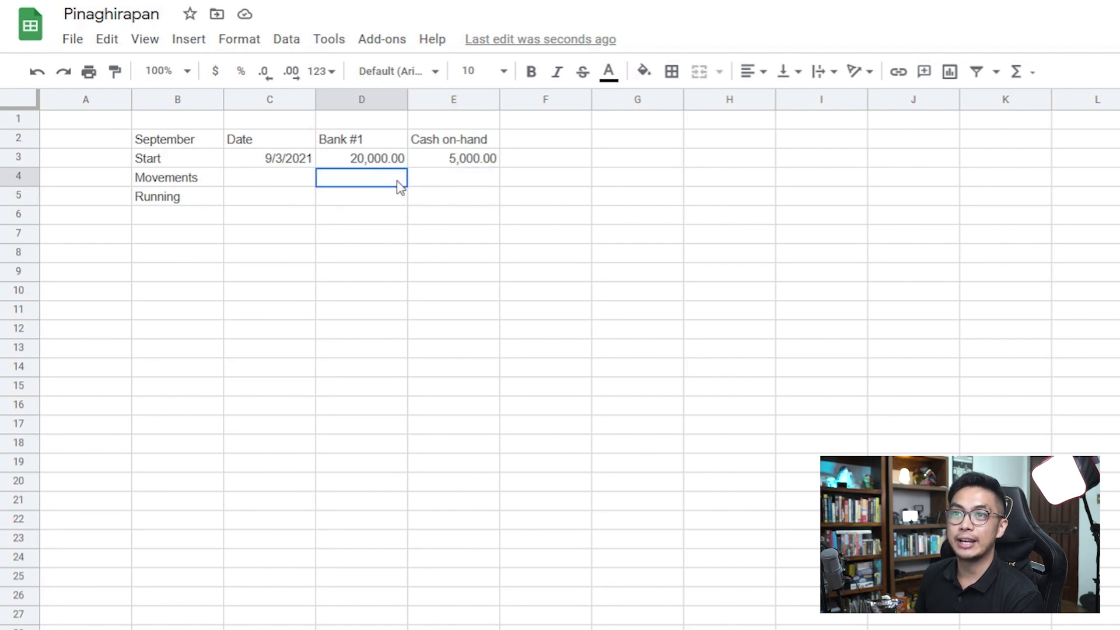
Step: Replace the Movements label in cell B4 with Transactions
{"action": "left_click", "coordinate": [367, 145]}
{"action": "left_click", "coordinate": [172, 181]}
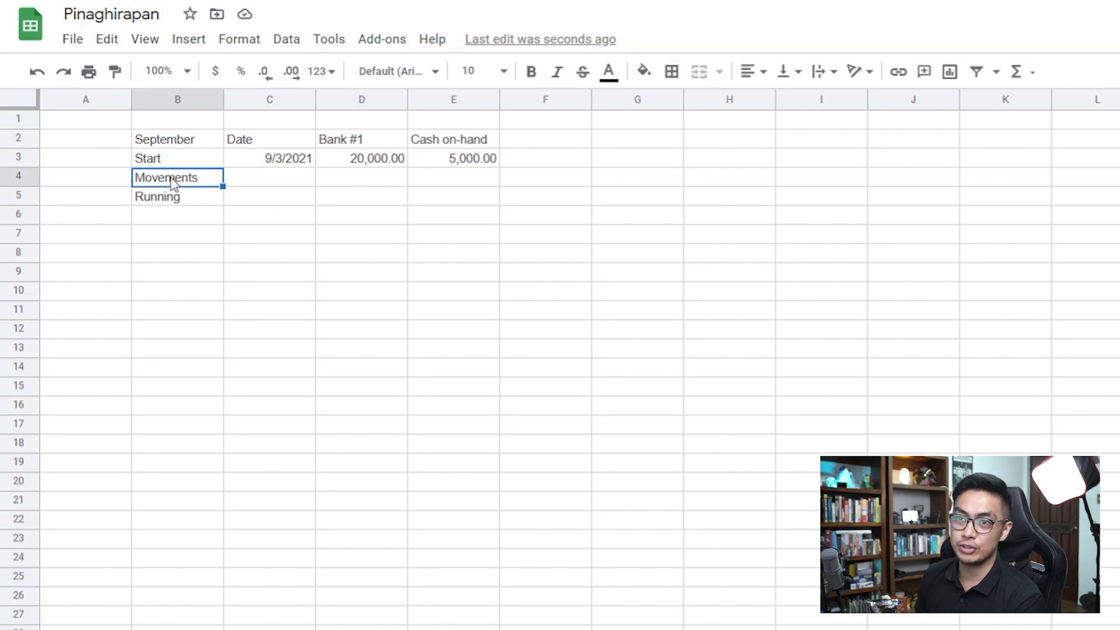
{"action": "type", "text": "Transaction"}
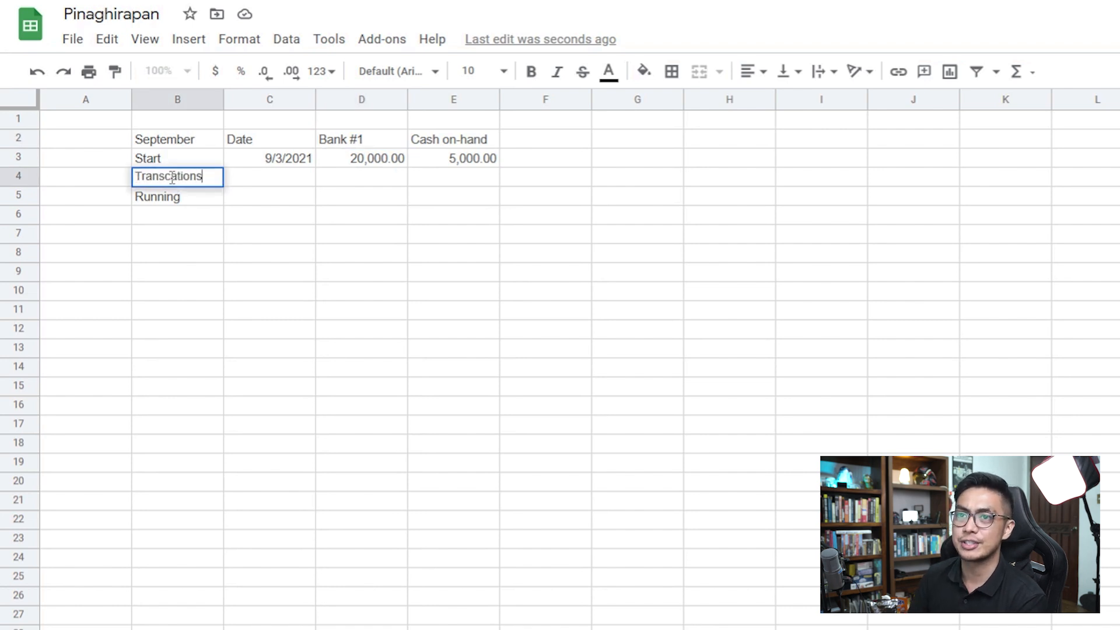
{"action": "type", "text": "s"}
{"action": "key", "text": "Return"}
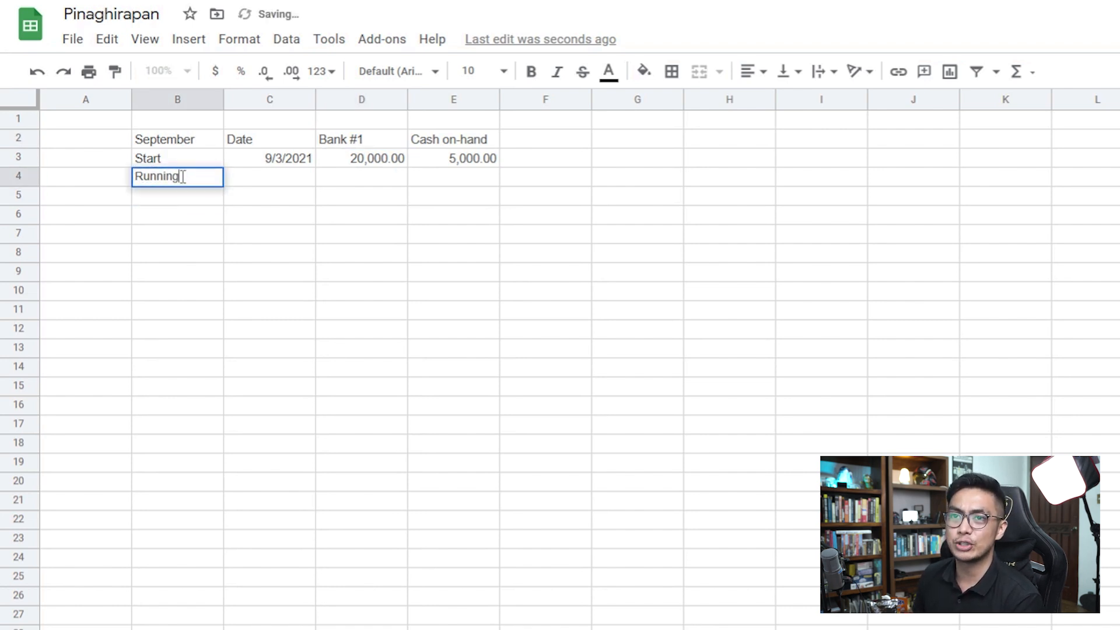
{"action": "key", "text": "Return"}
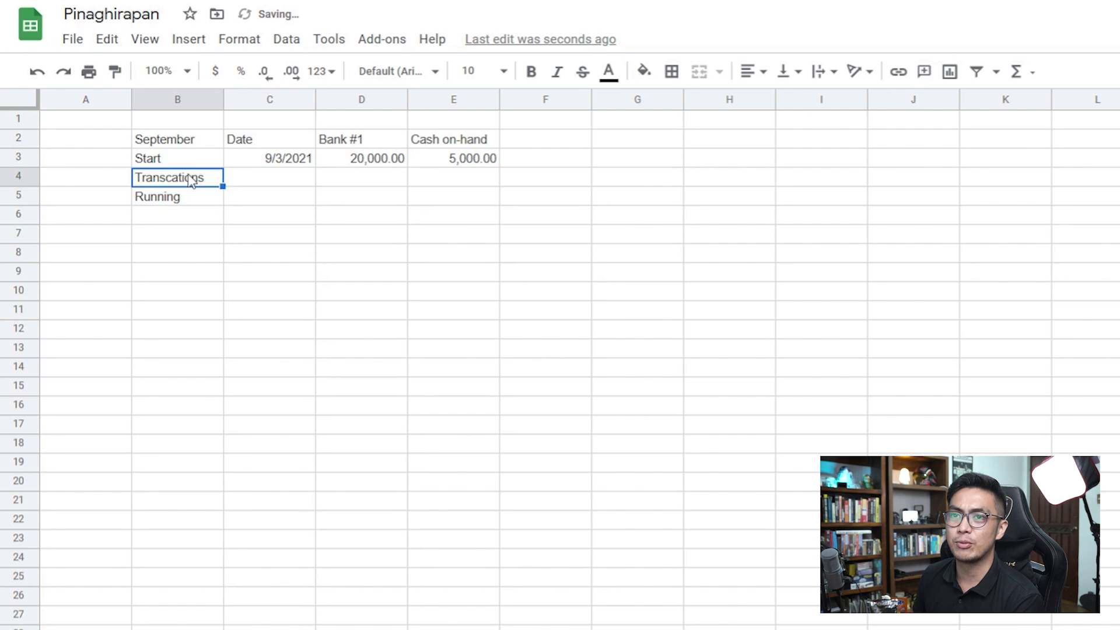
{"action": "double_click", "coordinate": [188, 176]}
{"action": "left_click", "coordinate": [173, 178]}
{"action": "key", "text": "BackSpace"}
{"action": "key", "text": "Right"}
{"action": "type", "text": "c"}
{"action": "key", "text": "Return"}
{"action": "left_click", "coordinate": [337, 179]}
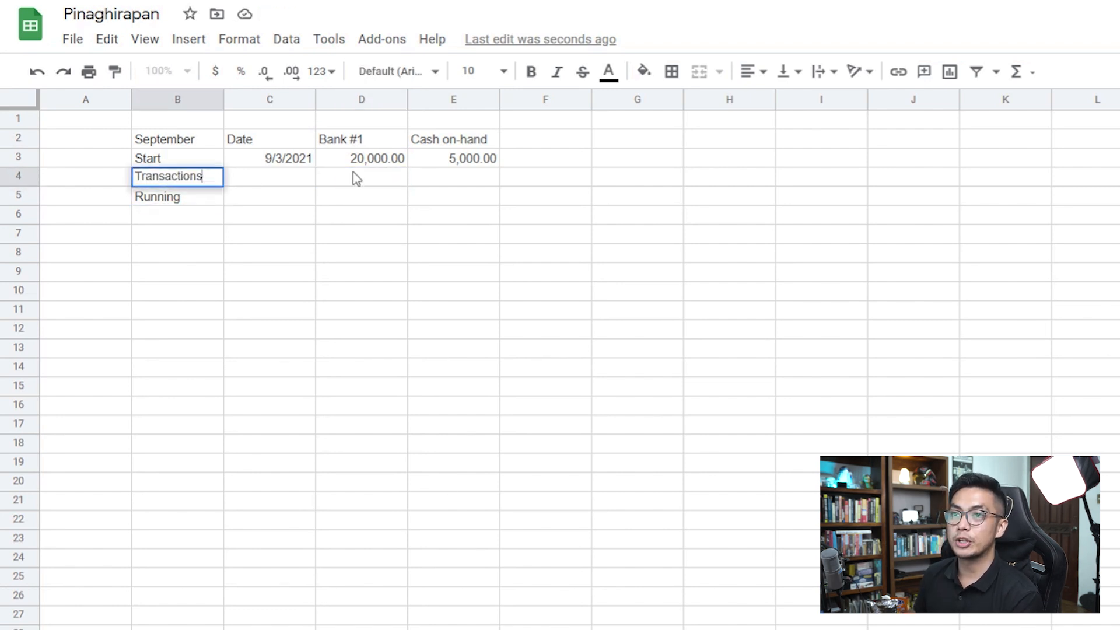
{"action": "left_click", "coordinate": [353, 172]}
Step: Copy the Credit Card's Actual formula from Dashboard cell E6 into the Bank #1 Transactions cell D4 on the accounts sheet
{"action": "left_click", "coordinate": [362, 146]}
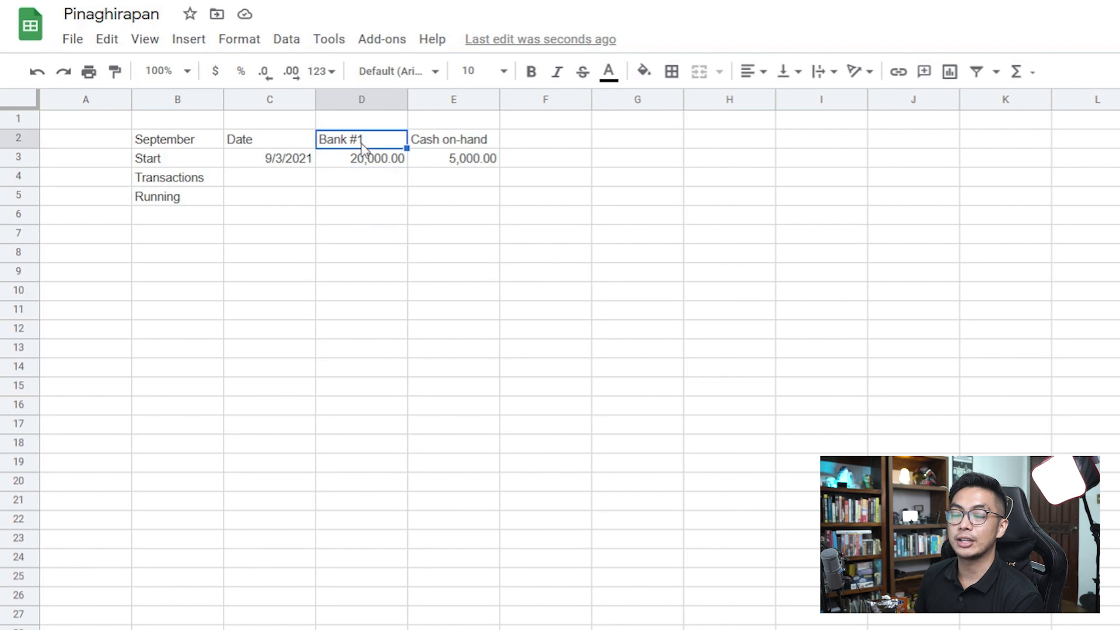
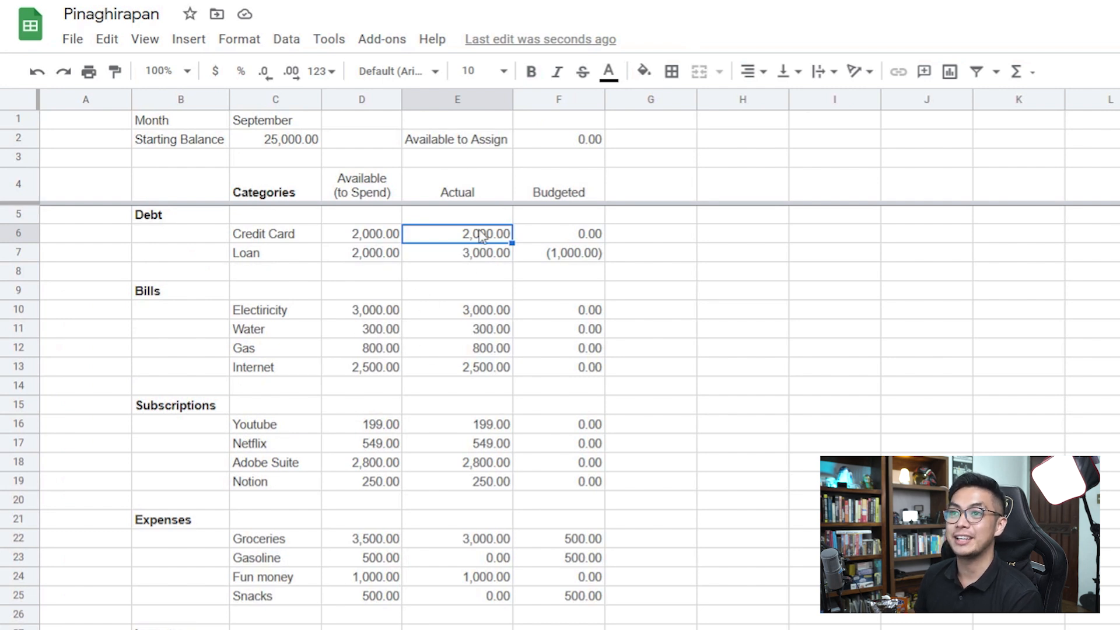
{"action": "key", "text": "ctrl+c"}
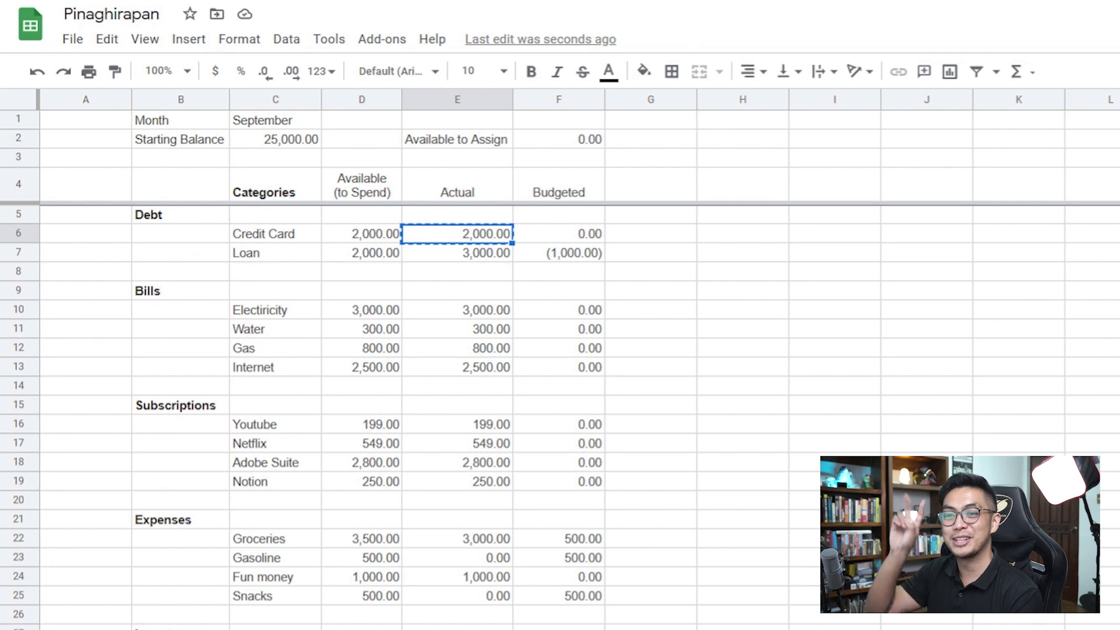
{"action": "left_click", "coordinate": [197, 628]}
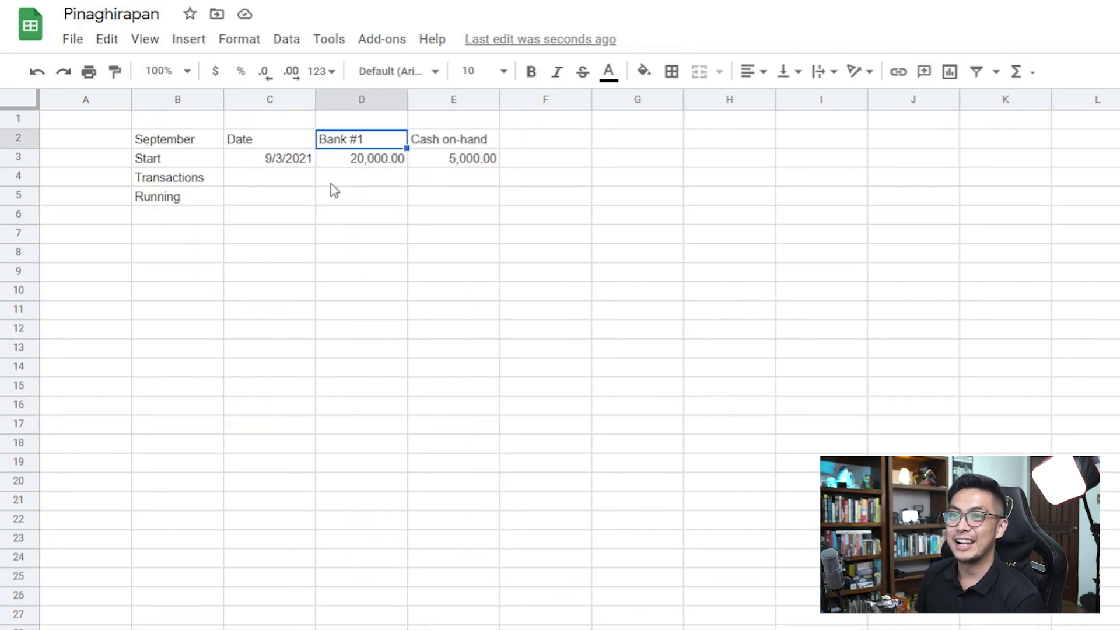
{"action": "left_click", "coordinate": [387, 177]}
{"action": "key", "text": "ctrl+v"}
Step: Point both the ISBLANK test and the SUMIF criterion of the formula in D4 to the Bank #1 header, cell D2
{"action": "double_click", "coordinate": [374, 181]}
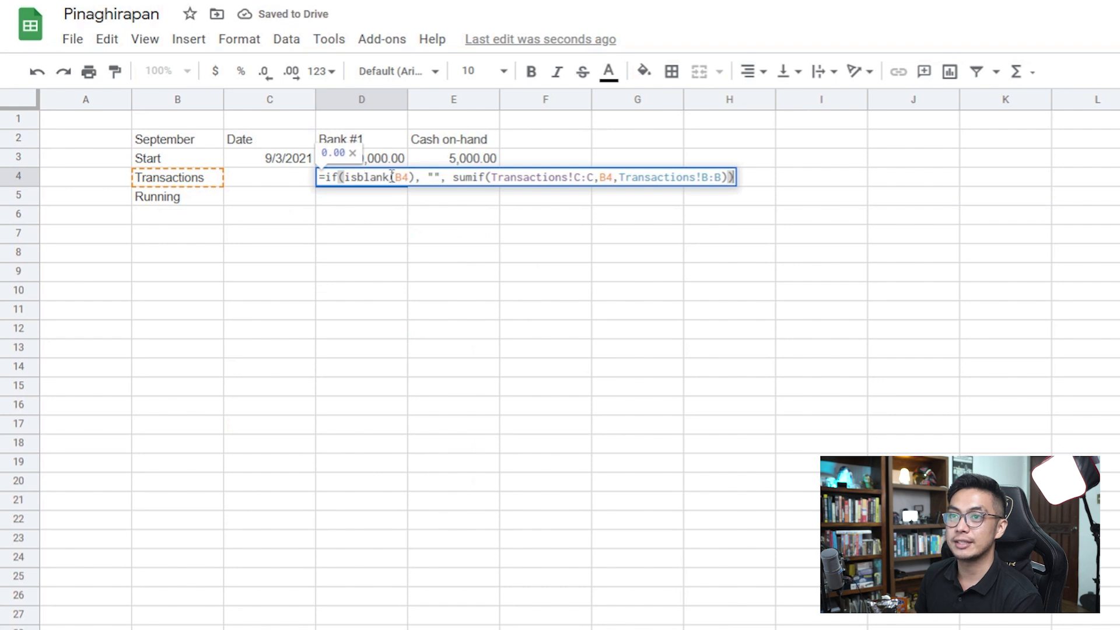
{"action": "left_click", "coordinate": [410, 177]}
{"action": "key", "text": "BackSpace"}
{"action": "key", "text": "BackSpace"}
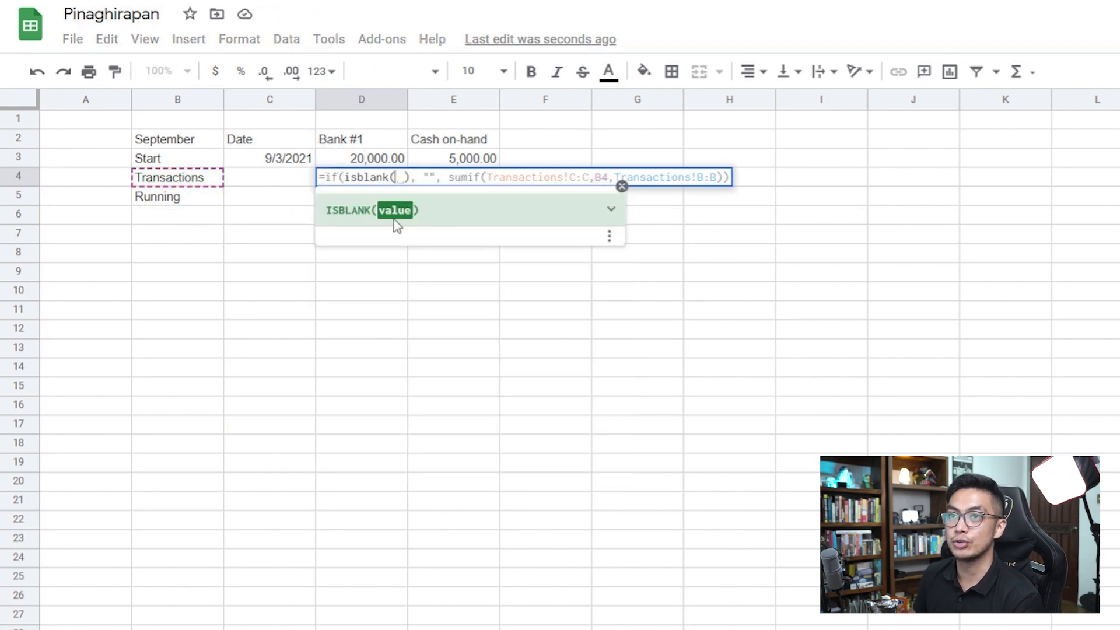
{"action": "left_click", "coordinate": [360, 146]}
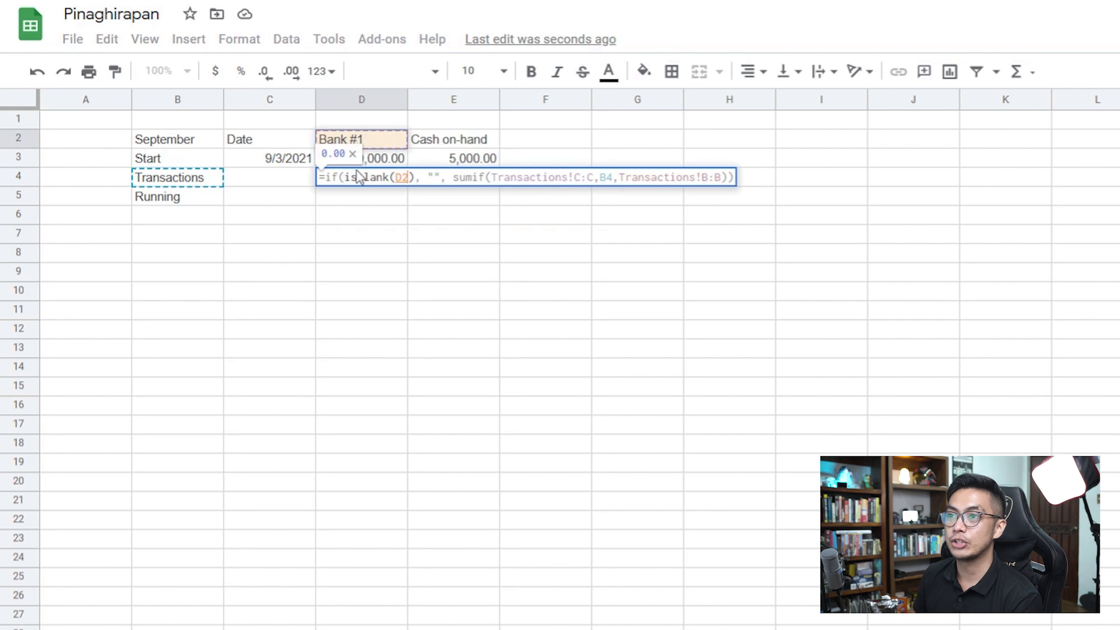
{"action": "left_click", "coordinate": [615, 175]}
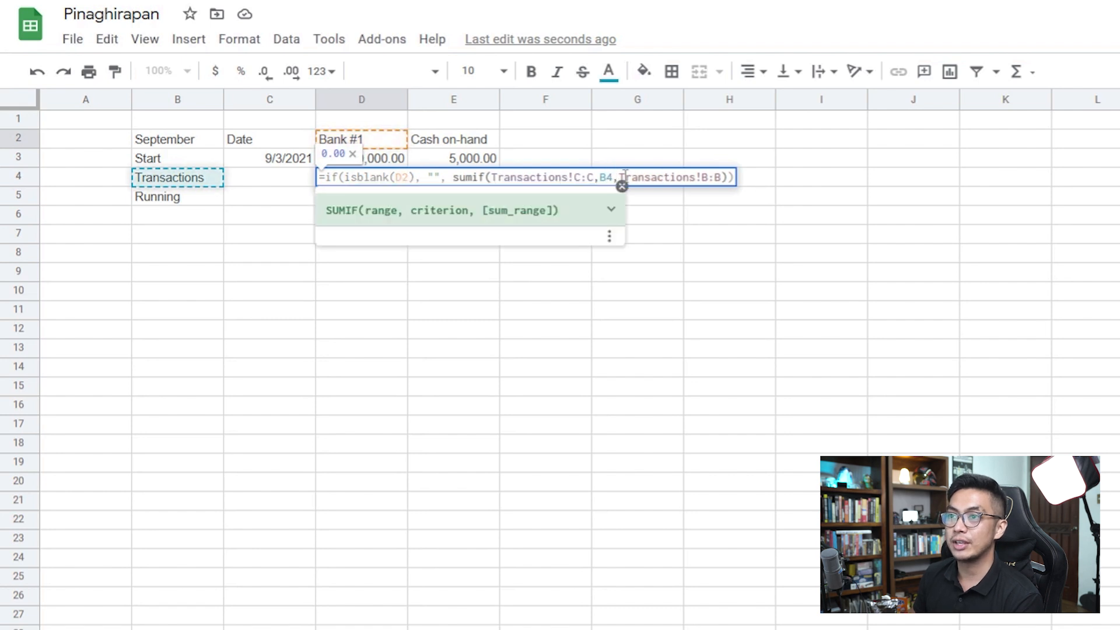
{"action": "key", "text": "BackSpace"}
{"action": "key", "text": "BackSpace"}
{"action": "type", "text": "D2"}
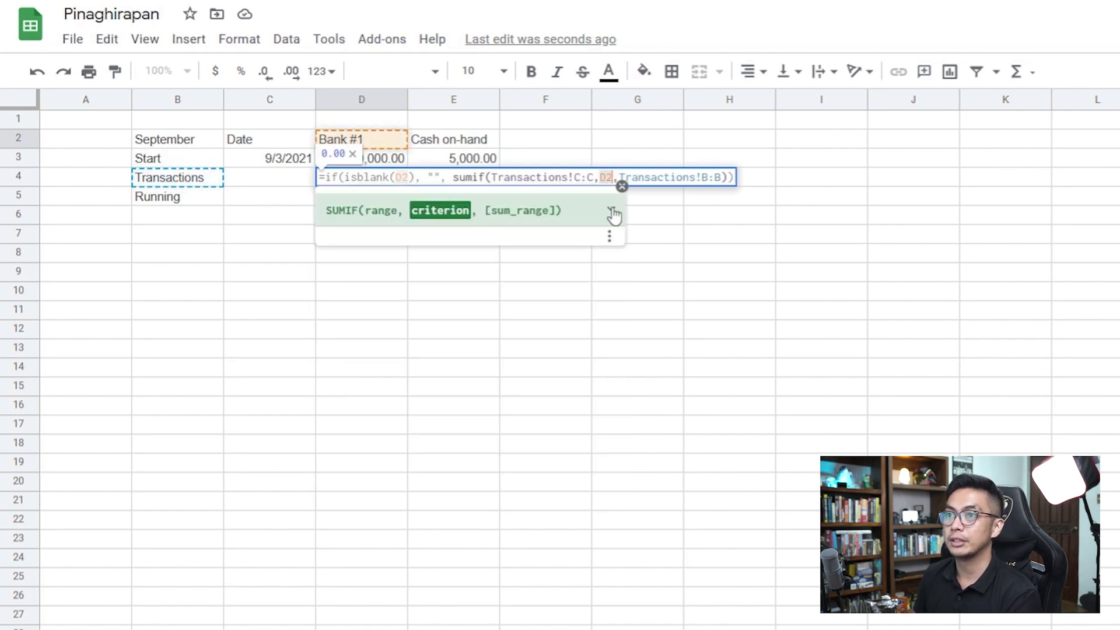
Step: Change the SUMIF lookup range in D4 to the Account column, Transactions!E:E
{"action": "left_click", "coordinate": [582, 182]}
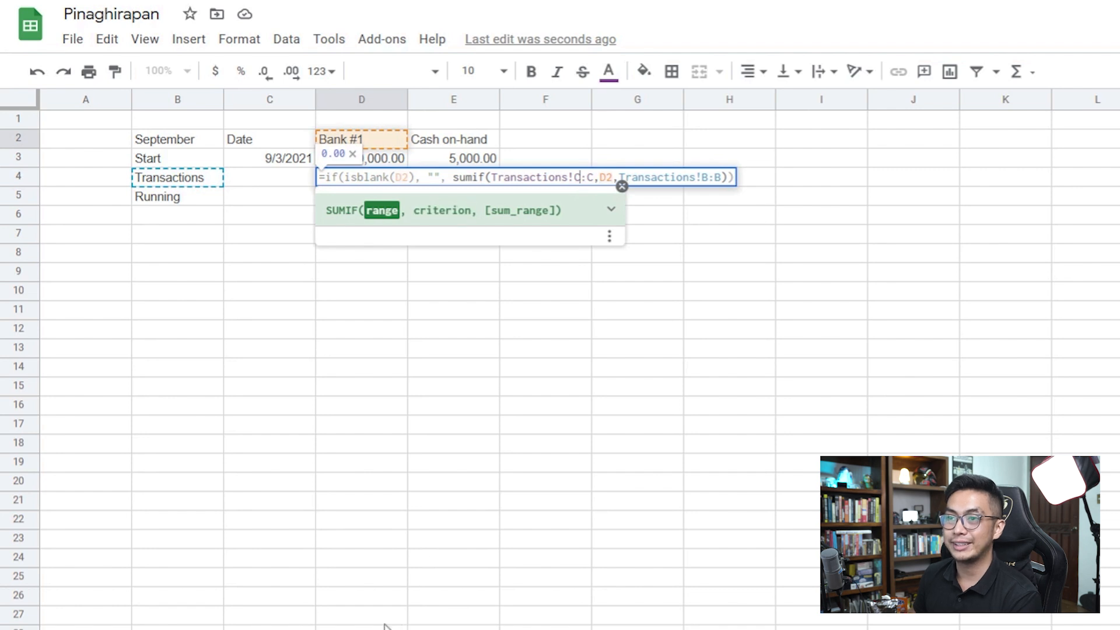
{"action": "key", "text": "BackSpace"}
{"action": "type", "text": "E"}
{"action": "key", "text": "Right"}
{"action": "key", "text": "Right"}
{"action": "key", "text": "BackSpace"}
{"action": "type", "text": "E"}
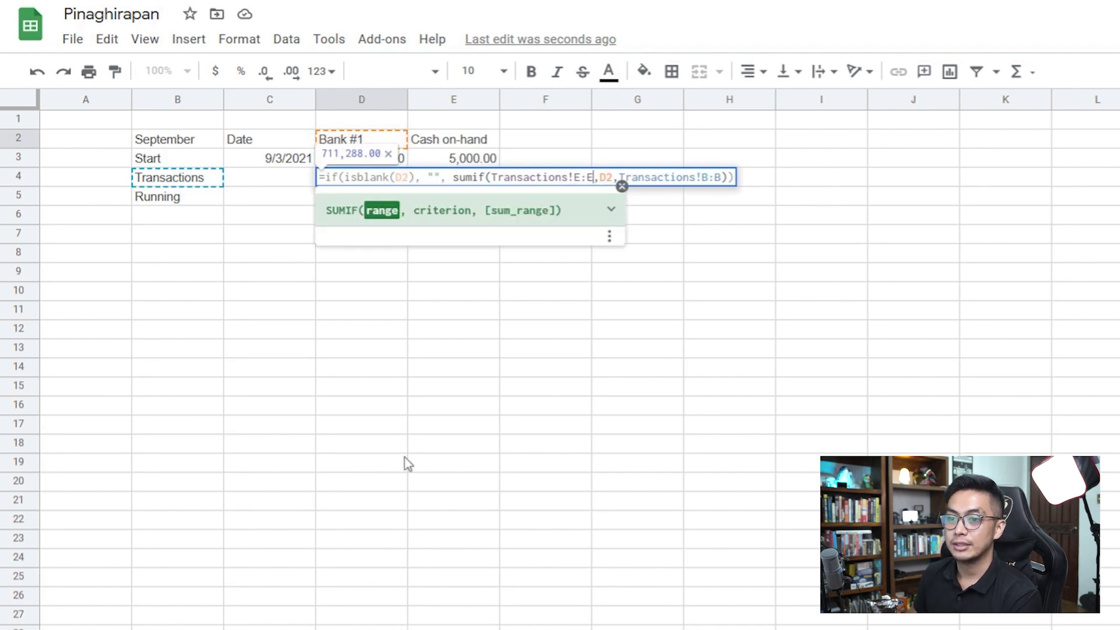
{"action": "key", "text": "Return"}
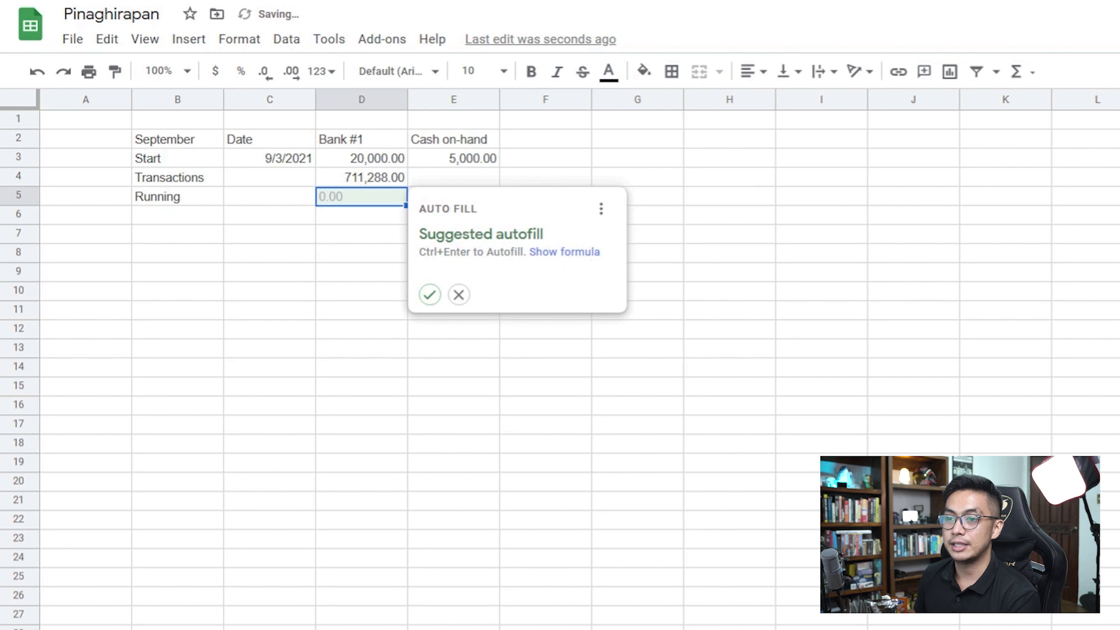
Step: Check the Transactions sheet's columns and set the SUMIF sum range in D4 to the Amount column, Transactions!C:C
{"action": "left_click", "coordinate": [245, 629]}
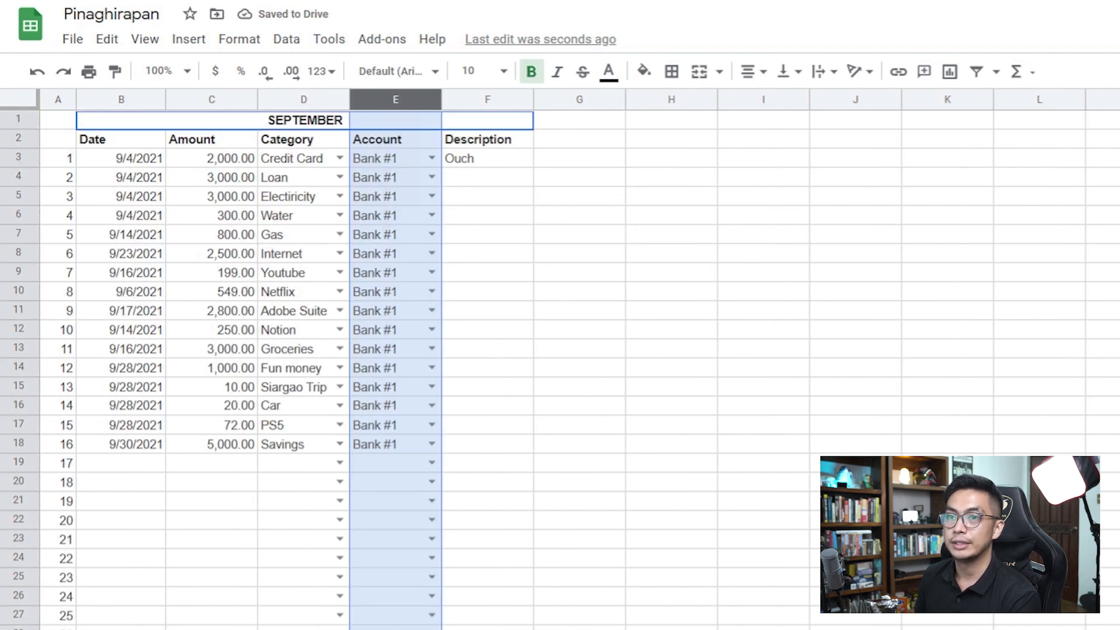
{"action": "left_click", "coordinate": [314, 628]}
{"action": "double_click", "coordinate": [381, 182]}
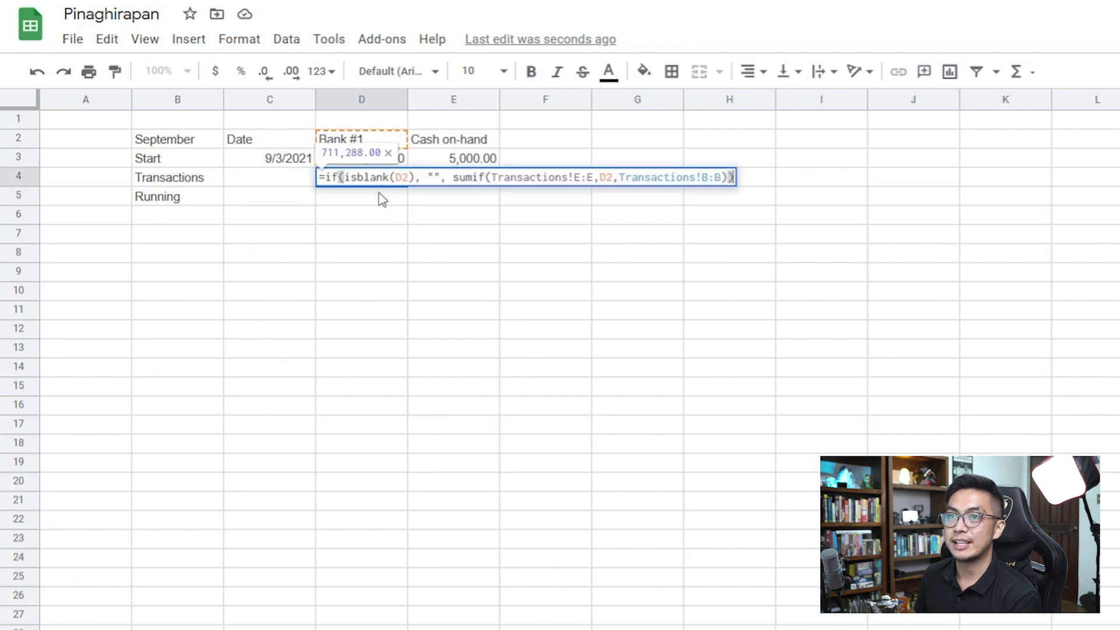
{"action": "key", "text": "Return"}
{"action": "left_click", "coordinate": [387, 178]}
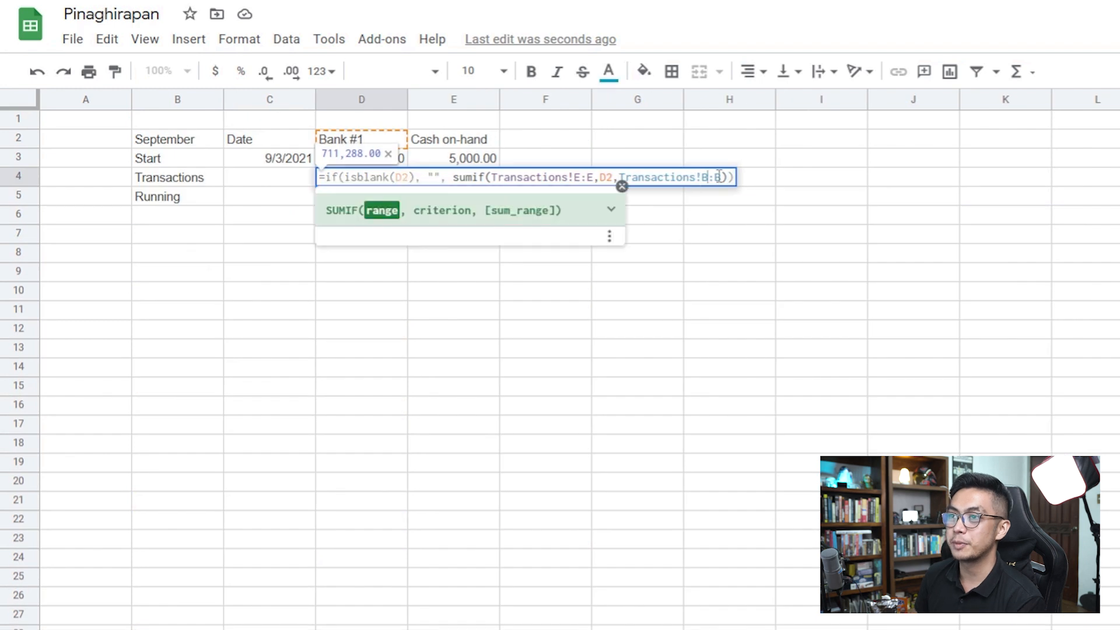
{"action": "key", "text": "BackSpace"}
{"action": "type", "text": "C"}
{"action": "key", "text": "Right"}
{"action": "key", "text": "Right"}
{"action": "key", "text": "BackSpace"}
{"action": "type", "text": "C"}
{"action": "key", "text": "Left"}
{"action": "key", "text": "Left"}
{"action": "key", "text": "Left"}
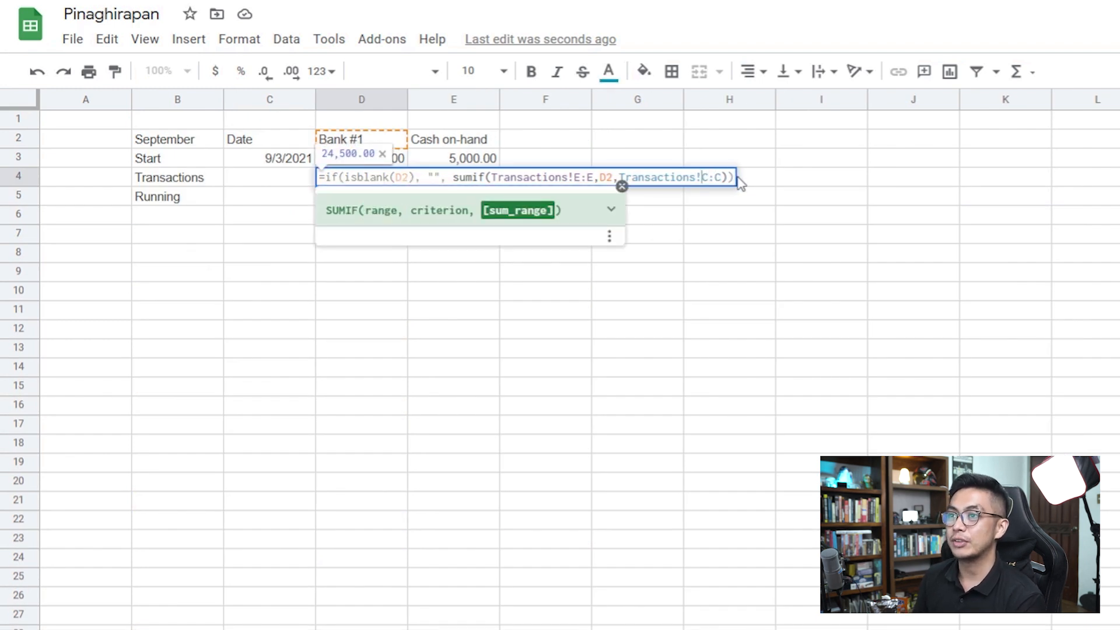
{"action": "key", "text": "Right"}
{"action": "key", "text": "Right"}
{"action": "key", "text": "Left"}
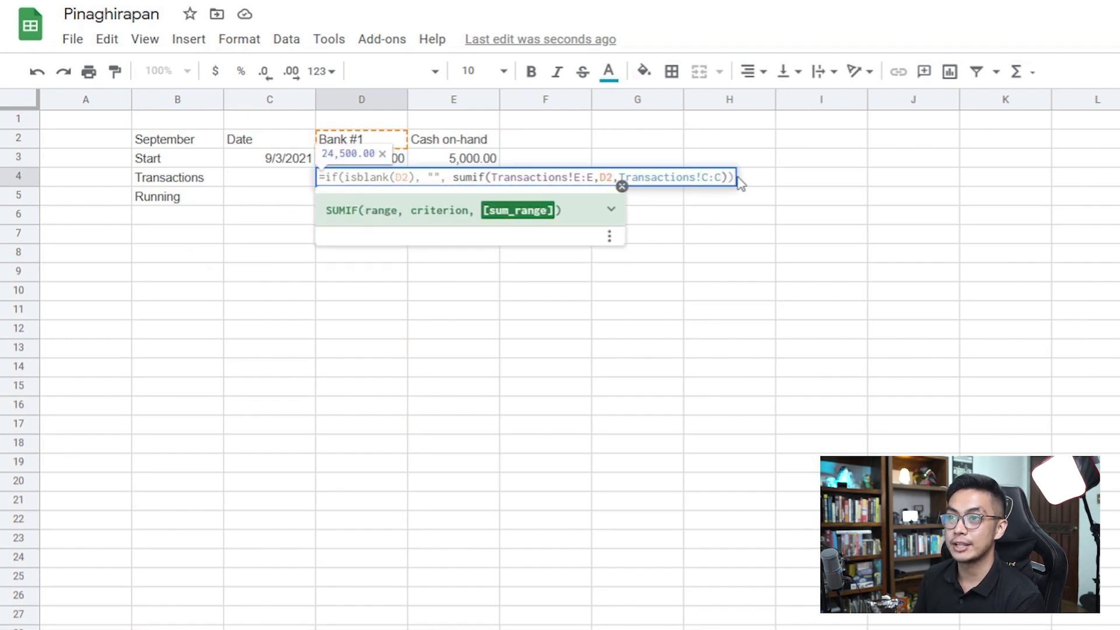
{"action": "key", "text": "Return"}
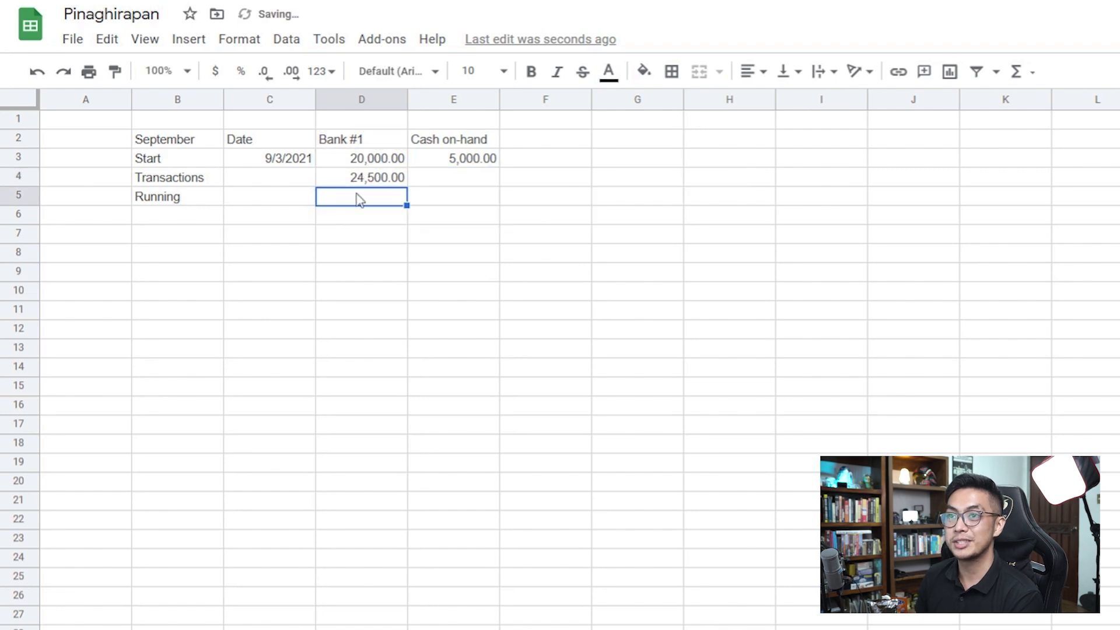
Step: Calculate Bank #1's Running balance in cell D5 with the formula =D3-D4
{"action": "type", "text": "="}
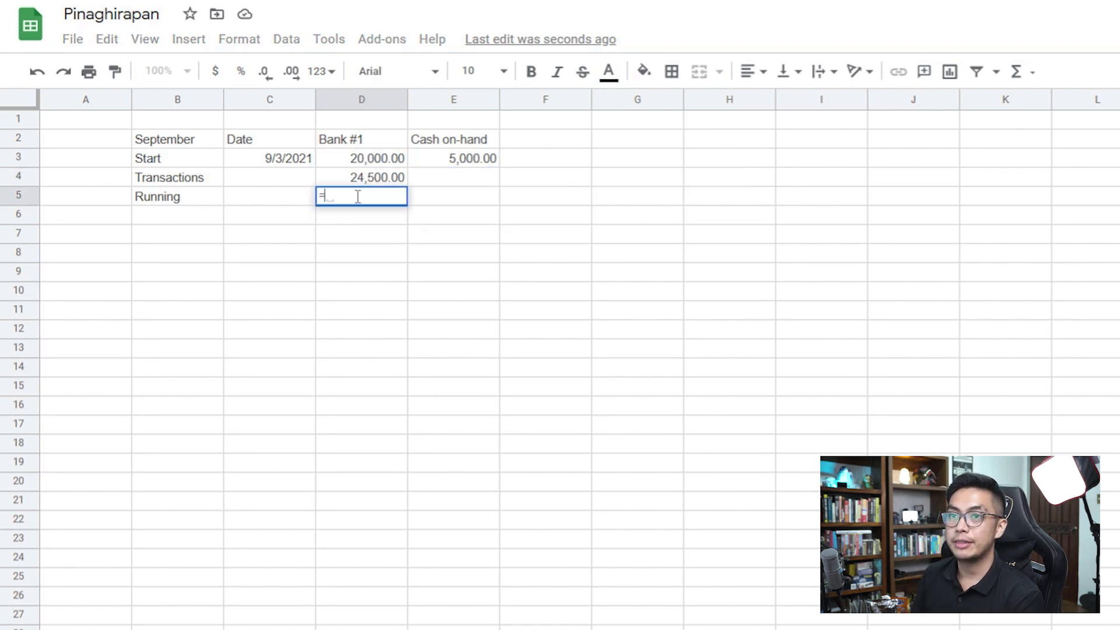
{"action": "key", "text": "Up"}
{"action": "key", "text": "Up"}
{"action": "type", "text": "-"}
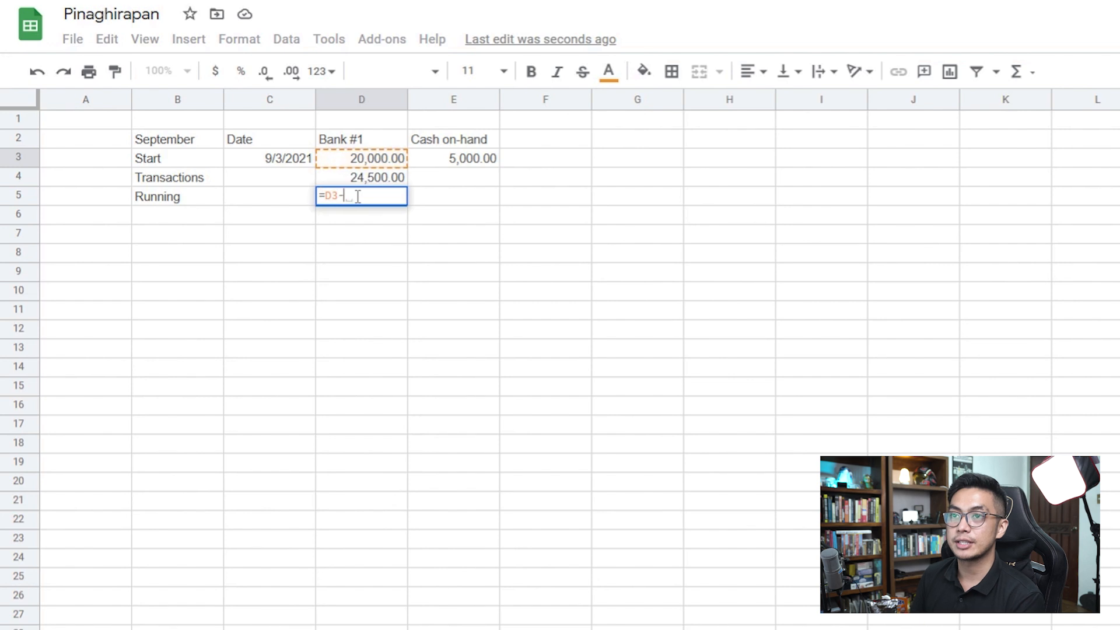
{"action": "key", "text": "Up"}
{"action": "key", "text": "Return"}
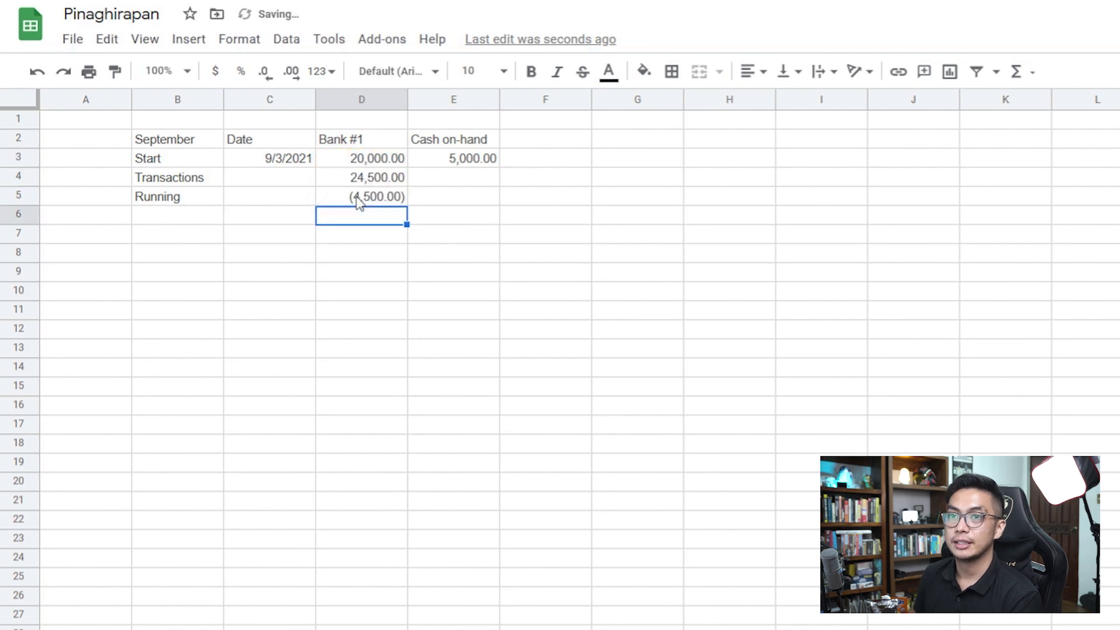
{"action": "left_click", "coordinate": [378, 201]}
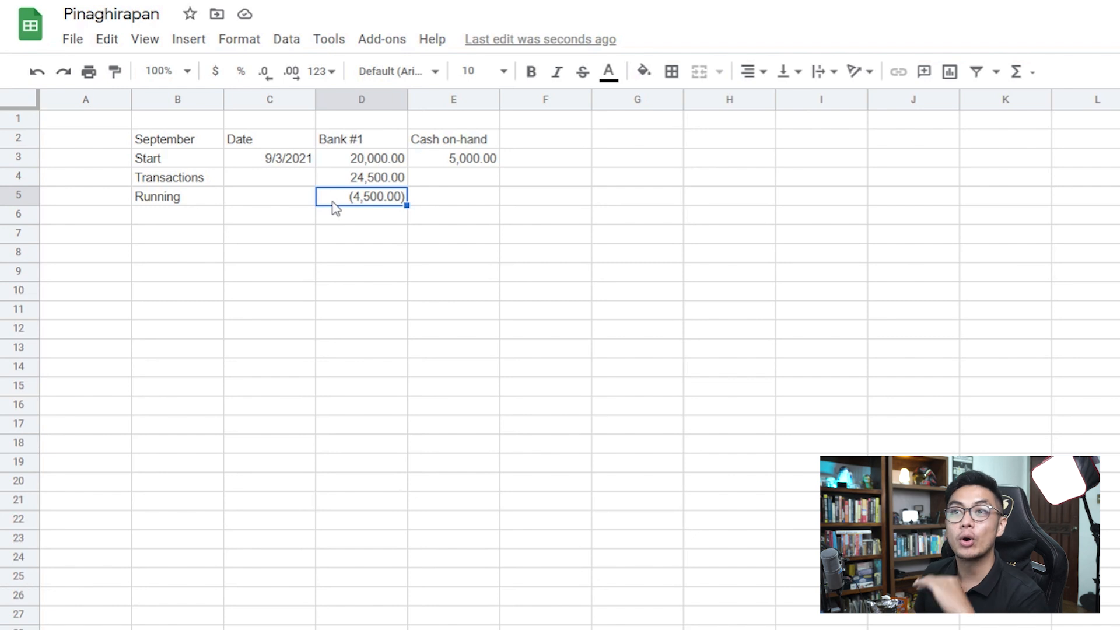
{"action": "key", "text": "Up"}
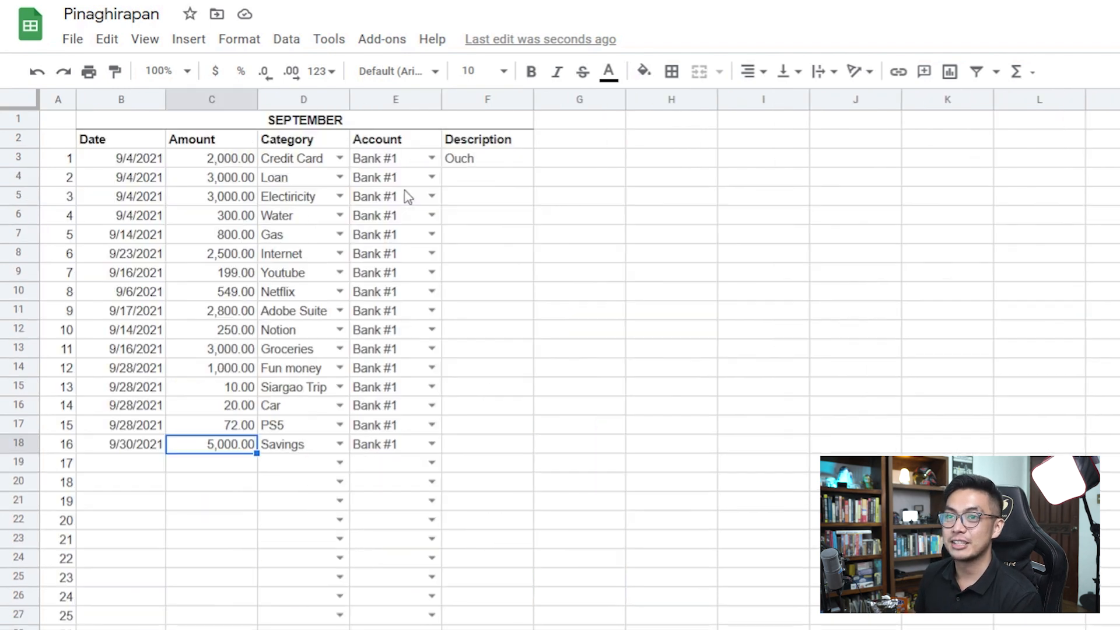
Step: Set the Account to Cash on-hand for the Fun money, Siargao Trip, Car and PS5 entries on the Transactions sheet
{"action": "left_click", "coordinate": [396, 196]}
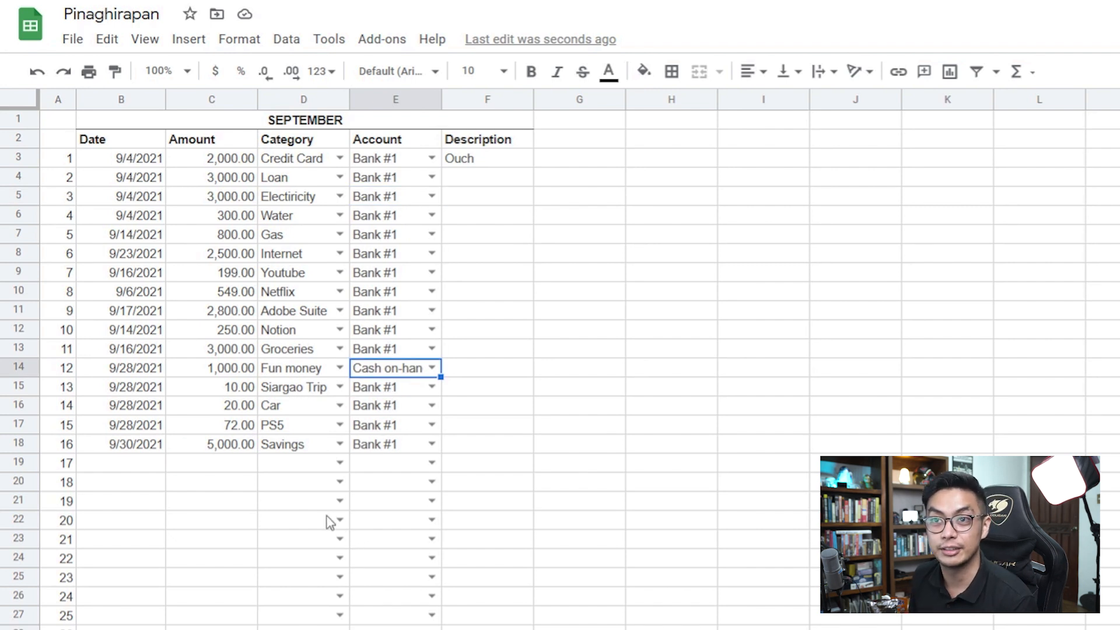
{"action": "left_click", "coordinate": [431, 387]}
{"action": "left_click", "coordinate": [392, 434]}
{"action": "left_click", "coordinate": [432, 405]}
{"action": "left_click", "coordinate": [409, 453]}
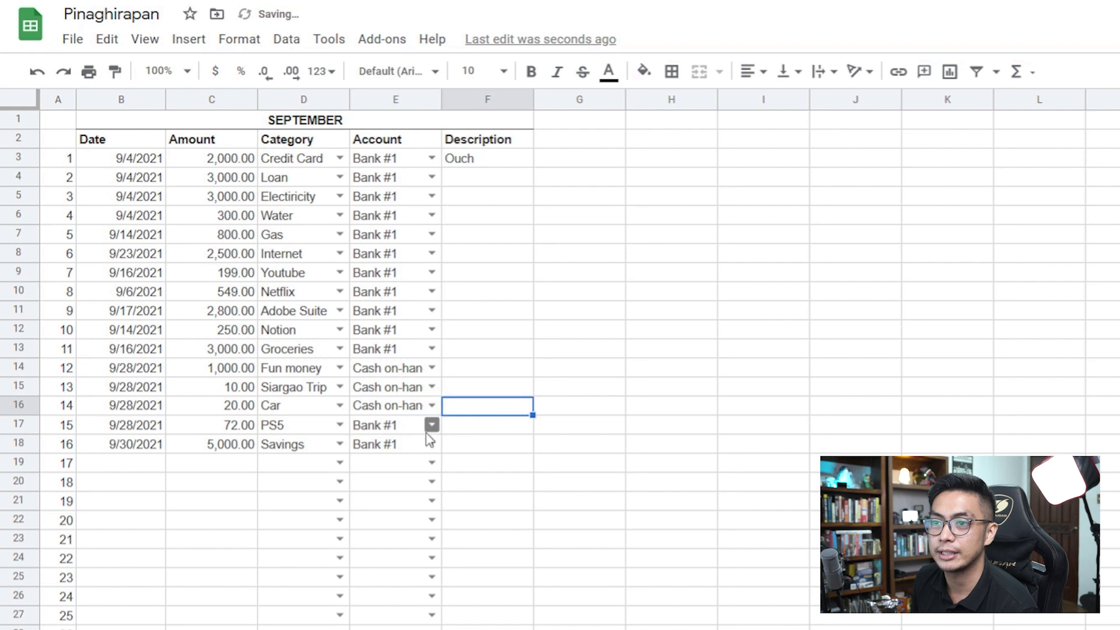
{"action": "left_click", "coordinate": [431, 425]}
{"action": "left_click", "coordinate": [411, 473]}
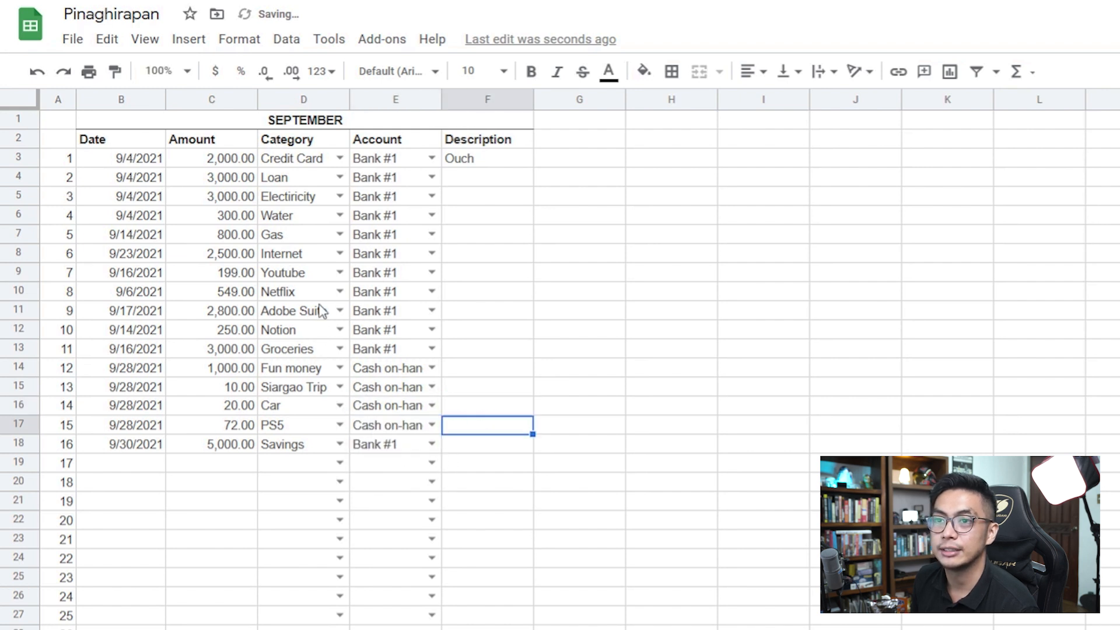
Step: Assign the Notion and Adobe Suite transactions to the Cash on-hand account
{"action": "left_click", "coordinate": [431, 329]}
{"action": "left_click", "coordinate": [425, 373]}
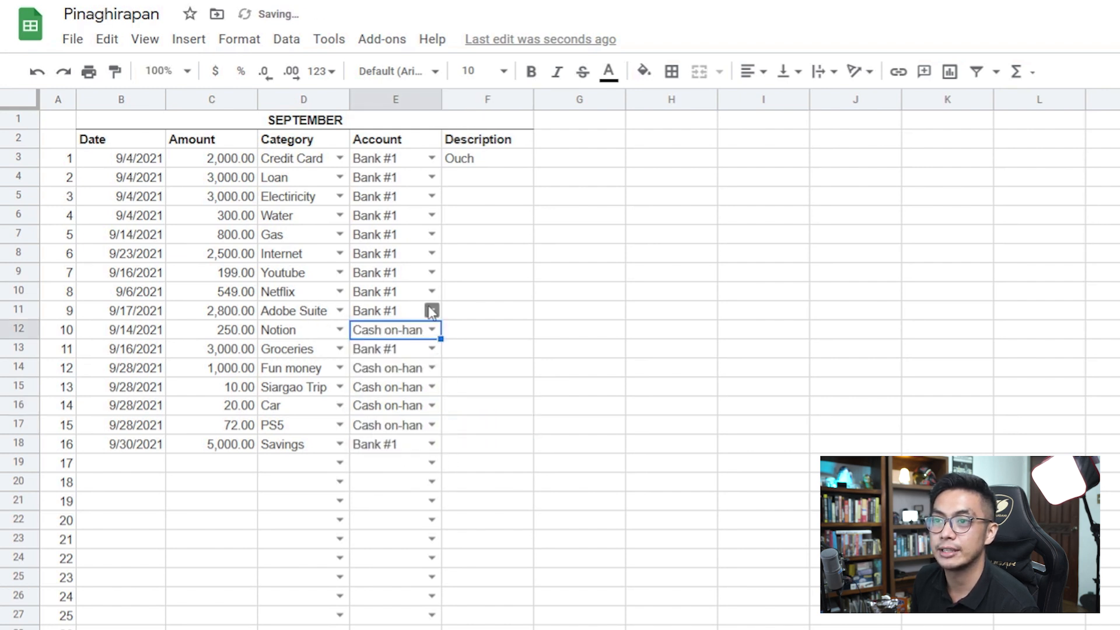
{"action": "left_click", "coordinate": [432, 310]}
{"action": "left_click", "coordinate": [391, 357]}
{"action": "left_click", "coordinate": [373, 257]}
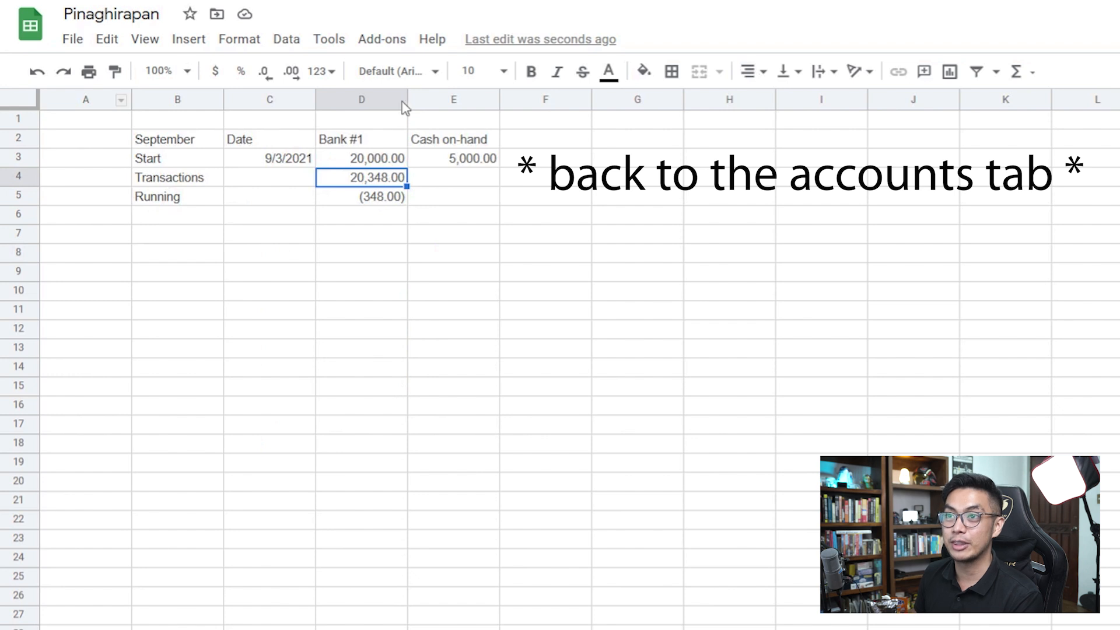
Step: Add a third account named Bank #2 in cell F2, beside Cash on-hand
{"action": "left_click", "coordinate": [495, 140]}
{"action": "left_click", "coordinate": [548, 145]}
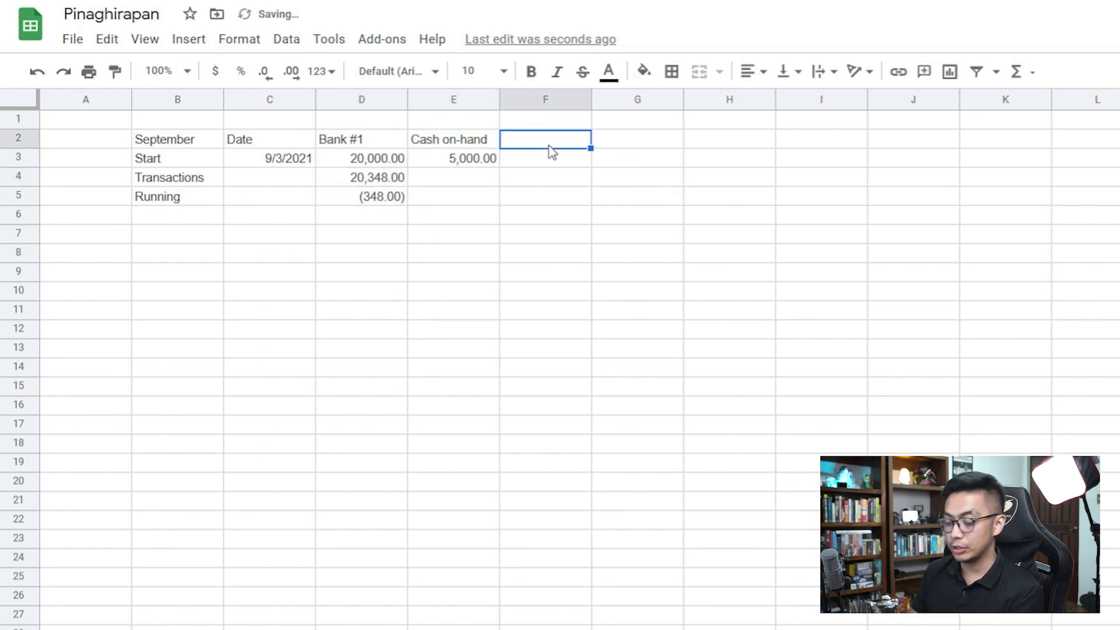
{"action": "type", "text": "Bank"}
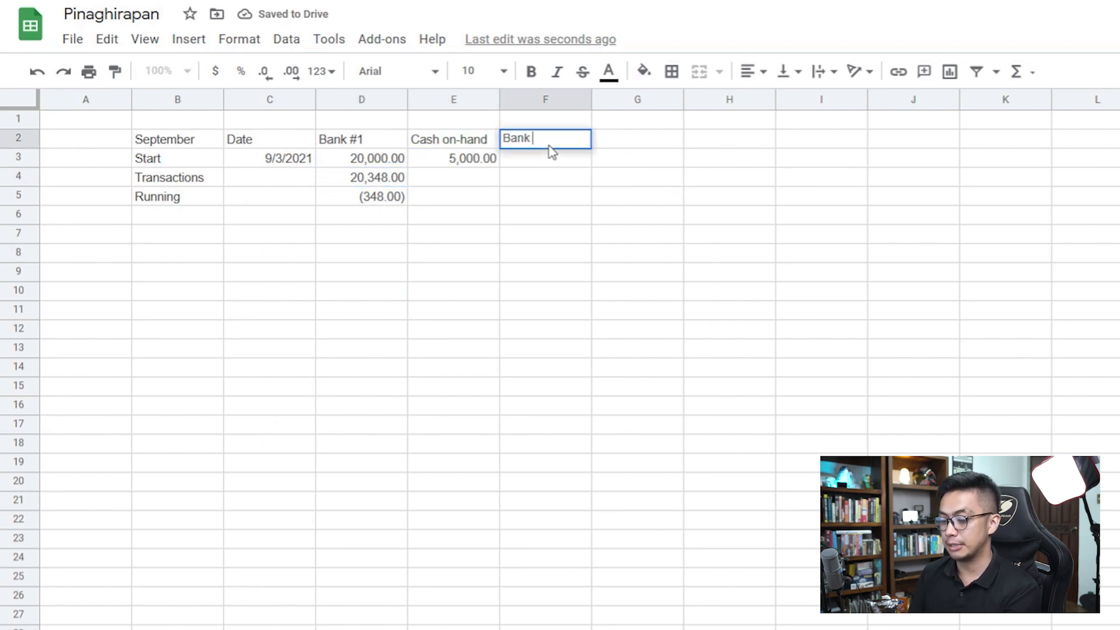
{"action": "type", "text": " #2"}
{"action": "key", "text": "Return"}
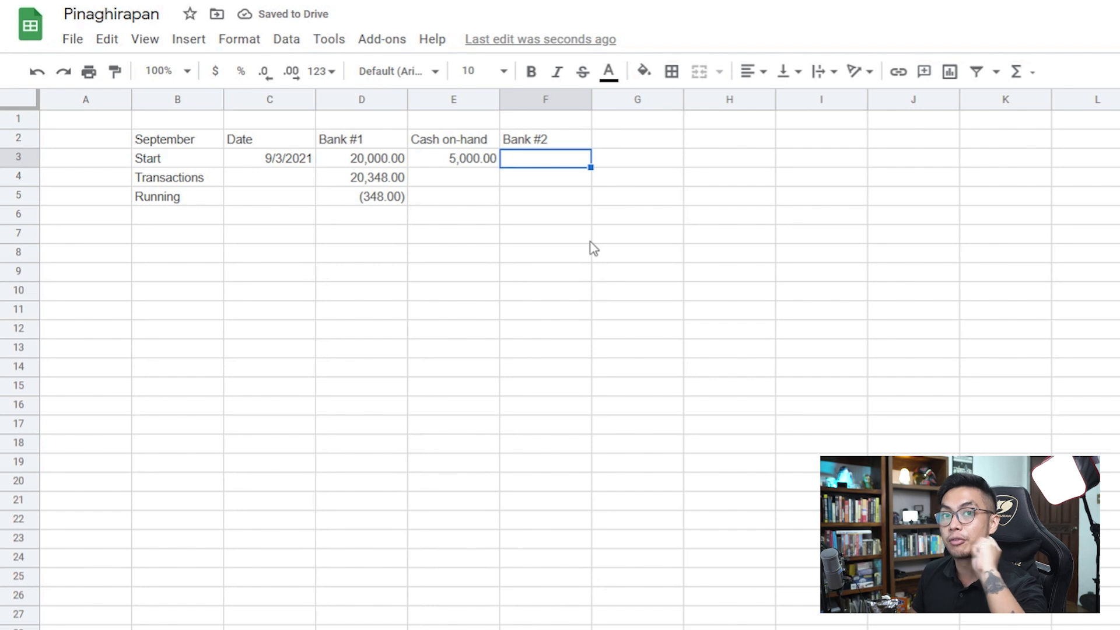
Step: Enter 20000 as Bank #2's Start balance in F3 and apply the number format of Cash on-hand's start amount
{"action": "left_click", "coordinate": [535, 179]}
{"action": "left_click", "coordinate": [537, 165]}
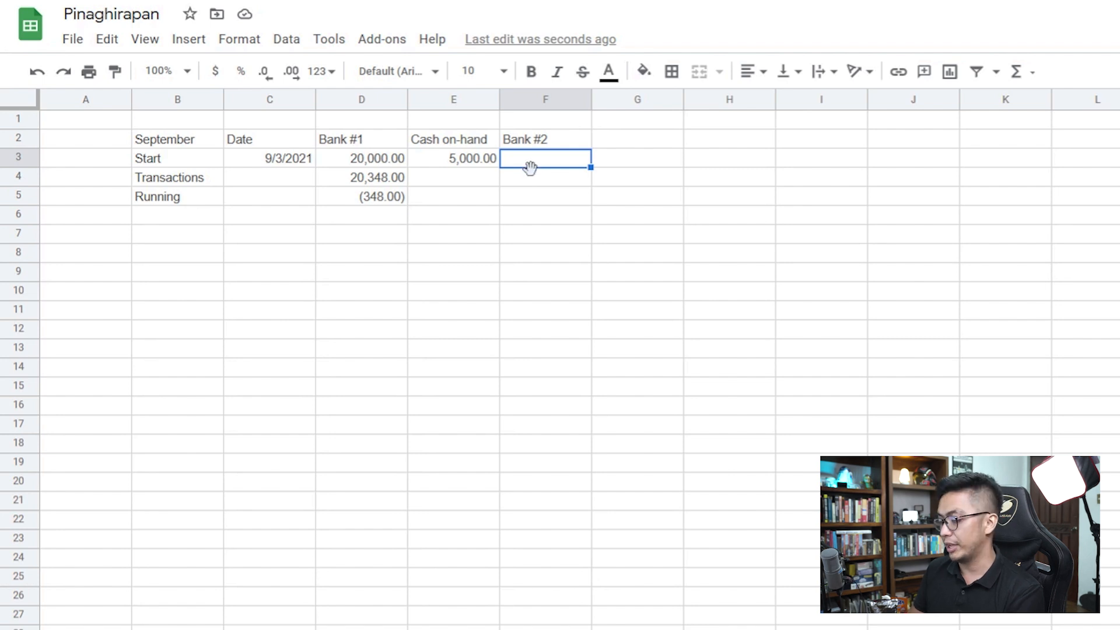
{"action": "type", "text": "20000"}
{"action": "key", "text": "Return"}
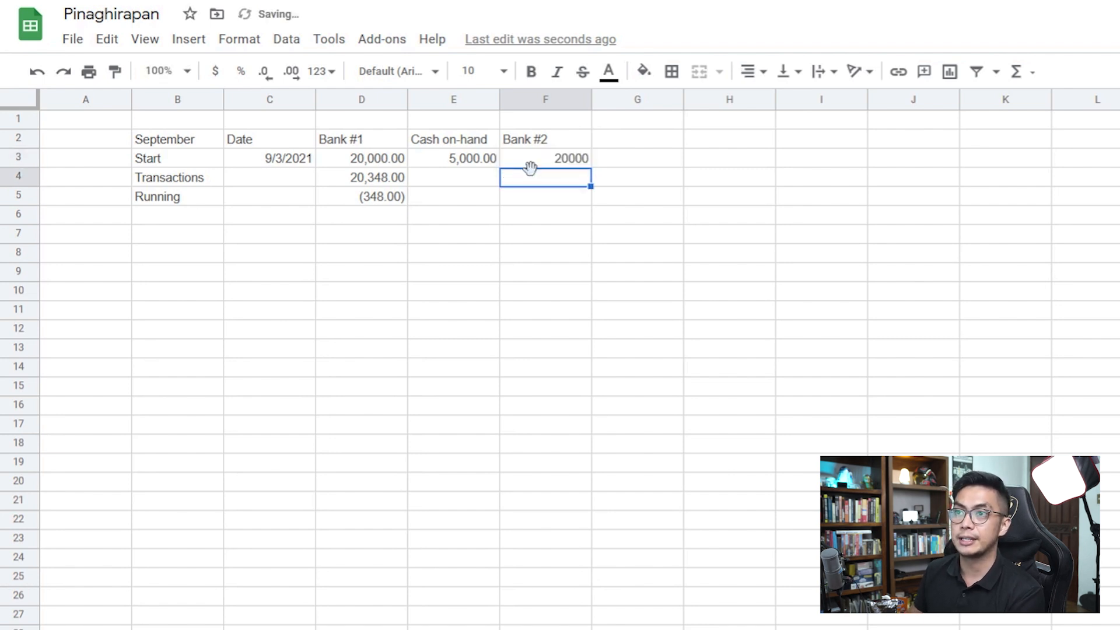
{"action": "left_click", "coordinate": [493, 165]}
{"action": "left_click", "coordinate": [115, 71]}
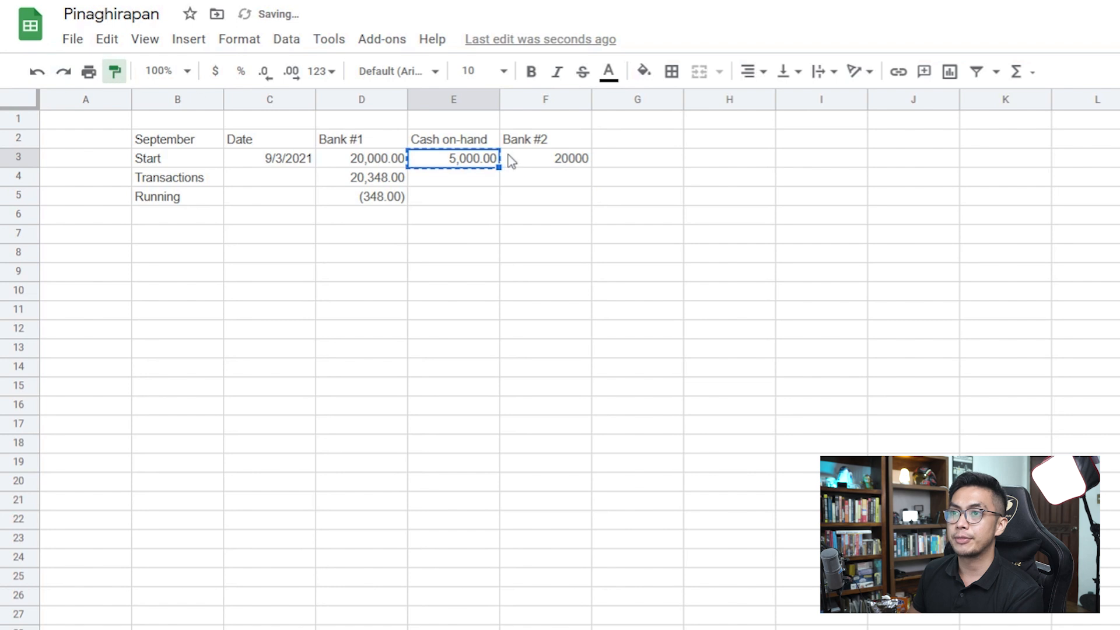
{"action": "left_click", "coordinate": [510, 160]}
{"action": "left_click", "coordinate": [667, 260]}
Step: Copy Bank #1's Transactions formula from D4 into E4 and F4 for Cash on-hand and Bank #2
{"action": "left_click", "coordinate": [397, 183]}
{"action": "key", "text": "ctrl+c"}
{"action": "left_click", "coordinate": [457, 182]}
{"action": "key", "text": "ctrl+v"}
{"action": "left_click", "coordinate": [560, 186]}
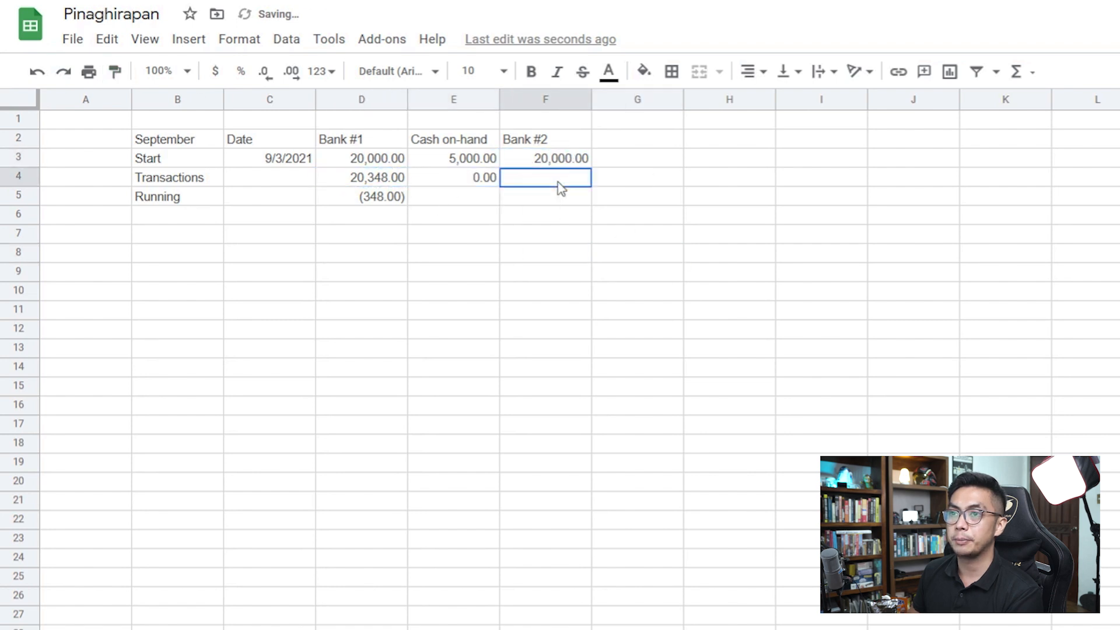
{"action": "key", "text": "ctrl+v"}
Step: Copy Bank #1's Running formula from D5 into E5 and F5 for the other two accounts
{"action": "left_click", "coordinate": [447, 201]}
{"action": "left_click", "coordinate": [378, 202]}
{"action": "key", "text": "ctrl+c"}
{"action": "left_click", "coordinate": [454, 201]}
{"action": "key", "text": "ctrl+v"}
{"action": "left_click", "coordinate": [530, 200]}
{"action": "key", "text": "ctrl+v"}
Step: Inspect the column references in the copied Transactions formulas in E4 and F4
{"action": "left_click", "coordinate": [484, 184]}
{"action": "double_click", "coordinate": [483, 181]}
{"action": "left_click", "coordinate": [608, 156]}
{"action": "double_click", "coordinate": [553, 173]}
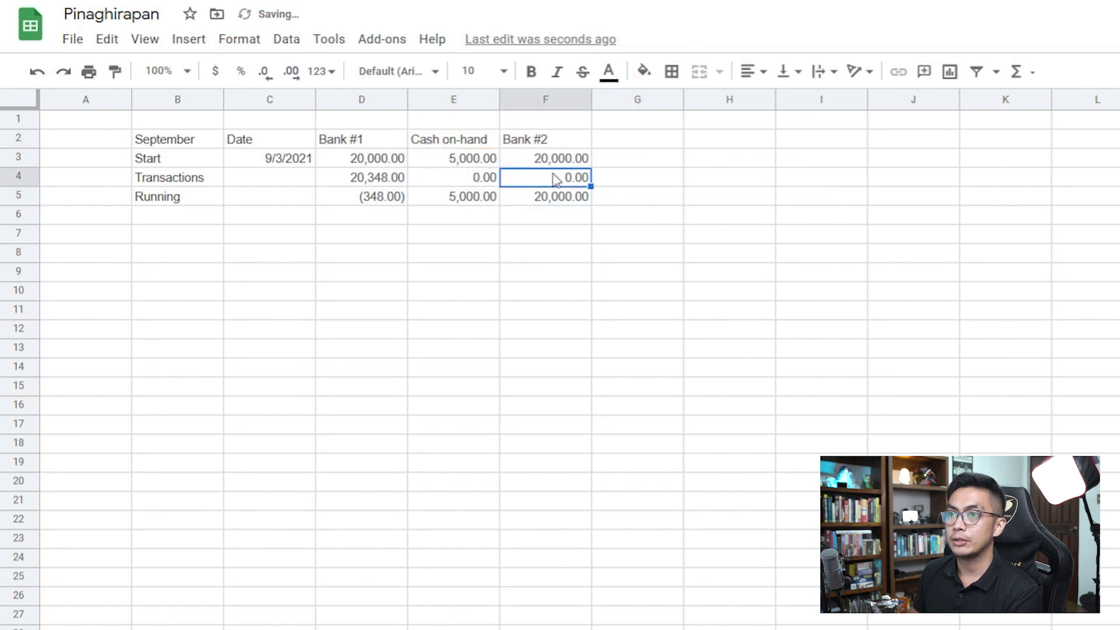
{"action": "left_click", "coordinate": [606, 124]}
{"action": "left_click", "coordinate": [497, 182]}
{"action": "double_click", "coordinate": [490, 178]}
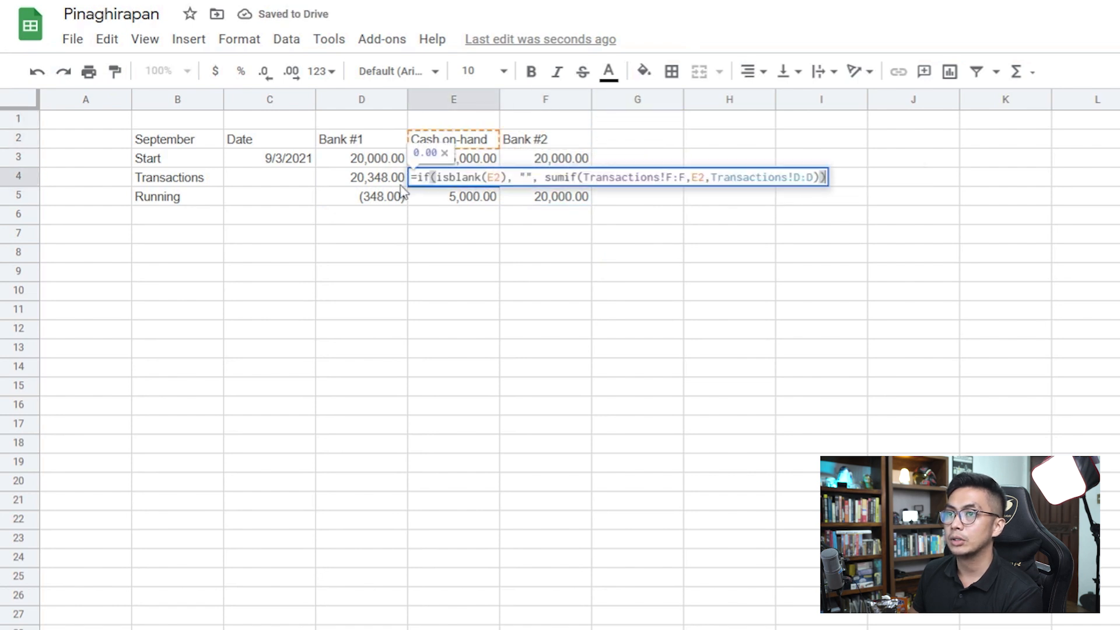
Step: Make the SUMIF ranges in D4 absolute, as Transactions!$E:$E and Transactions!$C:$C
{"action": "double_click", "coordinate": [390, 180]}
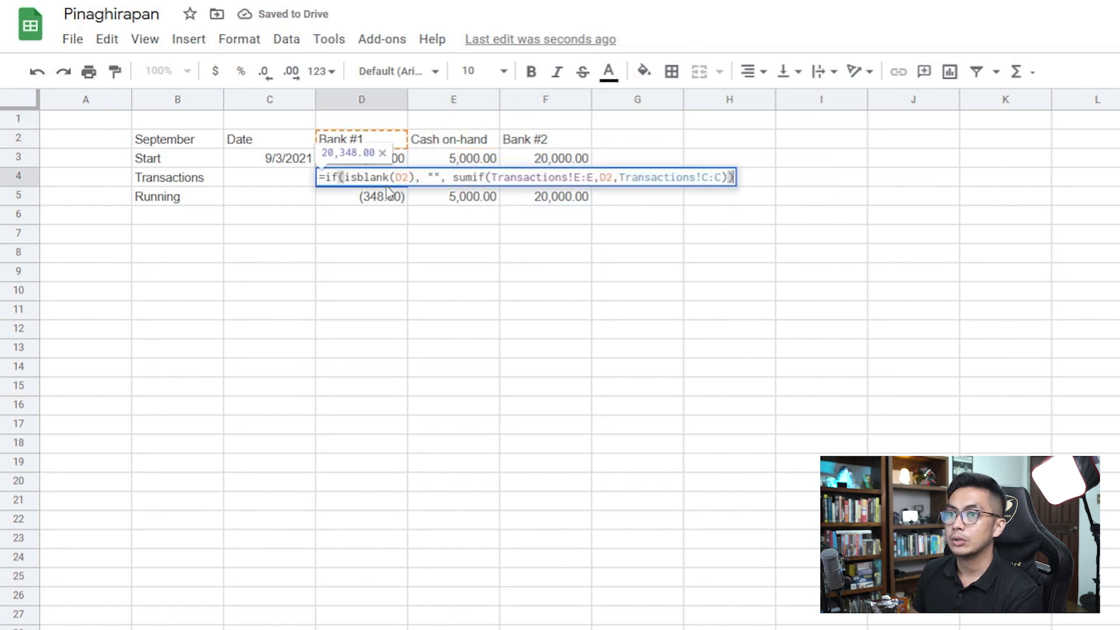
{"action": "left_click", "coordinate": [587, 176]}
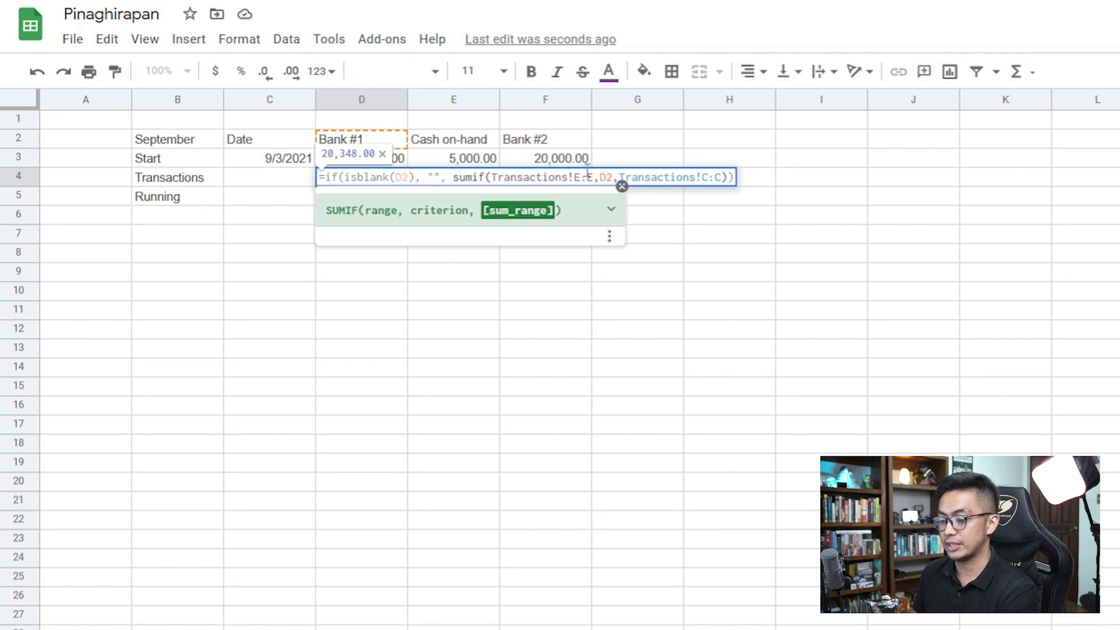
{"action": "key", "text": "F4"}
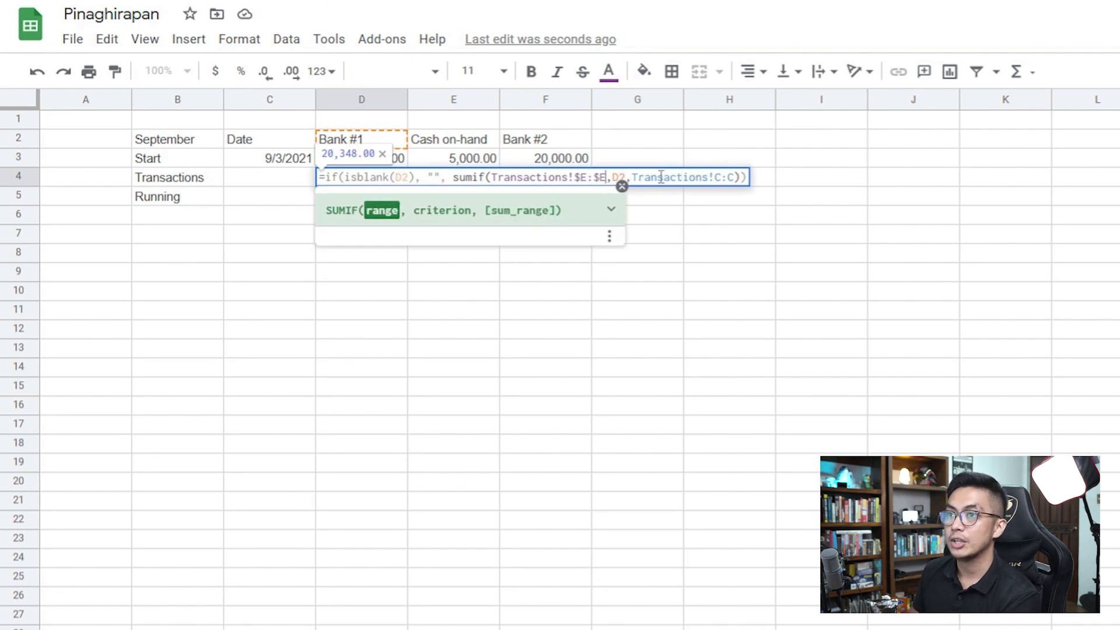
{"action": "left_click_drag", "start_coordinate": [606, 177], "coordinate": [575, 176]}
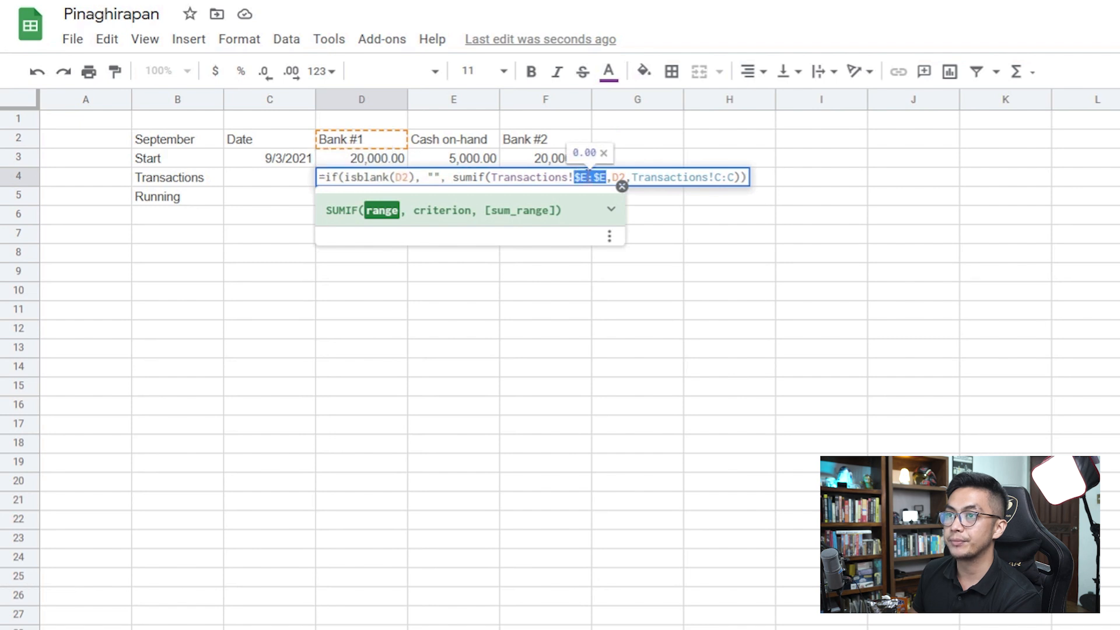
{"action": "left_click", "coordinate": [712, 177]}
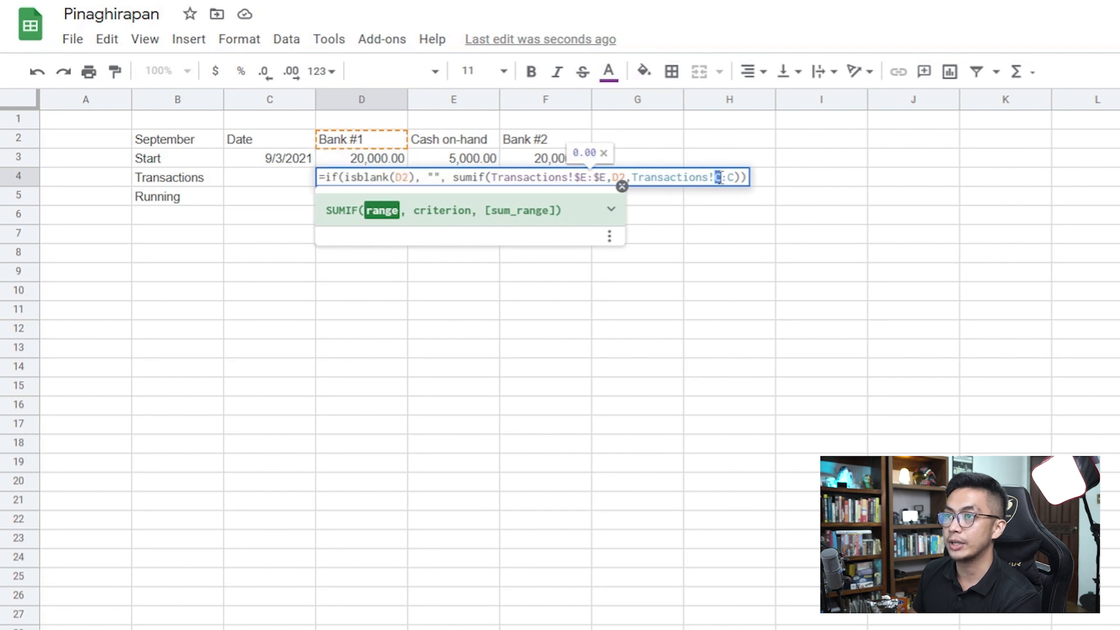
{"action": "key", "text": "F4"}
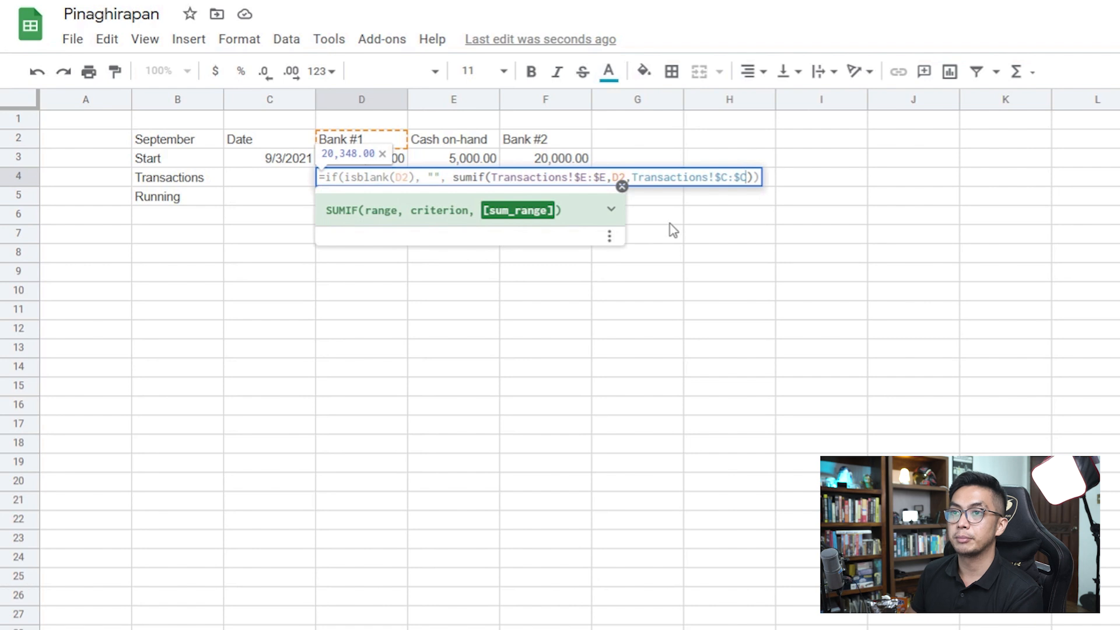
{"action": "key", "text": "Return"}
Step: Copy the D4 formula with absolute ranges into Cash on-hand's Transactions cell E4 and check the neighbouring balances
{"action": "key", "text": "Up"}
{"action": "key", "text": "ctrl+c"}
{"action": "key", "text": "Right"}
{"action": "key", "text": "ctrl+v"}
{"action": "left_click", "coordinate": [347, 199]}
{"action": "left_click", "coordinate": [493, 198]}
{"action": "left_click", "coordinate": [588, 184]}
{"action": "left_click", "coordinate": [560, 141]}
Step: Extend the Starting Balance sum in C2 of the budget sheet to cover Accounts!D3:F3
{"action": "key", "text": "ctrl+shift+Page_Up"}
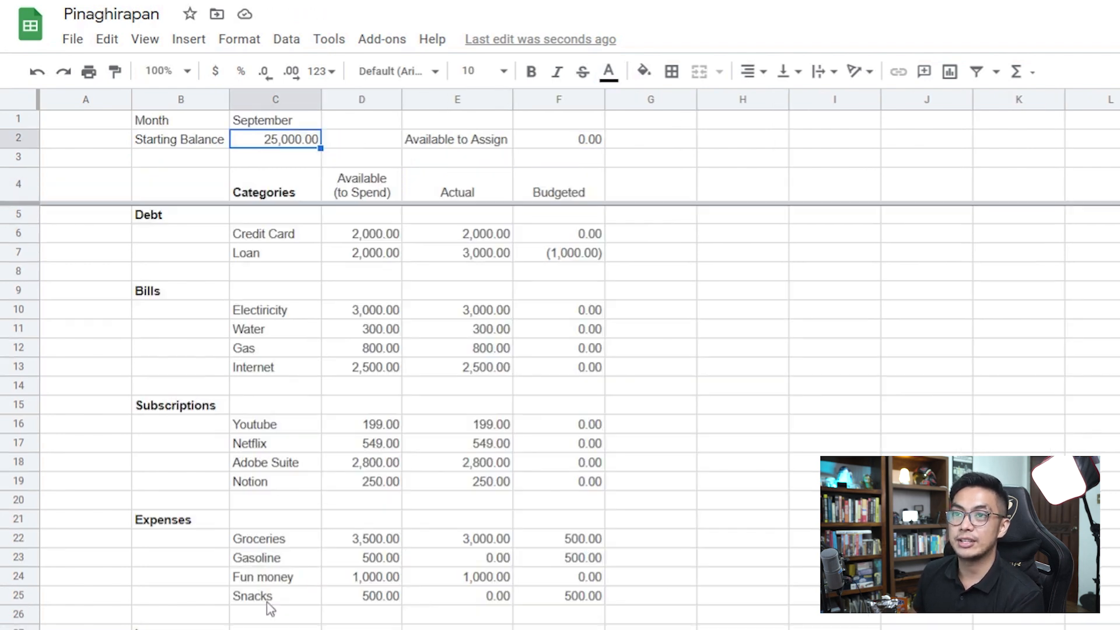
{"action": "double_click", "coordinate": [341, 140]}
{"action": "key", "text": "Delete"}
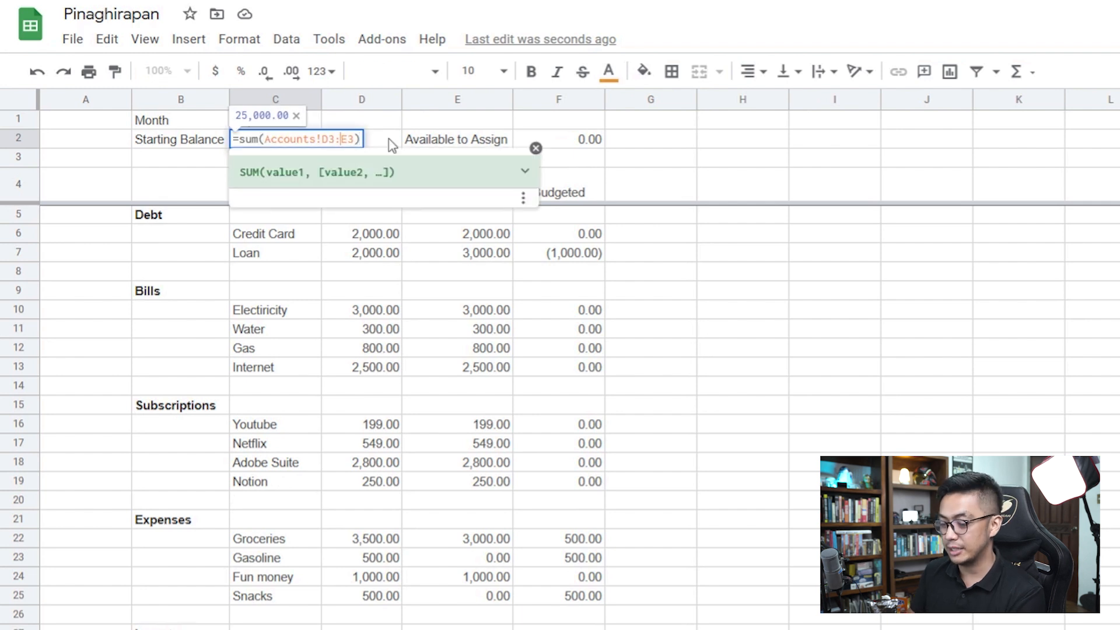
{"action": "type", "text": "f"}
{"action": "key", "text": "Return"}
{"action": "double_click", "coordinate": [287, 145]}
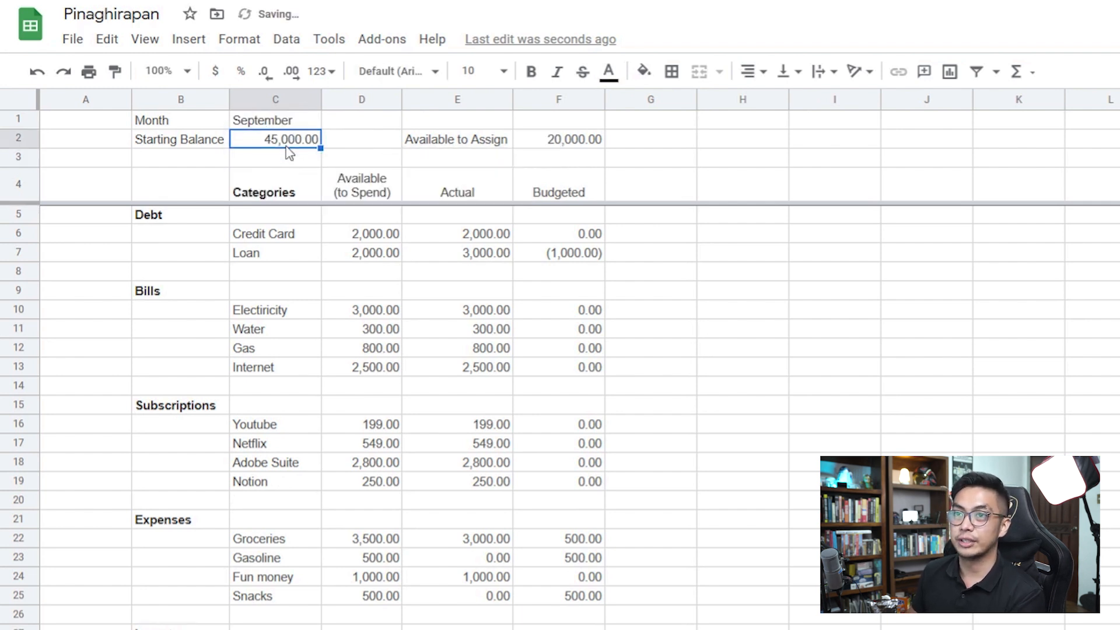
Step: Set the Savings category's Available (to Spend) amount in D33 to 25000 and check Available to Assign
{"action": "left_click", "coordinate": [559, 118]}
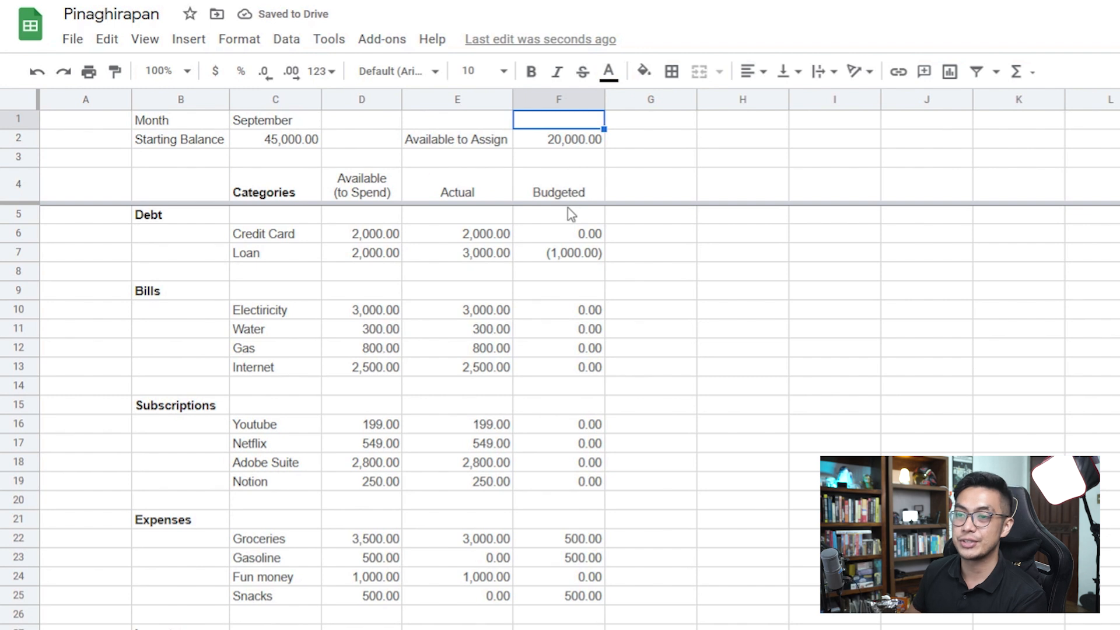
{"action": "scroll", "coordinate": [393, 403], "scroll_direction": "down", "scroll_amount": 5}
{"action": "left_click", "coordinate": [366, 429]}
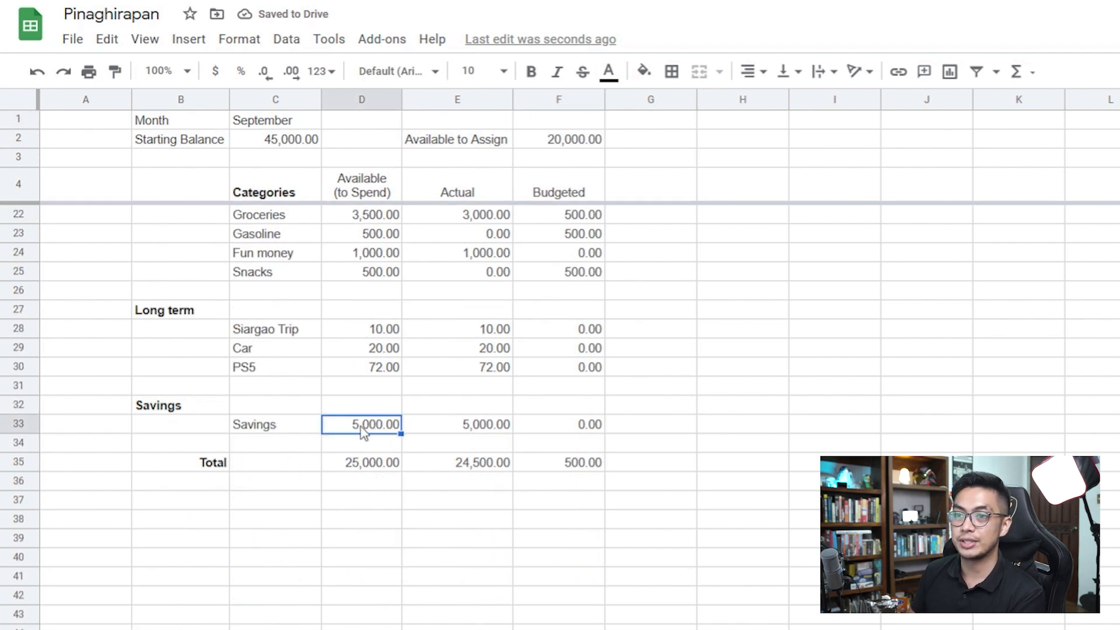
{"action": "type", "text": "2"}
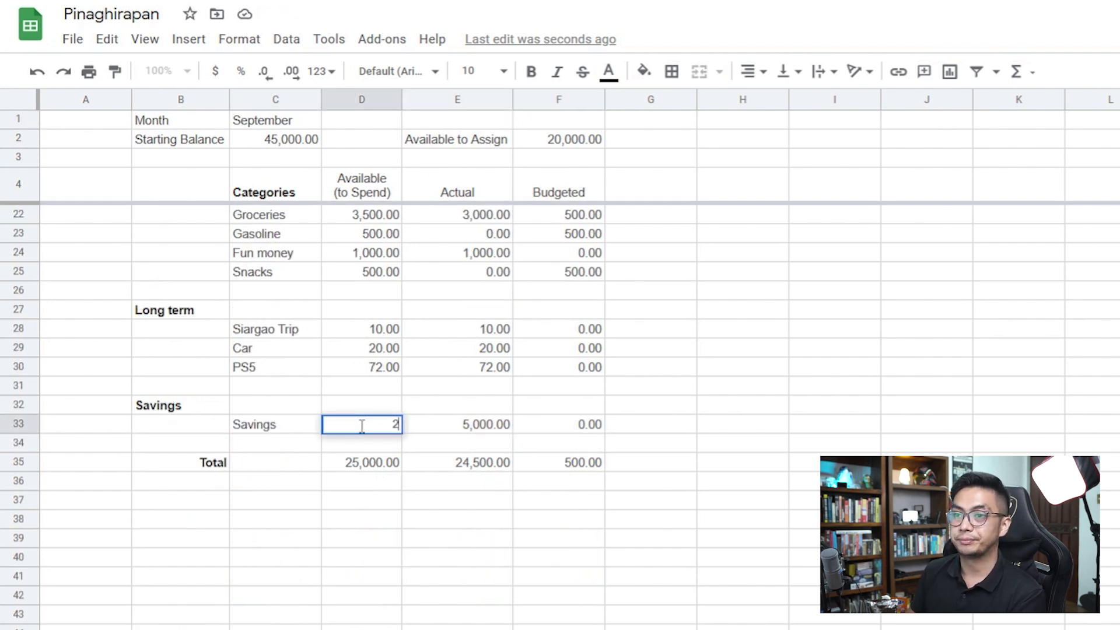
{"action": "type", "text": "5,00"}
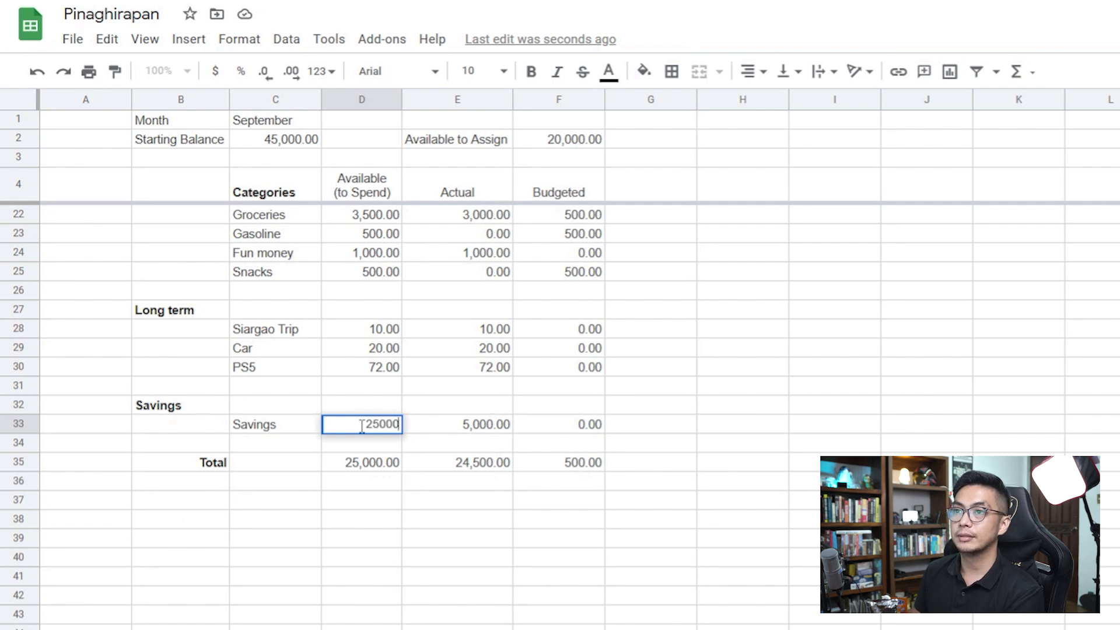
{"action": "type", "text": "0"}
{"action": "key", "text": "Return"}
{"action": "left_click", "coordinate": [575, 139]}
{"action": "left_click", "coordinate": [475, 408]}
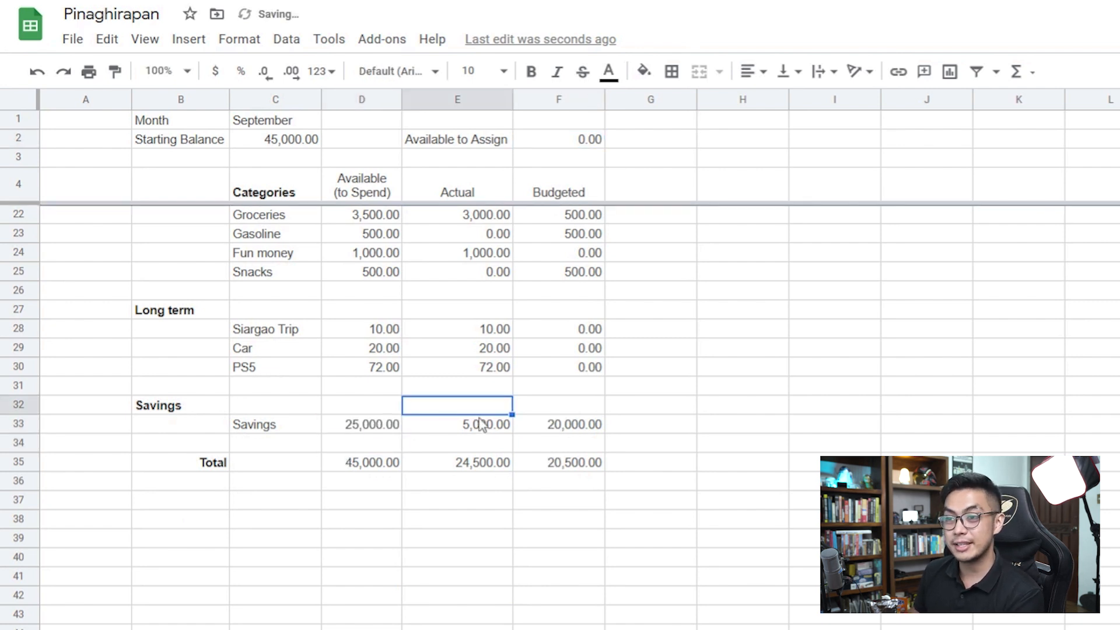
{"action": "left_click", "coordinate": [481, 424]}
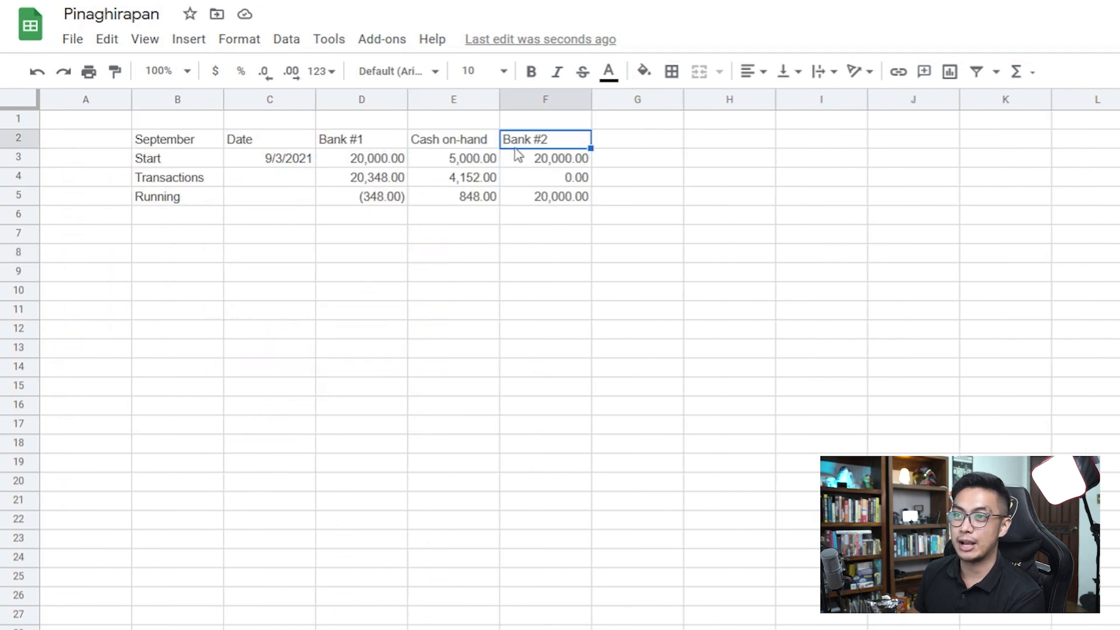
Step: Rename the Bank #2 account header as Payroll and the Bank #1 header as Expenses on the Accounts sheet
{"action": "type", "text": "P{a"}
{"action": "type", "text": "ayroll"}
{"action": "key", "text": "Return"}
{"action": "left_click", "coordinate": [357, 141]}
{"action": "type", "text": "Expenses"}
{"action": "key", "text": "Return"}
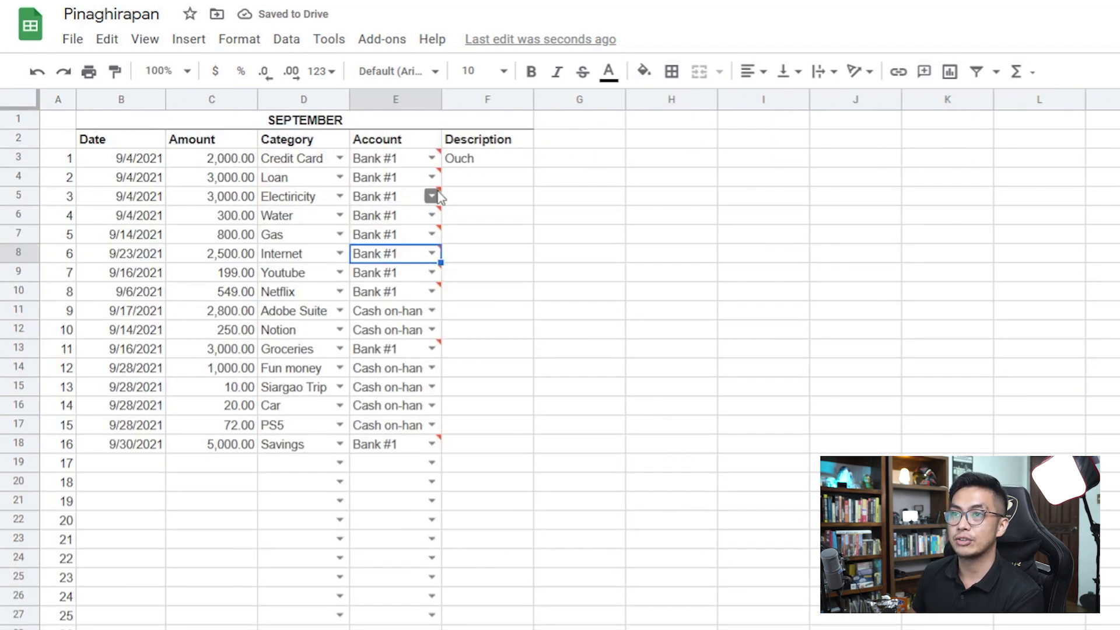
Step: Set the Account of the Credit Card transaction to Expenses on the Transactions sheet
{"action": "left_click", "coordinate": [431, 158]}
{"action": "left_click", "coordinate": [382, 183]}
{"action": "left_click", "coordinate": [854, 140]}
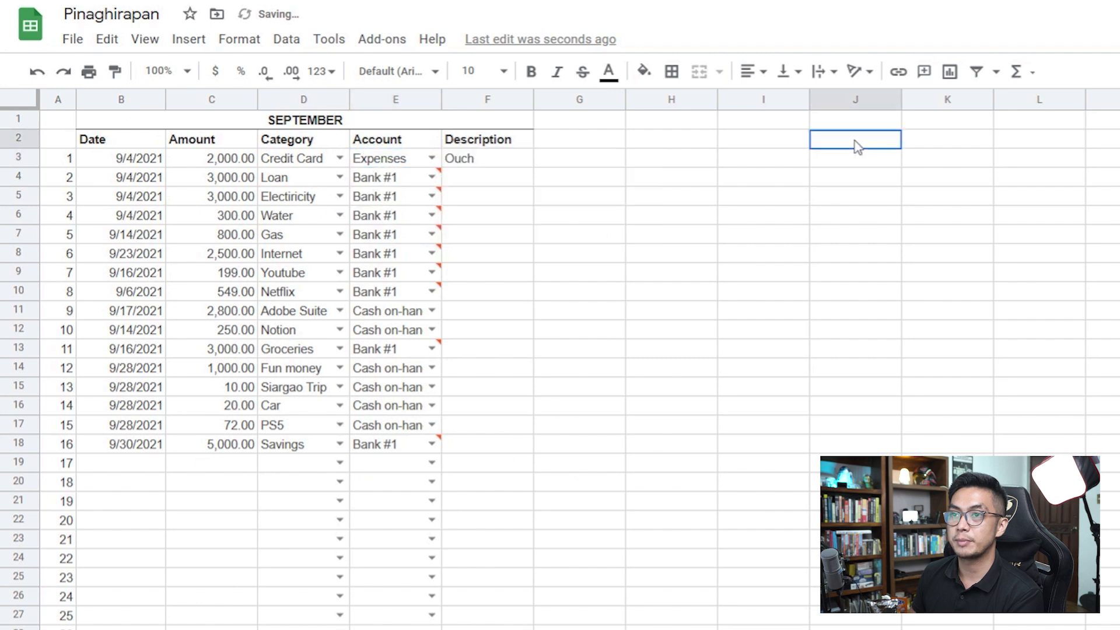
Step: Open the data validation settings for the Account column from E3 down to the last row
{"action": "left_click", "coordinate": [381, 163]}
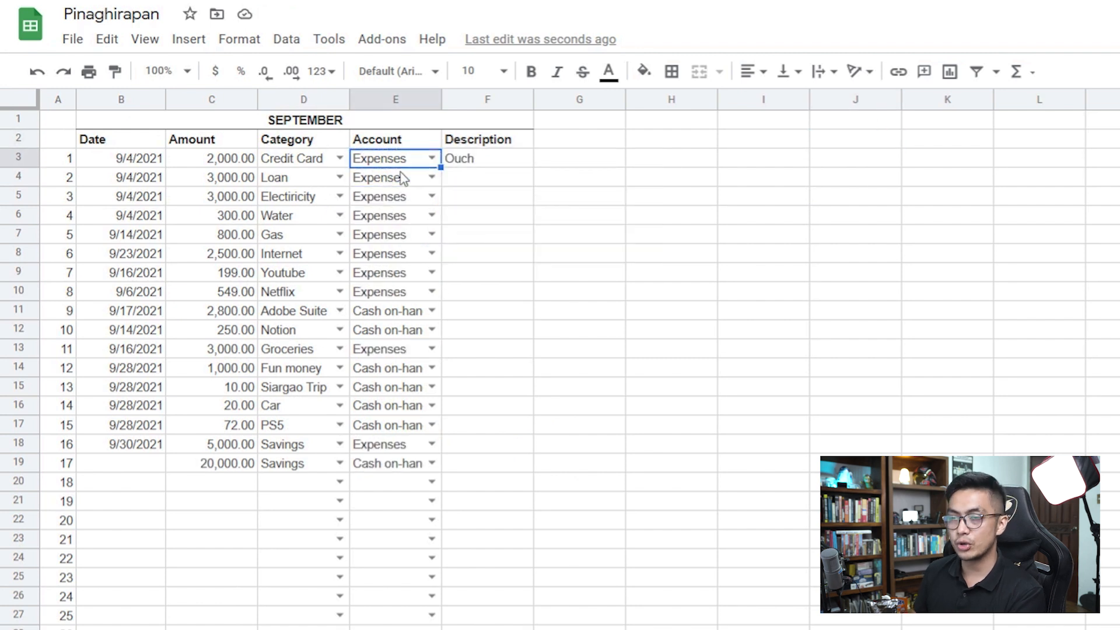
{"action": "key", "text": "ctrl+shift+Down"}
{"action": "key", "text": "ctrl+shift+Down"}
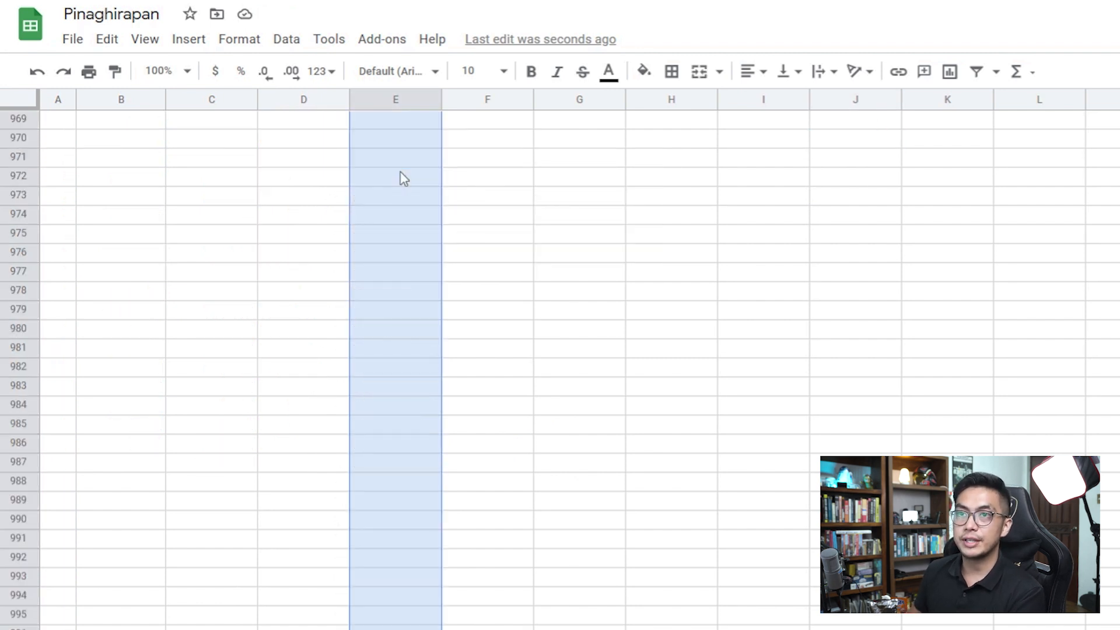
{"action": "left_click", "coordinate": [286, 39]}
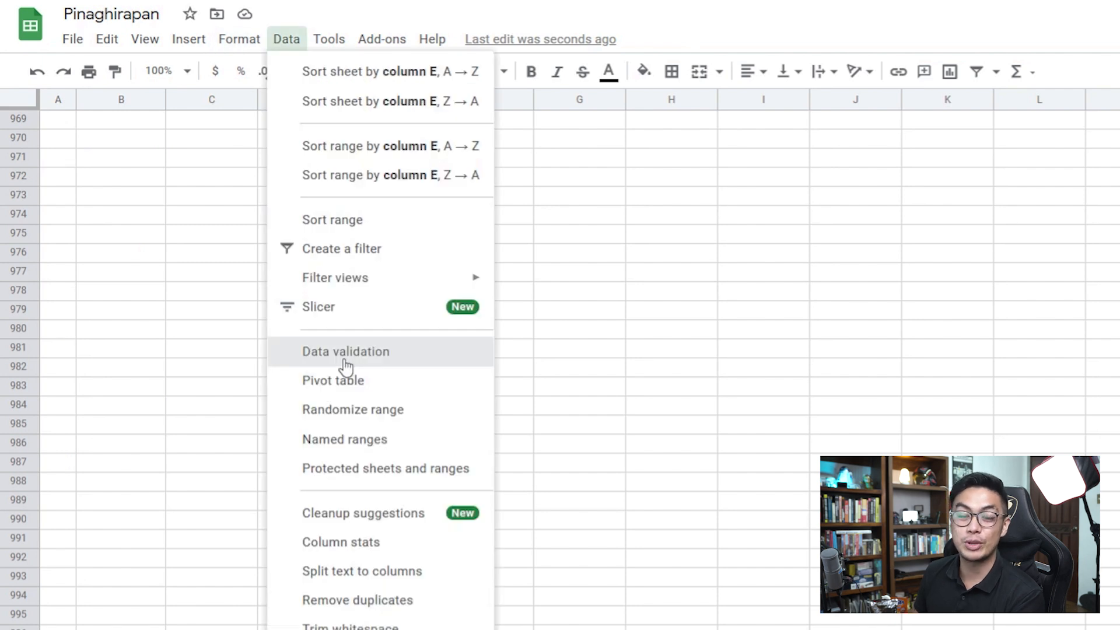
{"action": "left_click", "coordinate": [345, 361]}
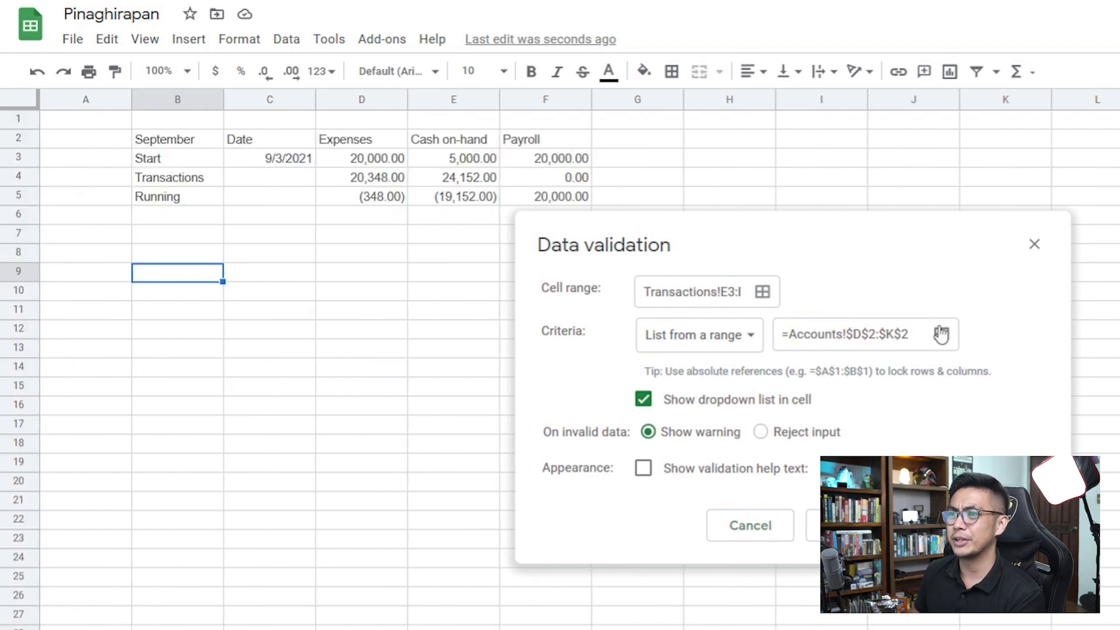
Step: Replace the Account dropdown's source range with Accounts!D2:N2 and save the validation rule
{"action": "left_click", "coordinate": [904, 334]}
{"action": "key", "text": "ctrl+a"}
{"action": "key", "text": "BackSpace"}
{"action": "left_click", "coordinate": [941, 334]}
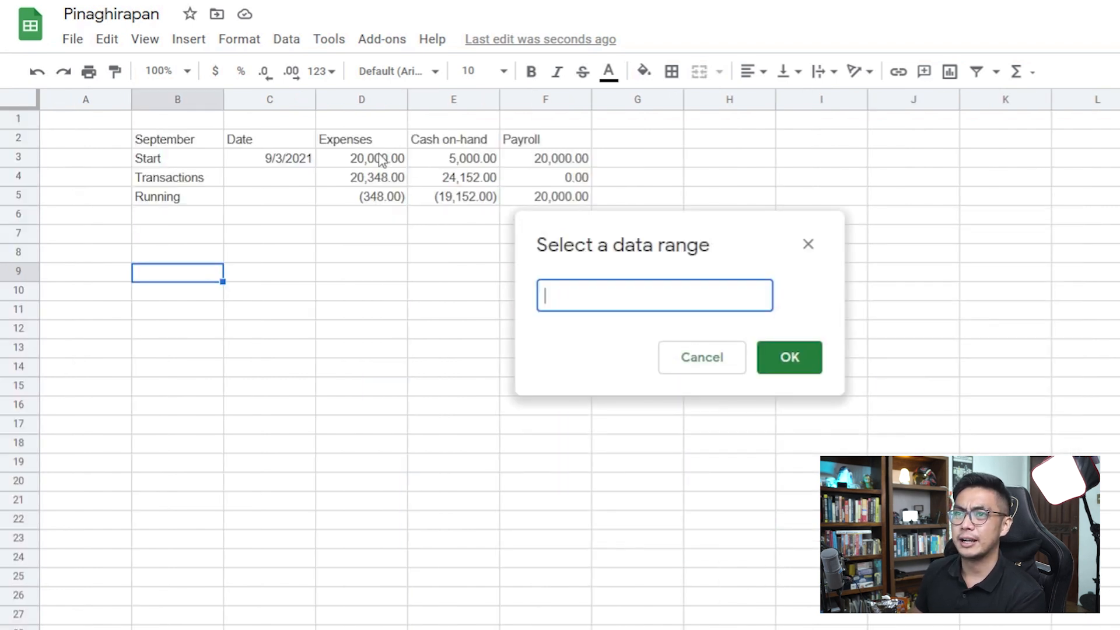
{"action": "left_click_drag", "start_coordinate": [362, 140], "coordinate": [821, 140]}
{"action": "left_click_drag", "start_coordinate": [982, 157], "coordinate": [1114, 143]}
{"action": "left_click", "coordinate": [789, 357]}
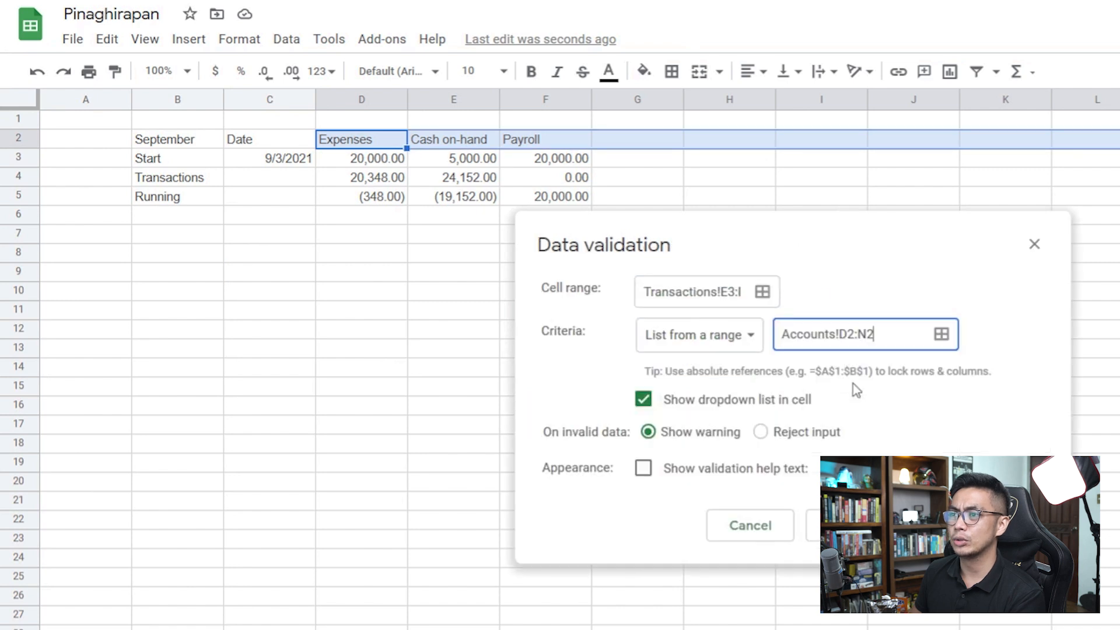
{"action": "left_click", "coordinate": [840, 525]}
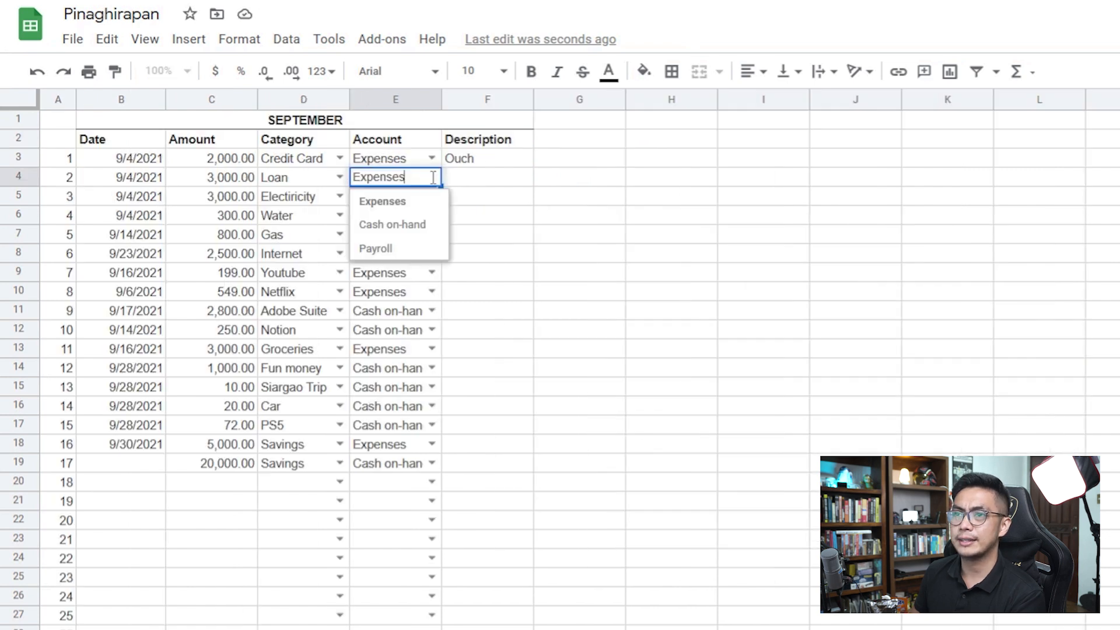
Step: Set the Account of the 20,000.00 Savings transaction in row 19 of the Transactions sheet to Payroll
{"action": "left_click", "coordinate": [493, 373]}
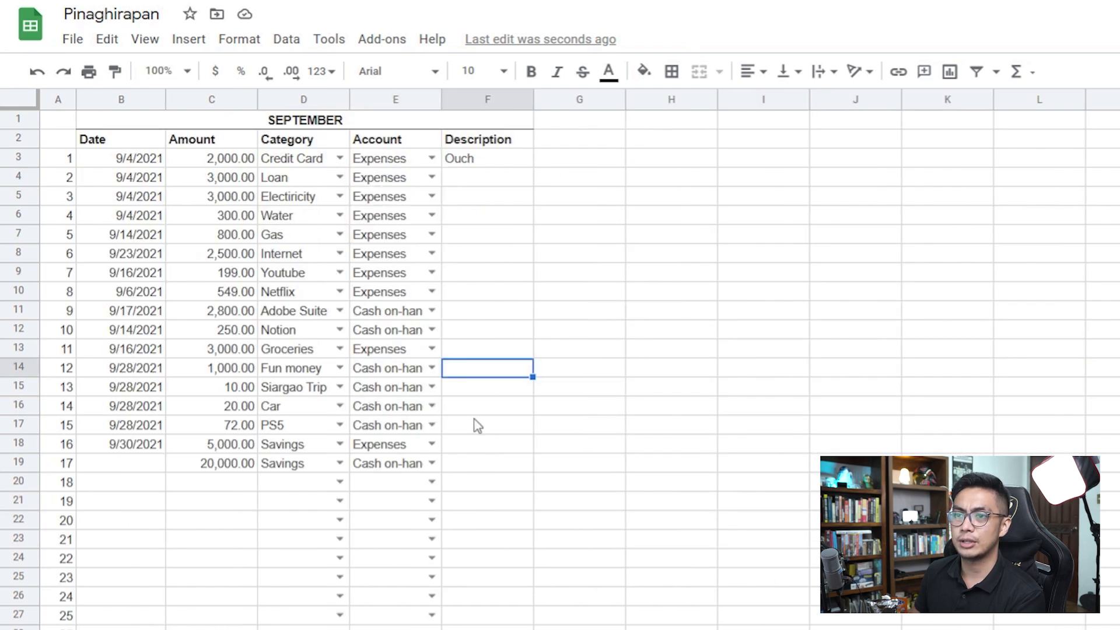
{"action": "left_click", "coordinate": [432, 463]}
{"action": "left_click", "coordinate": [373, 545]}
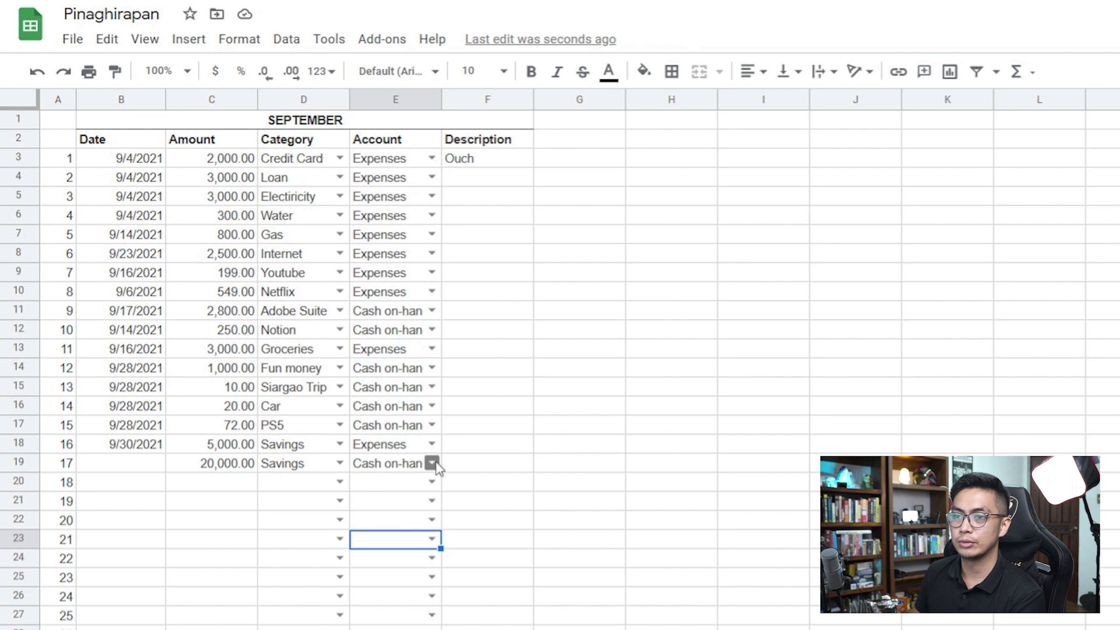
{"action": "left_click", "coordinate": [431, 463]}
{"action": "left_click", "coordinate": [376, 535]}
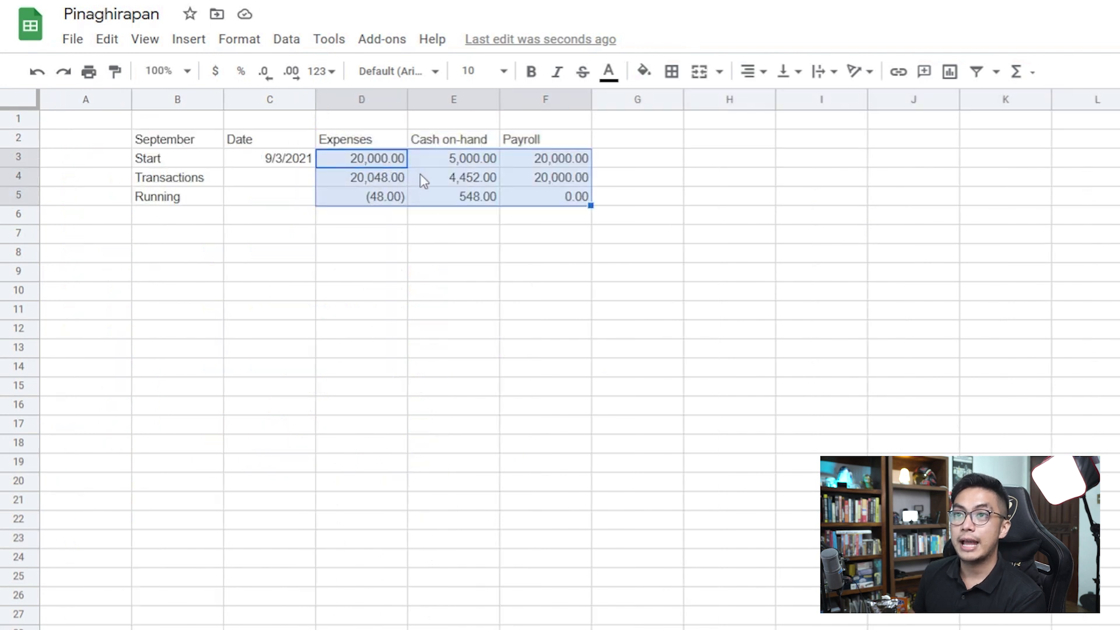
Step: Review the account balances on the Accounts sheet and the Actual and Budgeted amounts on the budget sheet
{"action": "left_click", "coordinate": [368, 160]}
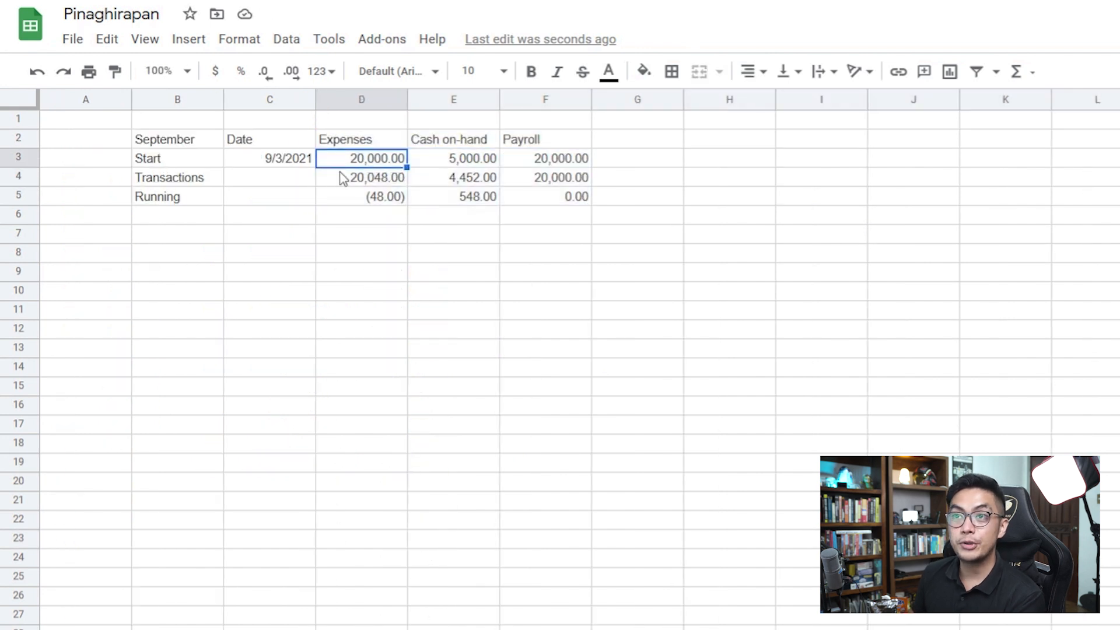
{"action": "left_click_drag", "start_coordinate": [326, 166], "coordinate": [569, 210]}
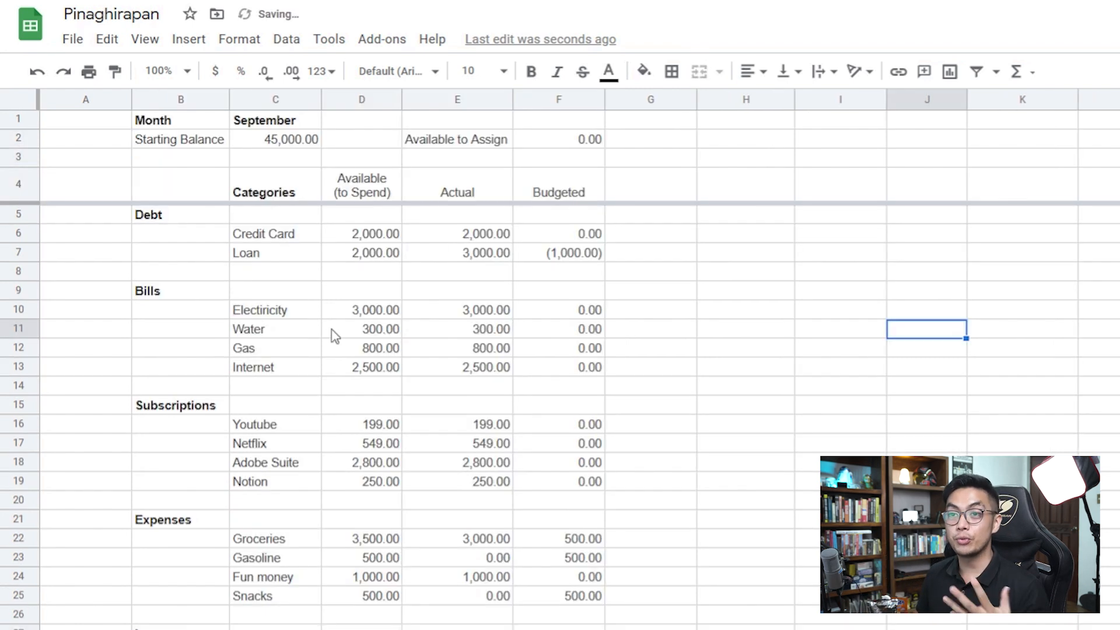
{"action": "scroll", "coordinate": [251, 395], "scroll_direction": "down", "scroll_amount": 5}
{"action": "scroll", "coordinate": [270, 395], "scroll_direction": "up", "scroll_amount": 5}
{"action": "left_click_drag", "start_coordinate": [492, 237], "coordinate": [579, 354]}
{"action": "left_click", "coordinate": [574, 480]}
Step: Create a conditional formatting rule on the Budgeted range F6:F35 for values greater than 0
{"action": "left_click_drag", "start_coordinate": [572, 401], "coordinate": [577, 229]}
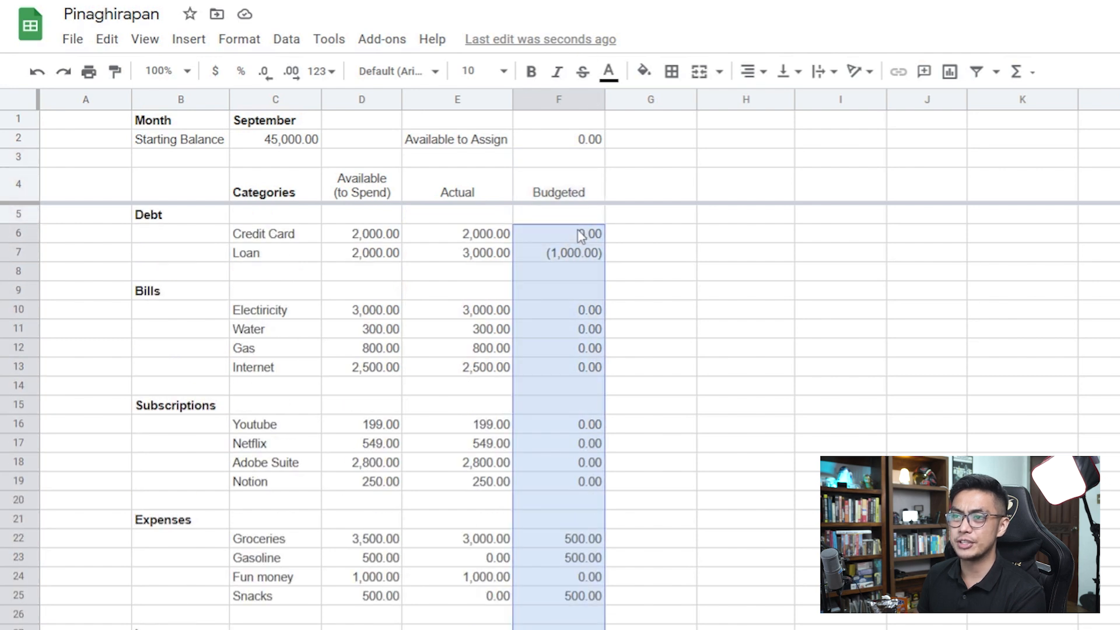
{"action": "left_click", "coordinate": [250, 37]}
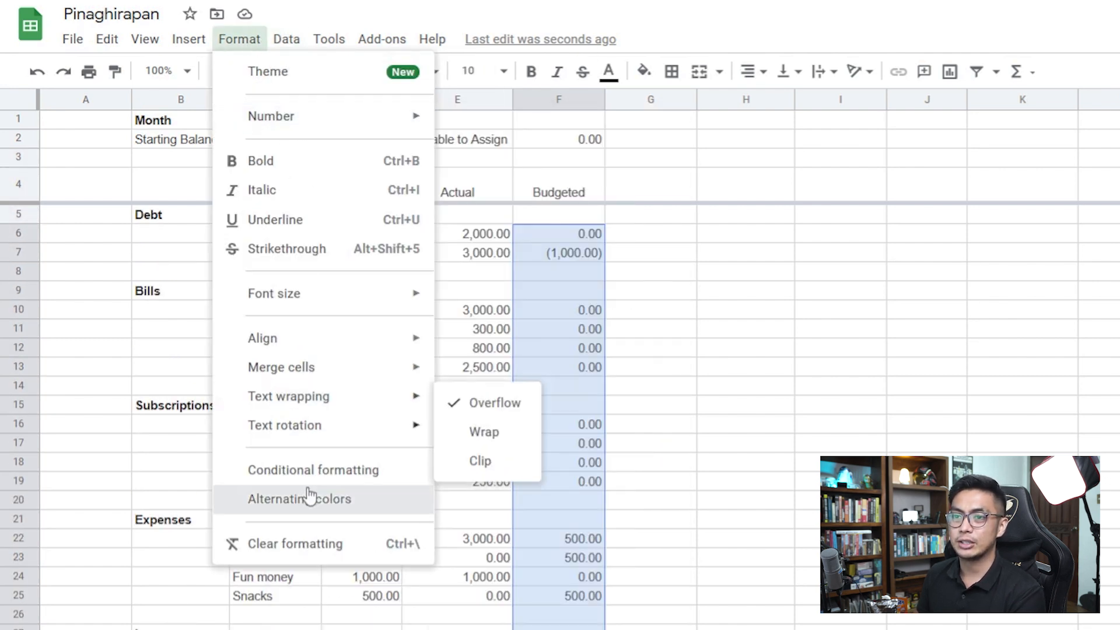
{"action": "left_click", "coordinate": [309, 470]}
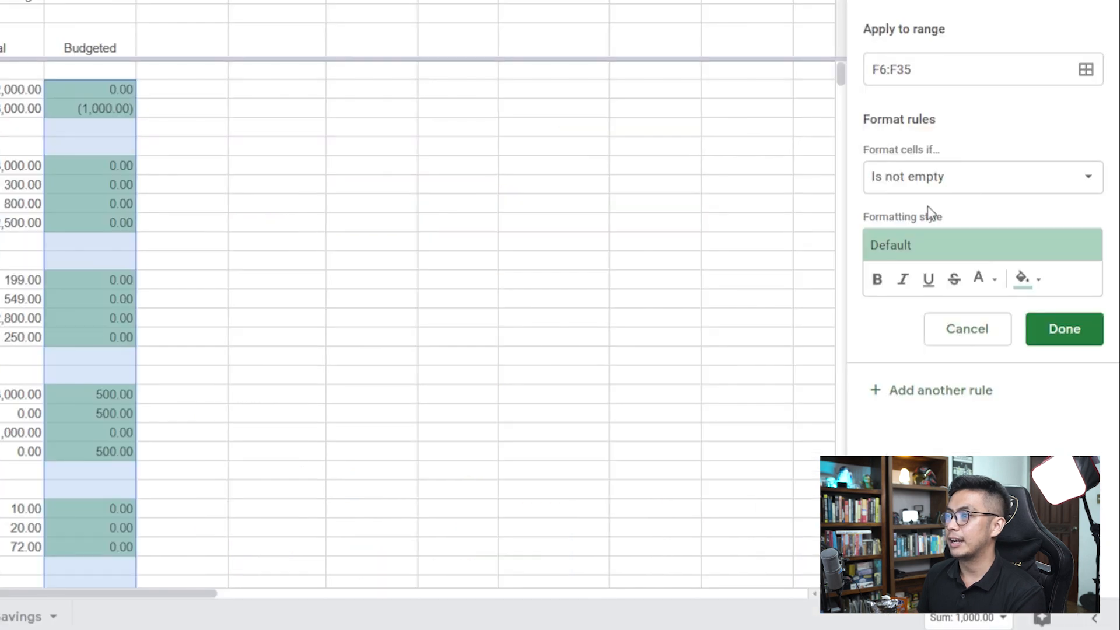
{"action": "left_click", "coordinate": [962, 181]}
{"action": "scroll", "coordinate": [953, 440], "scroll_direction": "down", "scroll_amount": 2}
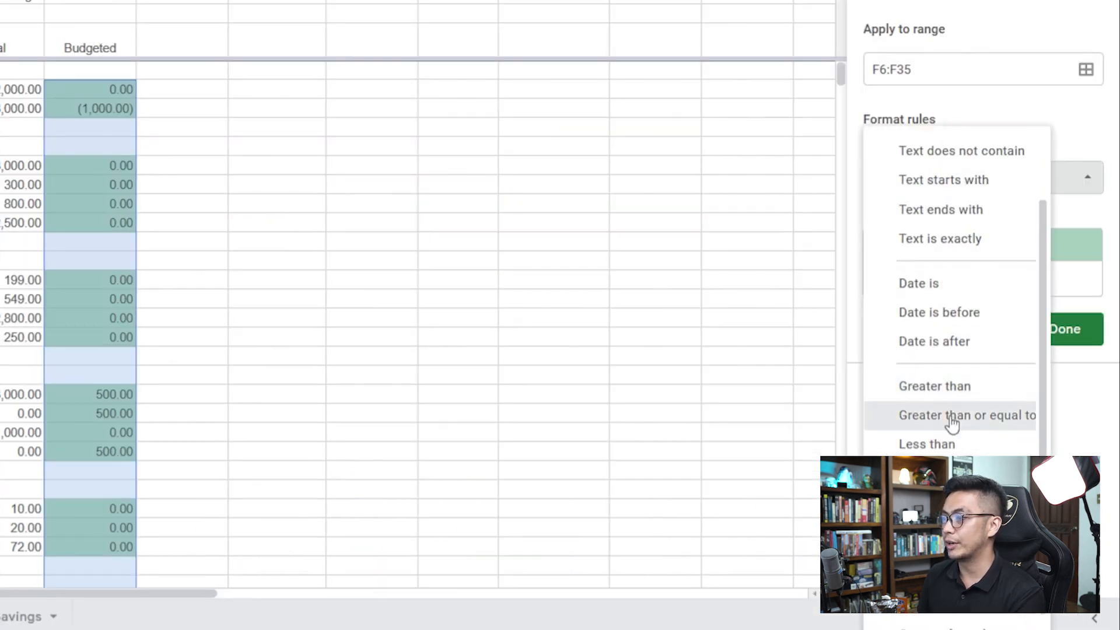
{"action": "left_click", "coordinate": [947, 391]}
{"action": "left_click", "coordinate": [937, 225]}
{"action": "type", "text": "0"}
Step: Style the greater-than-0 rule with green text and no fill color, and save the rule
{"action": "left_click", "coordinate": [1034, 327]}
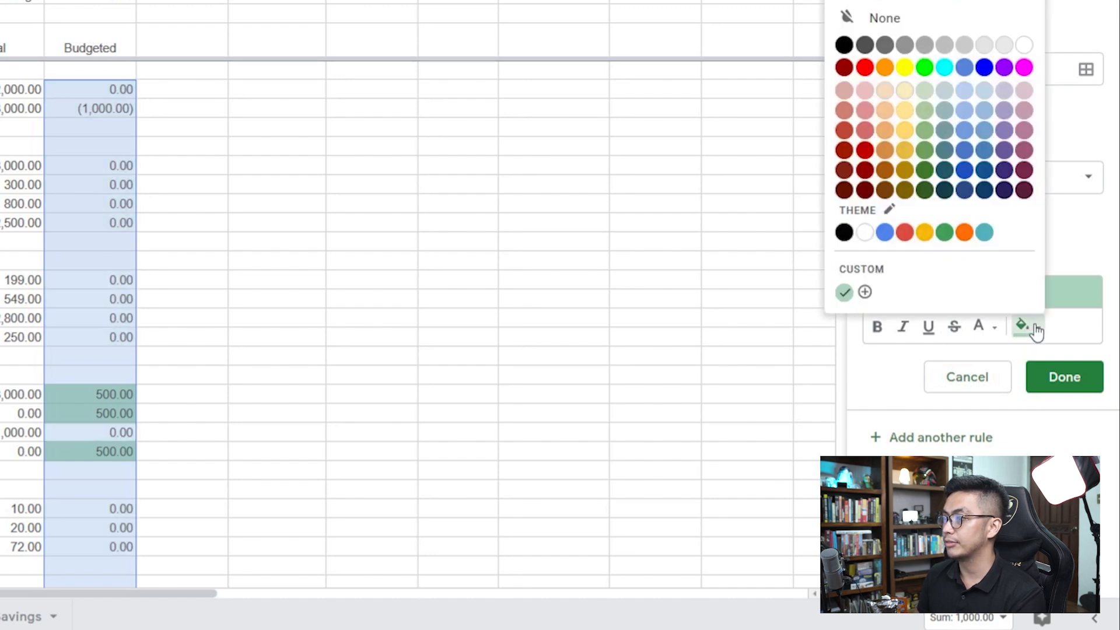
{"action": "left_click", "coordinate": [986, 329]}
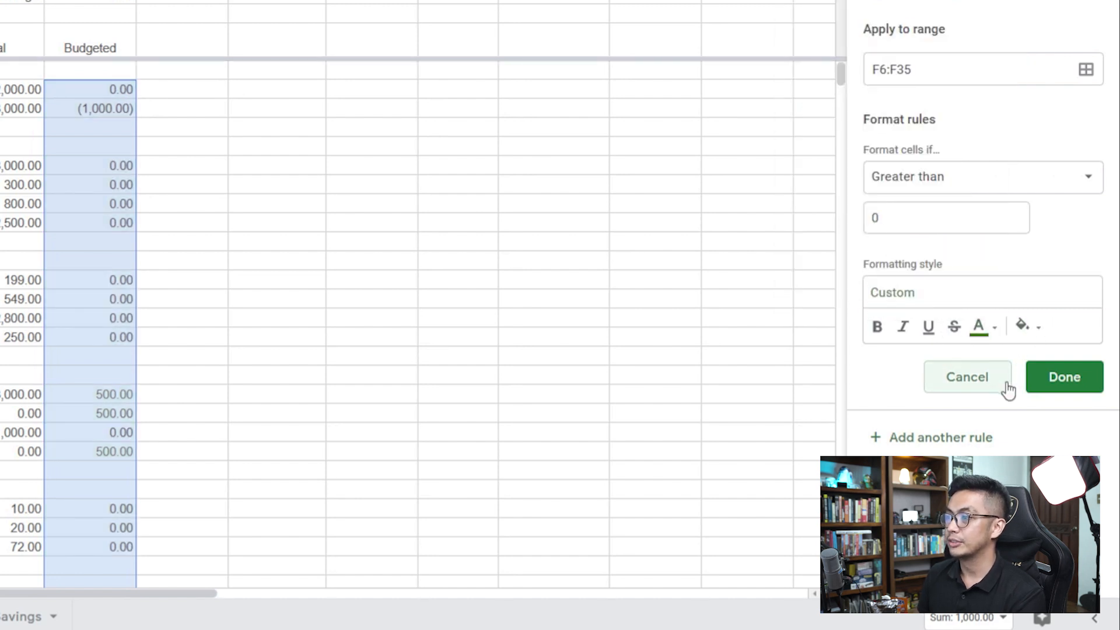
{"action": "left_click", "coordinate": [1050, 380]}
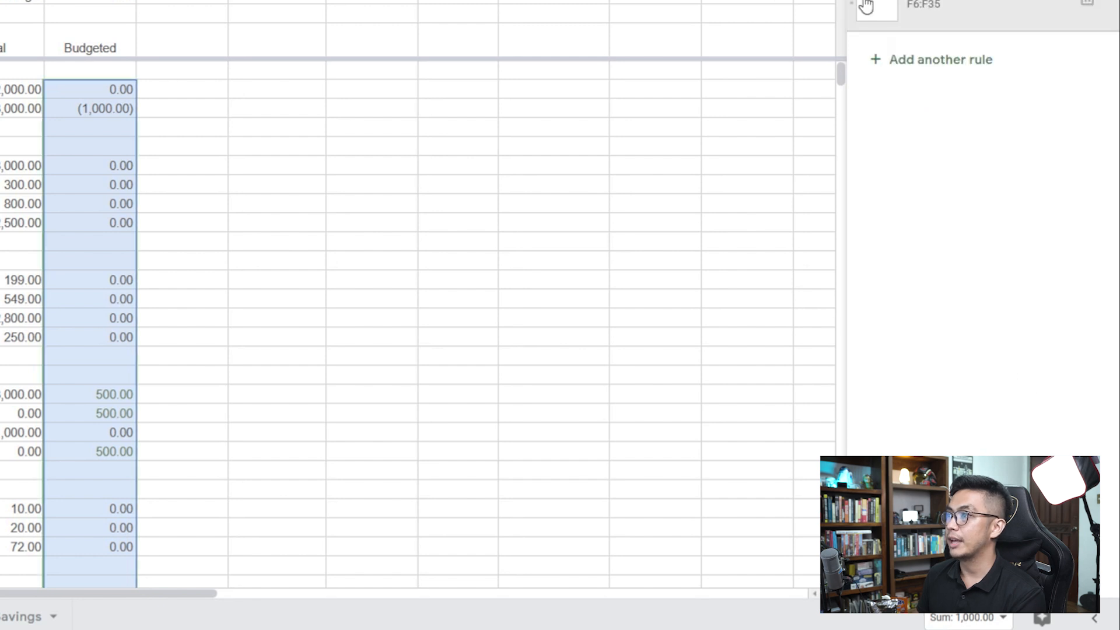
Step: Add a second conditional formatting rule on F6:F35 that shows values less than 0 in red text
{"action": "left_click", "coordinate": [957, 61]}
{"action": "left_click", "coordinate": [940, 176]}
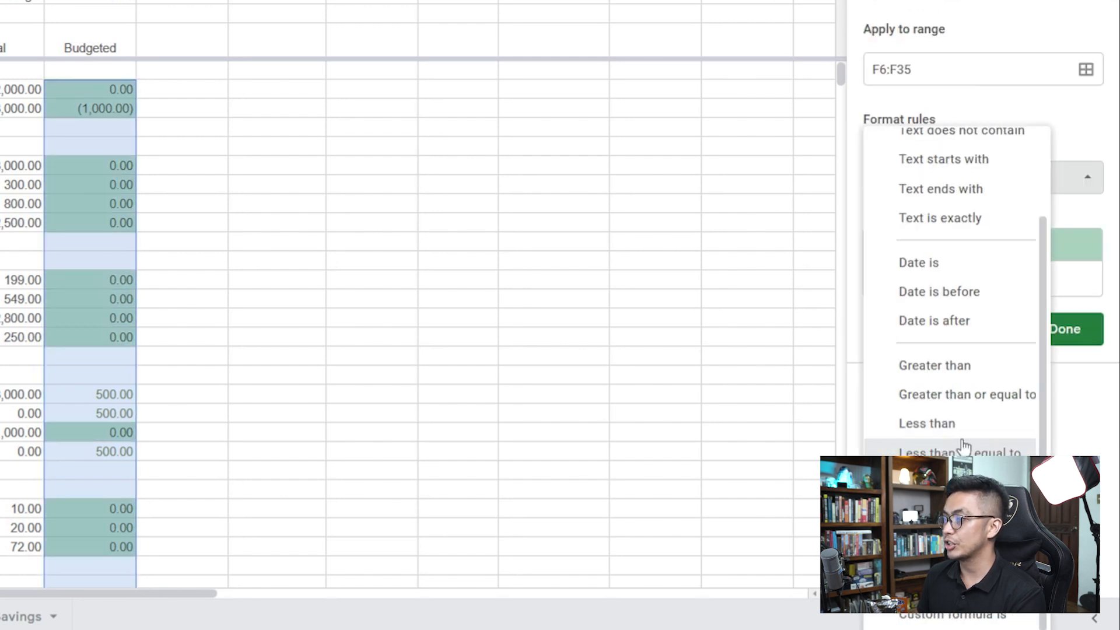
{"action": "left_click", "coordinate": [944, 426]}
{"action": "left_click", "coordinate": [935, 218]}
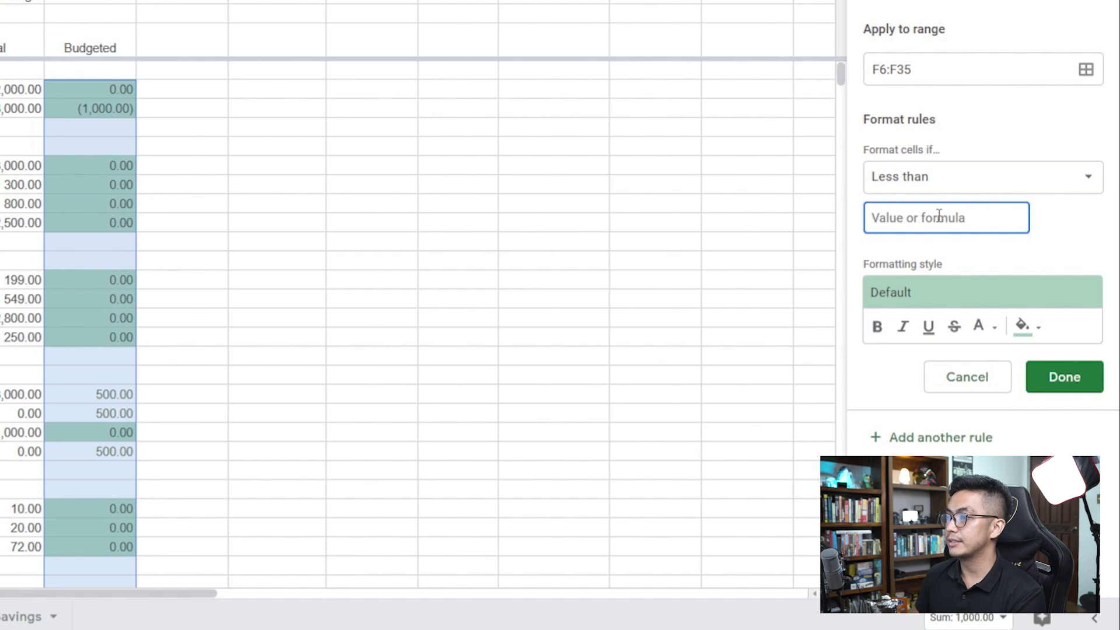
{"action": "type", "text": "0"}
{"action": "left_click", "coordinate": [1025, 329]}
{"action": "left_click", "coordinate": [1024, 329]}
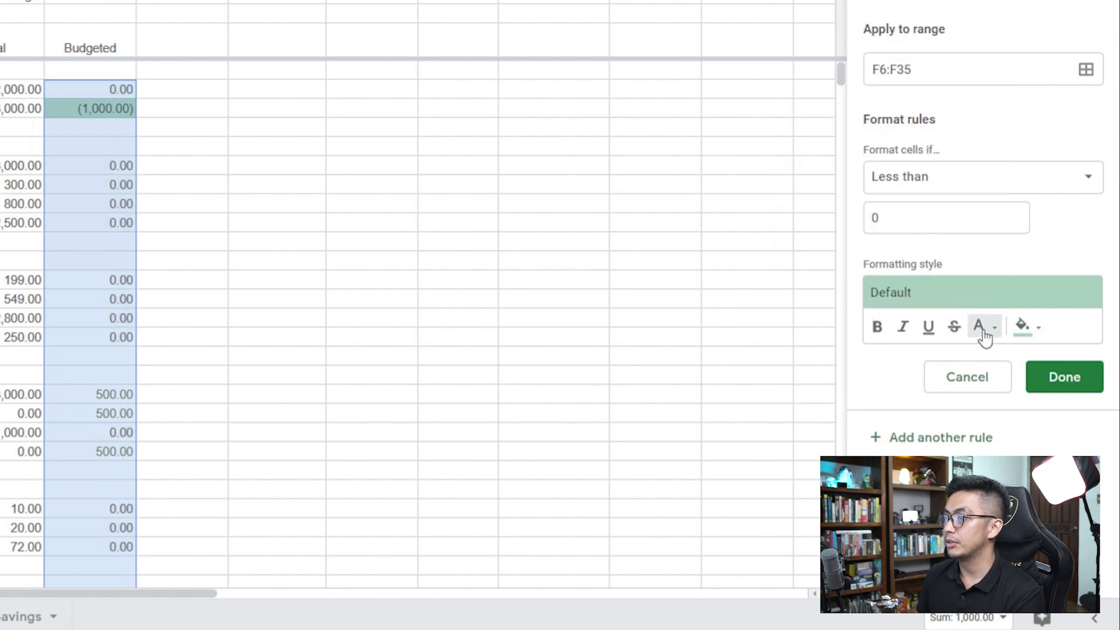
{"action": "left_click", "coordinate": [985, 328]}
{"action": "left_click", "coordinate": [820, 68]}
{"action": "left_click", "coordinate": [1056, 382]}
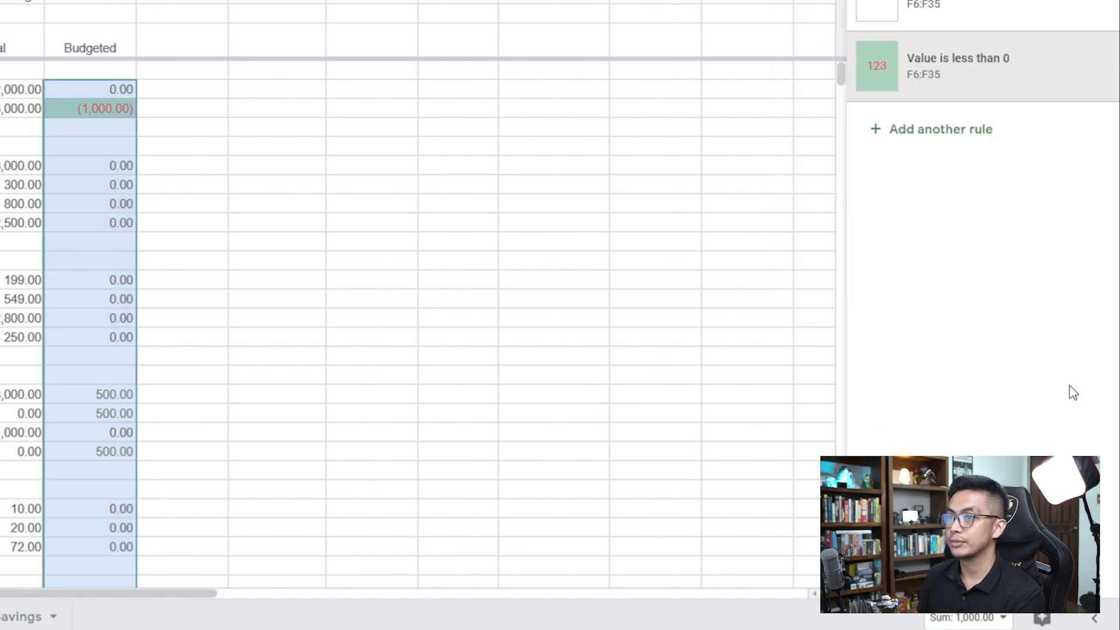
Step: Reopen the less-than-0 rule of the Budgeted column and remove its green fill color
{"action": "left_click", "coordinate": [207, 245]}
{"action": "left_click", "coordinate": [112, 92]}
{"action": "left_click", "coordinate": [91, 0]}
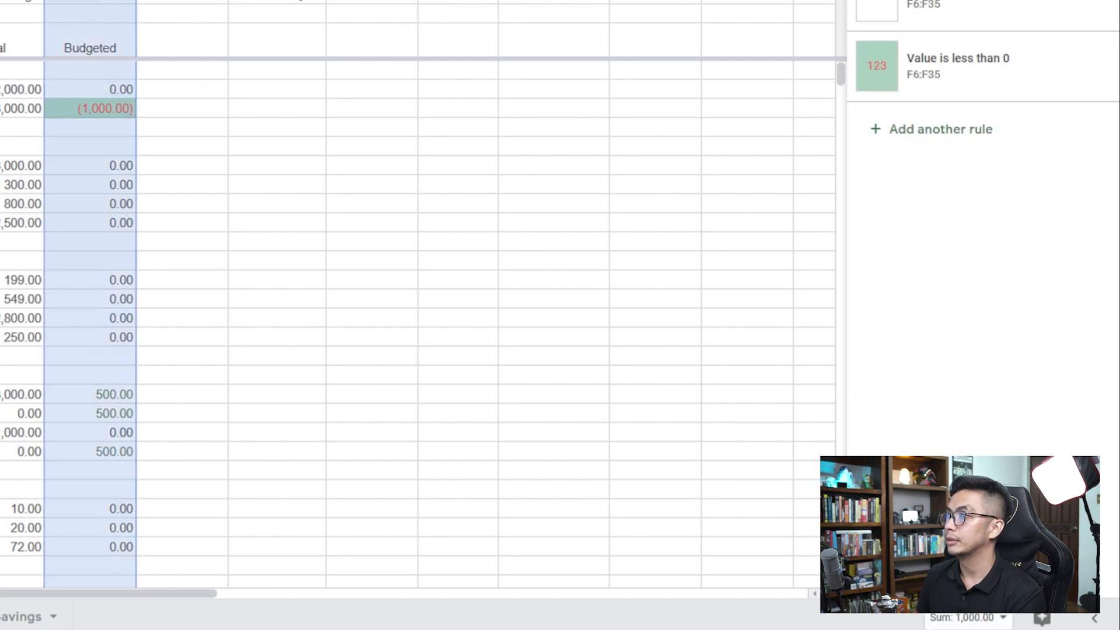
{"action": "left_click", "coordinate": [978, 73]}
{"action": "left_click", "coordinate": [1029, 328]}
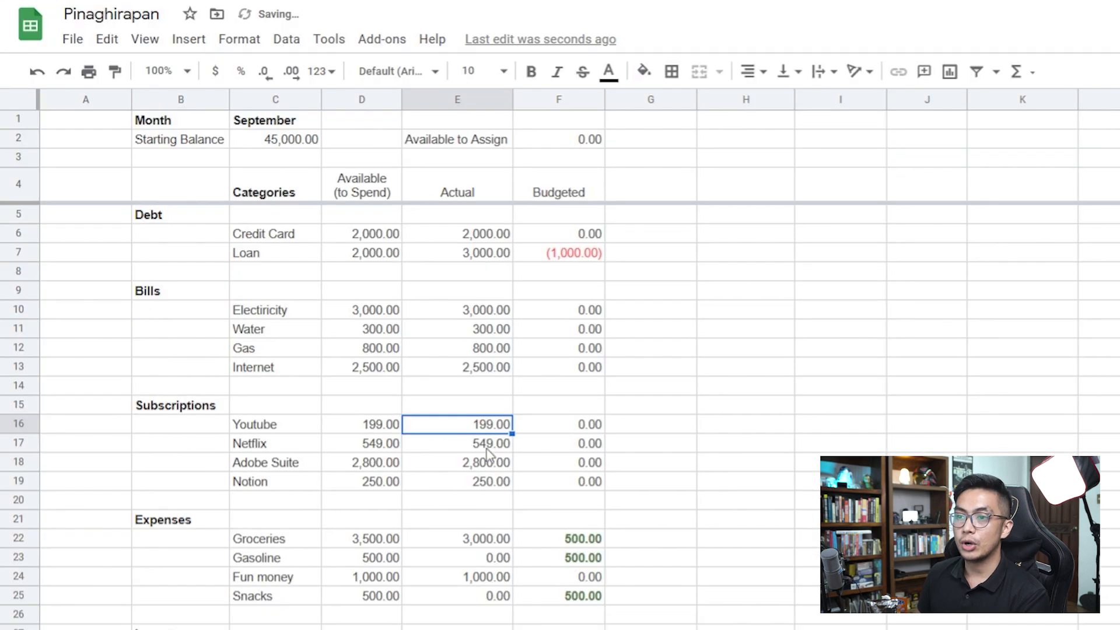
Step: Check the conditional formatting down the Budgeted column, including the Groceries and Loan cells
{"action": "scroll", "coordinate": [576, 437], "scroll_direction": "down", "scroll_amount": 3}
{"action": "left_click", "coordinate": [549, 349]}
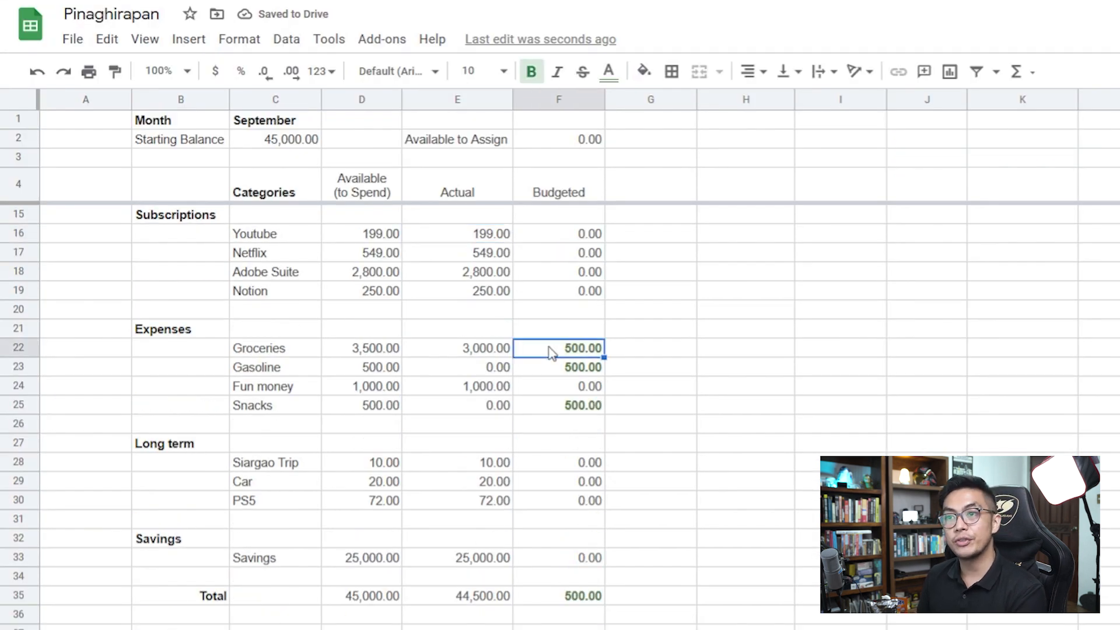
{"action": "scroll", "coordinate": [580, 455], "scroll_direction": "up", "scroll_amount": 3}
{"action": "left_click", "coordinate": [550, 254]}
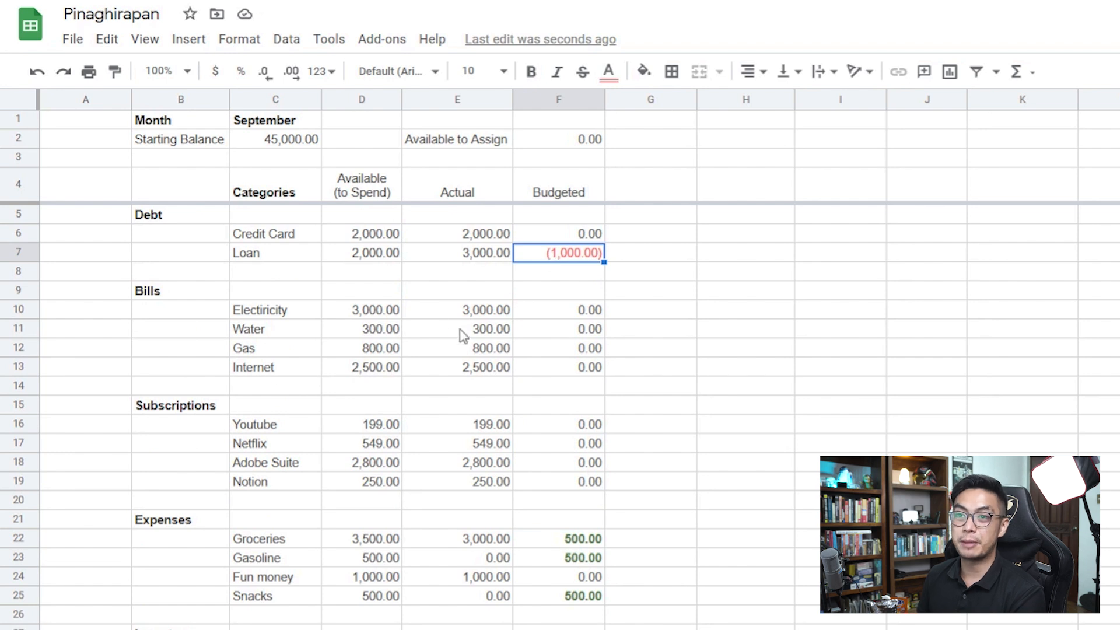
{"action": "scroll", "coordinate": [451, 428], "scroll_direction": "down", "scroll_amount": 5}
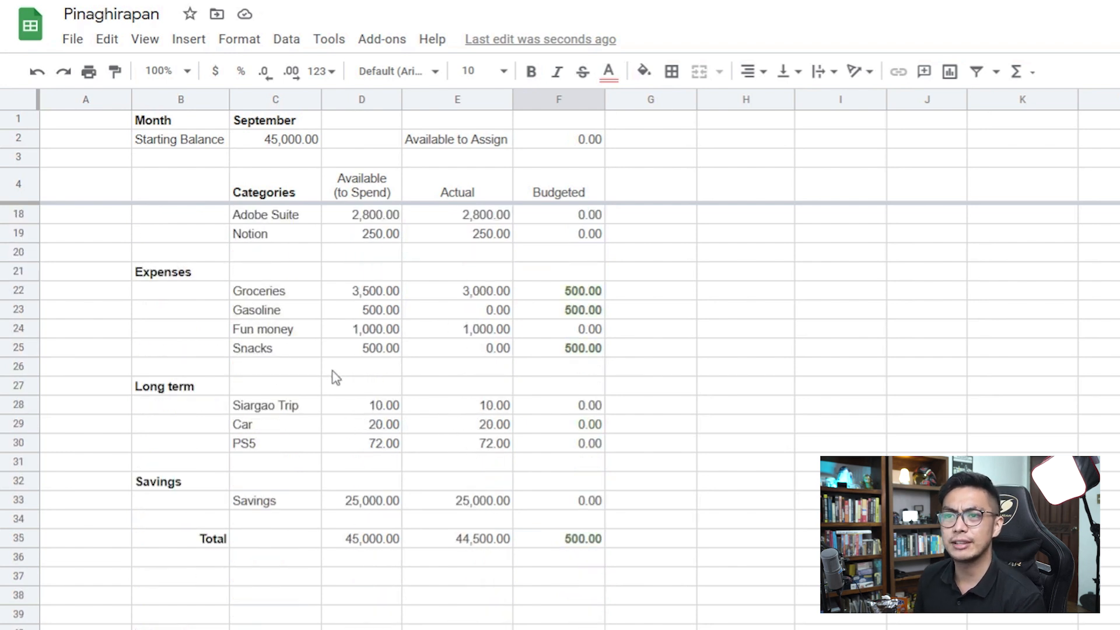
Step: Set the amount of the Fun money transaction on the Transactions sheet to 1500
{"action": "left_click", "coordinate": [389, 327]}
{"action": "left_click", "coordinate": [434, 330]}
{"action": "left_click", "coordinate": [326, 629]}
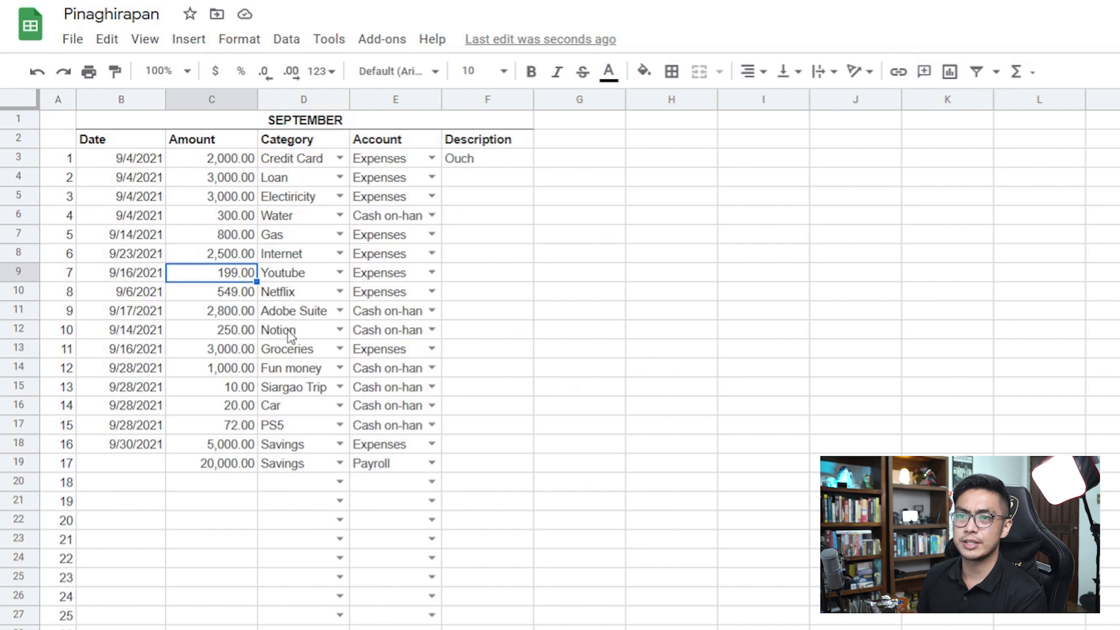
{"action": "left_click", "coordinate": [250, 366]}
{"action": "type", "text": "1500"}
{"action": "key", "text": "Return"}
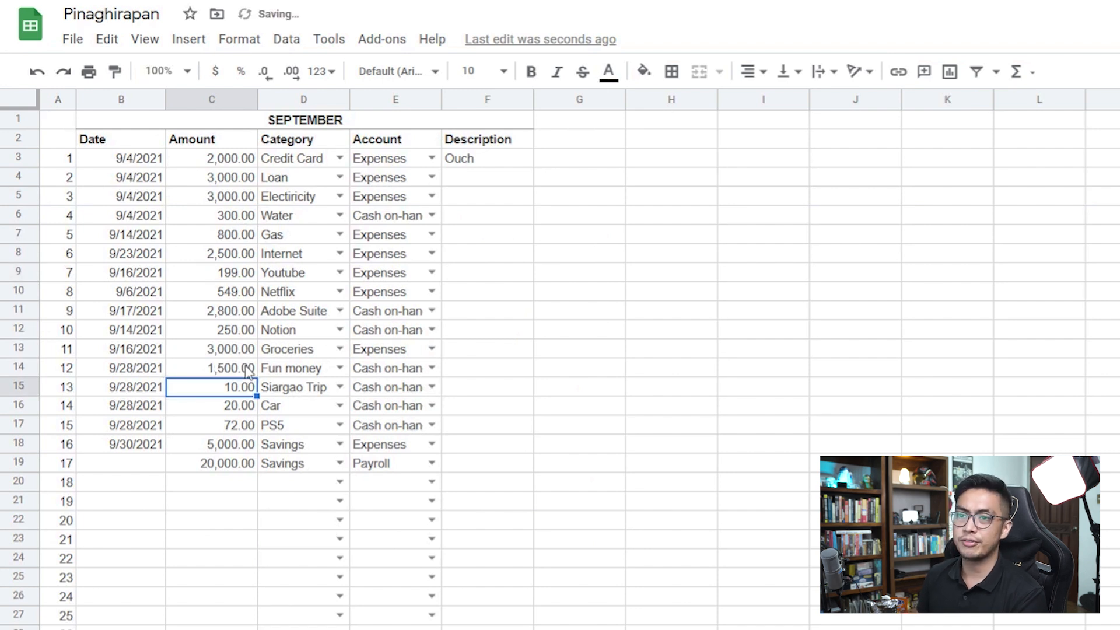
Step: Compare the Fun money Budgeted result with those of Groceries, Gasoline and Snacks on the budget sheet
{"action": "left_click", "coordinate": [390, 629]}
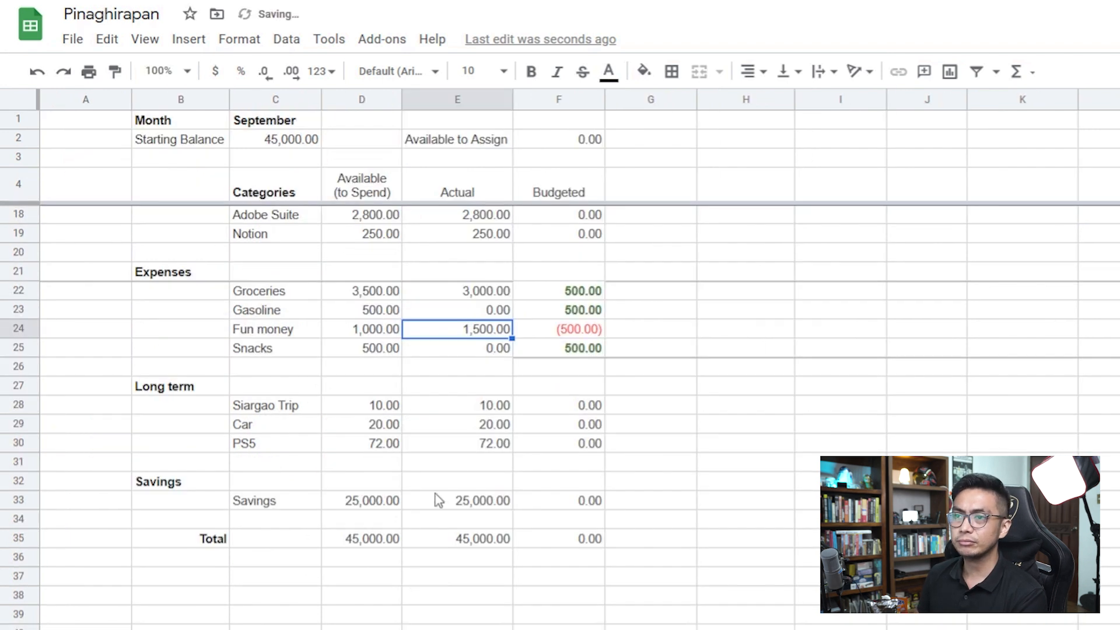
{"action": "left_click", "coordinate": [559, 330]}
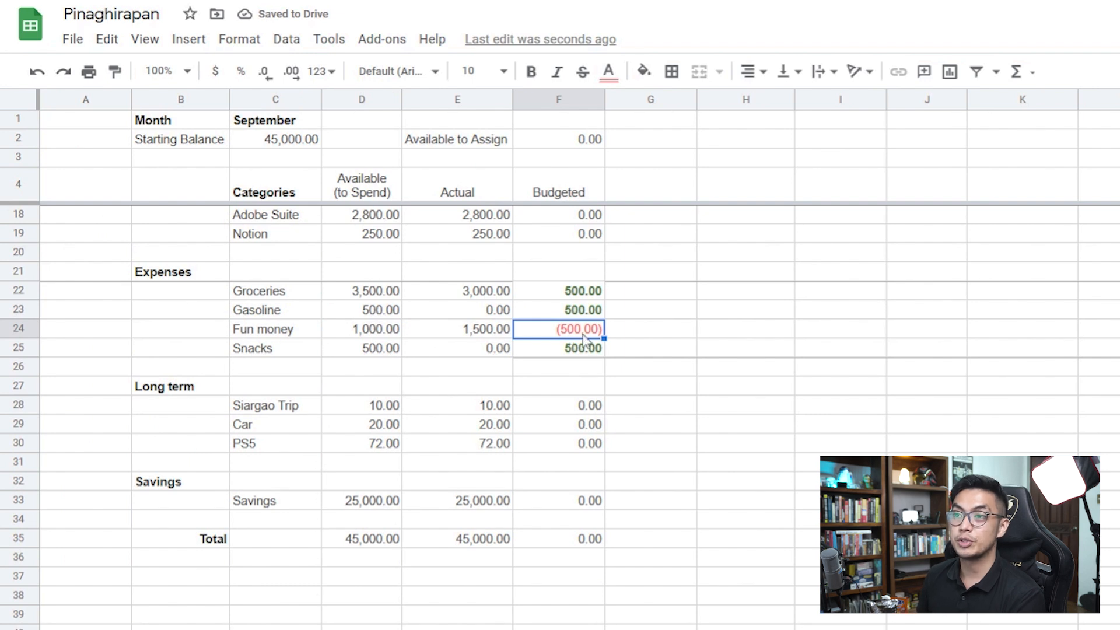
{"action": "scroll", "coordinate": [589, 362], "scroll_direction": "up", "scroll_amount": 4}
{"action": "scroll", "coordinate": [598, 400], "scroll_direction": "down", "scroll_amount": 1}
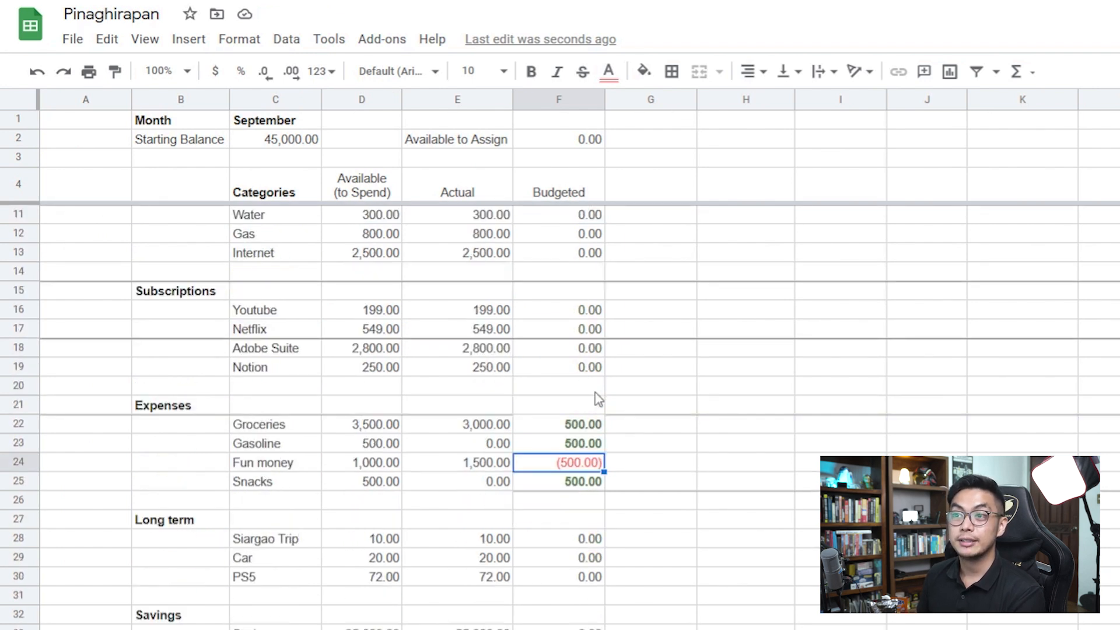
{"action": "scroll", "coordinate": [589, 431], "scroll_direction": "down", "scroll_amount": 1}
{"action": "left_click_drag", "start_coordinate": [586, 367], "coordinate": [586, 386]}
{"action": "left_click", "coordinate": [583, 426], "text": "ctrl"}
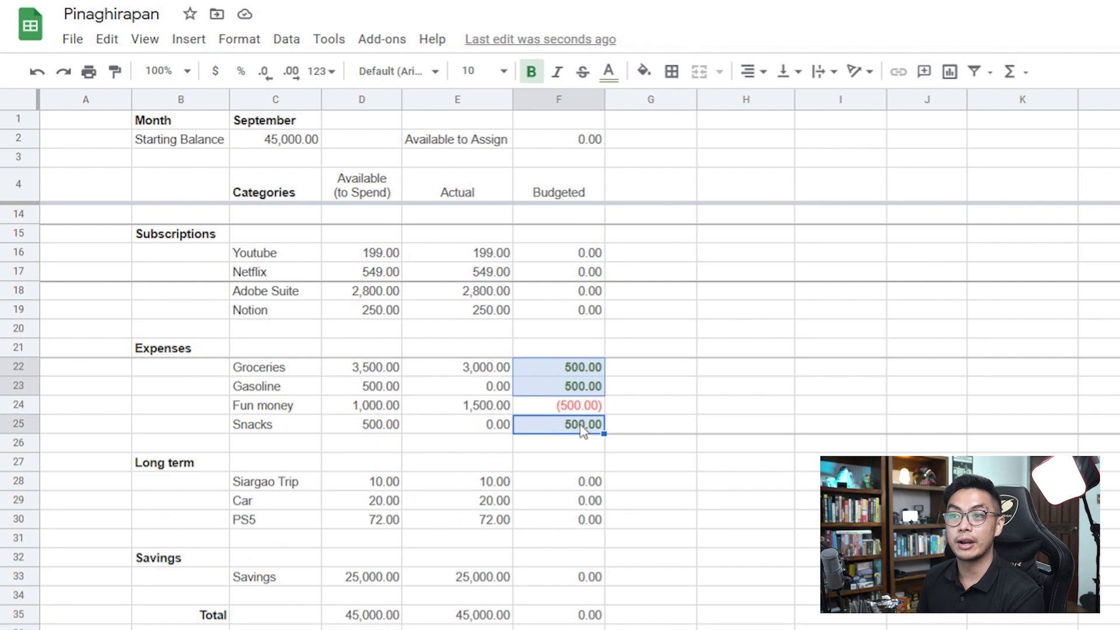
{"action": "left_click_drag", "start_coordinate": [506, 371], "coordinate": [551, 374]}
{"action": "left_click", "coordinate": [558, 401]}
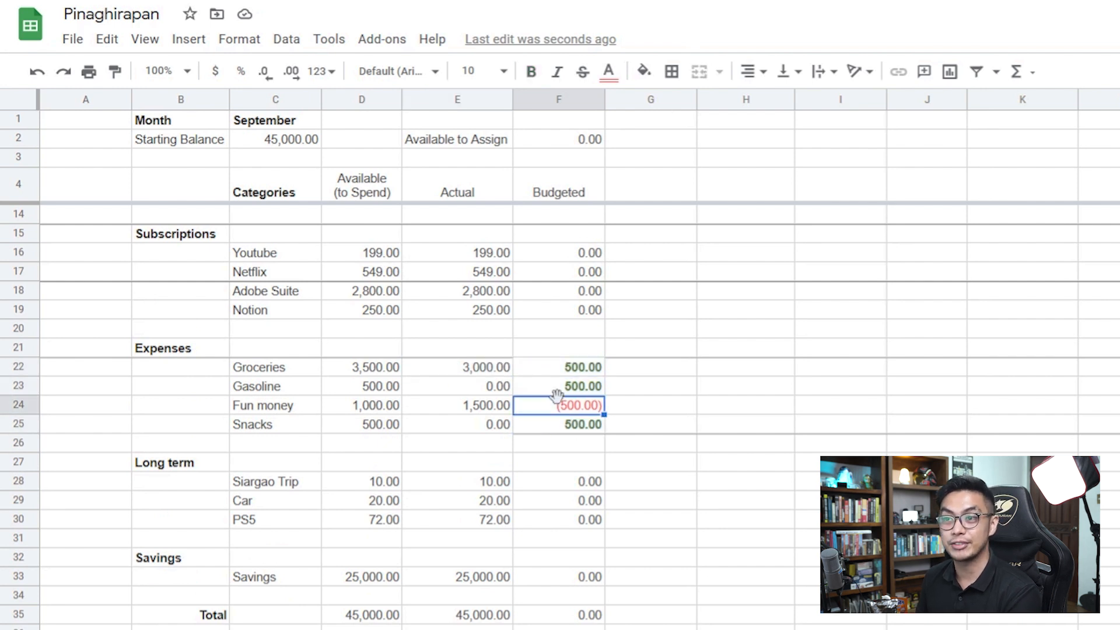
Step: Examine the negative Budgeted cells of Loan and Fun money against the positive ones in the Expenses group
{"action": "left_click", "coordinate": [572, 430]}
{"action": "scroll", "coordinate": [589, 439], "scroll_direction": "up", "scroll_amount": 3}
{"action": "left_click", "coordinate": [583, 252]}
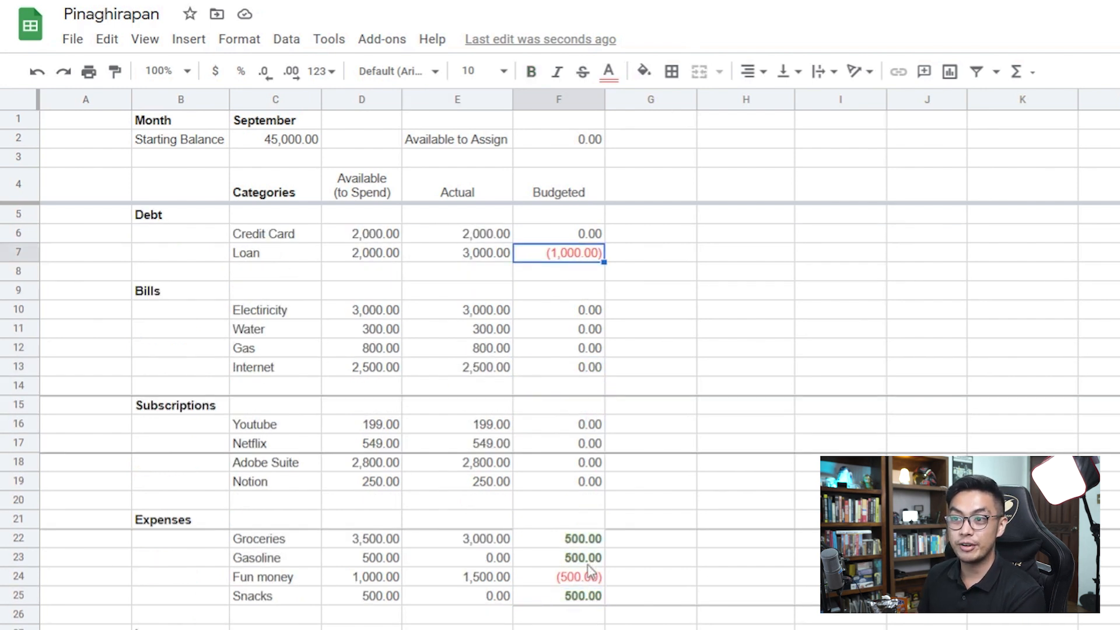
{"action": "left_click", "coordinate": [592, 575], "text": "ctrl"}
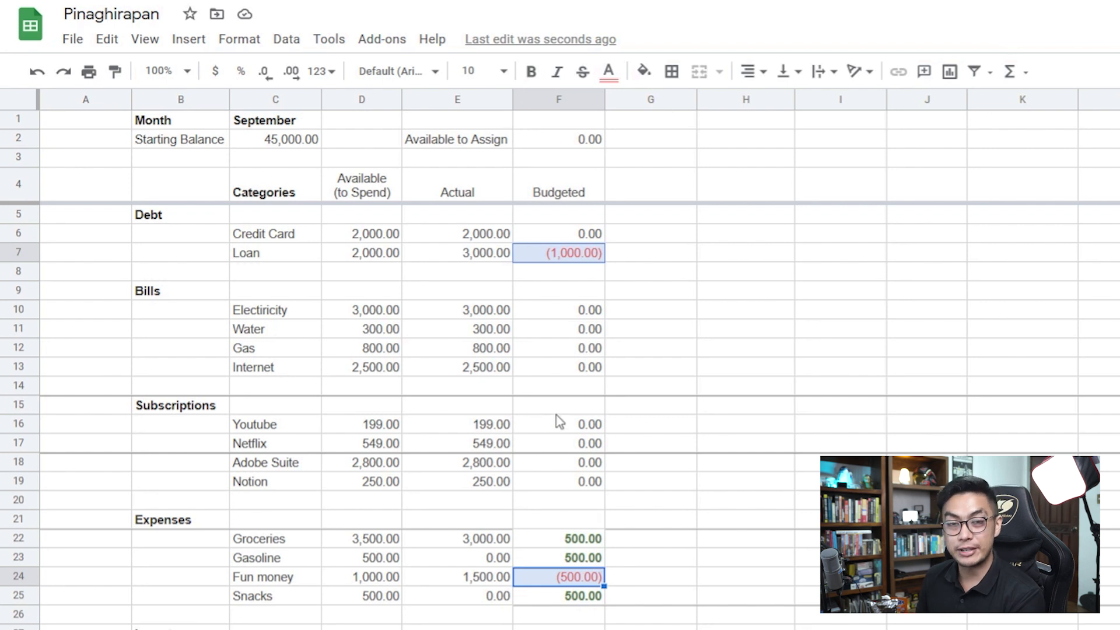
{"action": "left_click_drag", "start_coordinate": [580, 547], "coordinate": [583, 559]}
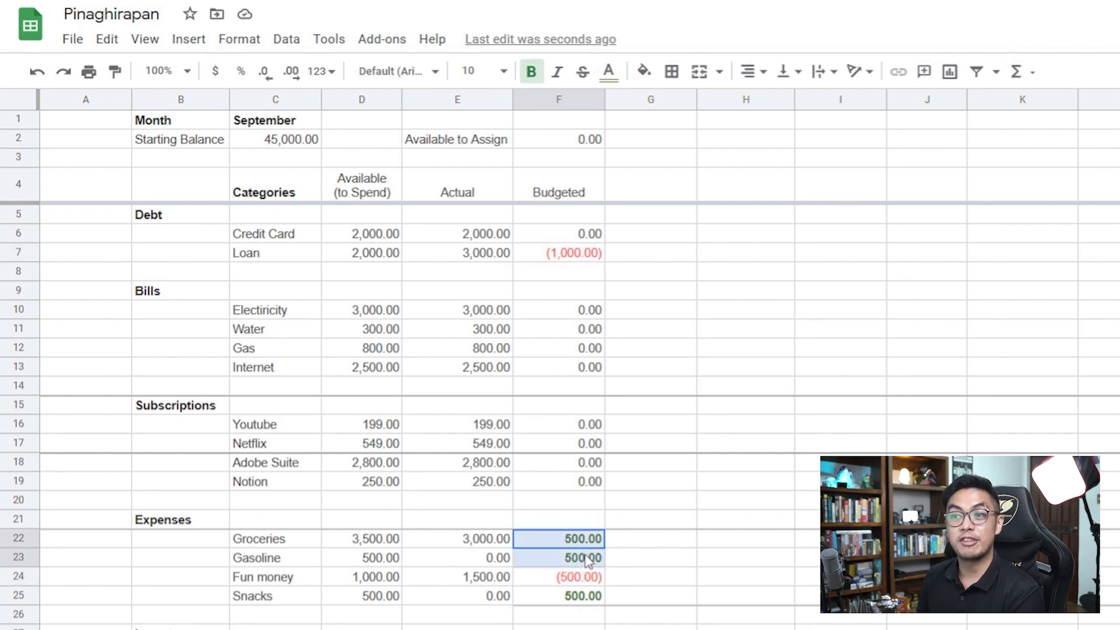
{"action": "left_click", "coordinate": [578, 601], "text": "ctrl"}
{"action": "scroll", "coordinate": [704, 537], "scroll_direction": "down", "scroll_amount": 3}
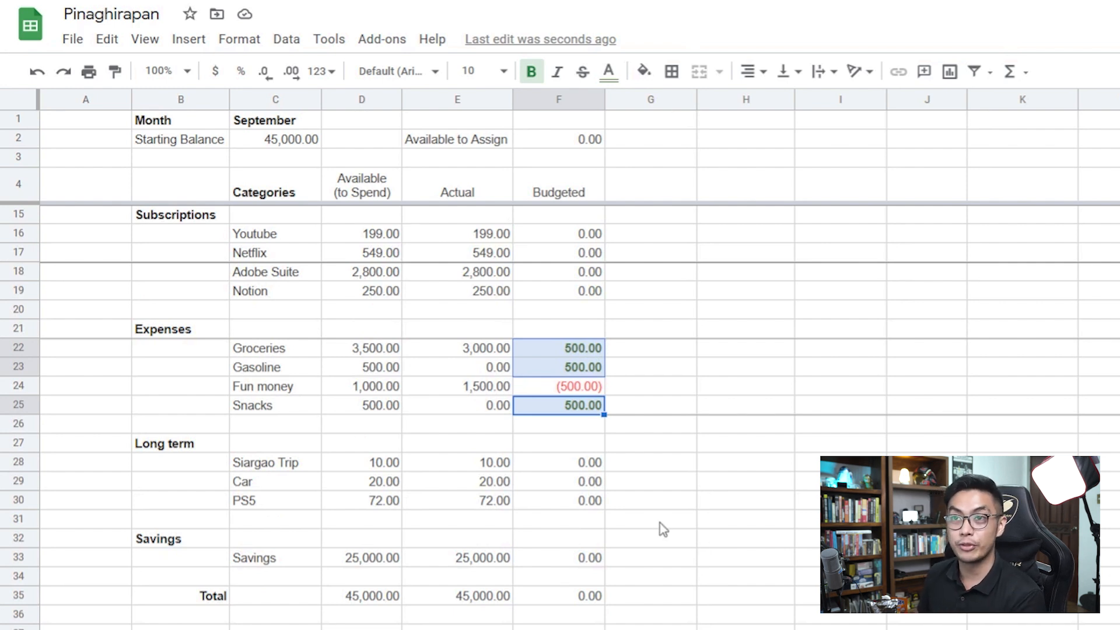
Step: Check the Starting Balance and the Budgeted total, and review the first three entries on the Transactions sheet
{"action": "left_click", "coordinate": [282, 146]}
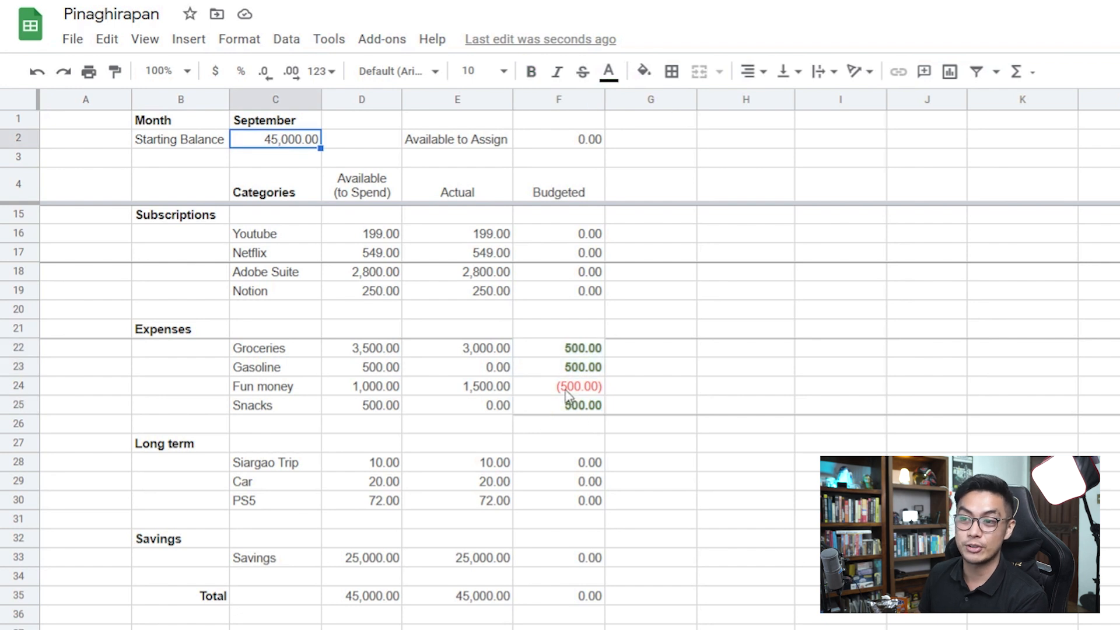
{"action": "left_click", "coordinate": [586, 599]}
{"action": "scroll", "coordinate": [574, 574], "scroll_direction": "up", "scroll_amount": 4}
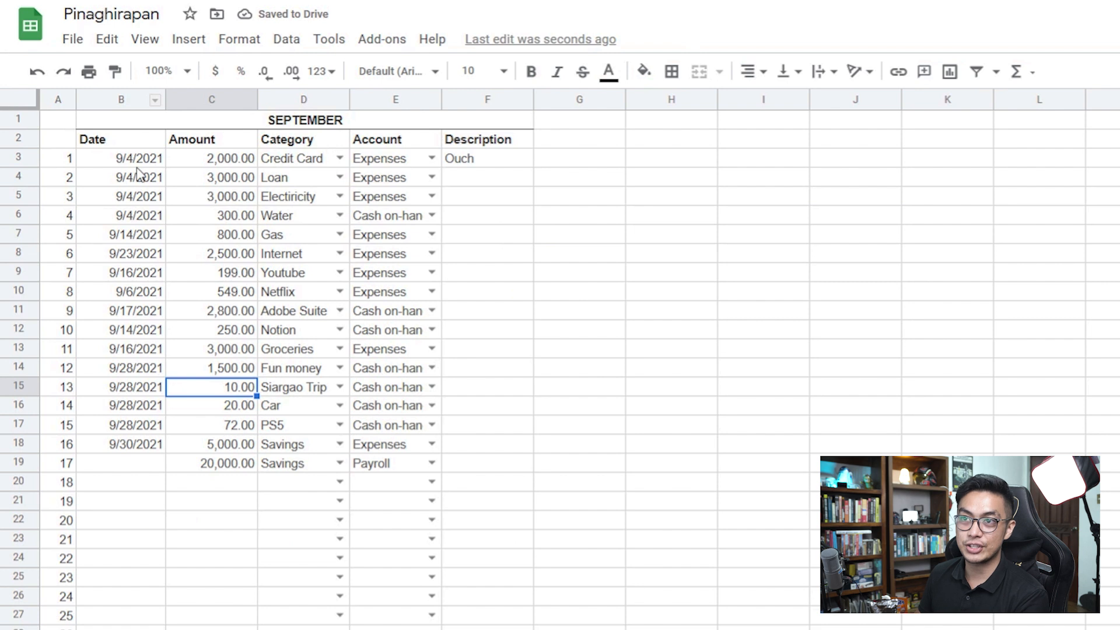
{"action": "left_click_drag", "start_coordinate": [138, 168], "coordinate": [447, 214]}
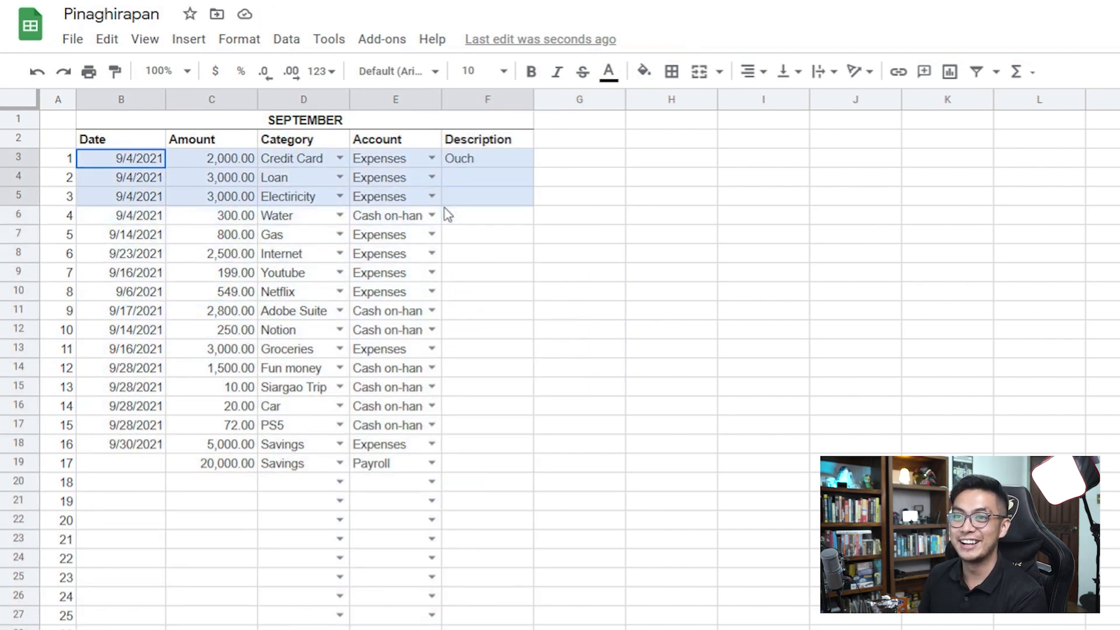
Step: Copy the 9/30/2021 date of transaction 16 into the empty Date cell of transaction 17, the Payroll savings entry
{"action": "left_click", "coordinate": [284, 239]}
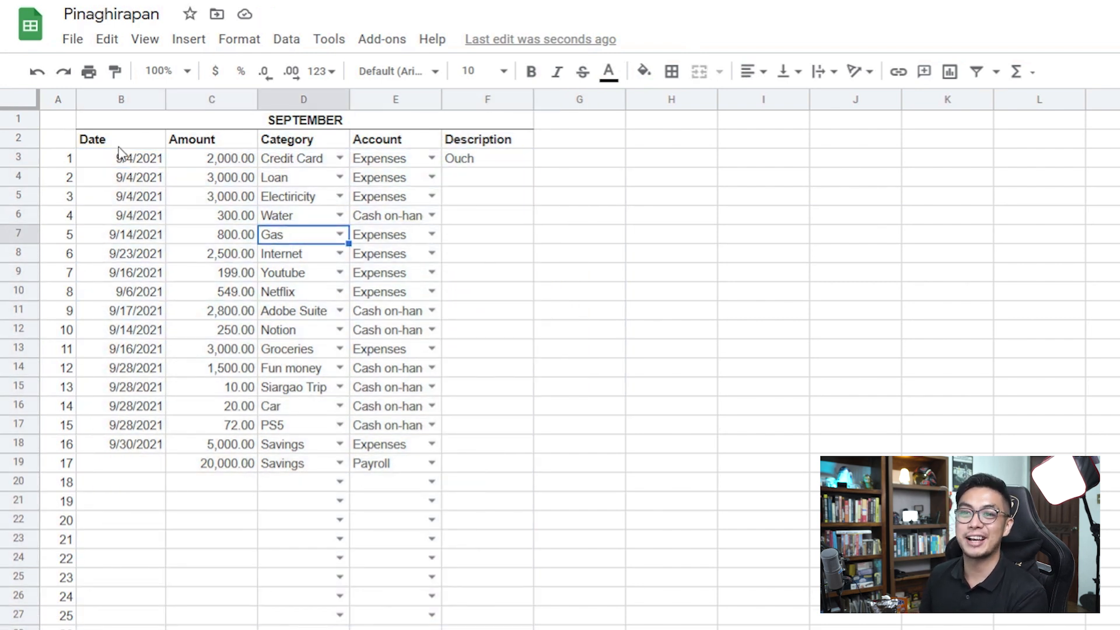
{"action": "left_click", "coordinate": [140, 446]}
{"action": "key", "text": "ctrl+c"}
{"action": "left_click", "coordinate": [140, 468]}
{"action": "key", "text": "ctrl+v"}
{"action": "left_click", "coordinate": [317, 349]}
Step: Create a filter on the September transaction log's header row, from Date to Description
{"action": "left_click_drag", "start_coordinate": [143, 160], "coordinate": [583, 627]}
{"action": "left_click_drag", "start_coordinate": [162, 201], "coordinate": [162, 201]}
{"action": "left_click", "coordinate": [131, 100]}
{"action": "left_click_drag", "start_coordinate": [113, 143], "coordinate": [458, 154]}
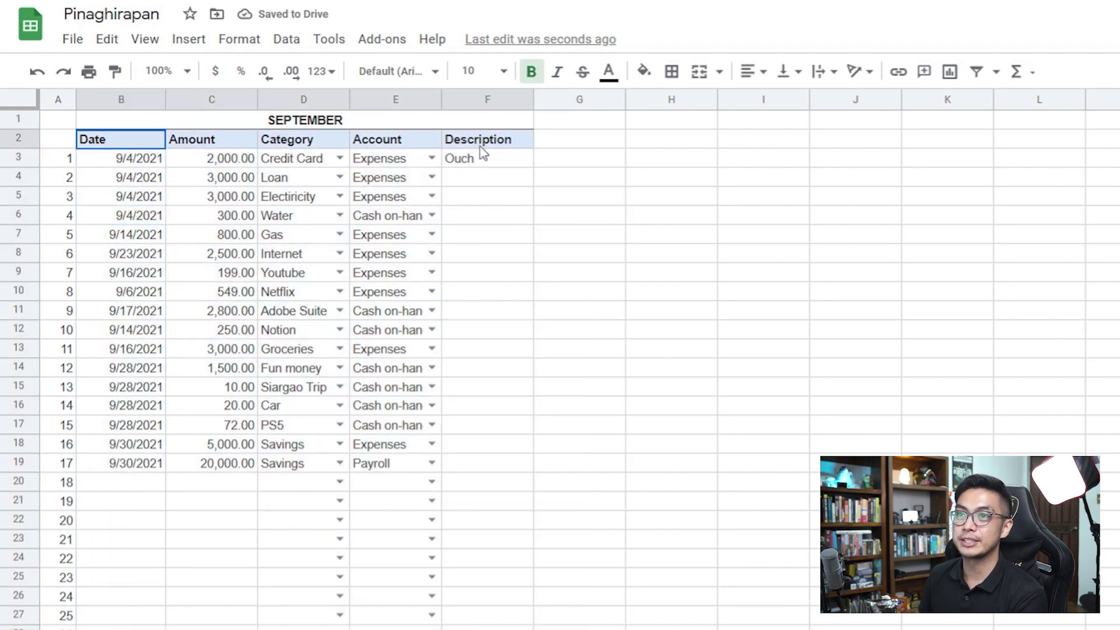
{"action": "left_click", "coordinate": [286, 41]}
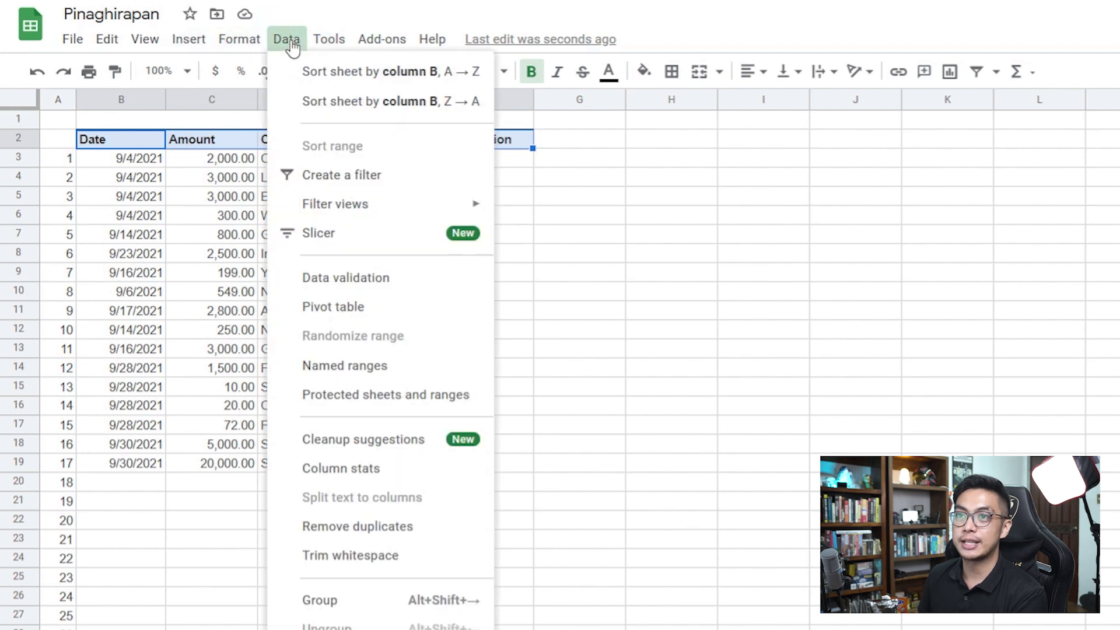
{"action": "left_click", "coordinate": [342, 175]}
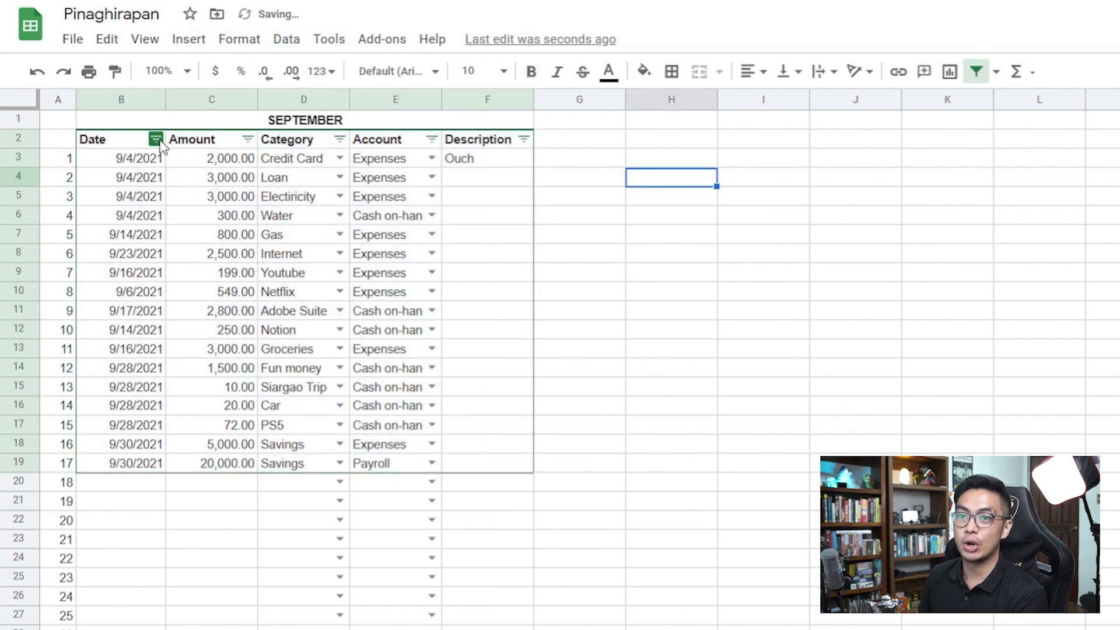
Step: Try filtering the transaction log's Date column to show only 9/23/2021, and undo that filter
{"action": "left_click", "coordinate": [156, 139]}
{"action": "scroll", "coordinate": [265, 502], "scroll_direction": "down", "scroll_amount": 3}
{"action": "scroll", "coordinate": [263, 513], "scroll_direction": "up", "scroll_amount": 3}
{"action": "scroll", "coordinate": [262, 502], "scroll_direction": "down", "scroll_amount": 3}
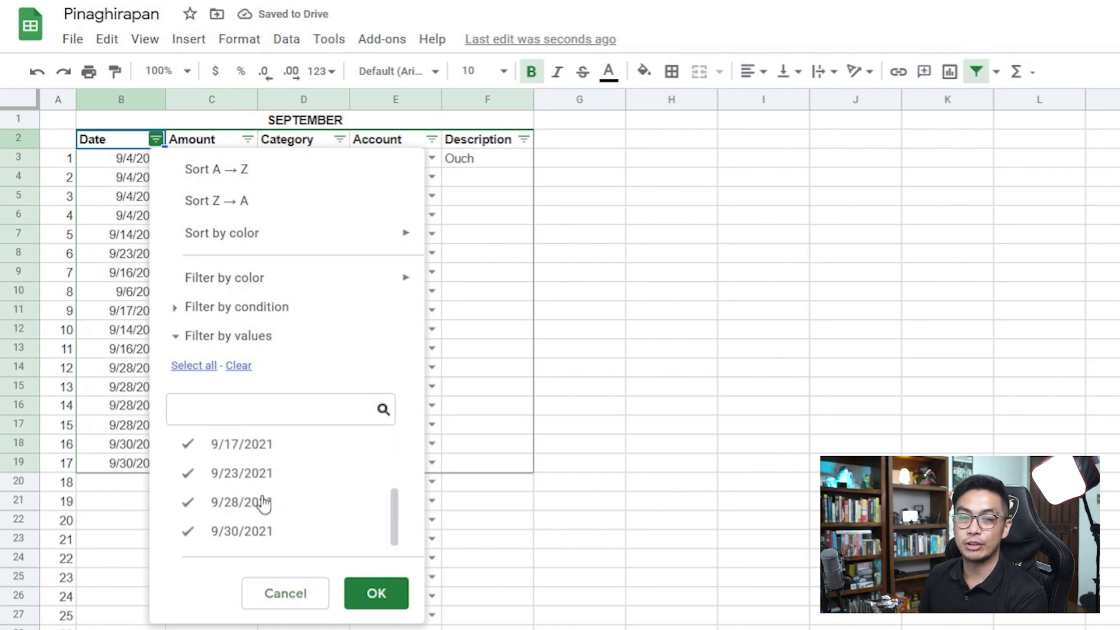
{"action": "left_click", "coordinate": [284, 593]}
{"action": "left_click", "coordinate": [163, 324]}
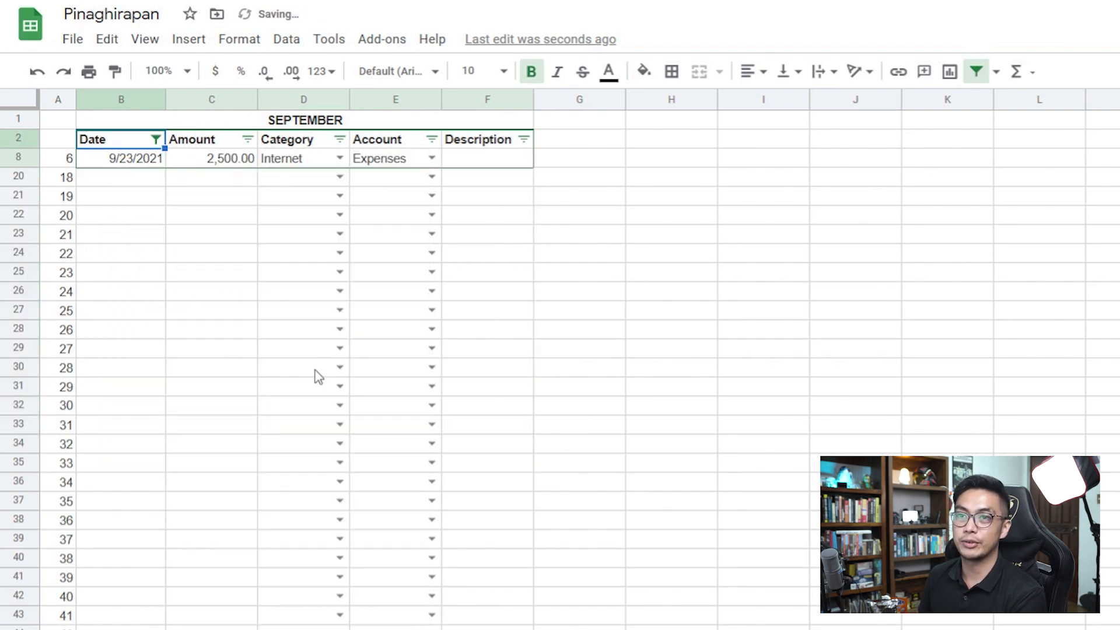
{"action": "left_click", "coordinate": [763, 217]}
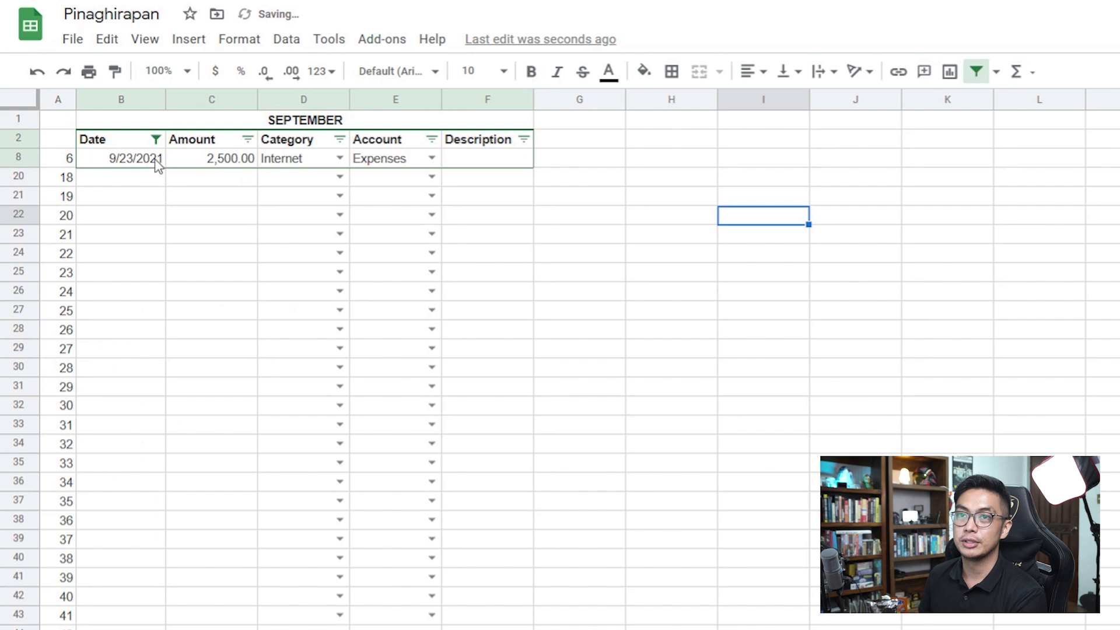
{"action": "key", "text": "ctrl+z"}
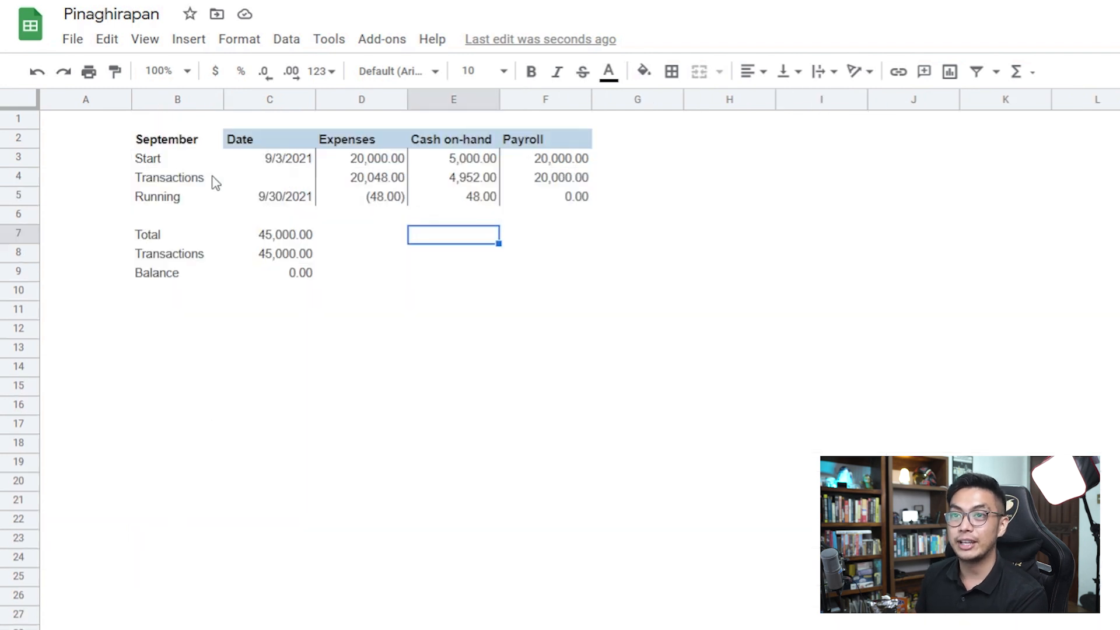
Step: Duplicate the September block on the Accounts sheet, B2 to F9, at cell B11 and title the copy October
{"action": "left_click_drag", "start_coordinate": [165, 140], "coordinate": [587, 277]}
{"action": "key", "text": "ctrl+c"}
{"action": "left_click", "coordinate": [143, 318]}
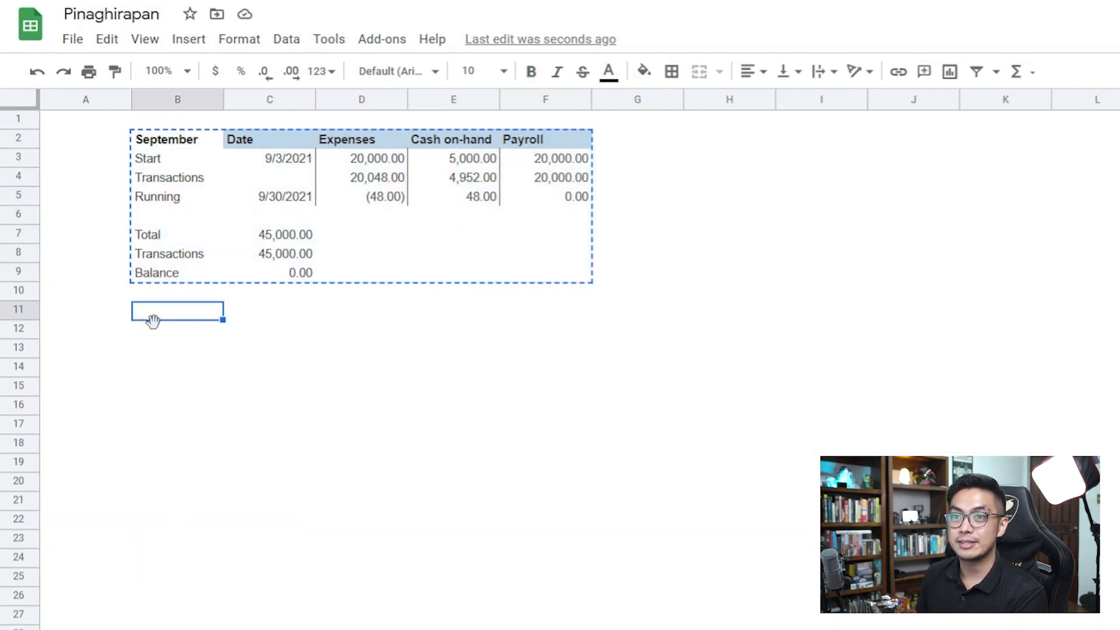
{"action": "key", "text": "ctrl+v"}
{"action": "left_click", "coordinate": [167, 312]}
{"action": "type", "text": "IO"}
{"action": "type", "text": "O"}
{"action": "type", "text": "ctober"}
{"action": "key", "text": "Return"}
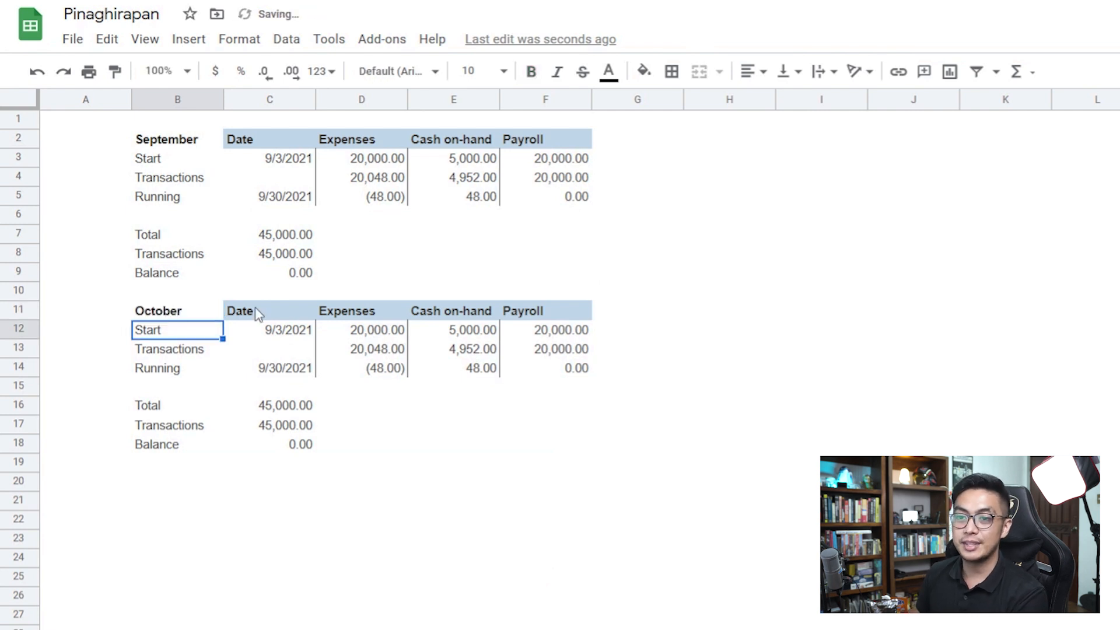
Step: Copy the September budget in columns B to F of the Dashboard sheet to column H and set its month to October
{"action": "key", "text": "ctrl+shift+Page_Up"}
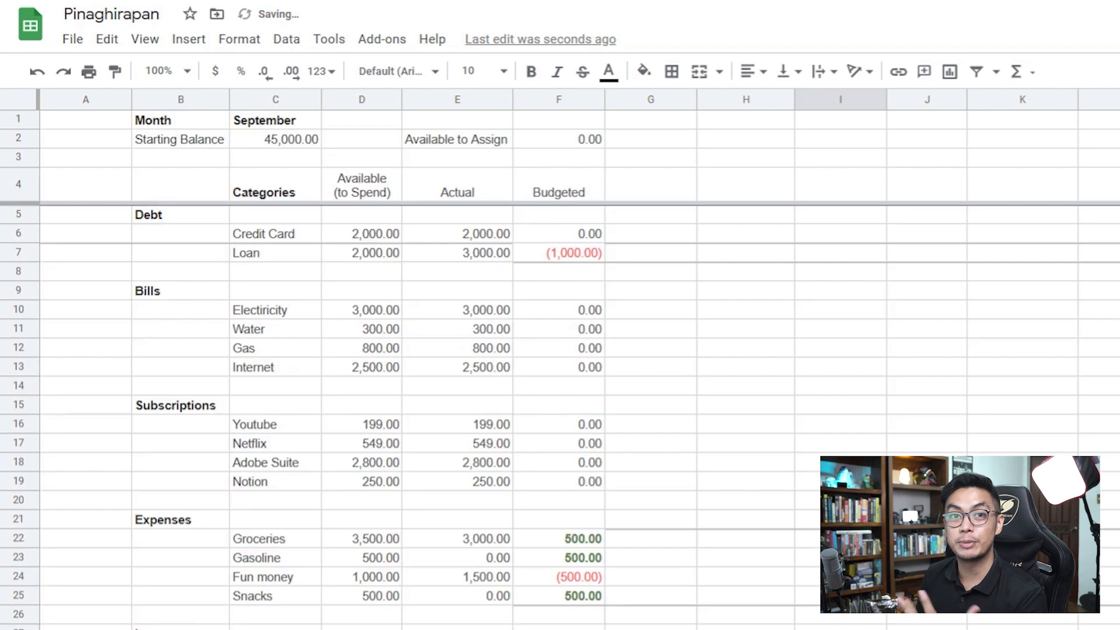
{"action": "left_click", "coordinate": [157, 120]}
{"action": "key", "text": "ctrl+a"}
{"action": "key", "text": "ctrl+c"}
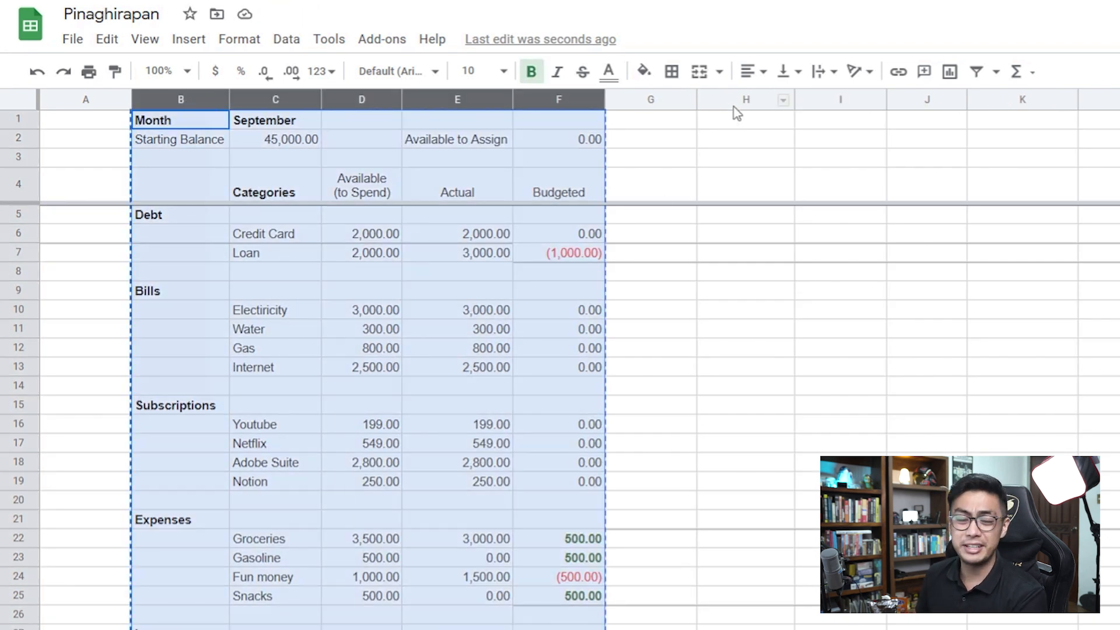
{"action": "left_click", "coordinate": [744, 119]}
{"action": "key", "text": "ctrl+v"}
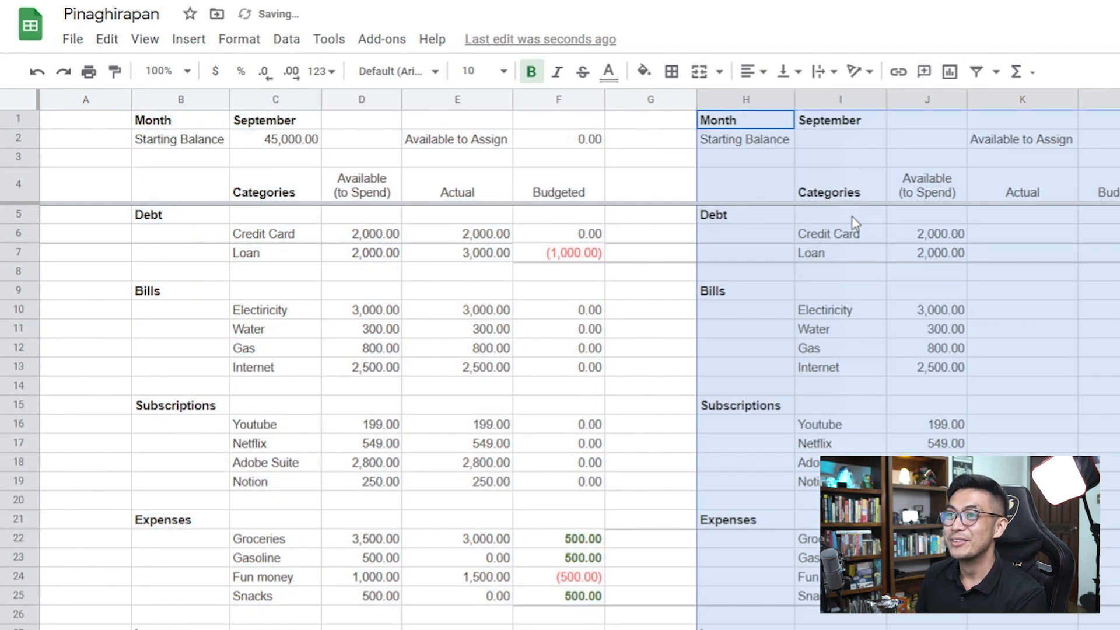
{"action": "left_click", "coordinate": [856, 123]}
{"action": "type", "text": "October"}
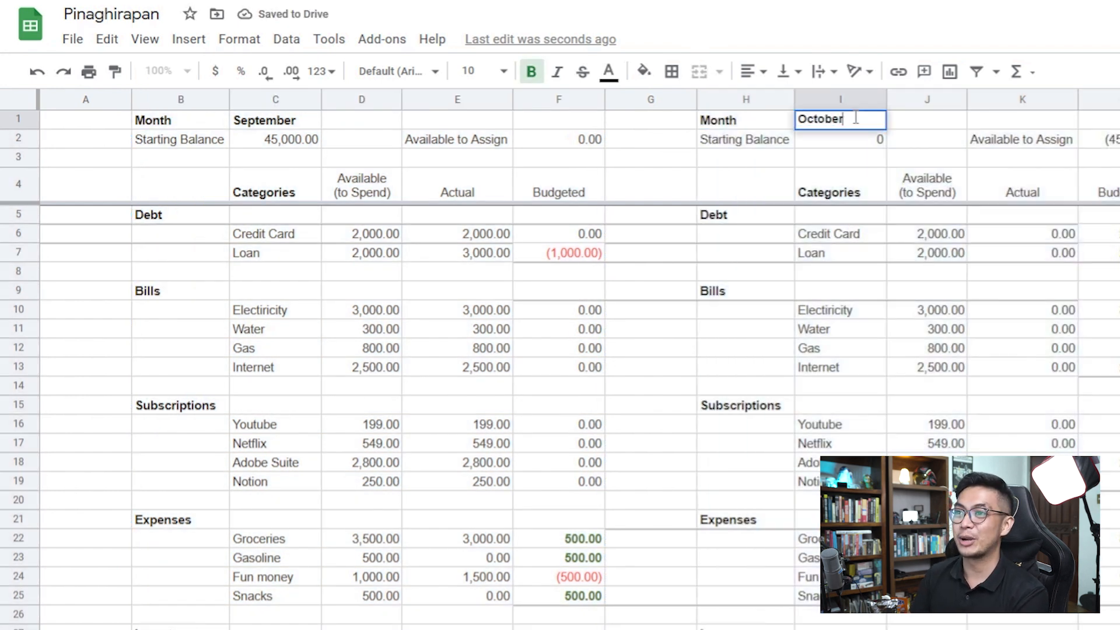
{"action": "key", "text": "Return"}
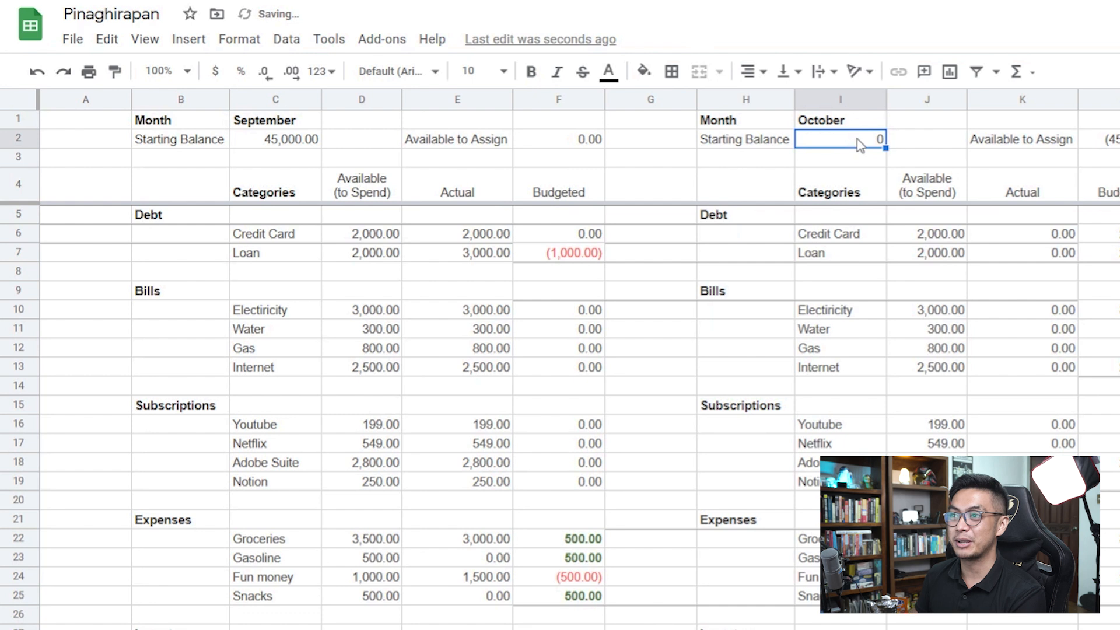
Step: Set October's Starting Balance to the sum of the October start amounts, Accounts!D12:F12
{"action": "type", "text": "=sum"}
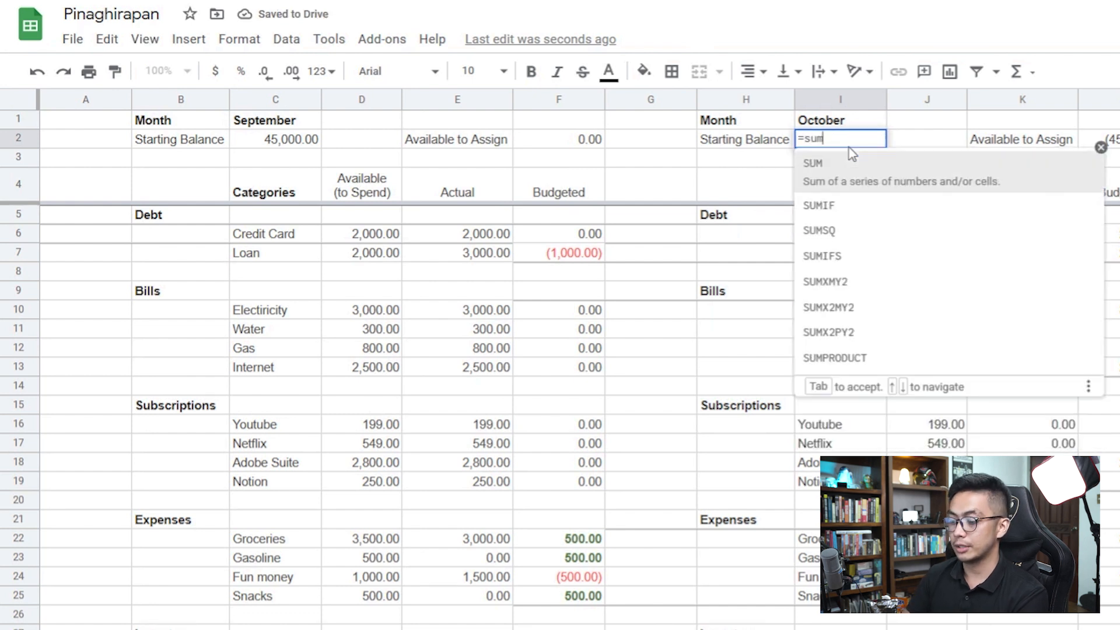
{"action": "type", "text": "("}
{"action": "left_click", "coordinate": [361, 629]}
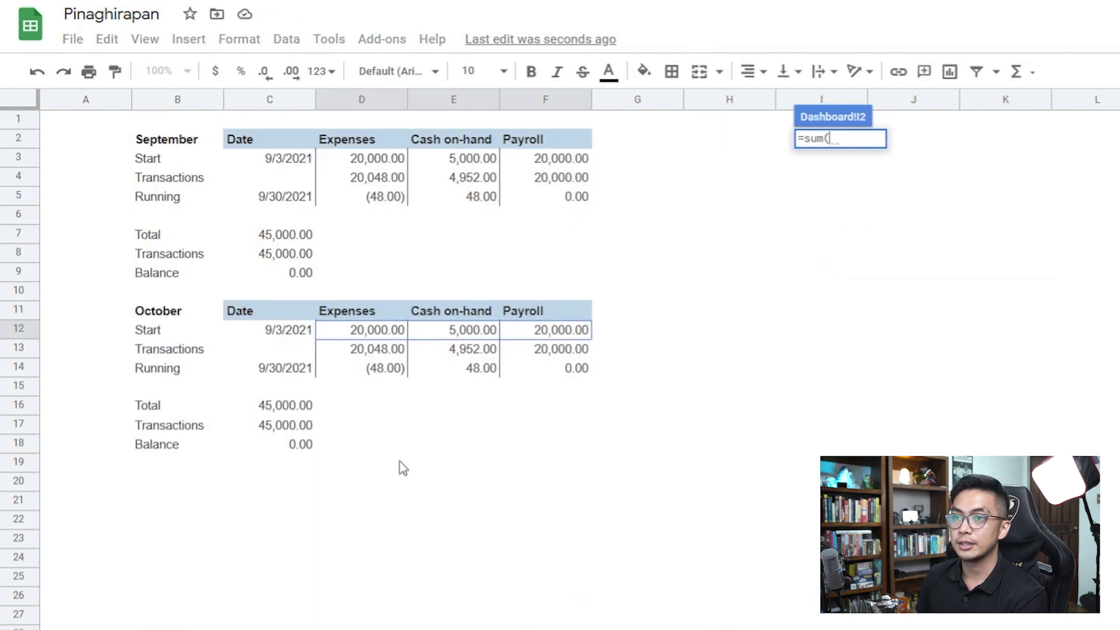
{"action": "left_click_drag", "start_coordinate": [368, 335], "coordinate": [537, 332]}
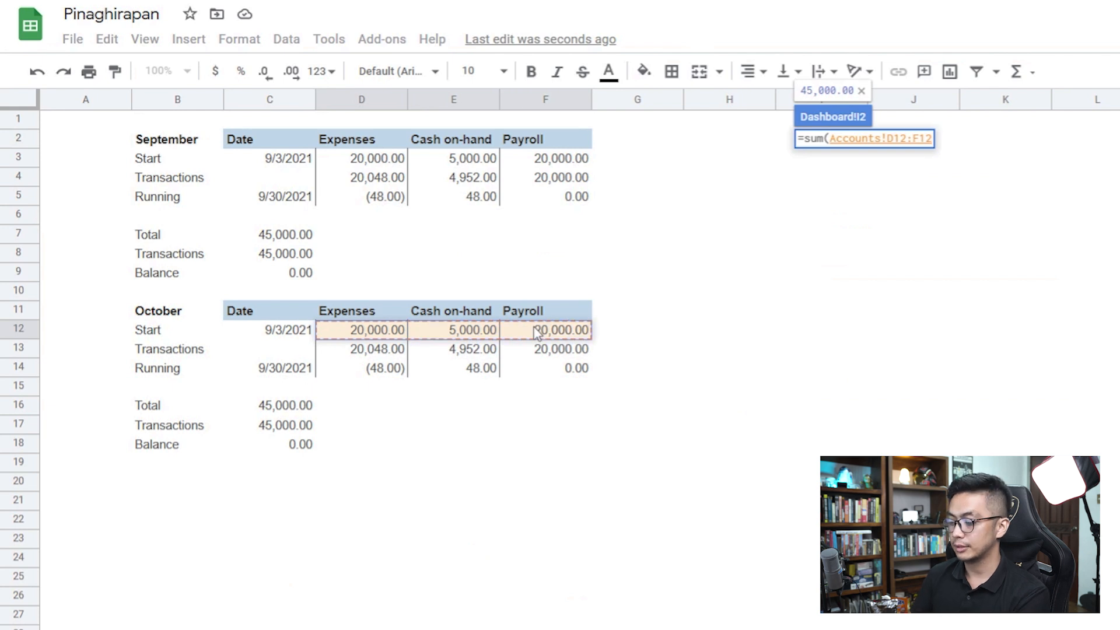
{"action": "key", "text": "Return"}
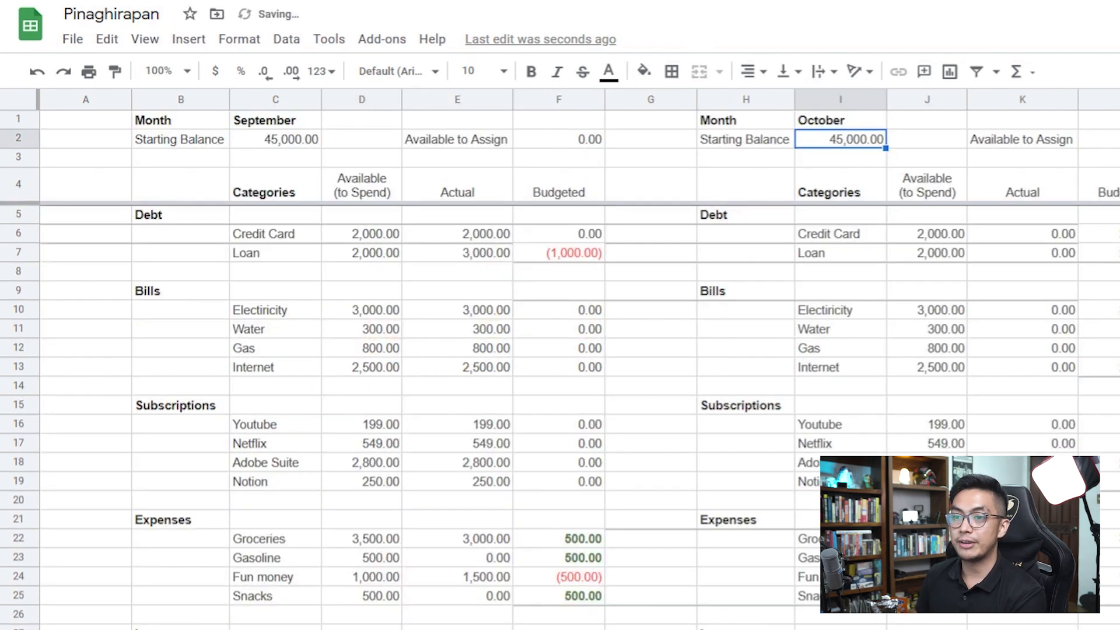
Step: Inspect the formula in the October block's Transactions cell under Expenses on the Accounts sheet
{"action": "key", "text": "ctrl+shift+Page_Down"}
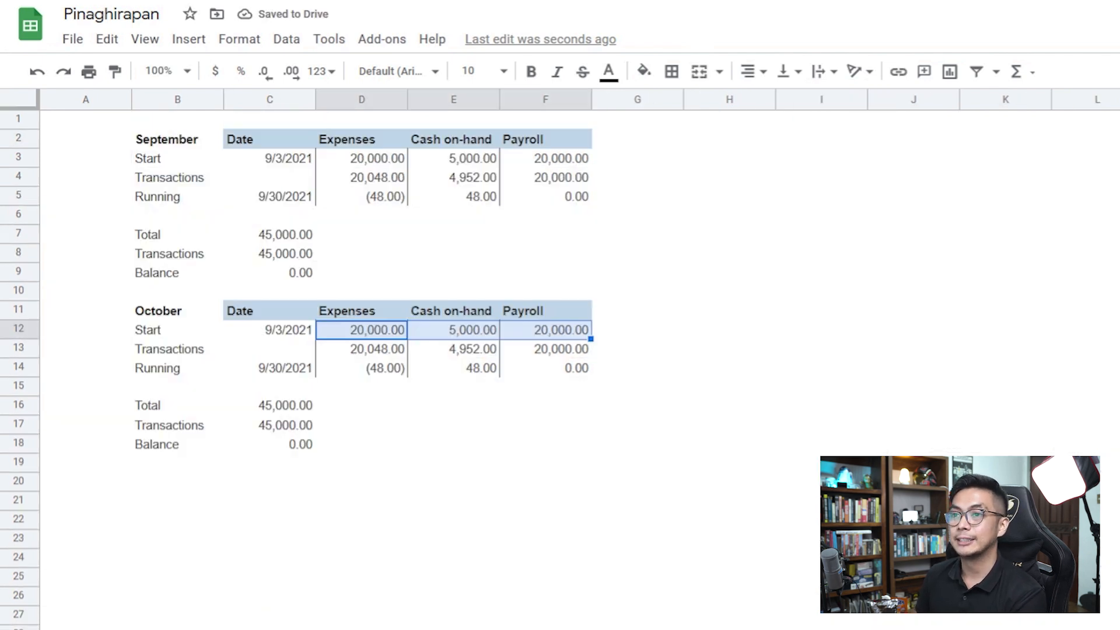
{"action": "left_click", "coordinate": [372, 354]}
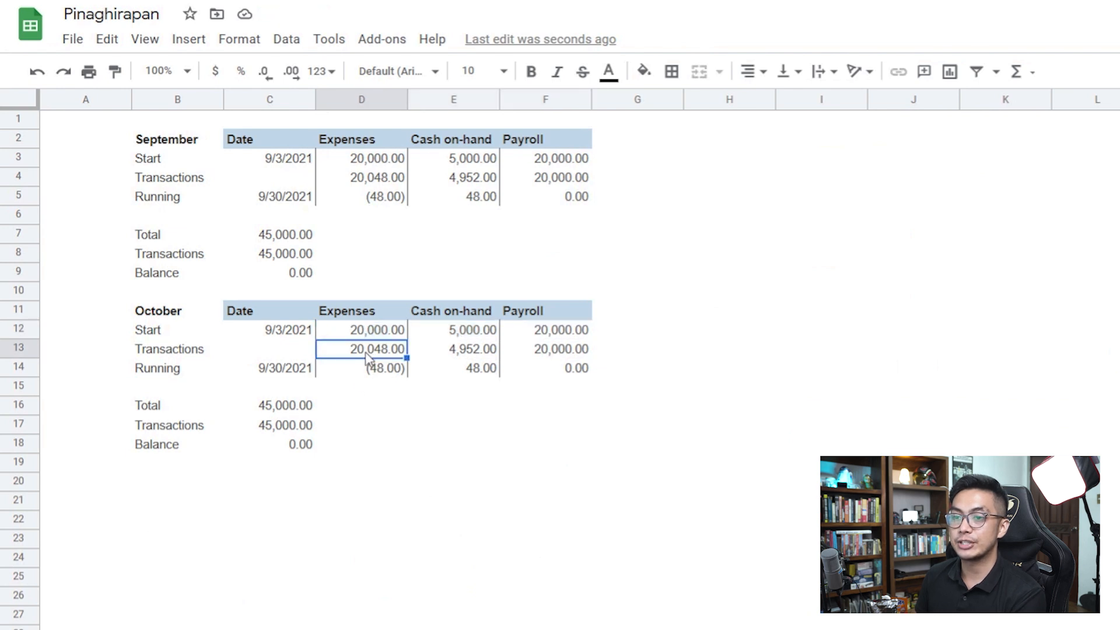
{"action": "double_click", "coordinate": [370, 354]}
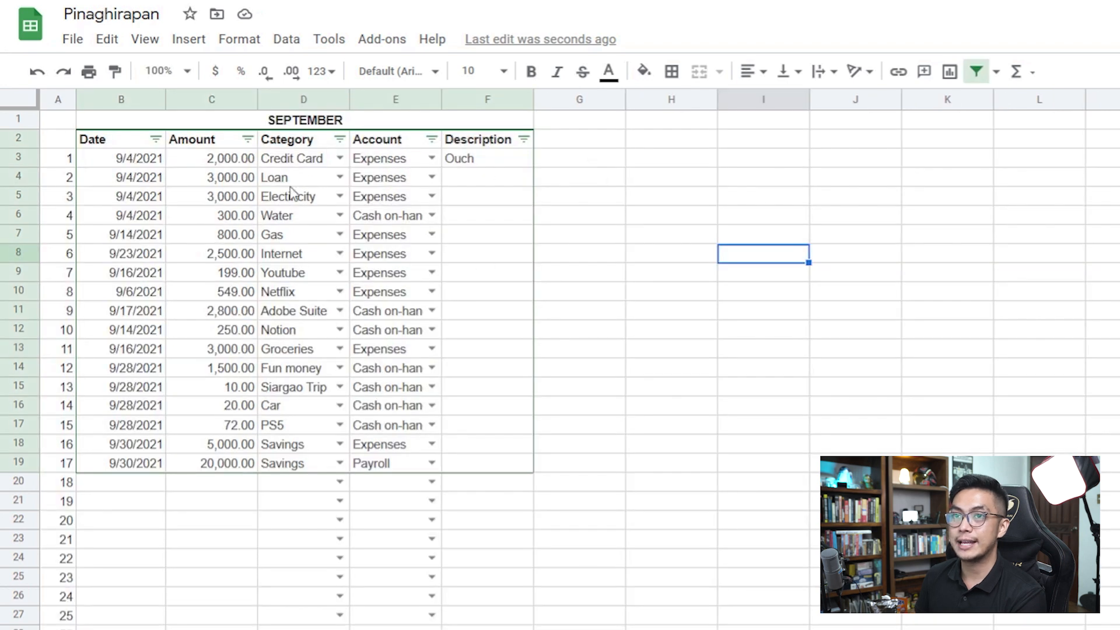
Step: Copy the September log columns on the Transactions sheet to column H and title the copy October
{"action": "left_click", "coordinate": [109, 99]}
{"action": "left_click_drag", "start_coordinate": [113, 98], "coordinate": [498, 99]}
{"action": "key", "text": "ctrl+c"}
{"action": "left_click", "coordinate": [674, 122]}
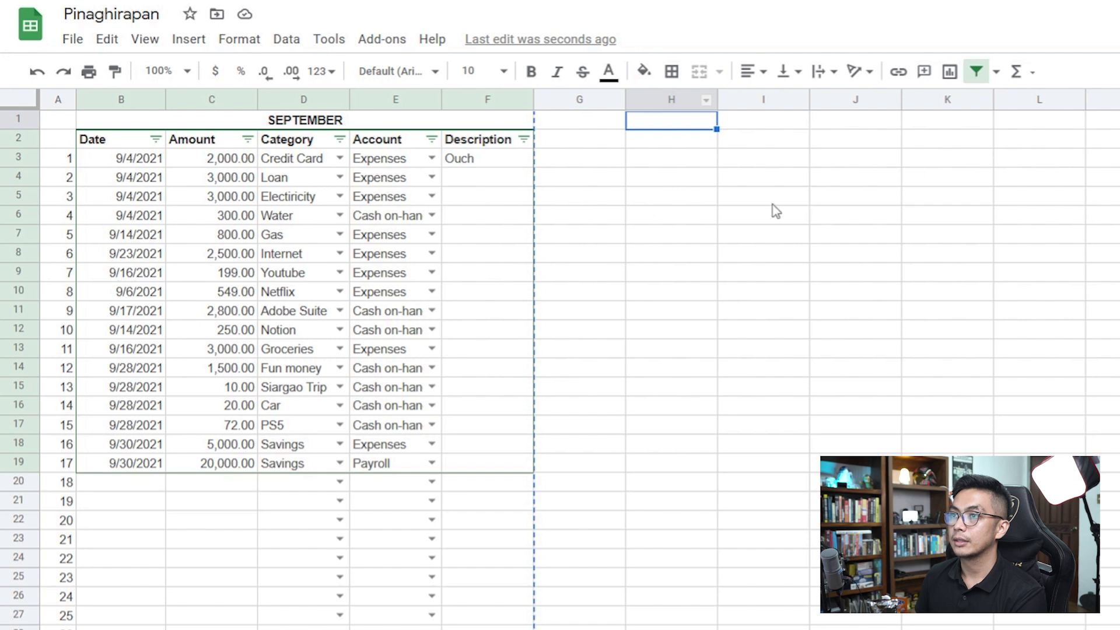
{"action": "key", "text": "ctrl+v"}
{"action": "left_click", "coordinate": [853, 178]}
{"action": "left_click", "coordinate": [891, 119]}
{"action": "type", "text": "October"}
{"action": "key", "text": "Return"}
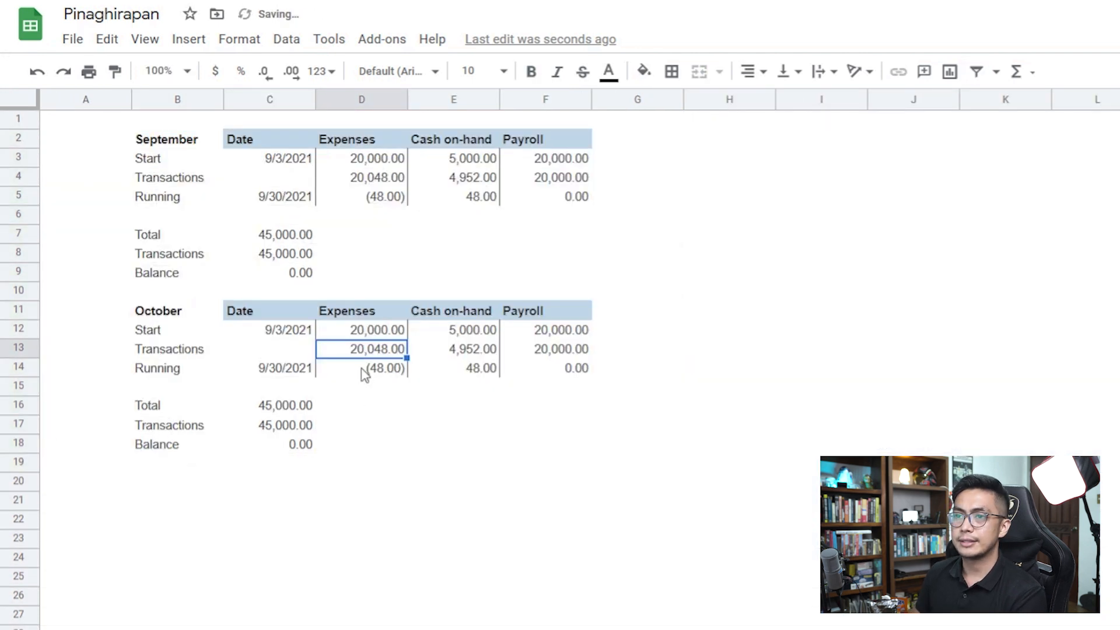
Step: Change the account range in the October Expenses Transactions formula to Transactions!$L:$L, matching the October log's Account column
{"action": "double_click", "coordinate": [380, 350]}
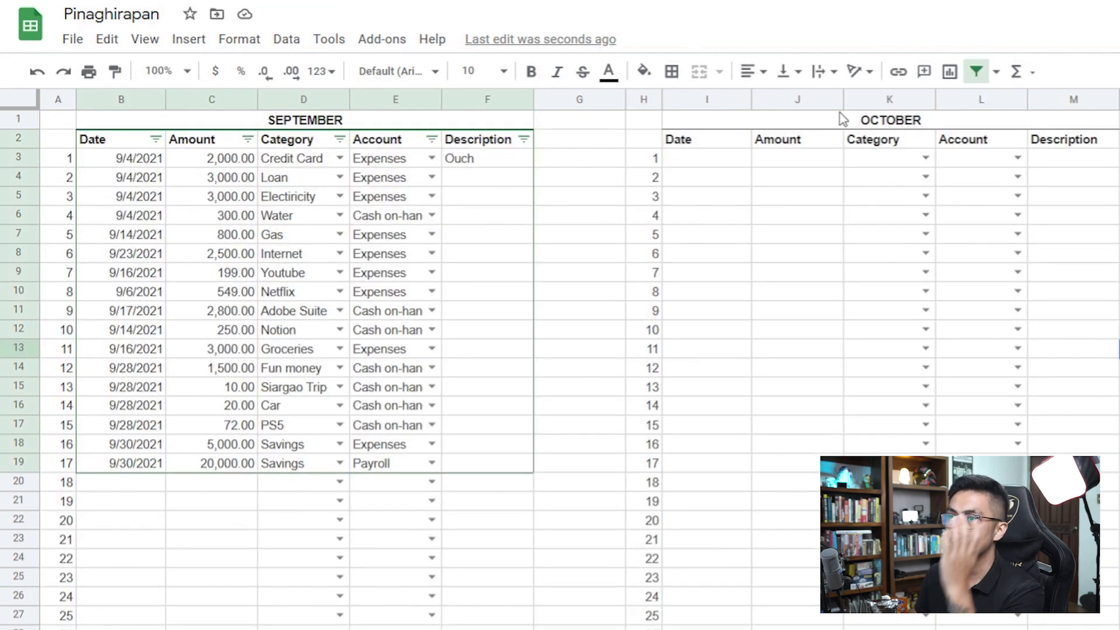
{"action": "left_click", "coordinate": [796, 99]}
{"action": "left_click", "coordinate": [981, 100]}
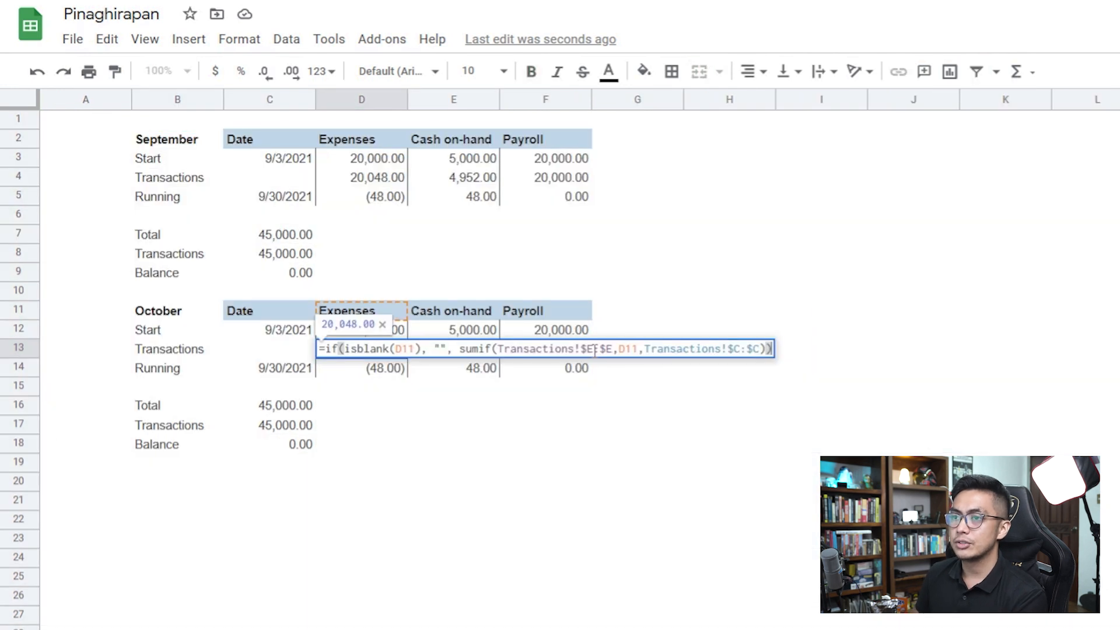
{"action": "left_click", "coordinate": [594, 350]}
{"action": "key", "text": "BackSpace"}
{"action": "type", "text": "l"}
{"action": "key", "text": "Right"}
{"action": "key", "text": "Right"}
{"action": "key", "text": "Home"}
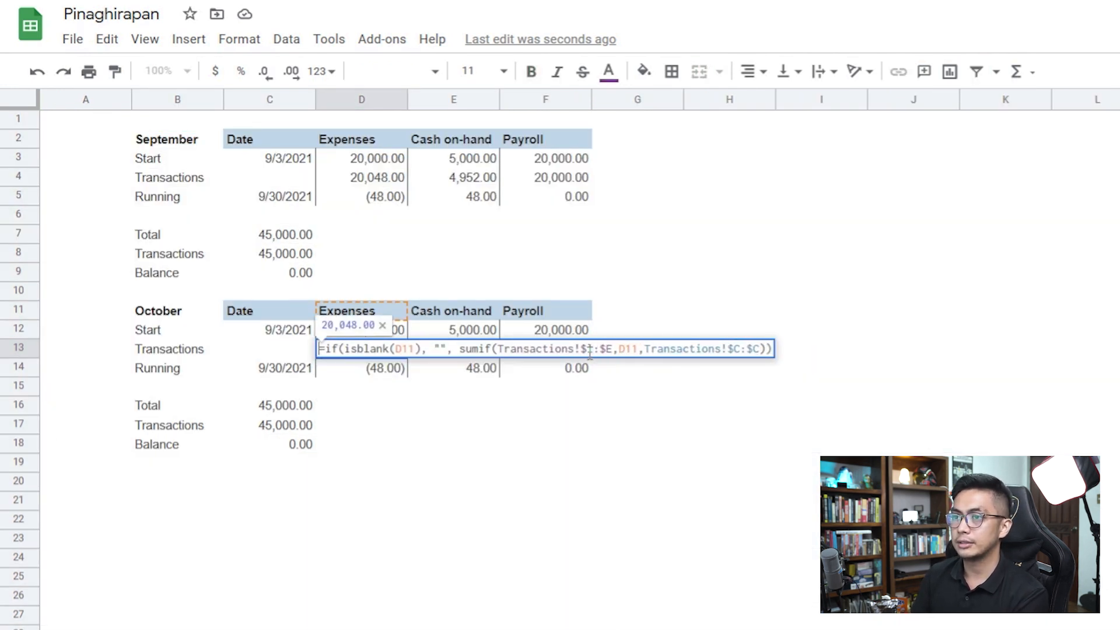
{"action": "left_click", "coordinate": [612, 349]}
{"action": "key", "text": "BackSpace"}
{"action": "type", "text": "L"}
Step: Change the sum range in the same formula to Transactions!$J:$J and apply the formula
{"action": "left_click", "coordinate": [739, 349]}
{"action": "key", "text": "BackSpace"}
{"action": "type", "text": "J"}
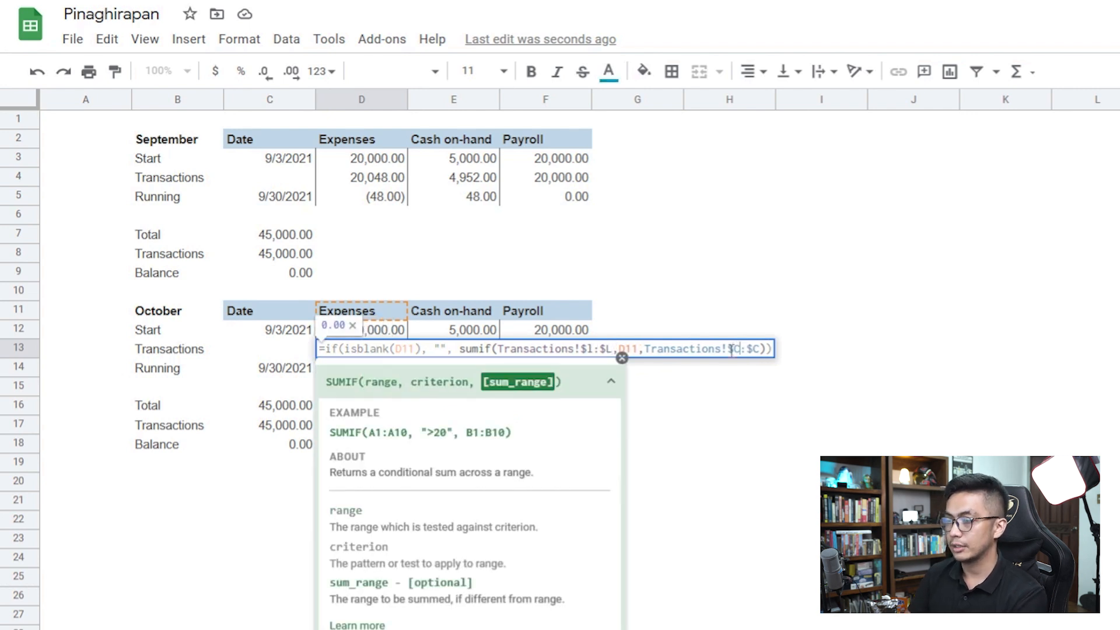
{"action": "key", "text": "BackSpace"}
{"action": "type", "text": "J"}
{"action": "key", "text": "Return"}
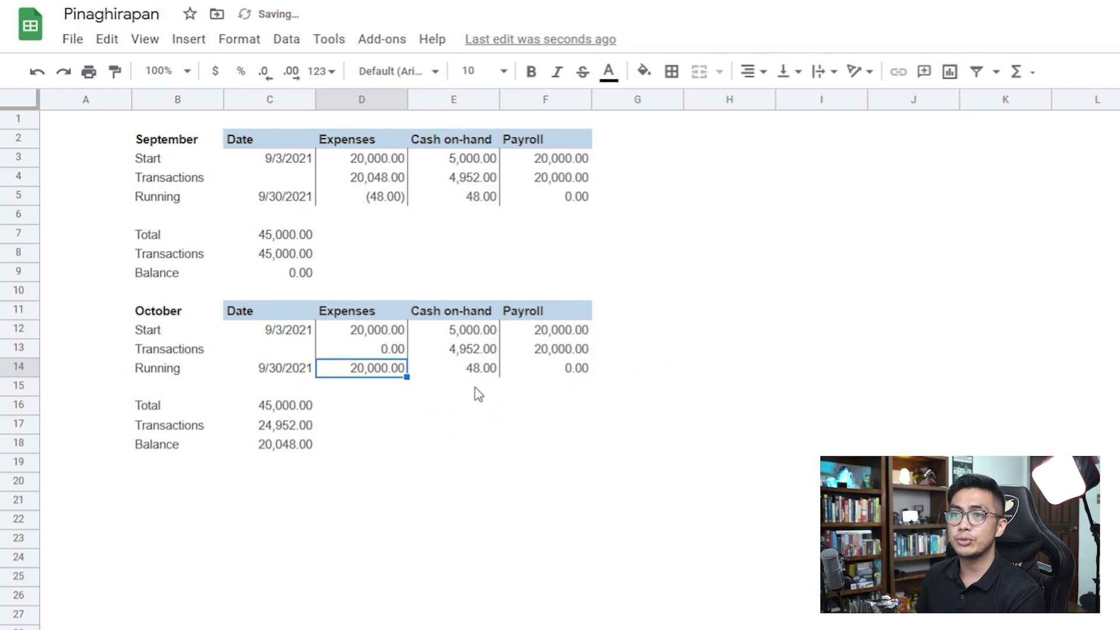
Step: Copy the October Expenses Transactions formula to the Cash on-hand and Payroll cells in the same row
{"action": "key", "text": "Up"}
{"action": "key", "text": "ctrl+c"}
{"action": "key", "text": "Right"}
{"action": "key", "text": "ctrl+v"}
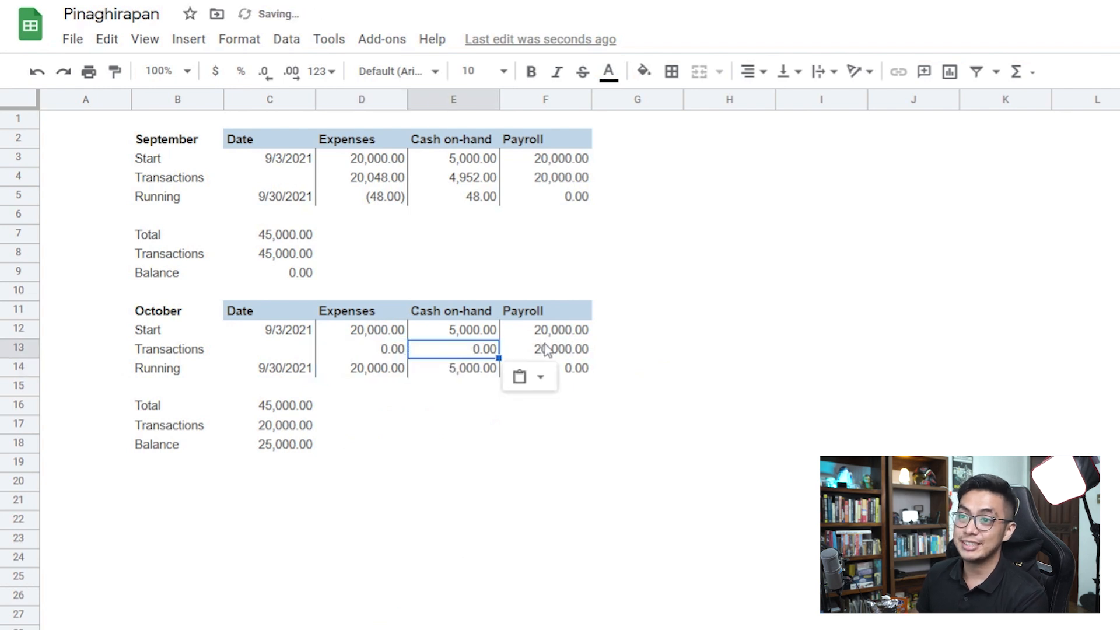
{"action": "key", "text": "Right"}
{"action": "key", "text": "ctrl+v"}
Step: Set the Start date of the October block to 10/1/2021
{"action": "left_click_drag", "start_coordinate": [163, 314], "coordinate": [518, 451]}
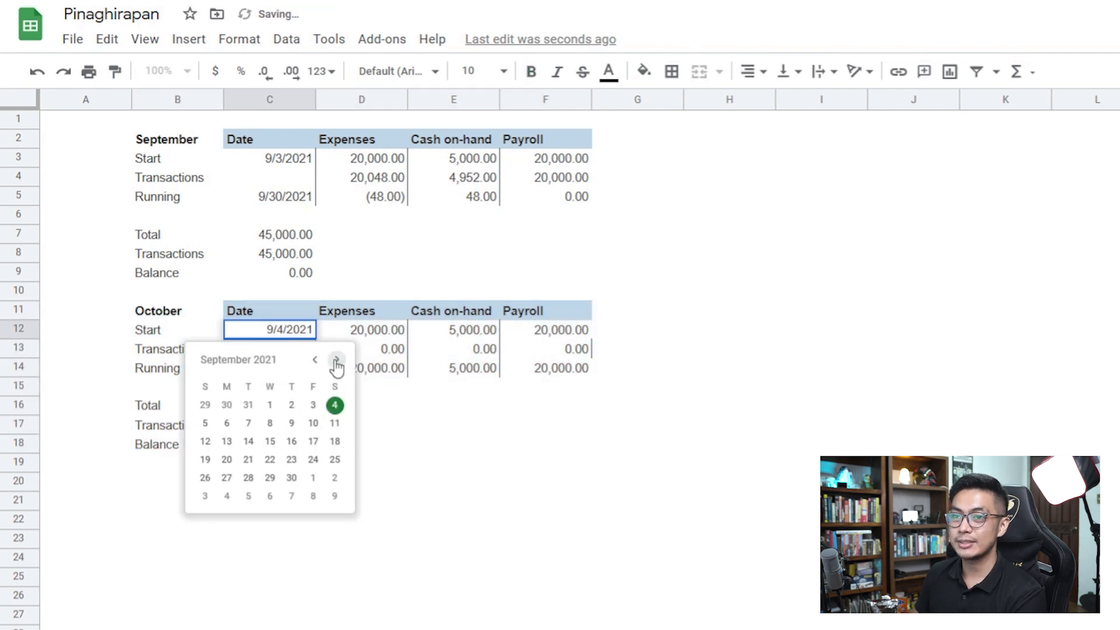
{"action": "left_click", "coordinate": [336, 361]}
{"action": "left_click", "coordinate": [314, 406]}
{"action": "left_click", "coordinate": [470, 337]}
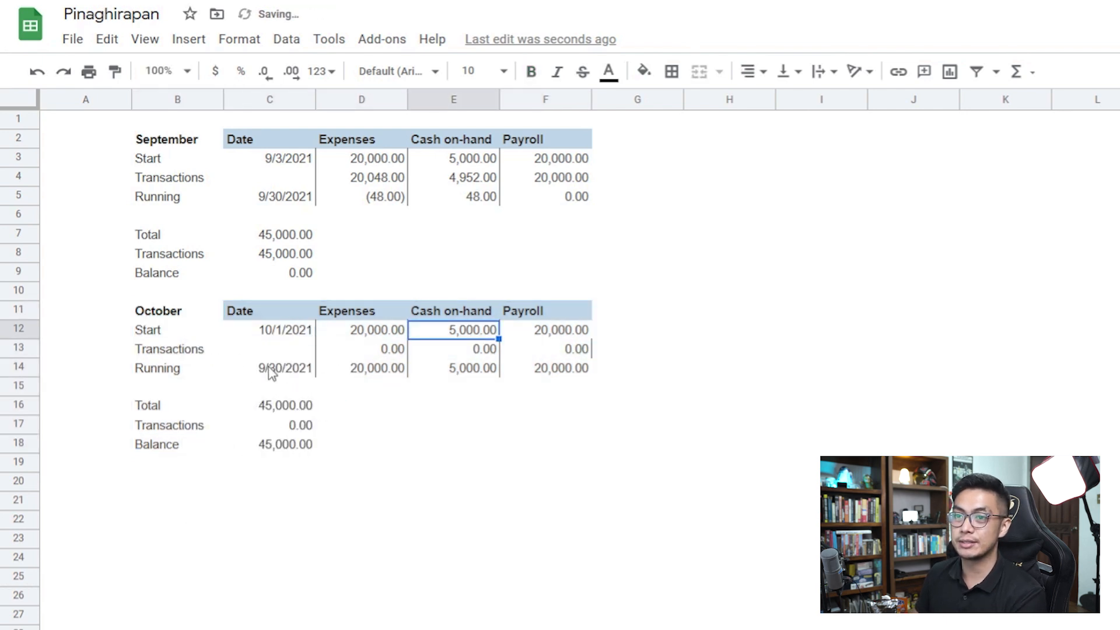
Step: Clear the Running date in the October block
{"action": "double_click", "coordinate": [270, 372]}
{"action": "left_click", "coordinate": [337, 398]}
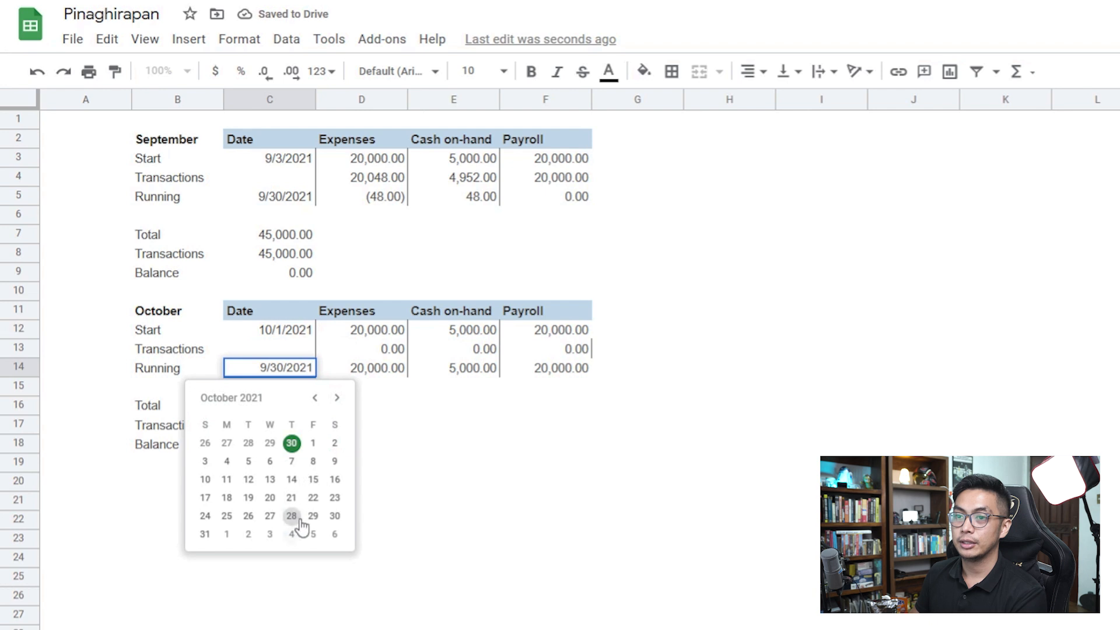
{"action": "left_click", "coordinate": [334, 515]}
{"action": "key", "text": "Delete"}
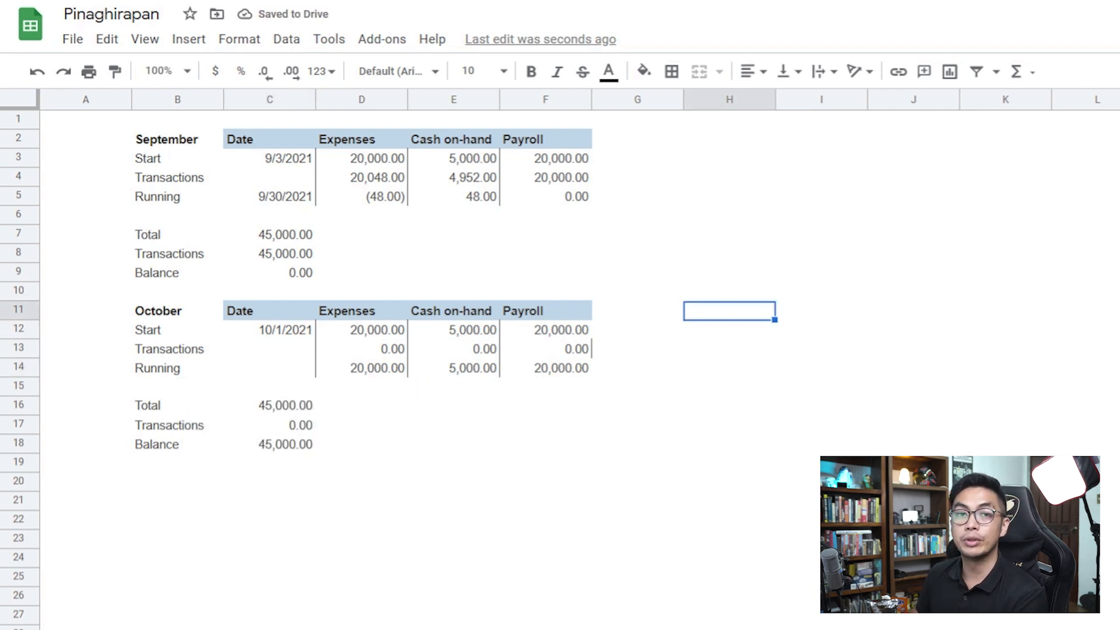
{"action": "left_click_drag", "start_coordinate": [175, 368], "coordinate": [308, 377]}
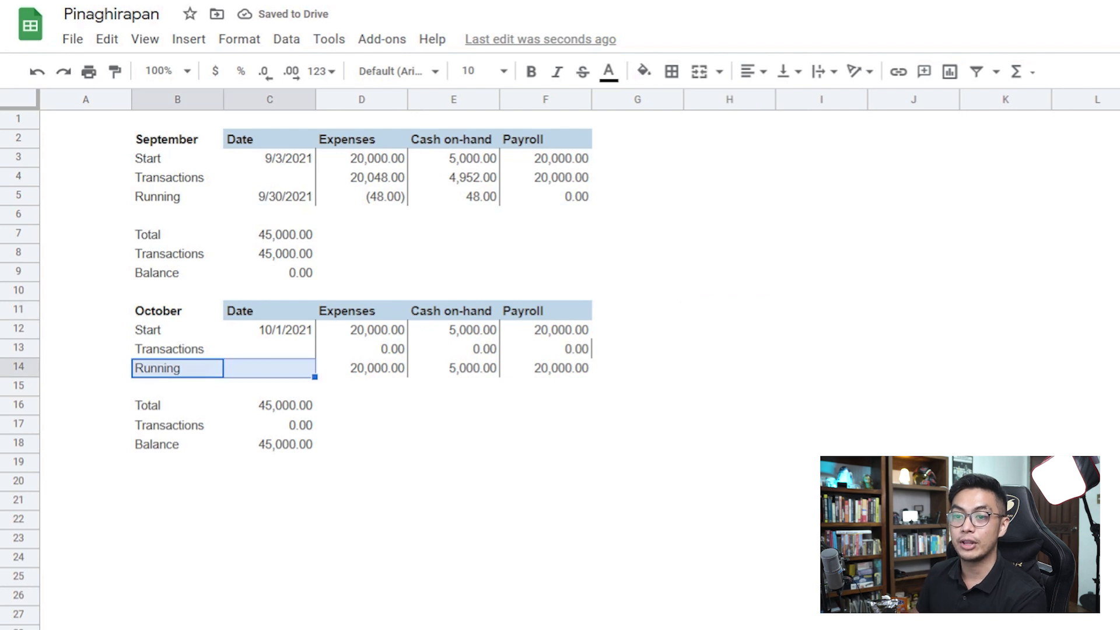
Step: Insert a blank row below the Snacks row in the Dashboard's Expenses section
{"action": "left_click", "coordinate": [280, 629]}
{"action": "left_click_drag", "start_coordinate": [944, 234], "coordinate": [968, 628]}
{"action": "left_click", "coordinate": [807, 462]}
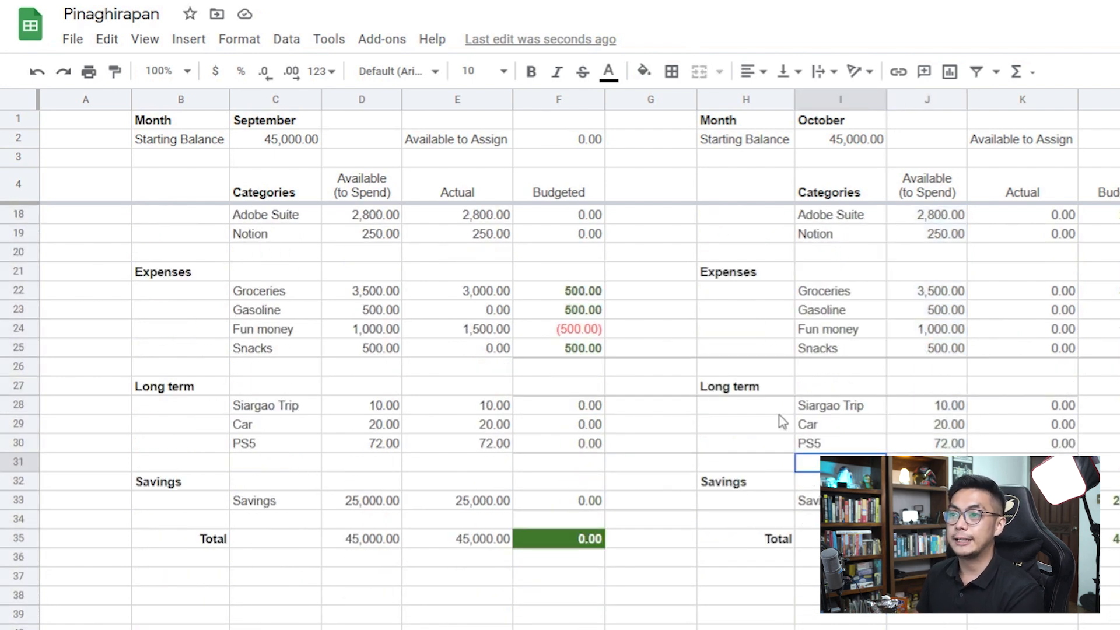
{"action": "scroll", "coordinate": [779, 415], "scroll_direction": "up", "scroll_amount": 1}
{"action": "left_click", "coordinate": [817, 423]}
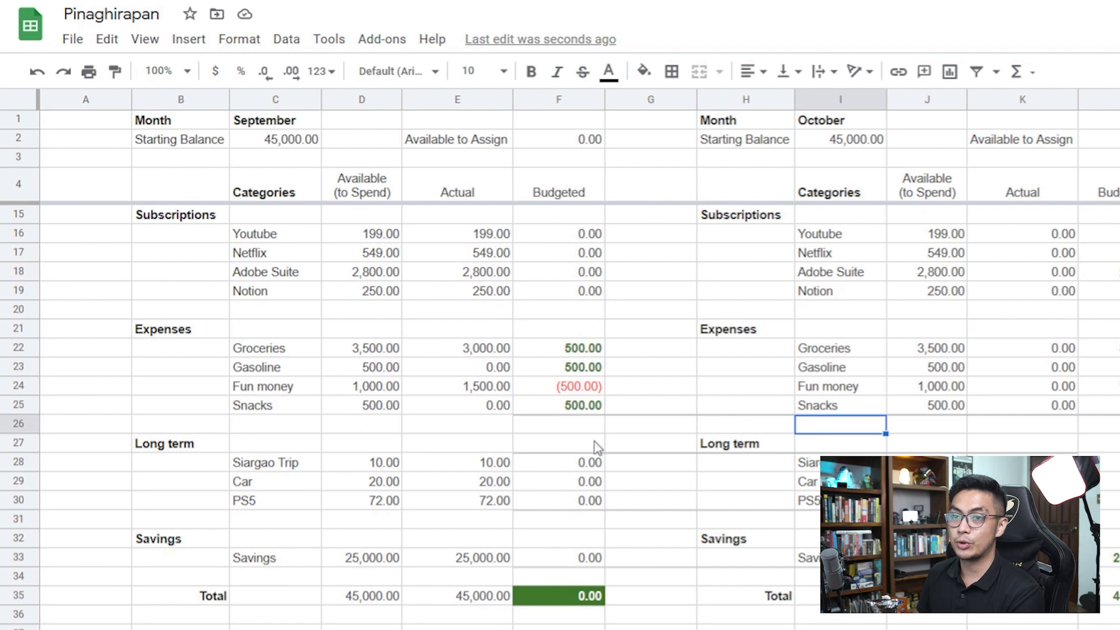
{"action": "right_click", "coordinate": [18, 434]}
{"action": "left_click", "coordinate": [108, 364]}
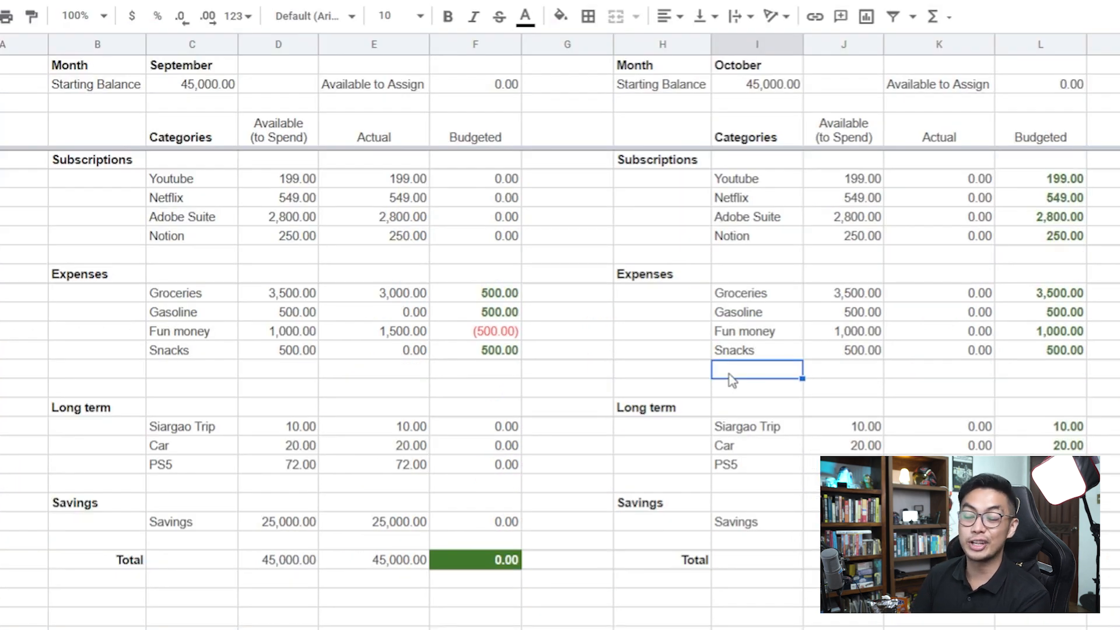
Step: Add a category named Dates below Snacks in the October Expenses list
{"action": "type", "text": "Date"}
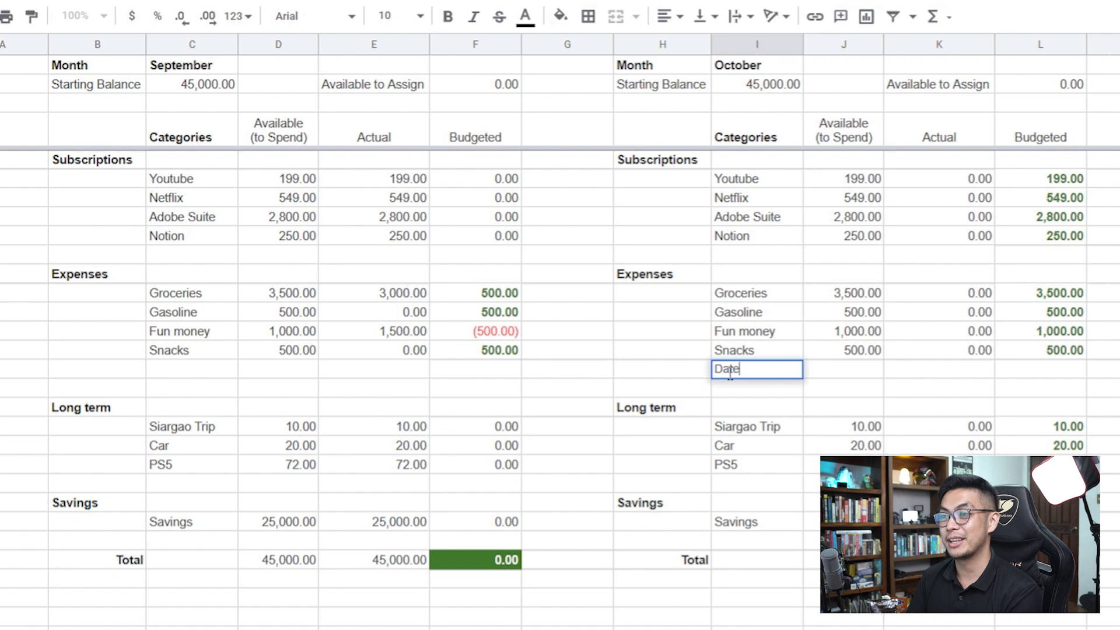
{"action": "type", "text": "s"}
{"action": "key", "text": "Return"}
{"action": "key", "text": "Up"}
{"action": "key", "text": "Right"}
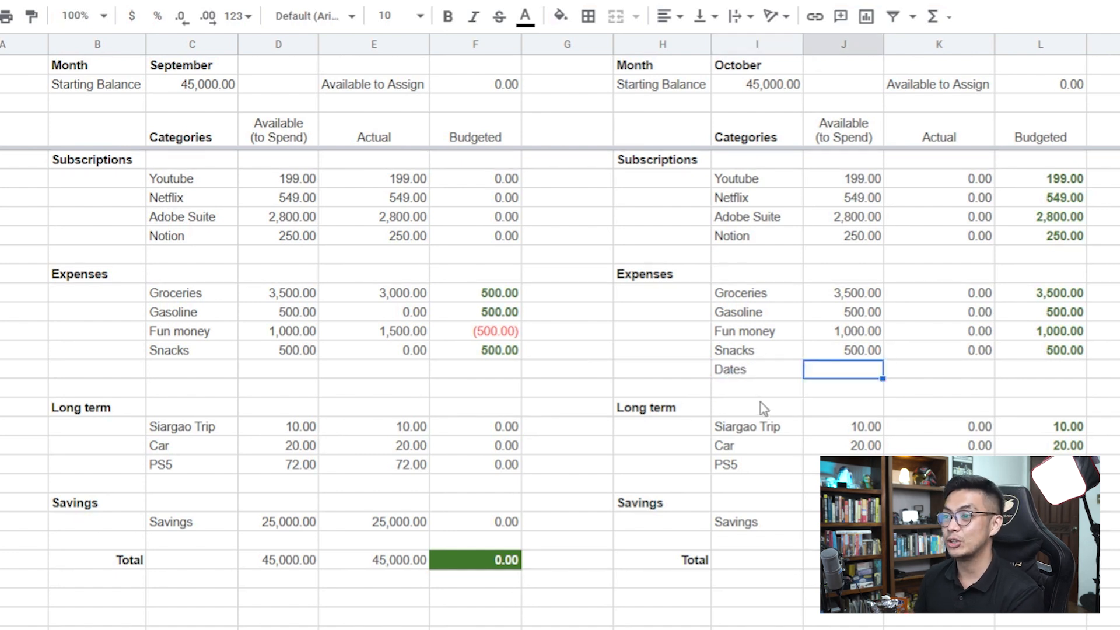
{"action": "scroll", "coordinate": [758, 397], "scroll_direction": "up", "scroll_amount": 3}
{"action": "scroll", "coordinate": [750, 388], "scroll_direction": "down", "scroll_amount": 2}
{"action": "scroll", "coordinate": [761, 384], "scroll_direction": "down", "scroll_amount": 3}
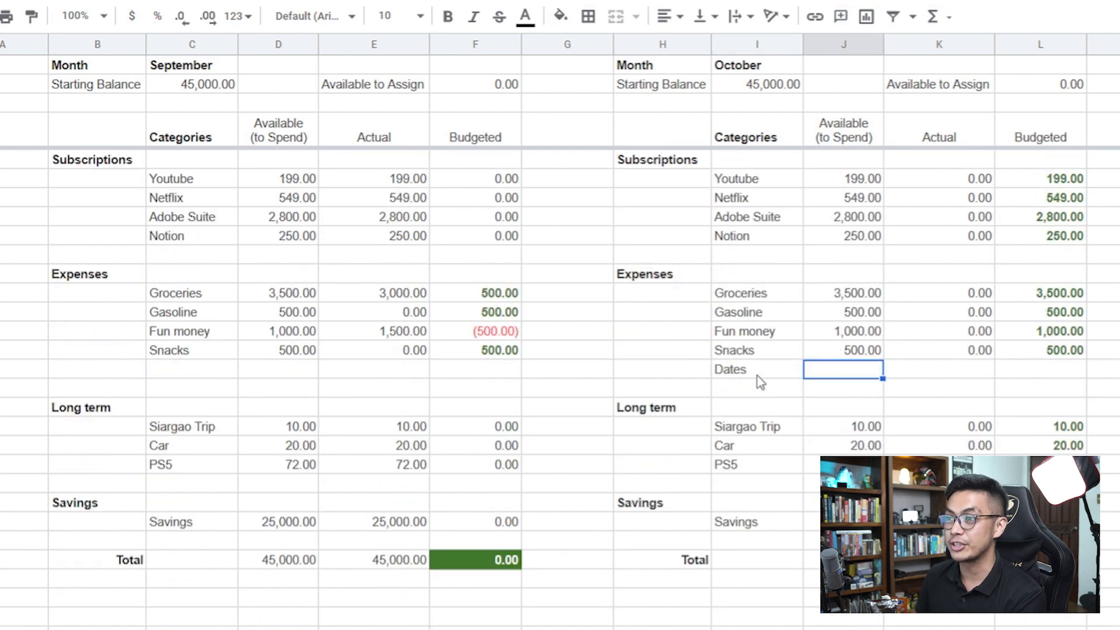
Step: Set October's Available (to Spend) amounts to 0 for Snacks and 500 for Dates
{"action": "left_click", "coordinate": [766, 89]}
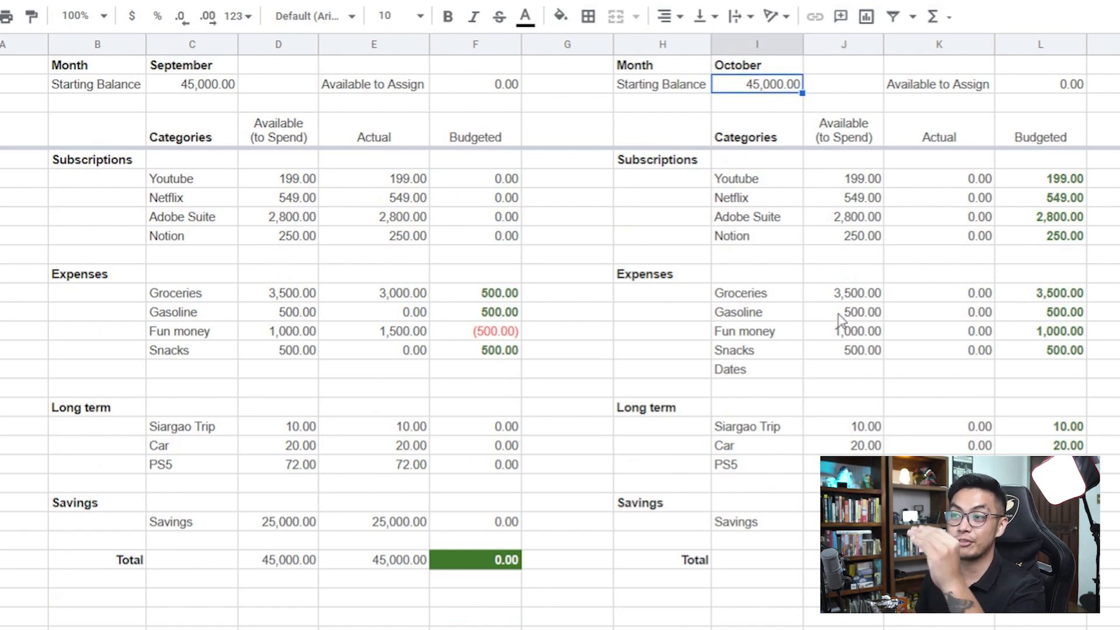
{"action": "left_click", "coordinate": [854, 356]}
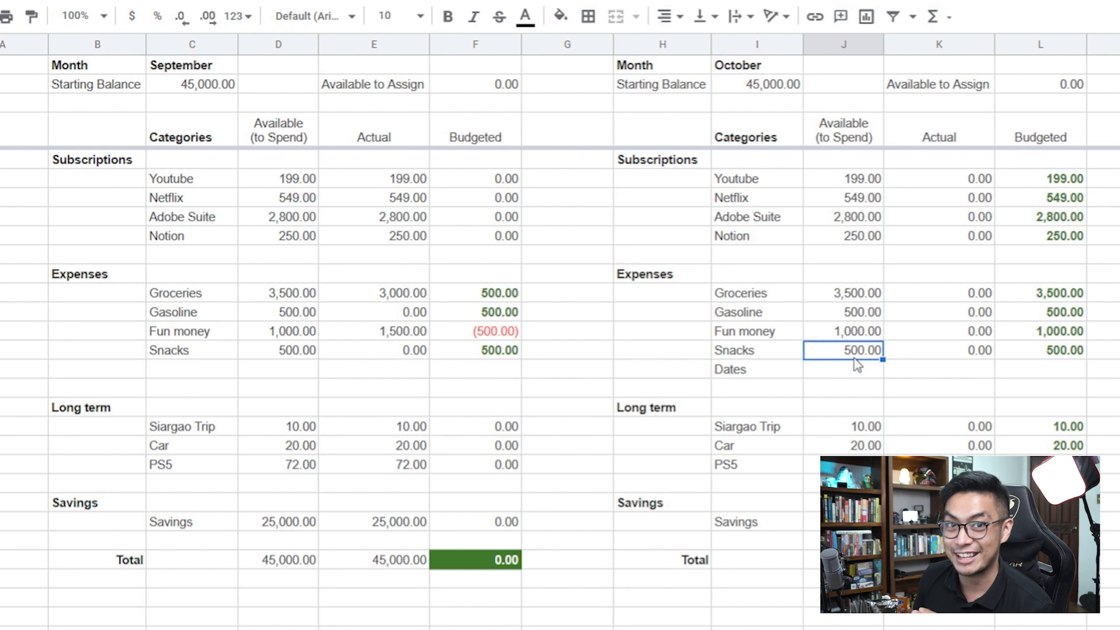
{"action": "type", "text": "0"}
{"action": "key", "text": "Return"}
{"action": "type", "text": "5"}
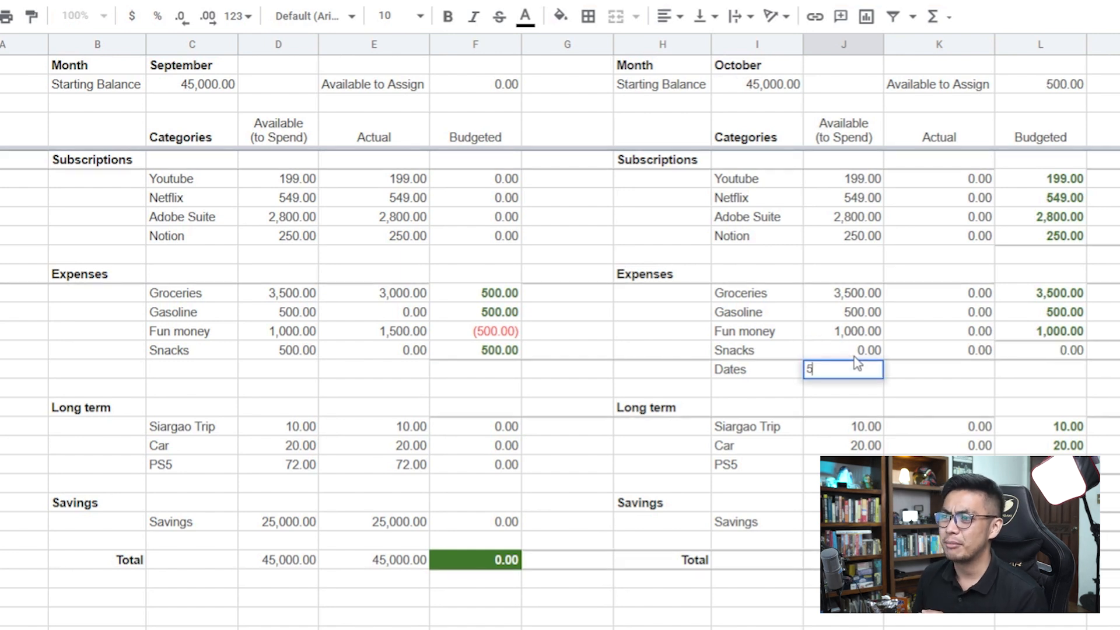
{"action": "key", "text": "Return"}
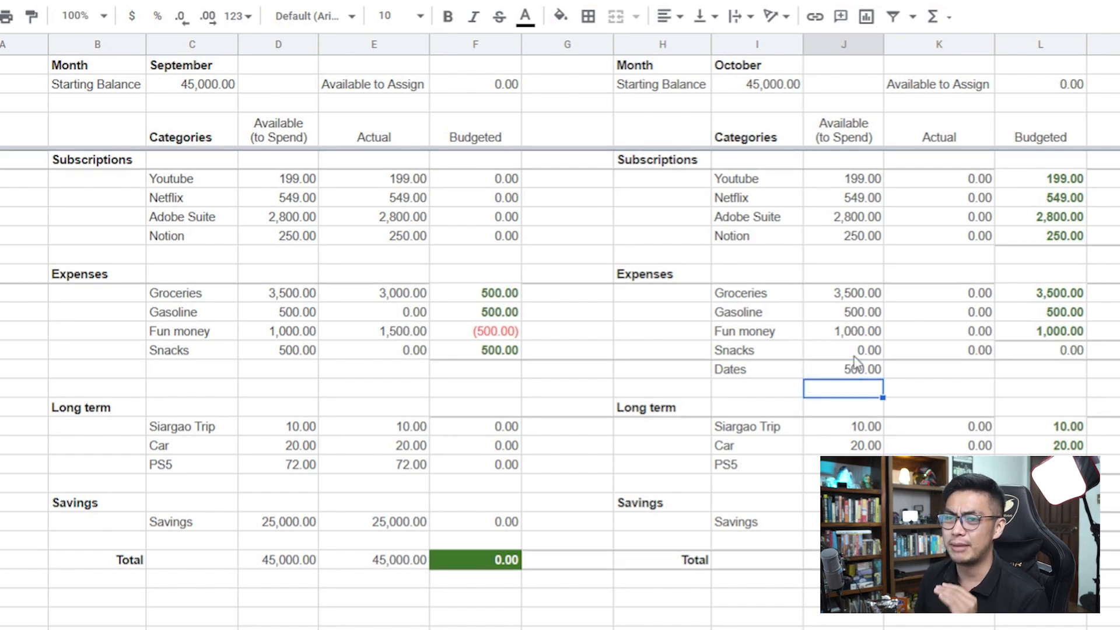
Step: Copy the October Actual and Budgeted formulas from the Snacks row into the Dates row
{"action": "left_click", "coordinate": [956, 353]}
{"action": "left_click", "coordinate": [945, 373]}
{"action": "key", "text": "ctrl+v"}
{"action": "left_click", "coordinate": [1058, 353]}
{"action": "key", "text": "ctrl+c"}
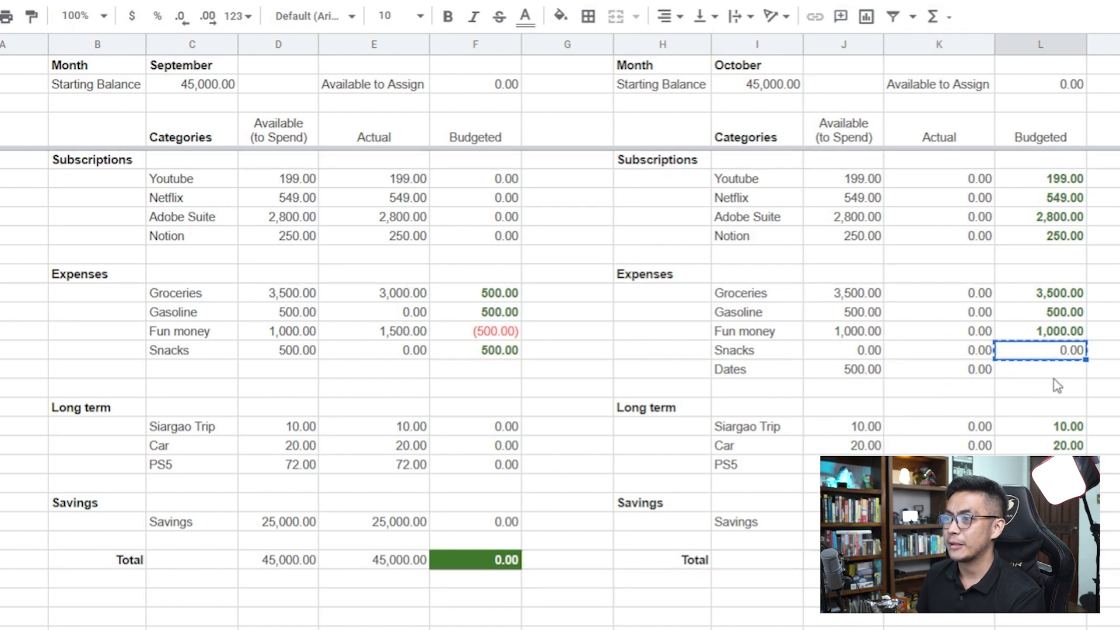
{"action": "left_click", "coordinate": [1054, 370]}
{"action": "key", "text": "ctrl+v"}
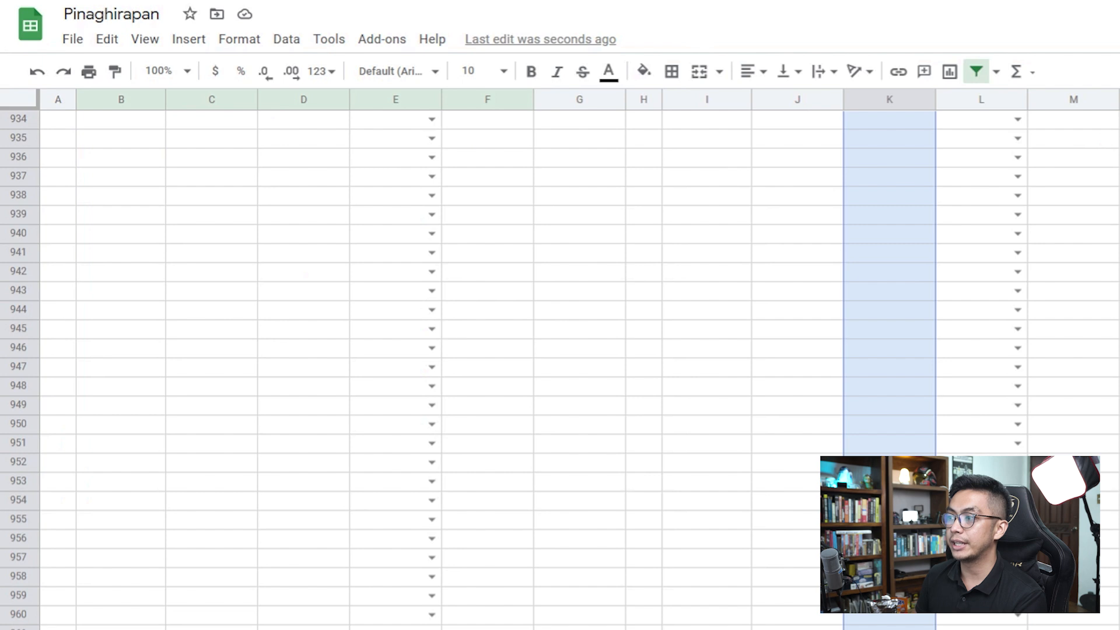
Step: Open the data validation for the October Category column on the Transactions sheet and clear its list range
{"action": "scroll", "coordinate": [560, 350], "scroll_direction": "down", "scroll_amount": 10}
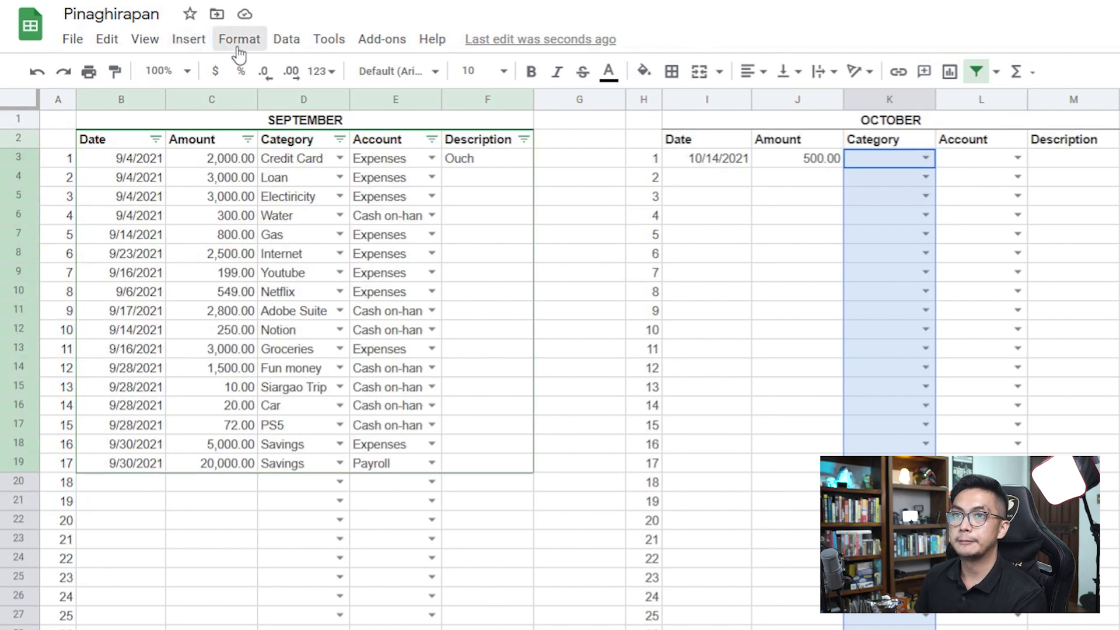
{"action": "left_click", "coordinate": [286, 39]}
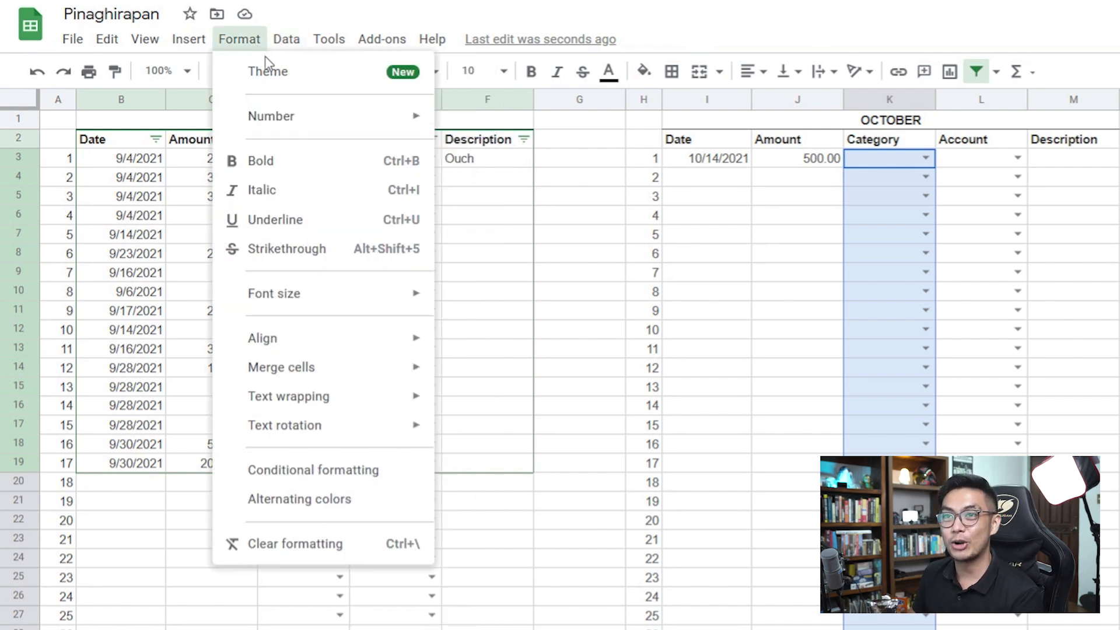
{"action": "left_click", "coordinate": [350, 353]}
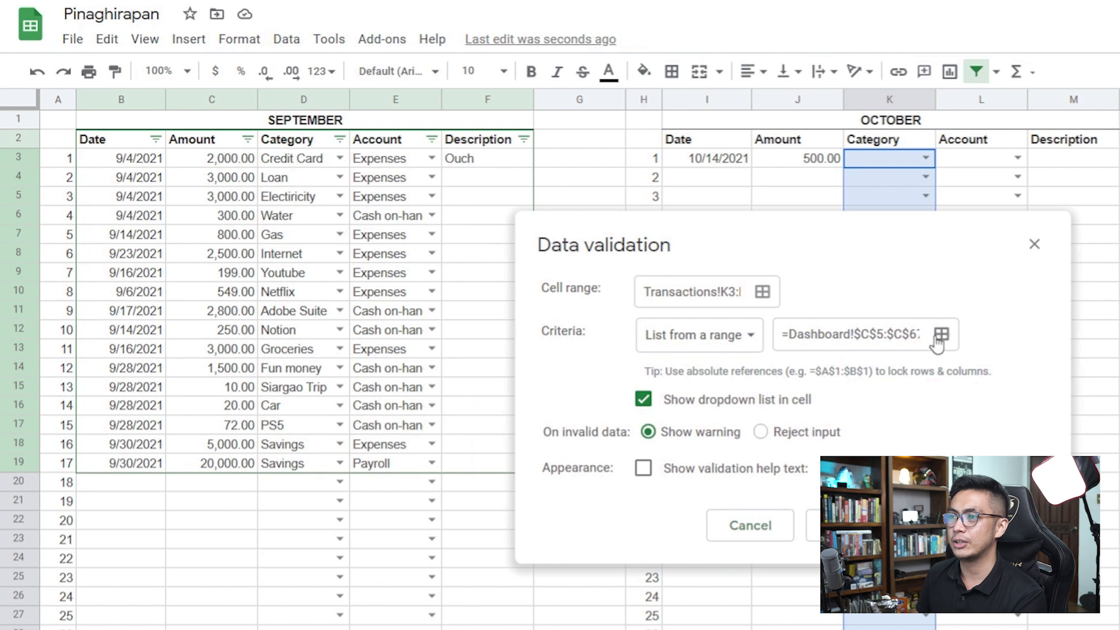
{"action": "left_click", "coordinate": [861, 341]}
{"action": "key", "text": "ctrl+a"}
{"action": "key", "text": "BackSpace"}
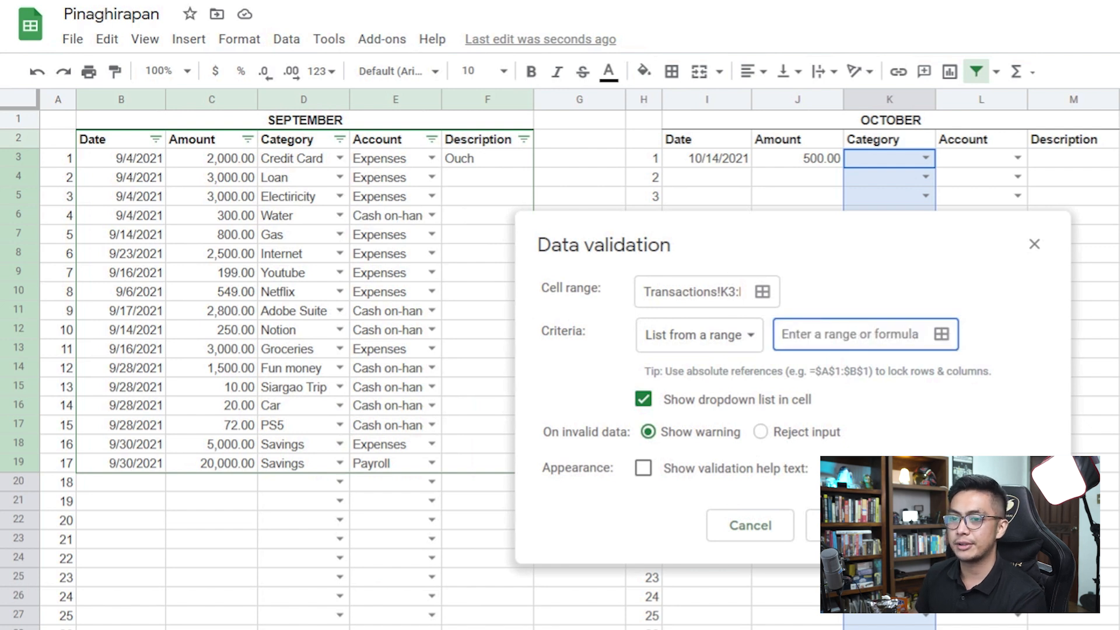
Step: Use the October categories in Dashboard!I5:I35 as the validation's list range and save the rule
{"action": "key", "text": "ctrl+shift+Page_Up"}
{"action": "scroll", "coordinate": [326, 411], "scroll_direction": "up", "scroll_amount": 3}
{"action": "left_click_drag", "start_coordinate": [851, 242], "coordinate": [409, 265]}
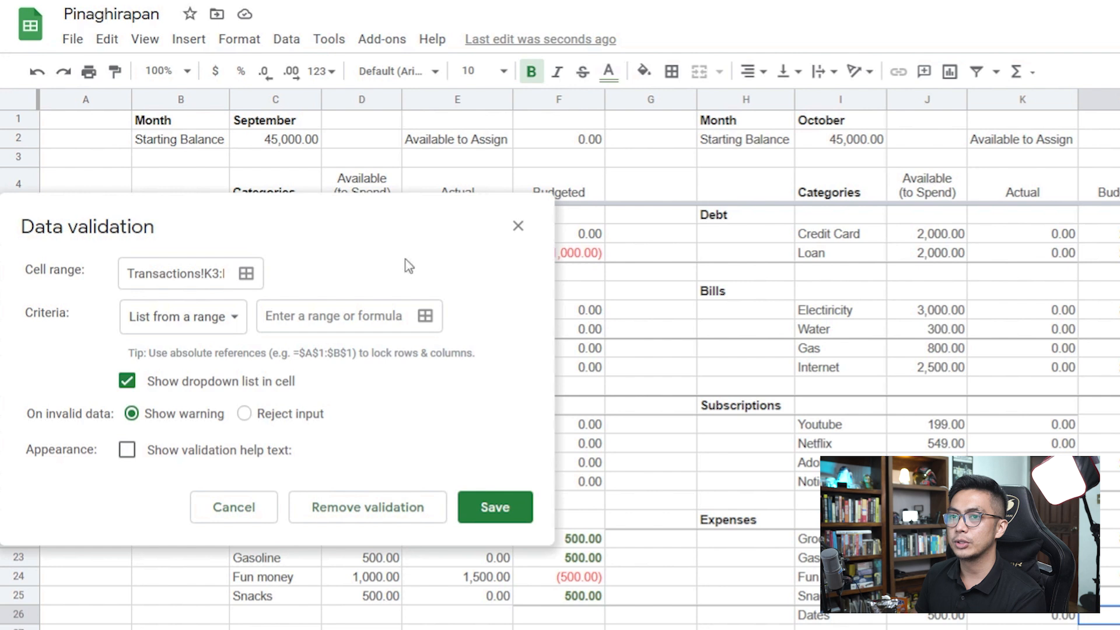
{"action": "left_click", "coordinate": [425, 315]}
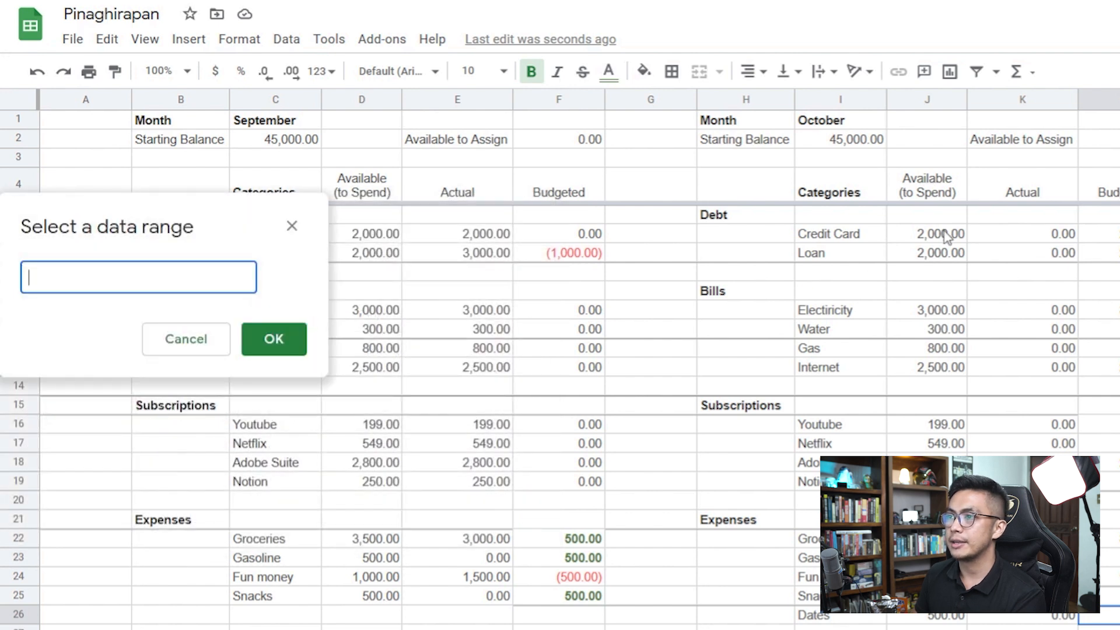
{"action": "left_click_drag", "start_coordinate": [843, 225], "coordinate": [840, 447]}
{"action": "left_click", "coordinate": [273, 339]}
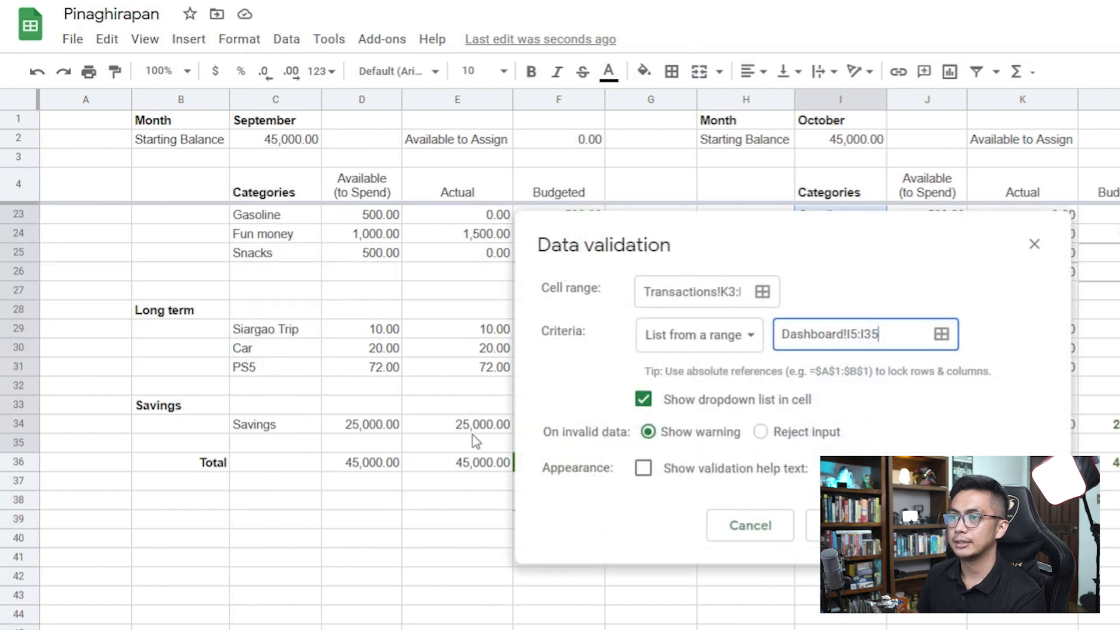
{"action": "left_click", "coordinate": [834, 525]}
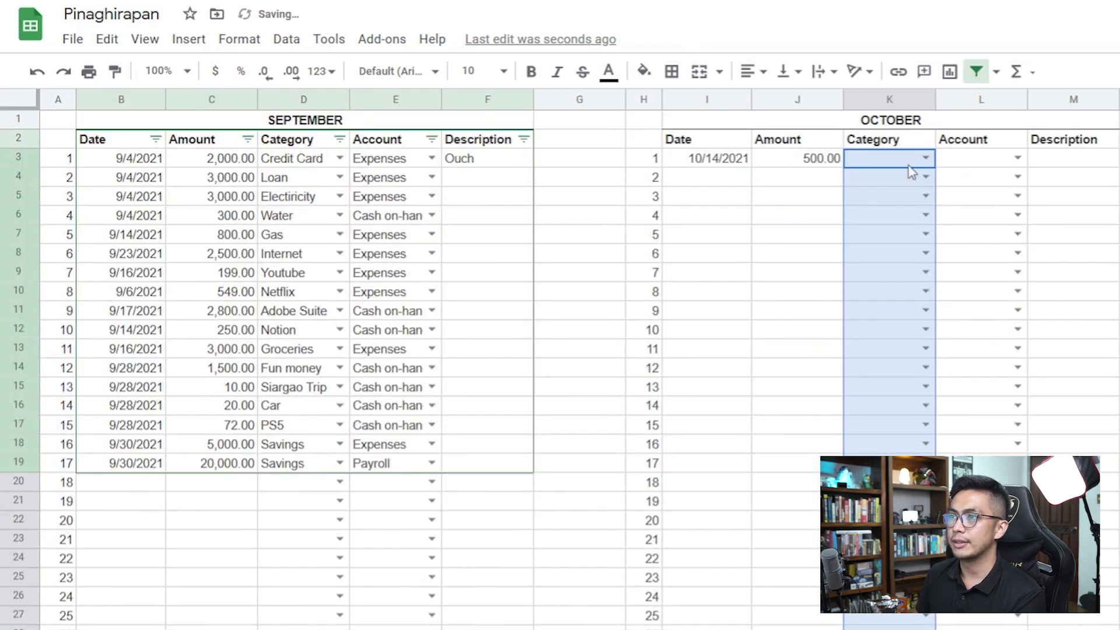
Step: Set the category of the 10/14/2021 October transaction to Dates
{"action": "left_click", "coordinate": [926, 159]}
{"action": "type", "text": "dates"}
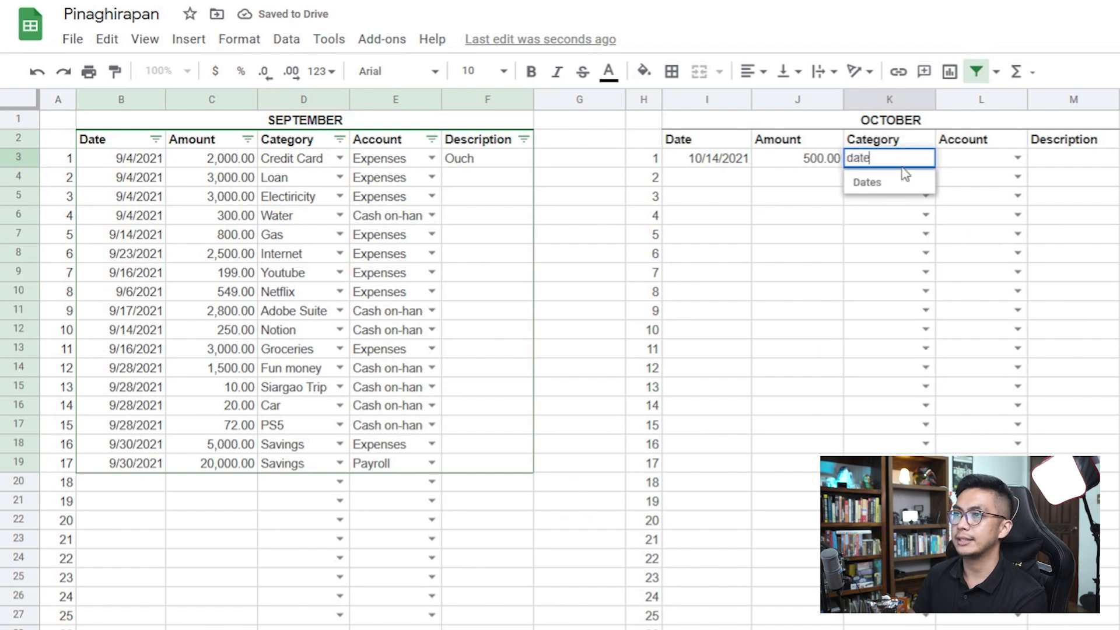
{"action": "key", "text": "Return"}
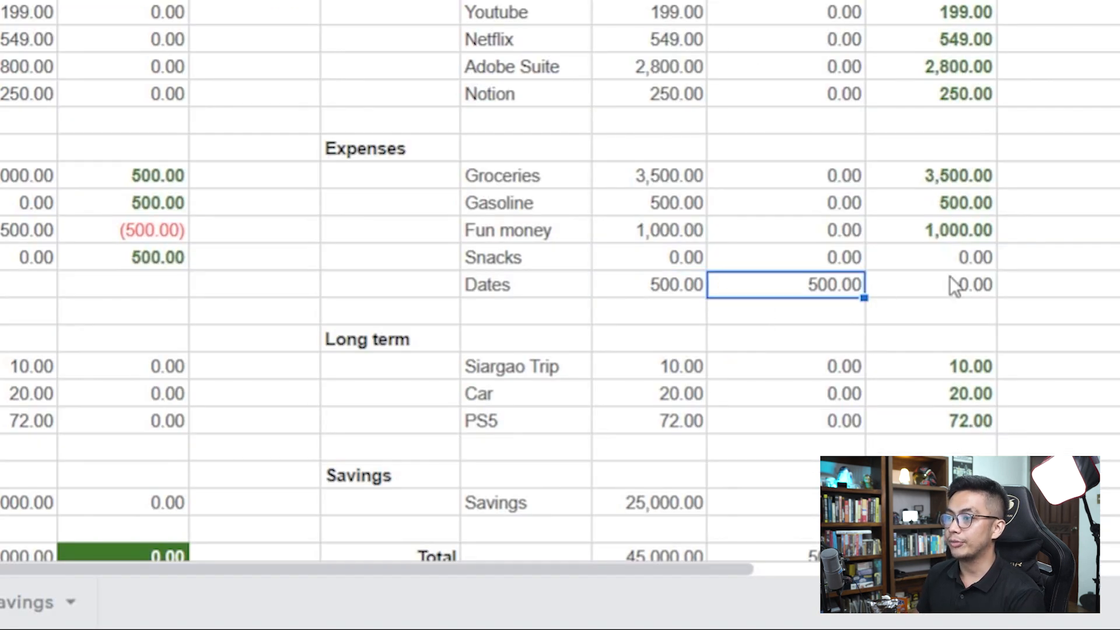
Step: Check the October Budgeted amounts for Dates and for the total on the Dashboard sheet
{"action": "left_click", "coordinate": [962, 285]}
{"action": "scroll", "coordinate": [950, 268], "scroll_direction": "up", "scroll_amount": 2}
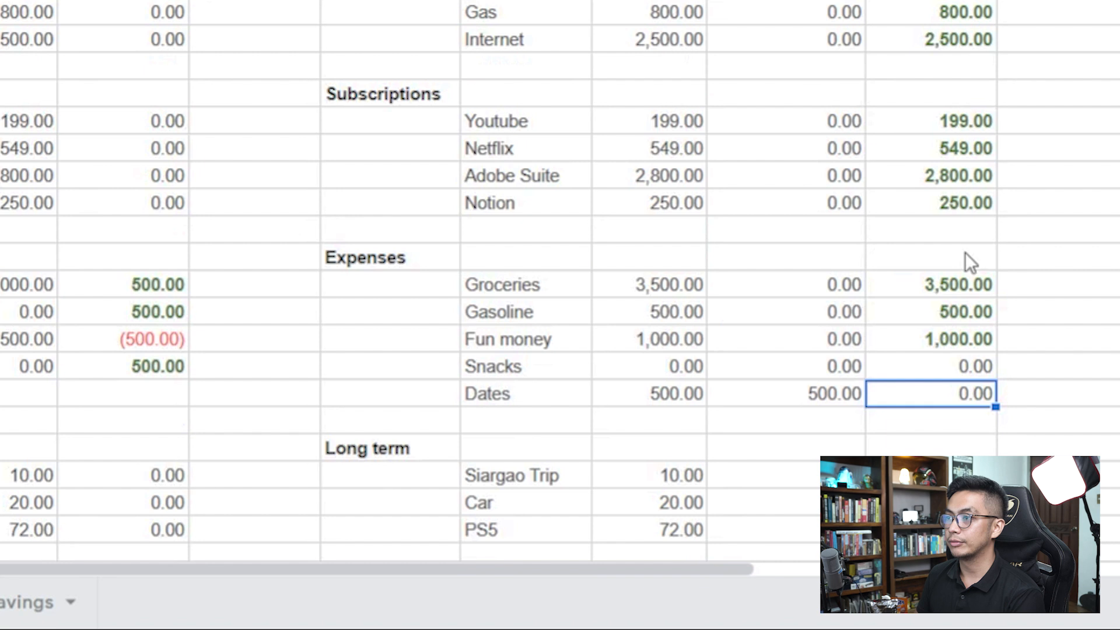
{"action": "scroll", "coordinate": [973, 280], "scroll_direction": "down", "scroll_amount": 6}
{"action": "left_click", "coordinate": [926, 292]}
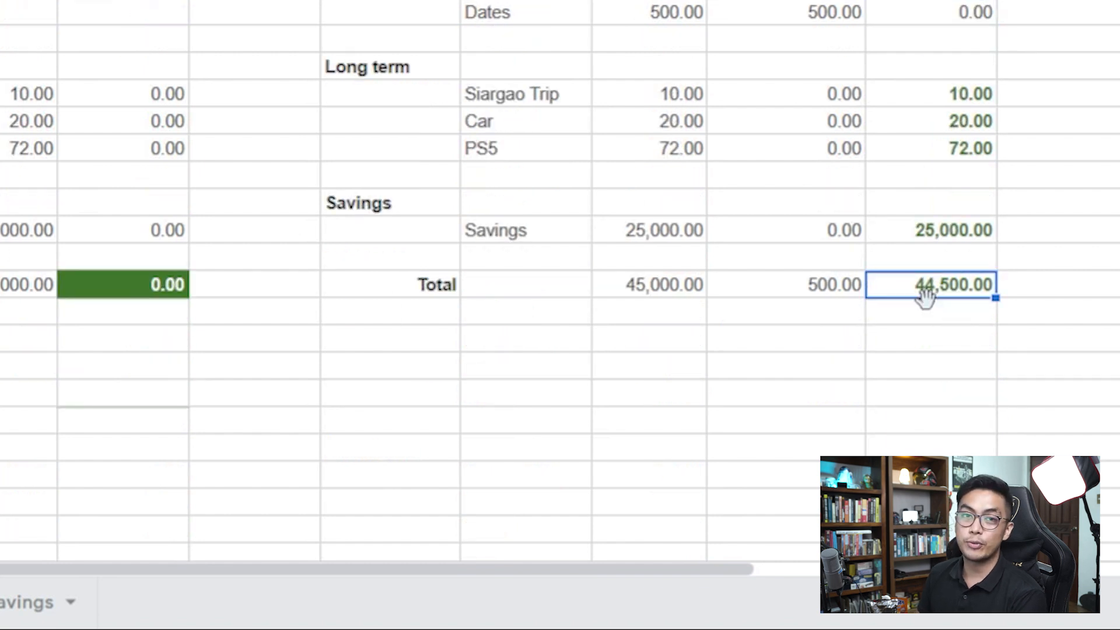
{"action": "scroll", "coordinate": [932, 250], "scroll_direction": "up", "scroll_amount": 2}
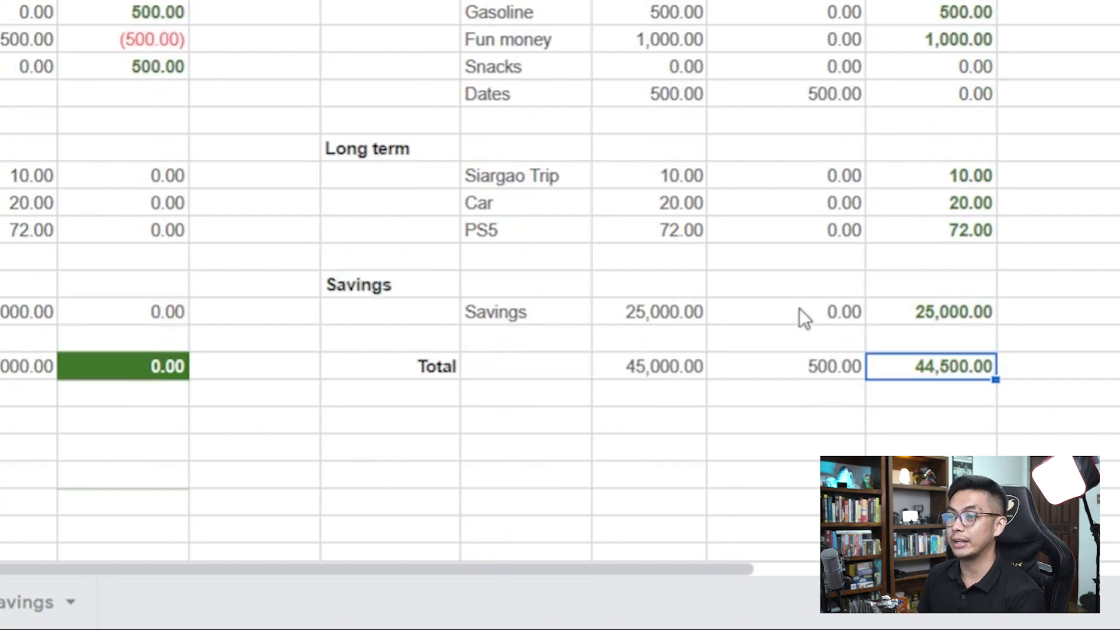
{"action": "scroll", "coordinate": [758, 291], "scroll_direction": "up", "scroll_amount": 4}
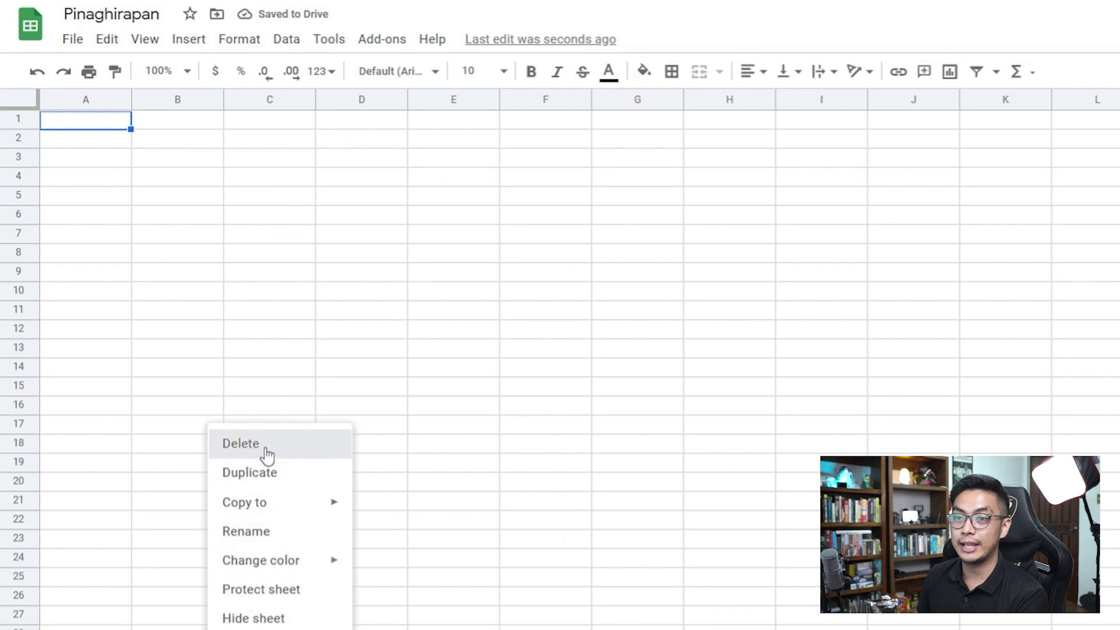
Step: Rename the new blank sheet as Charts and insert a column chart at cell B2
{"action": "left_click", "coordinate": [263, 534]}
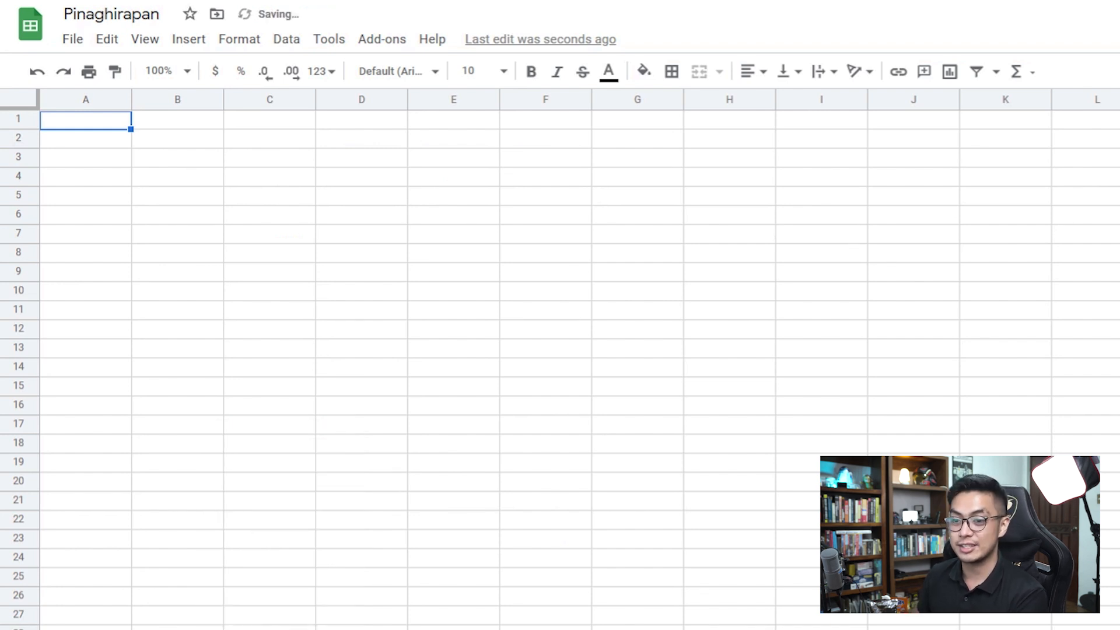
{"action": "left_click", "coordinate": [260, 532]}
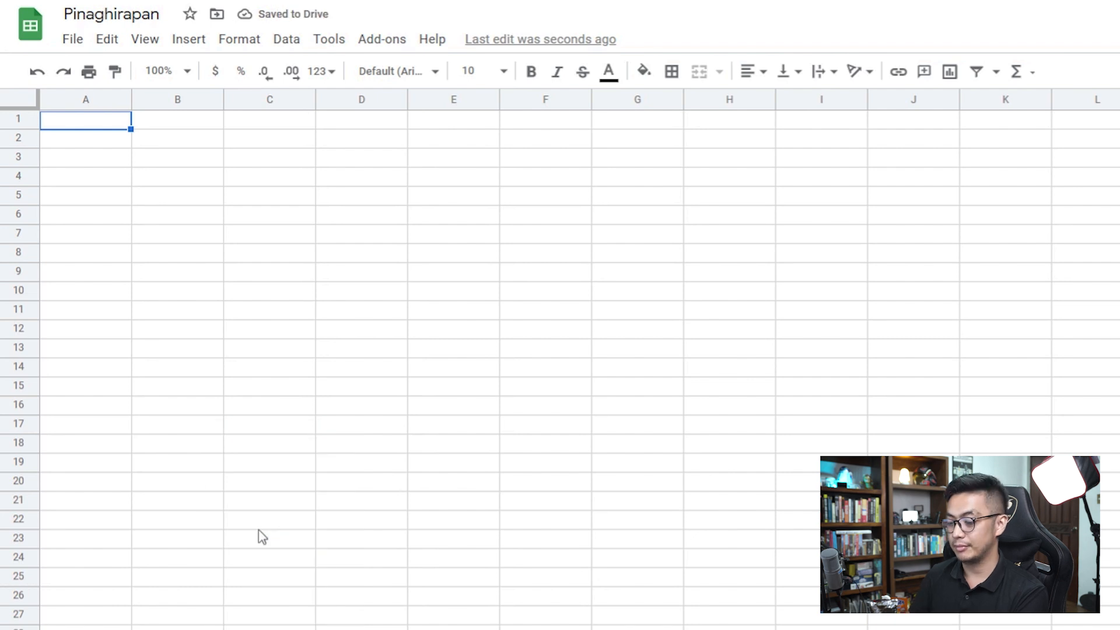
{"action": "left_click", "coordinate": [152, 139]}
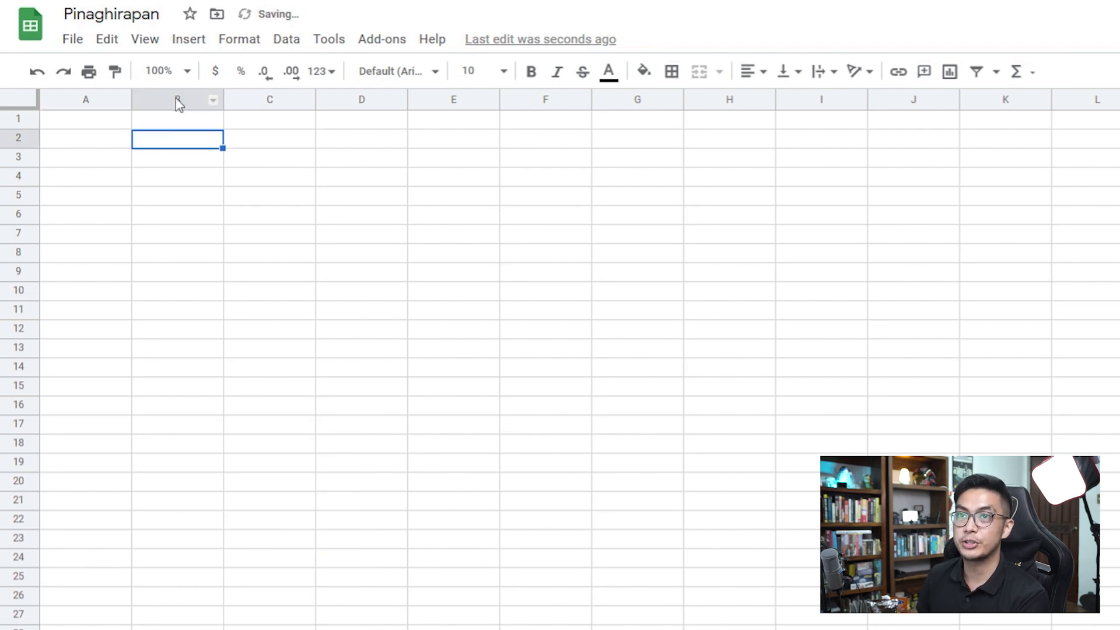
{"action": "left_click", "coordinate": [191, 41]}
{"action": "left_click", "coordinate": [230, 293]}
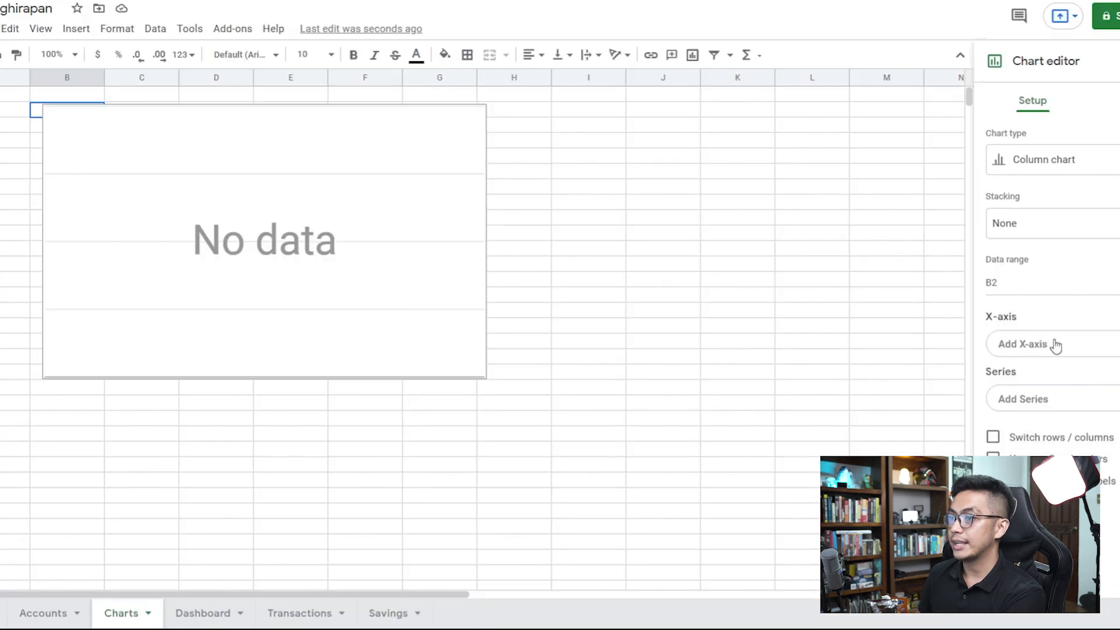
Step: Set the chart's X-axis to the September categories in Dashboard!C6:C34
{"action": "left_click", "coordinate": [1119, 431]}
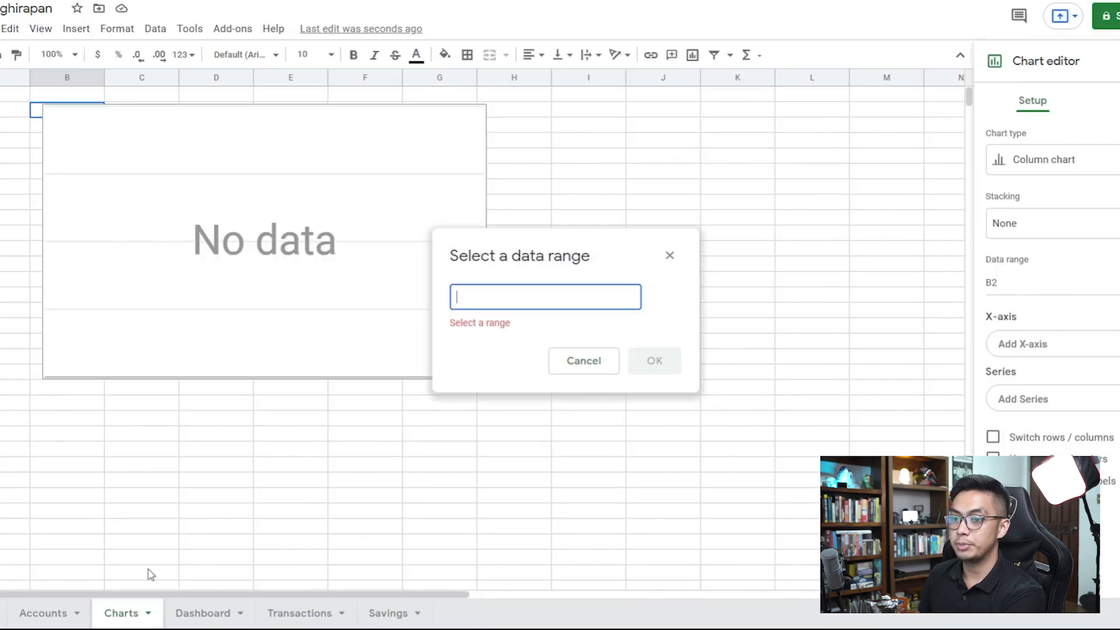
{"action": "left_click", "coordinate": [205, 612]}
{"action": "left_click_drag", "start_coordinate": [153, 388], "coordinate": [157, 185]}
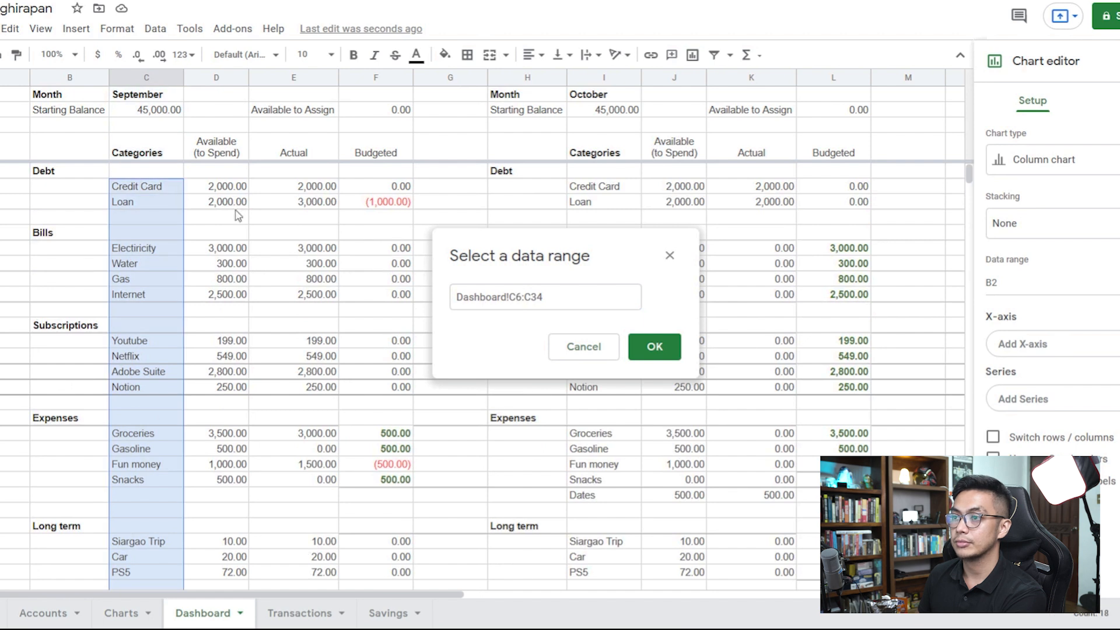
{"action": "left_click", "coordinate": [654, 347]}
Step: Add the September Actual amounts from the Dashboard sheet as the chart's series
{"action": "left_click", "coordinate": [1115, 504]}
{"action": "left_click", "coordinate": [1118, 494]}
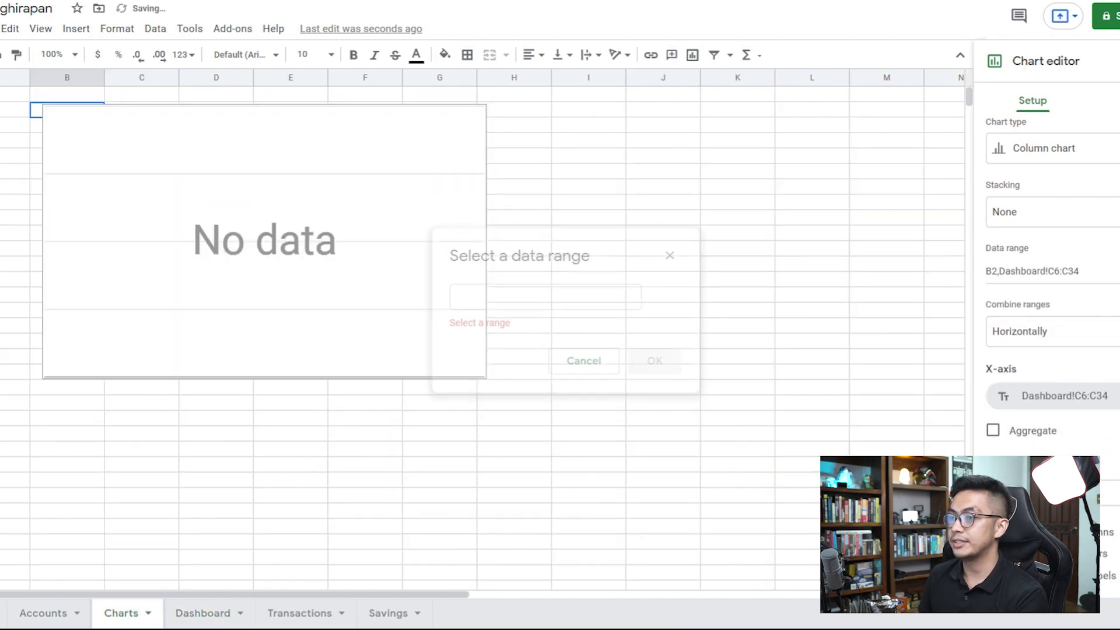
{"action": "left_click", "coordinate": [203, 612]}
{"action": "left_click_drag", "start_coordinate": [315, 357], "coordinate": [322, 194]}
{"action": "left_click", "coordinate": [655, 346]}
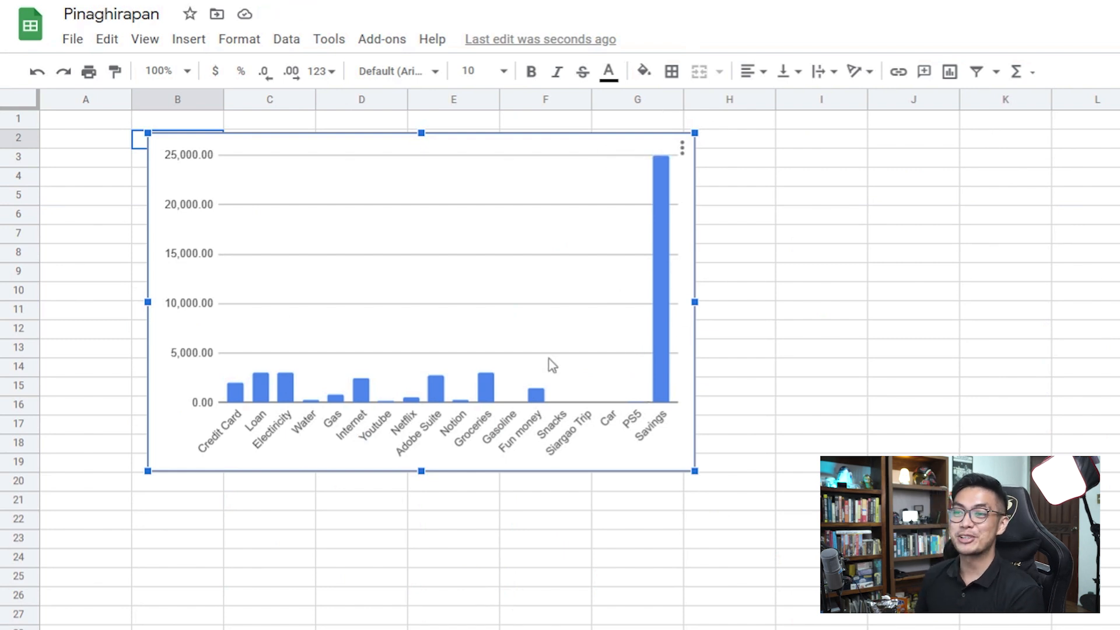
Step: Align the chart with the upper-left corner of cell B2 and place a copy of it below, starting at row 21
{"action": "mouse_move", "coordinate": [367, 397]}
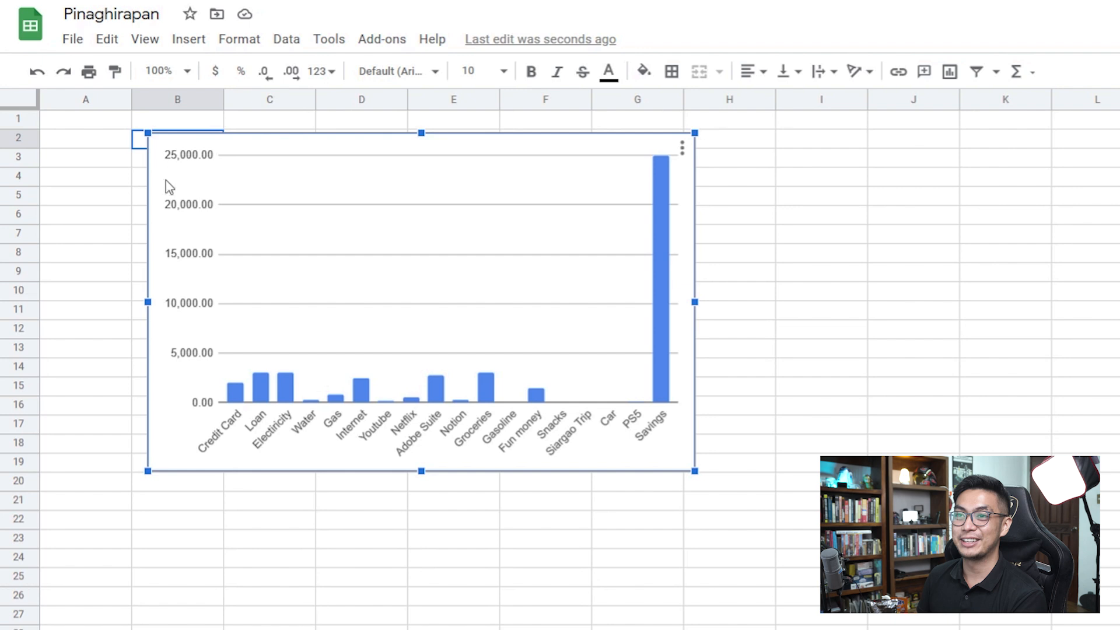
{"action": "left_click_drag", "start_coordinate": [293, 236], "coordinate": [275, 233]}
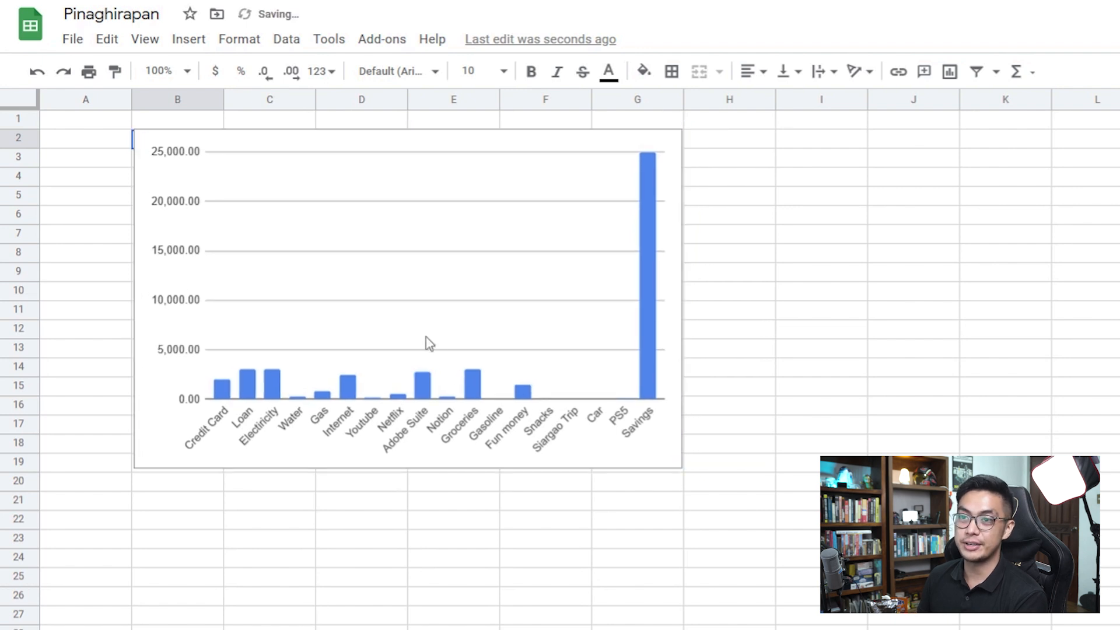
{"action": "scroll", "coordinate": [428, 343], "scroll_direction": "down", "scroll_amount": 2}
{"action": "left_click", "coordinate": [403, 254]}
{"action": "key", "text": "ctrl+c"}
{"action": "key", "text": "ctrl+v"}
{"action": "left_click_drag", "start_coordinate": [461, 262], "coordinate": [498, 624]}
{"action": "scroll", "coordinate": [497, 624], "scroll_direction": "down", "scroll_amount": 1}
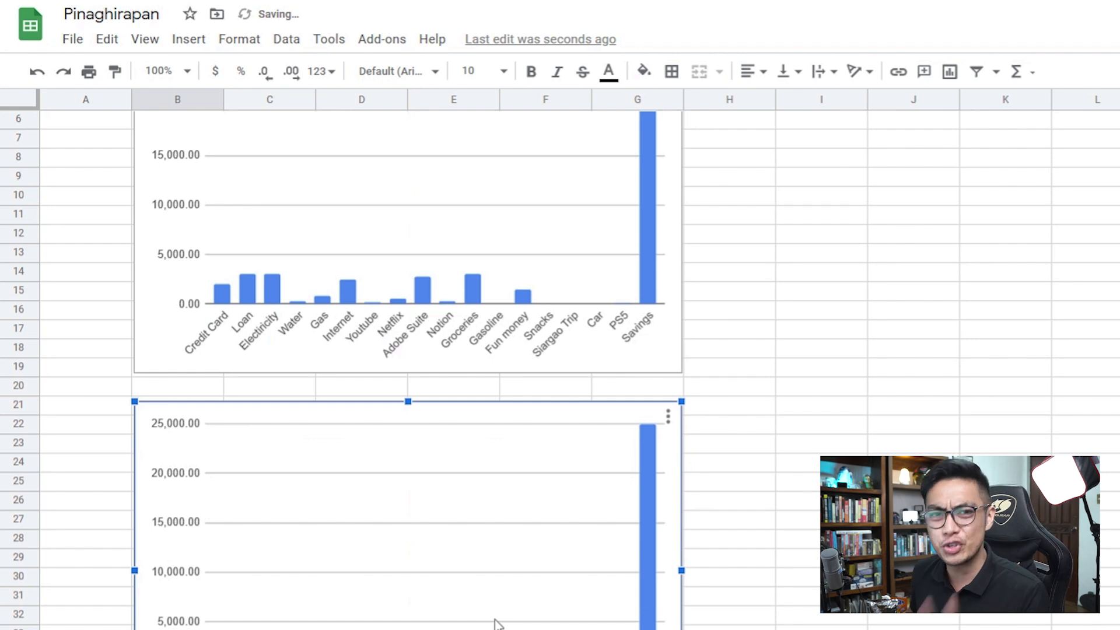